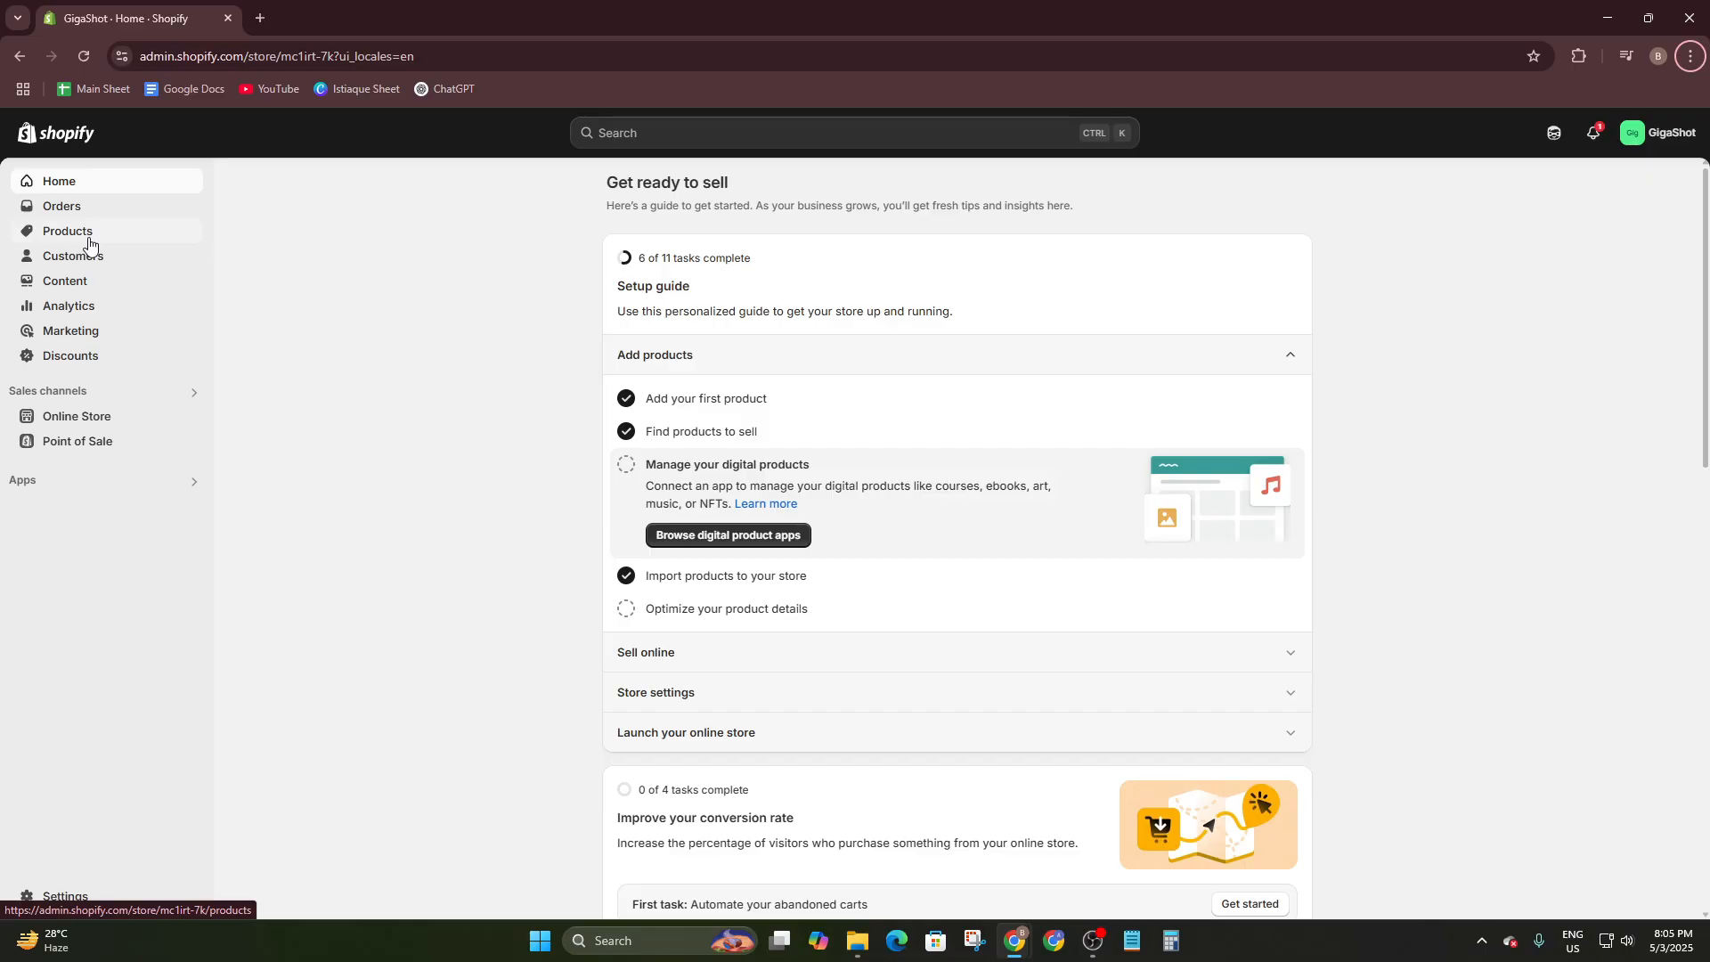
Open the store's product list and start adding a new product.
{"action": "right_click", "coordinate": [20, 225]}
{"action": "left_click", "coordinate": [343, 220]}
{"action": "left_click", "coordinate": [60, 233]}
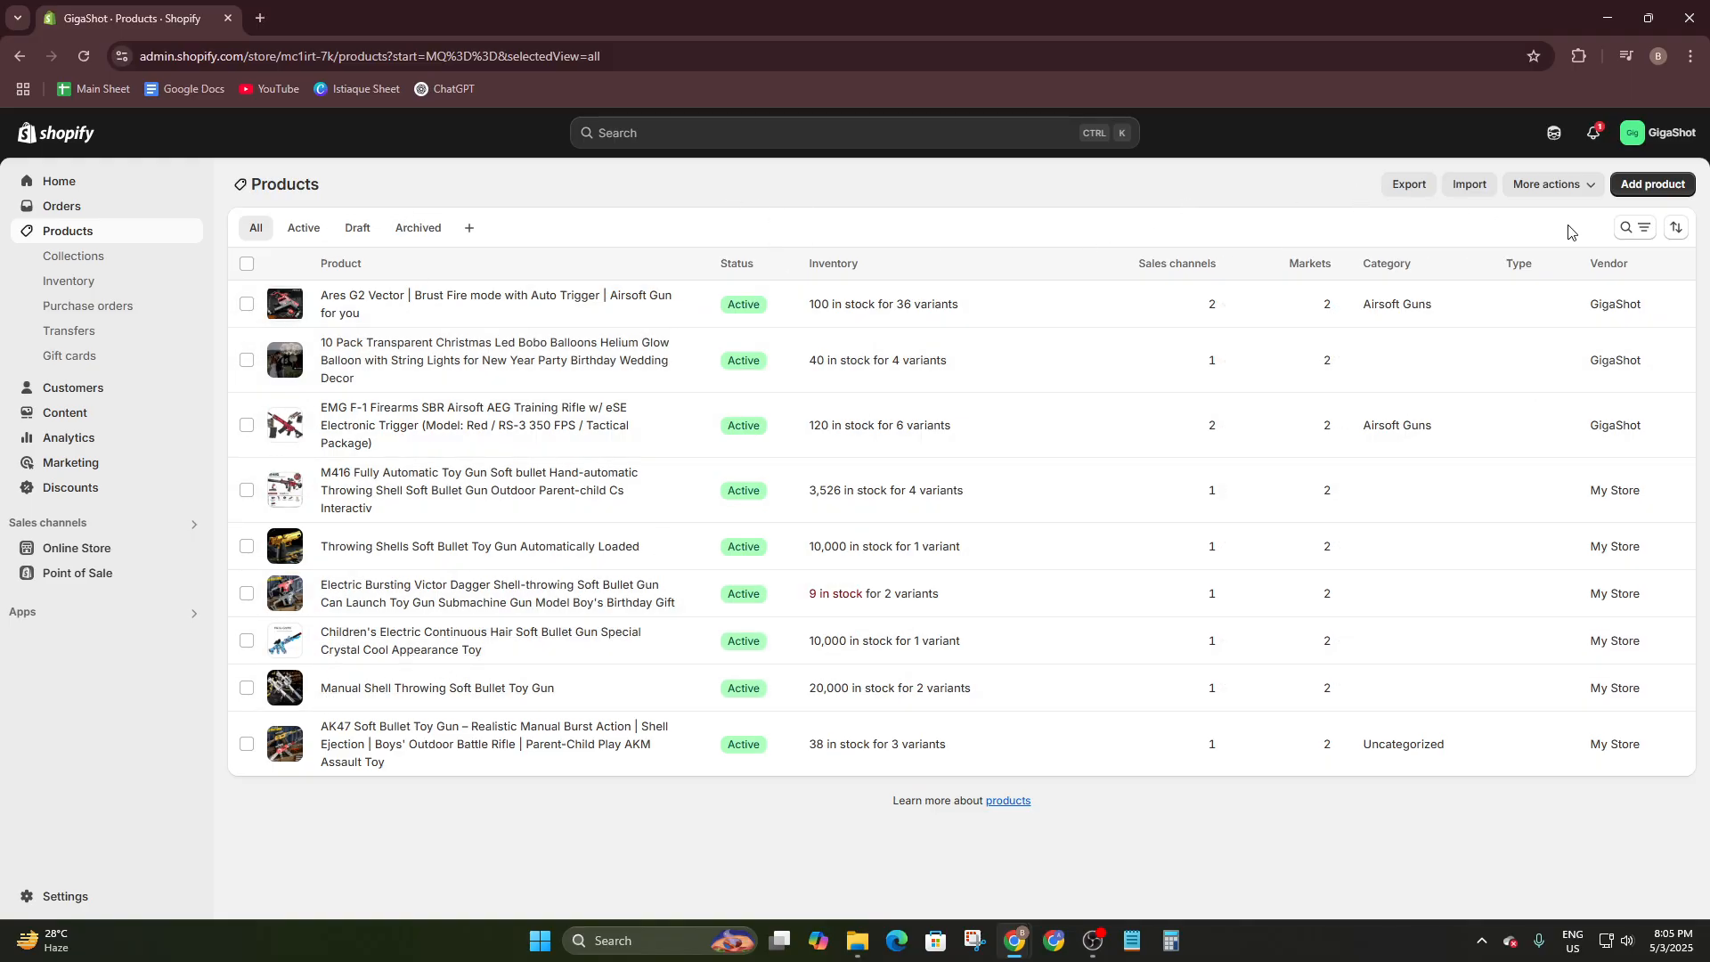
{"action": "left_click", "coordinate": [1644, 190]}
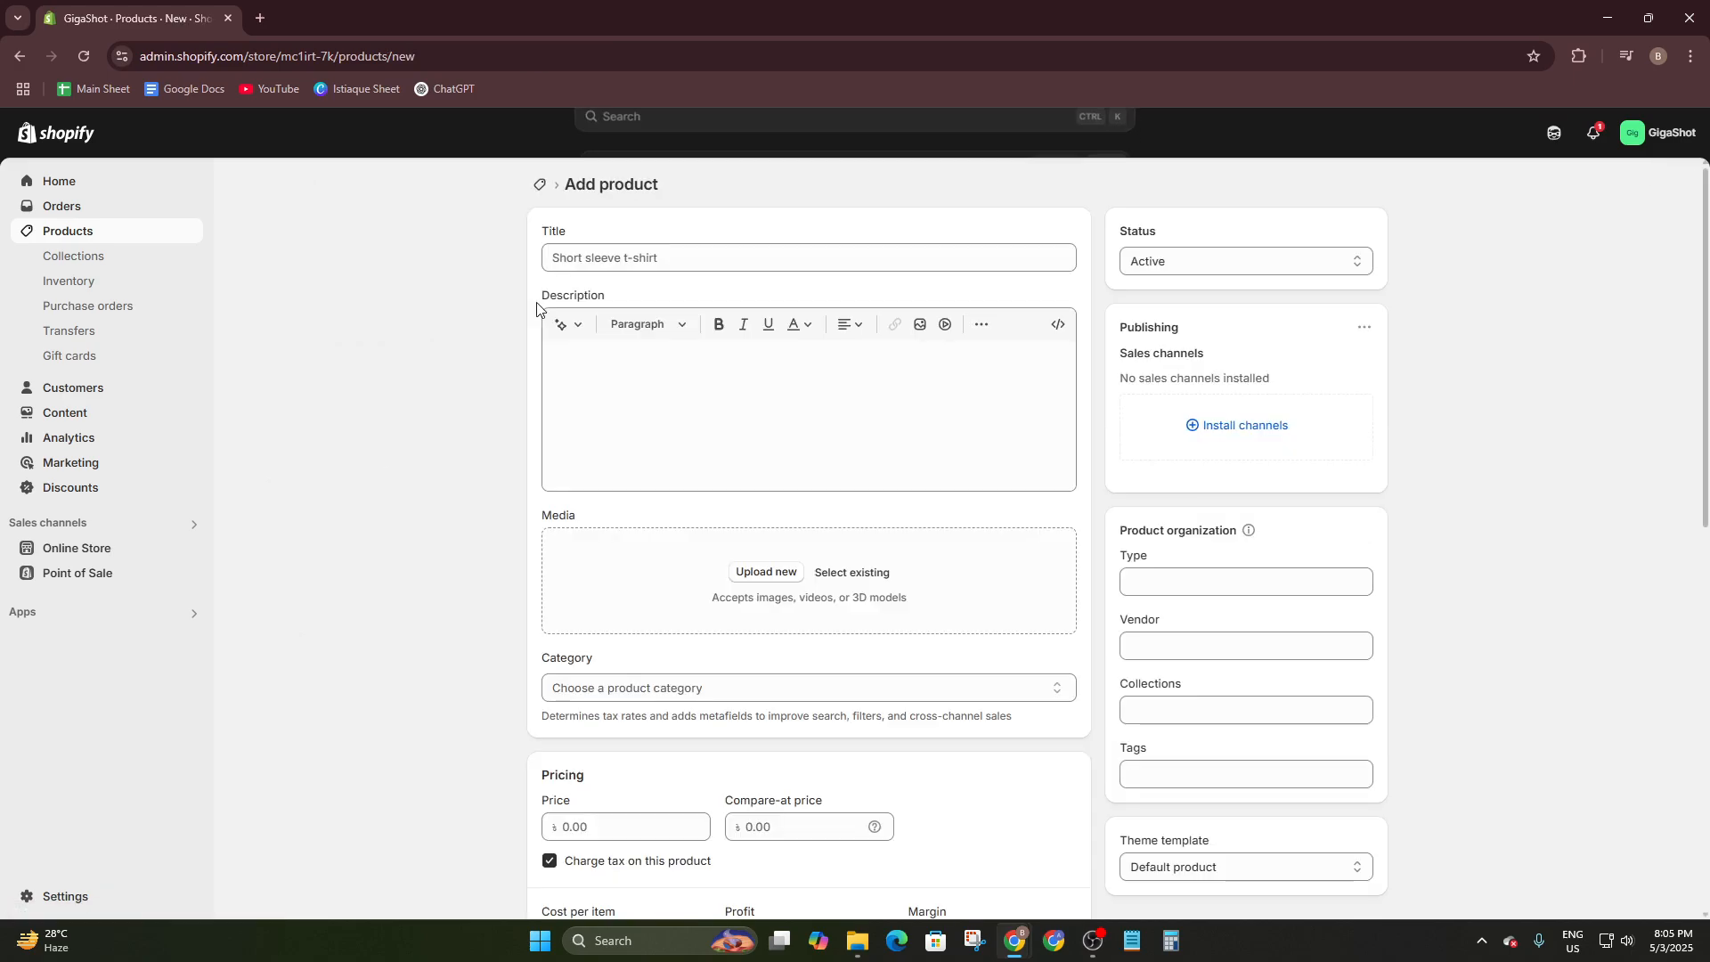
Enter the product title "Ares G2 Vector | Brust Fire mode with Auto Trigger | Airsoft Gun for you".
{"action": "left_click_drag", "start_coordinate": [538, 233], "coordinate": [576, 230]}
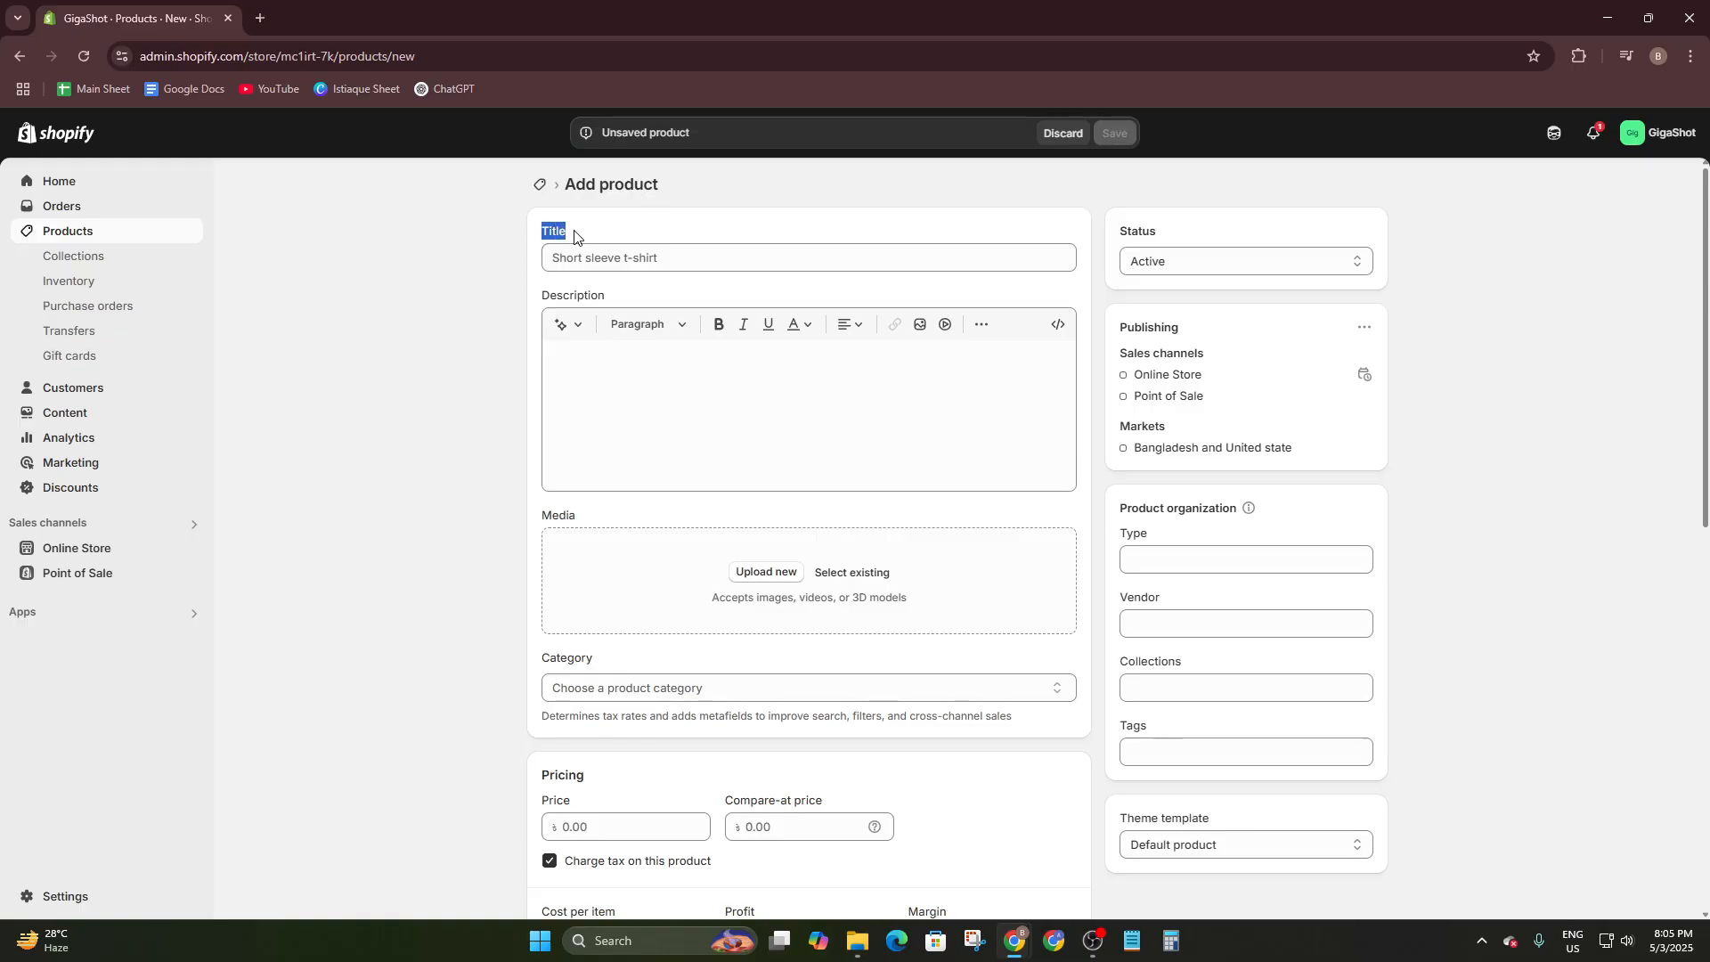
{"action": "left_click", "coordinate": [625, 236]}
{"action": "left_click", "coordinate": [717, 258]}
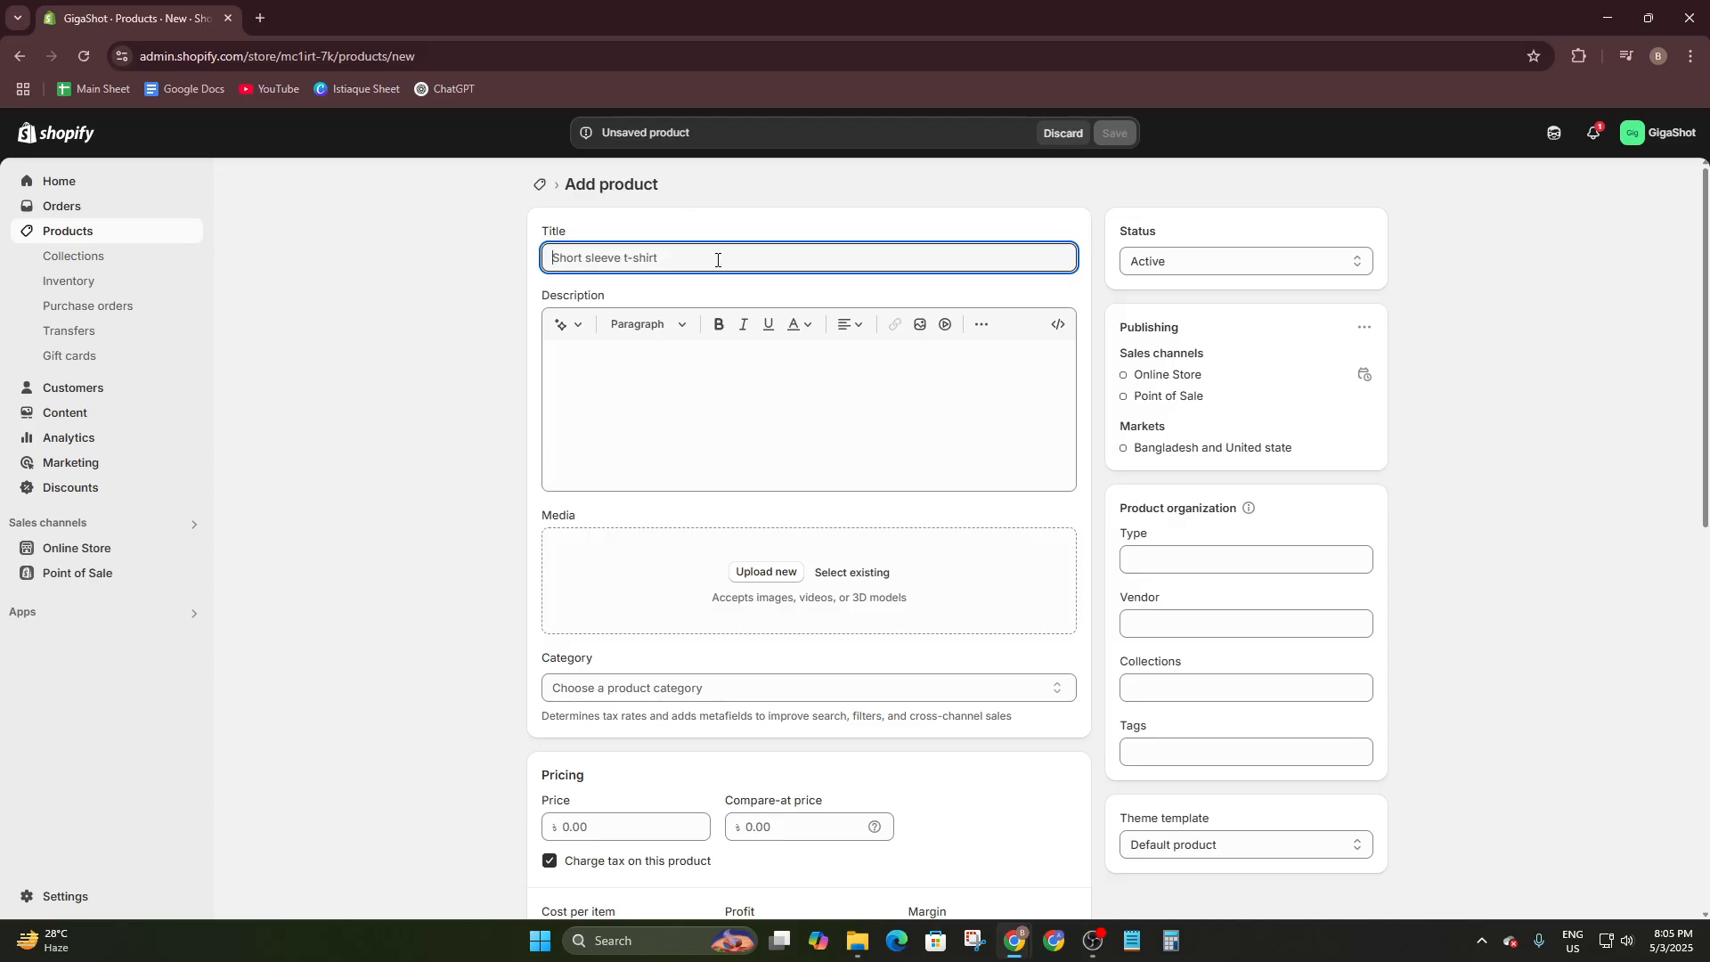
{"action": "type", "text": "Ares G2 Vector | Brust Fire mode with Auto Trigger | Airsoft Gun for you"}
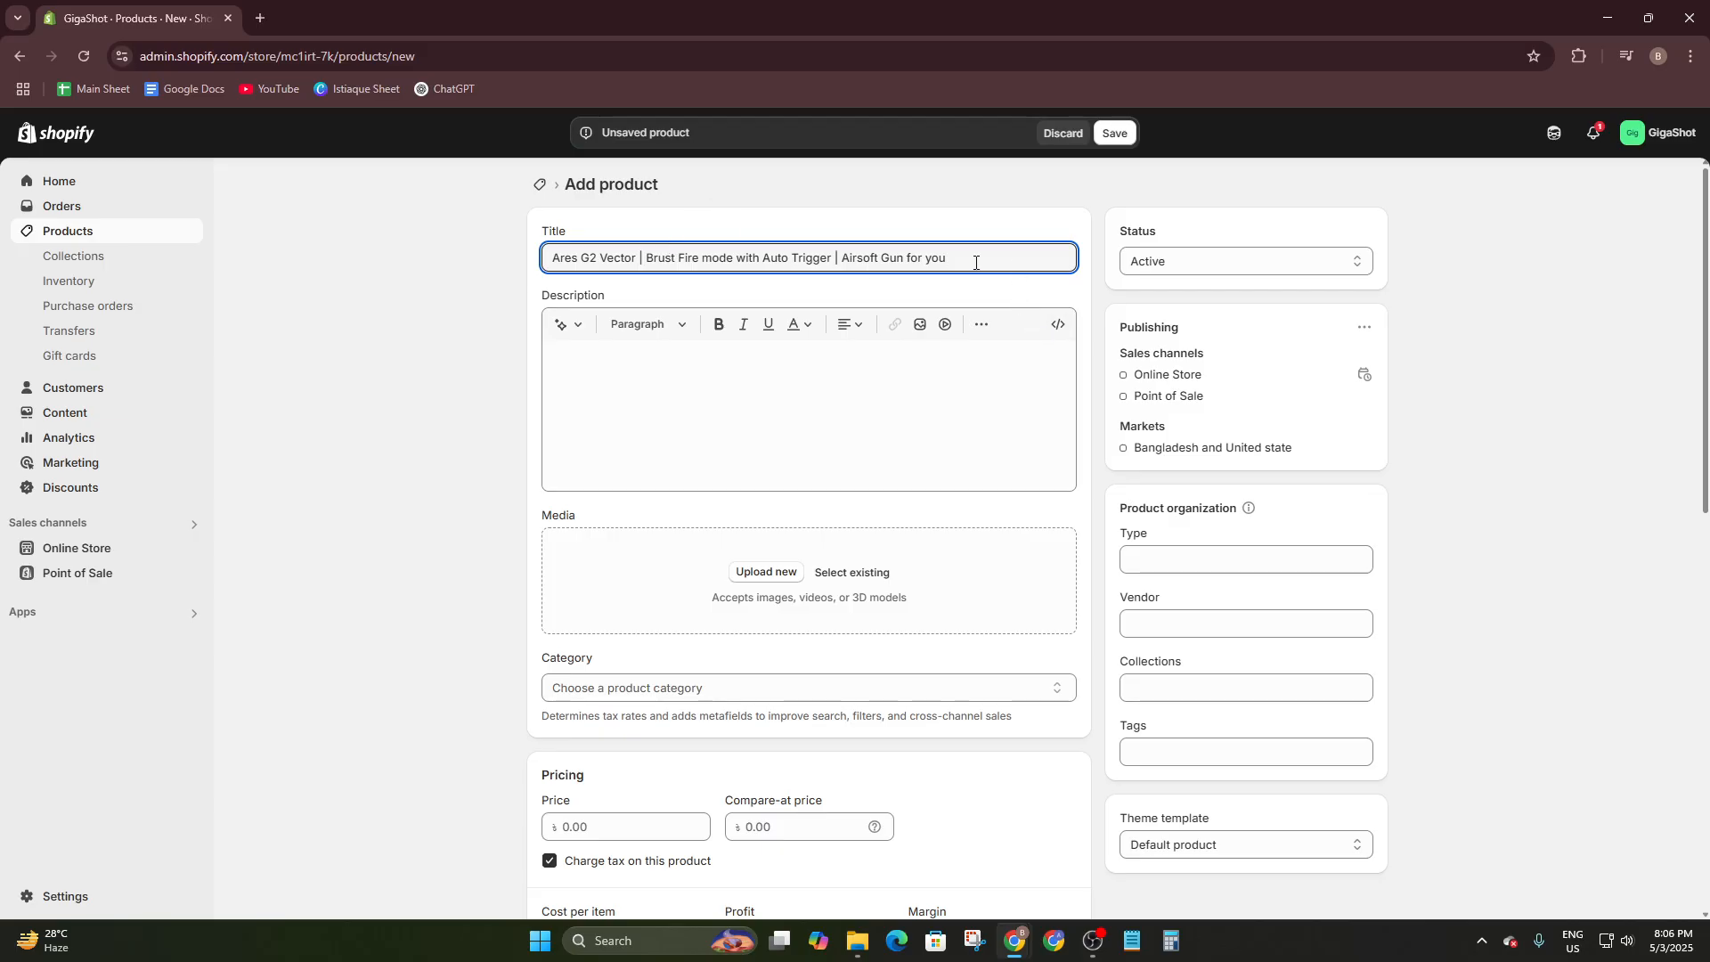
{"action": "left_click_drag", "start_coordinate": [977, 258], "coordinate": [543, 257]}
{"action": "left_click", "coordinate": [519, 272]}
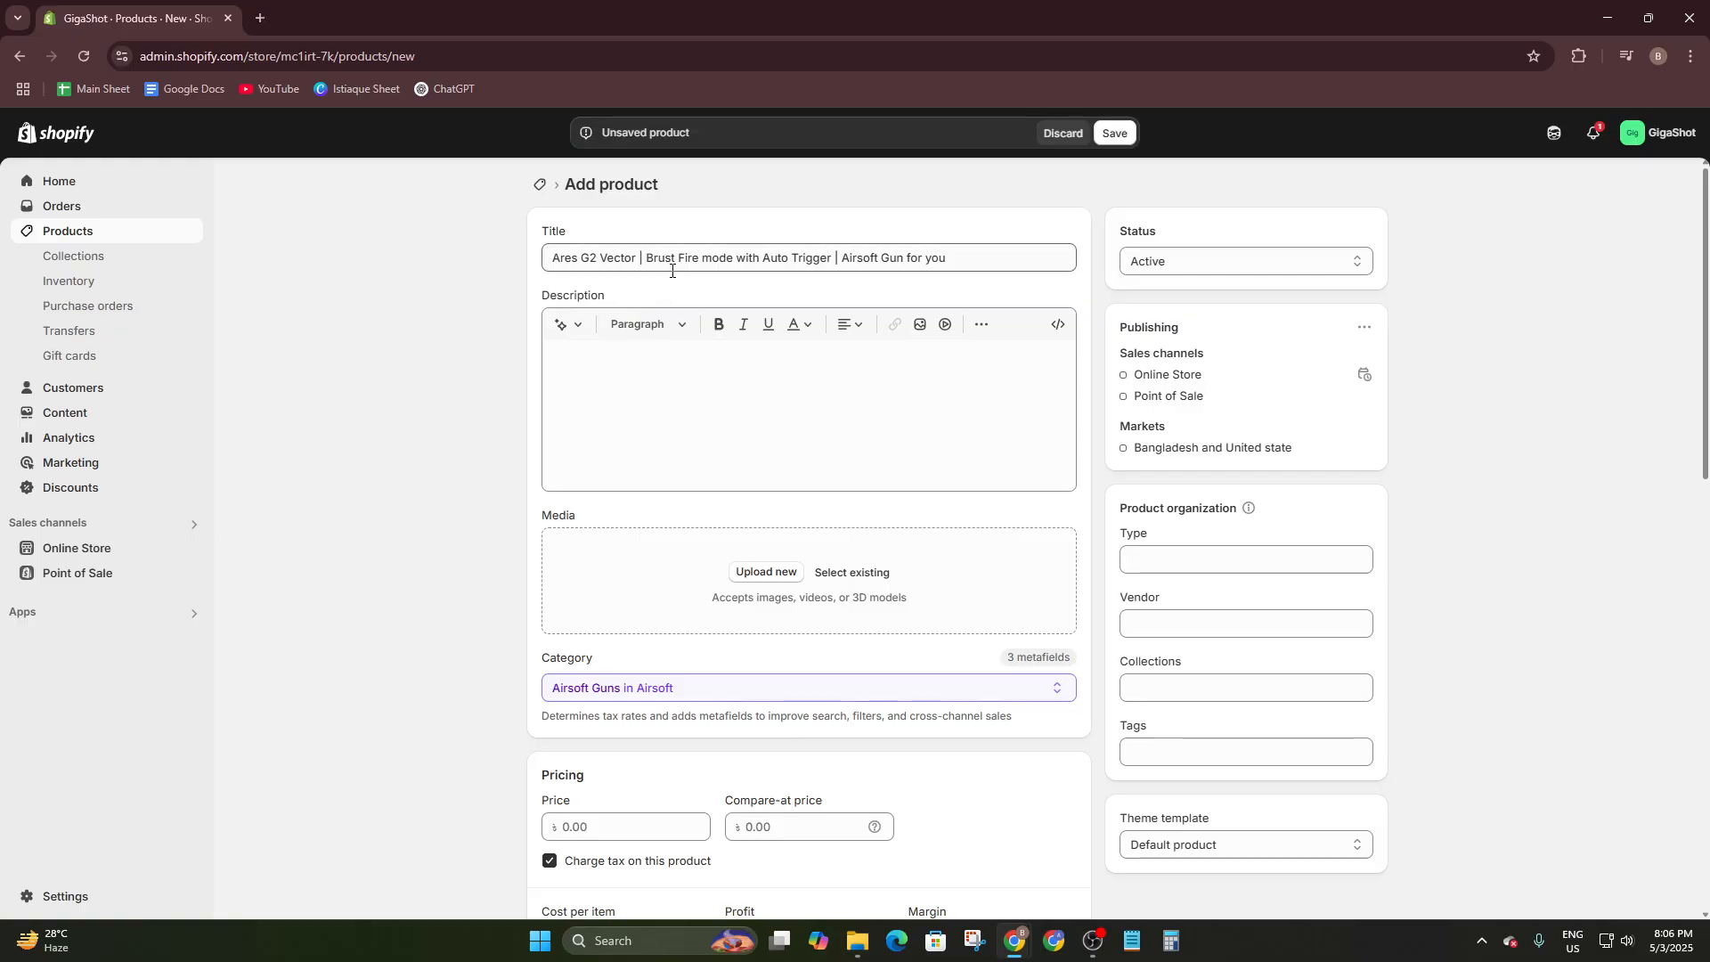
Paste the prepared Ares G2 Vector description, including its features, materials, benefits and durability sections, into the product description.
{"action": "left_click", "coordinate": [586, 356]}
{"action": "key", "text": "ctrl+v"}
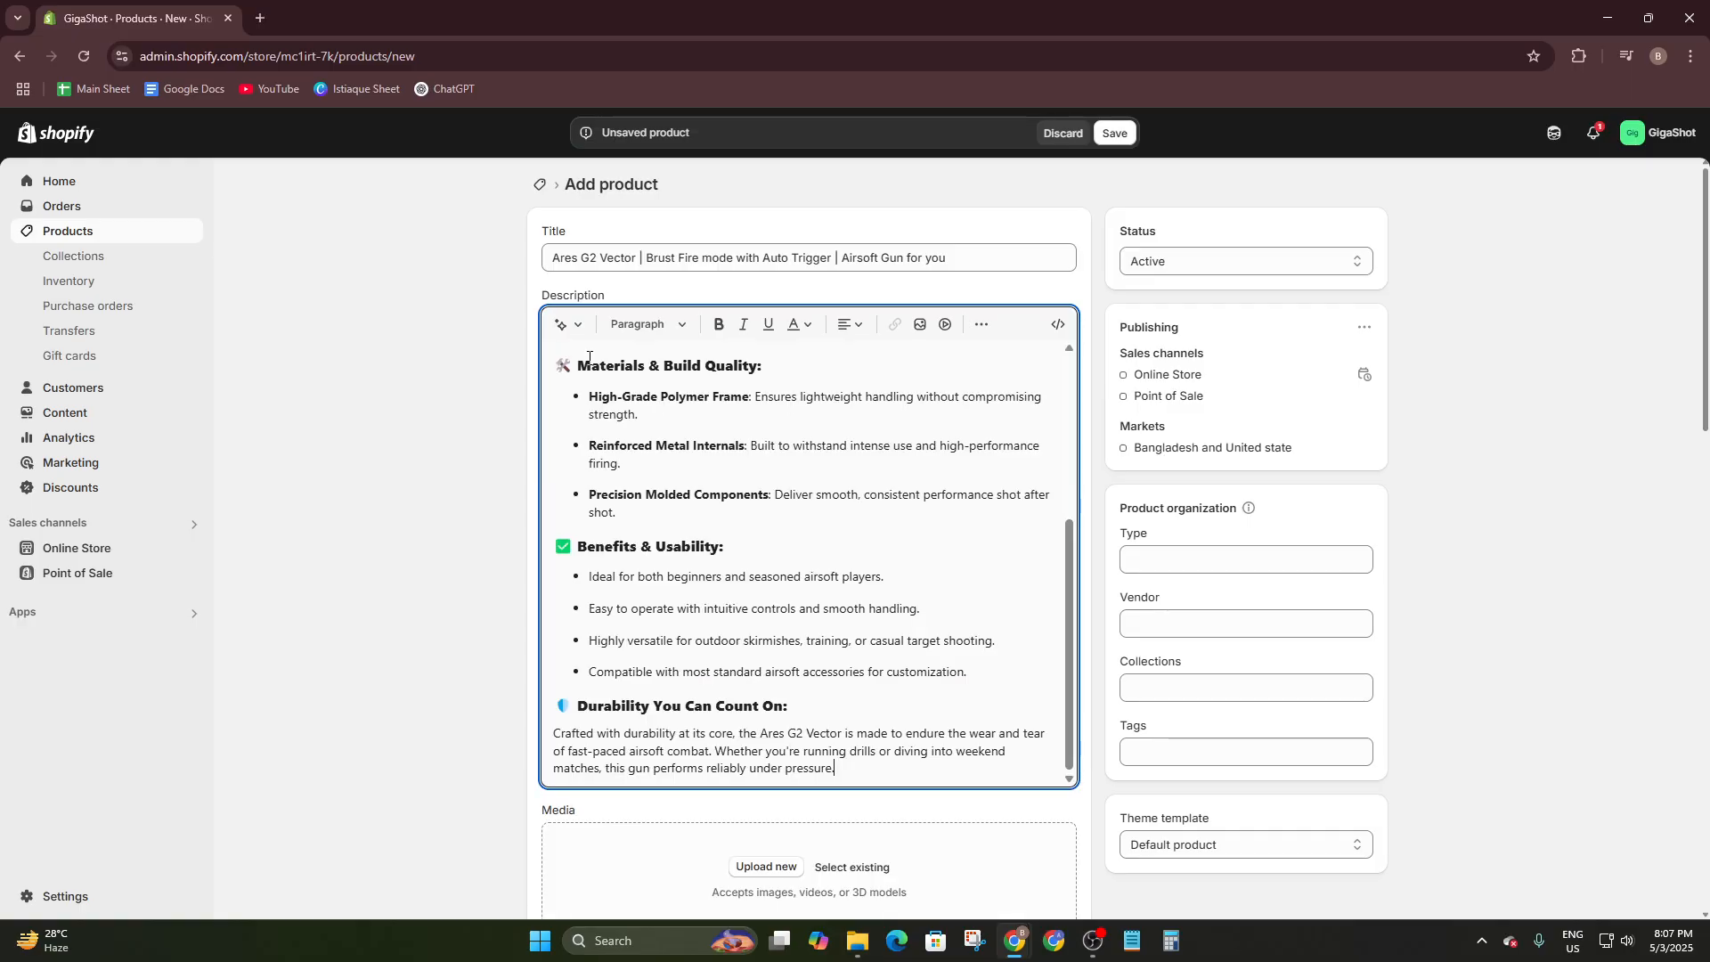
{"action": "scroll", "coordinate": [655, 430], "scroll_direction": "up", "scroll_amount": 5}
{"action": "scroll", "coordinate": [656, 429], "scroll_direction": "down", "scroll_amount": 3}
{"action": "scroll", "coordinate": [656, 431], "scroll_direction": "up", "scroll_amount": 5}
{"action": "scroll", "coordinate": [658, 431], "scroll_direction": "down", "scroll_amount": 3}
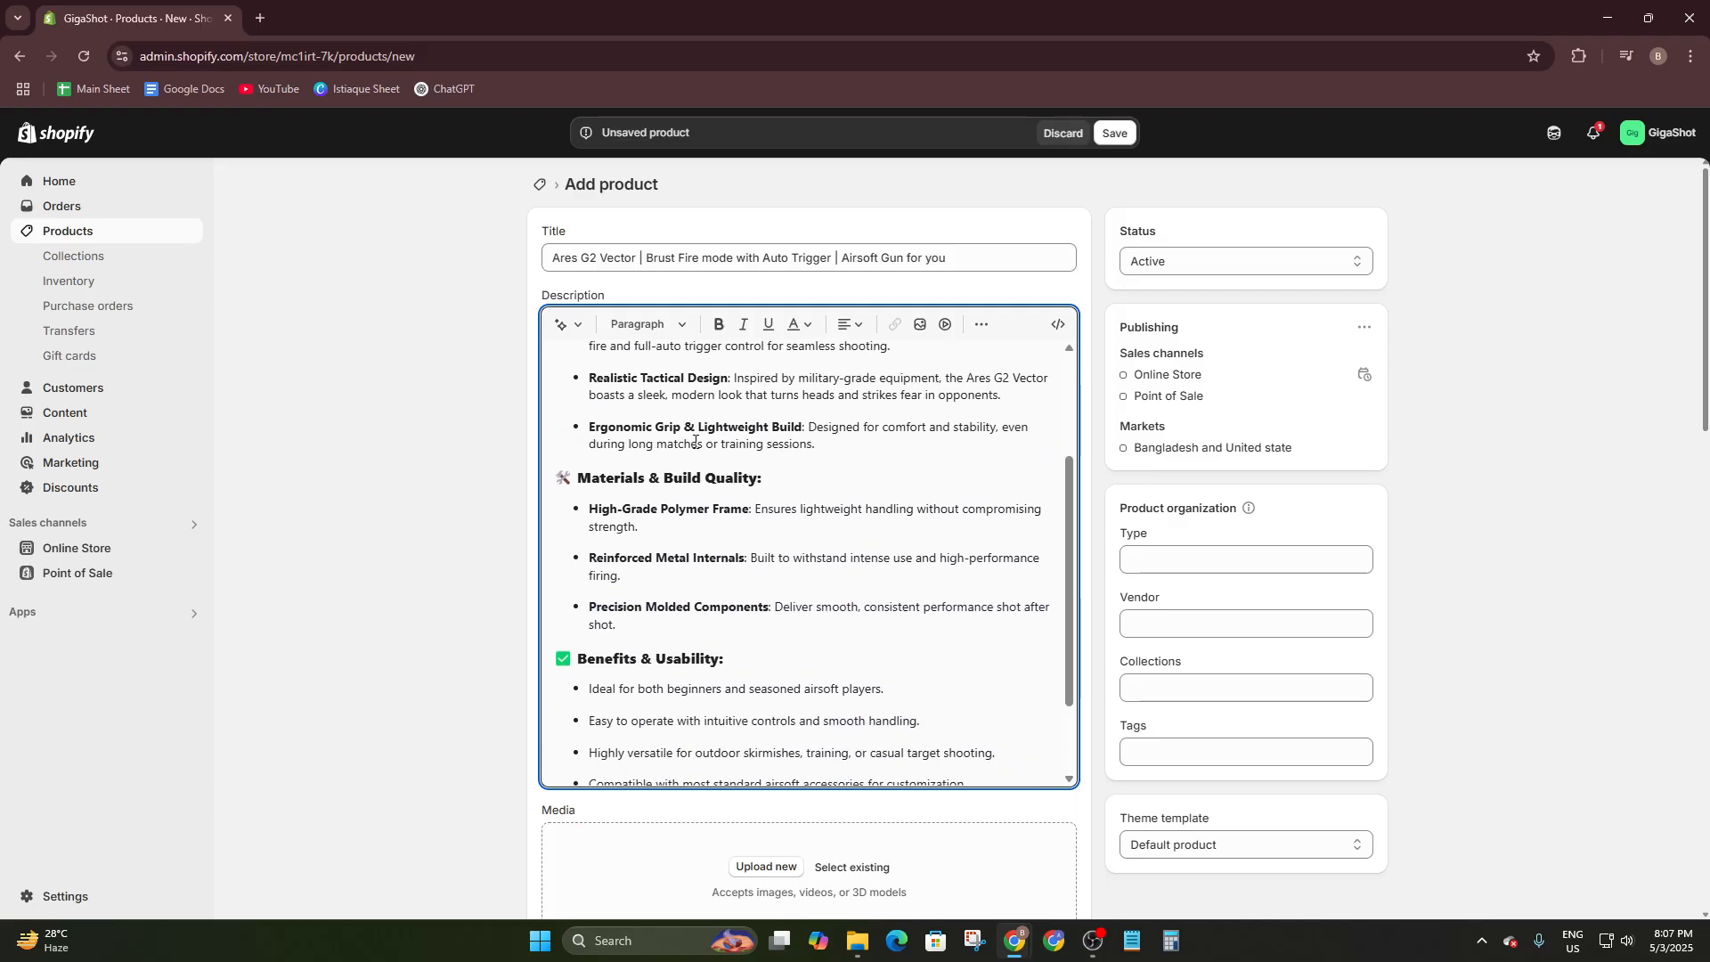
{"action": "scroll", "coordinate": [696, 442], "scroll_direction": "up", "scroll_amount": 5}
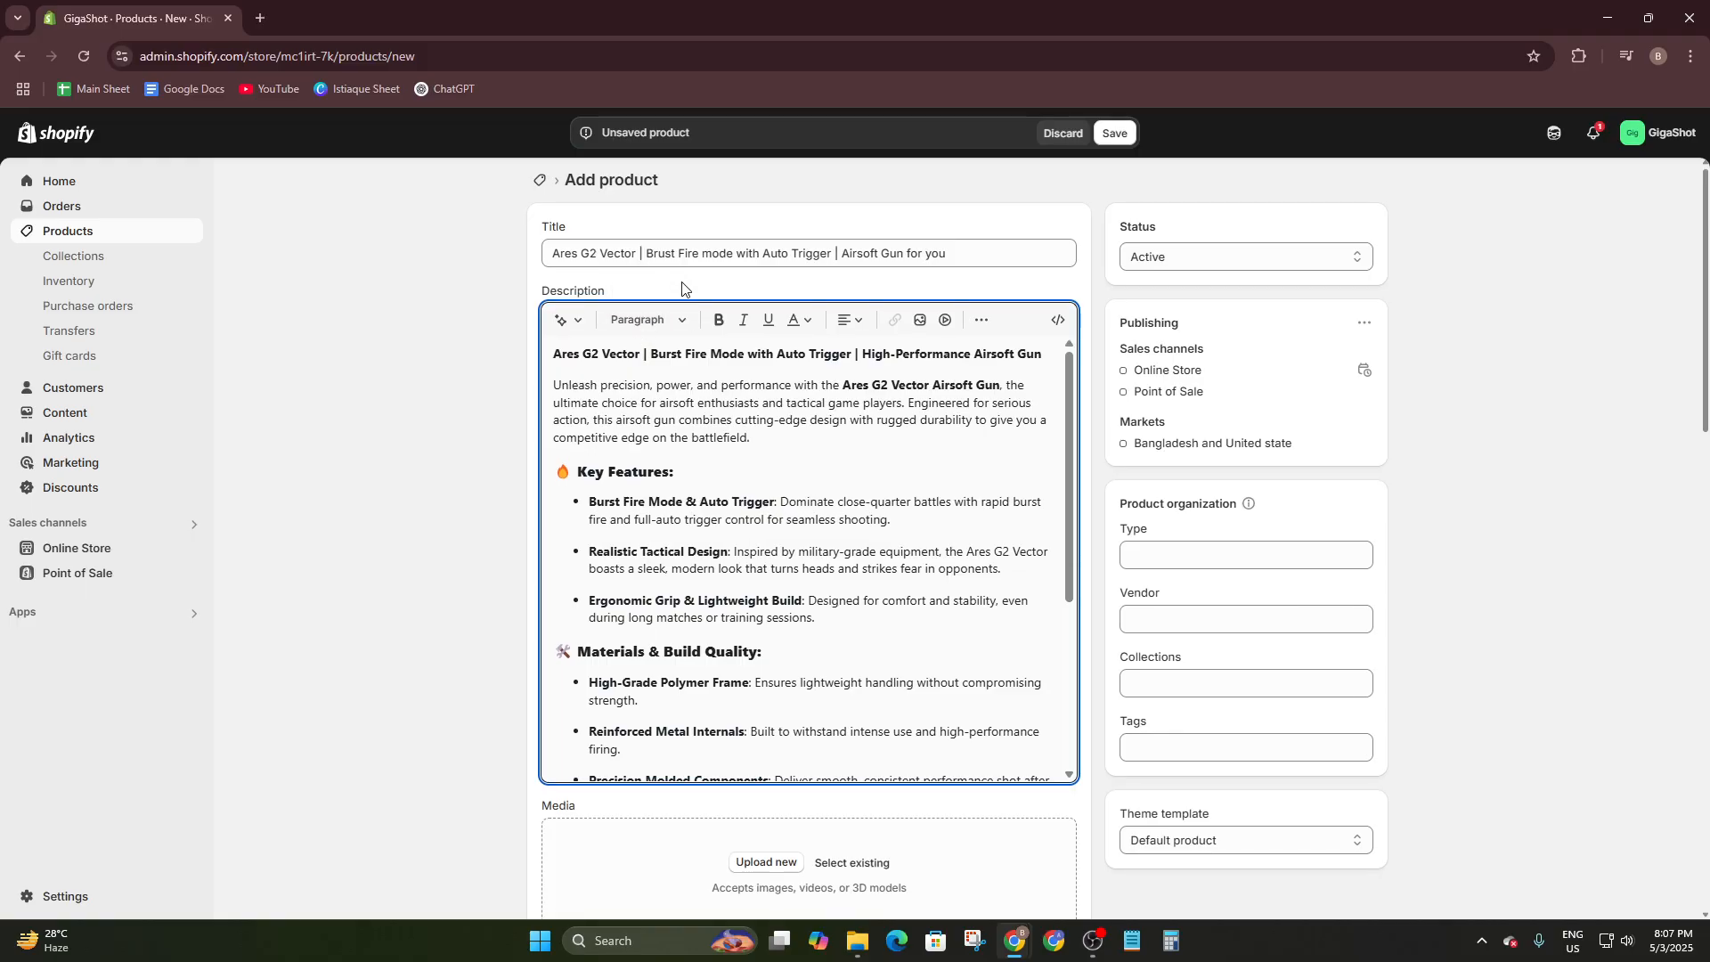
Review the description's Key Features, Materials & Build Quality, Benefits & Usability and Durability sections.
{"action": "scroll", "coordinate": [677, 285], "scroll_direction": "down", "scroll_amount": 3}
{"action": "scroll", "coordinate": [677, 285], "scroll_direction": "up", "scroll_amount": 3}
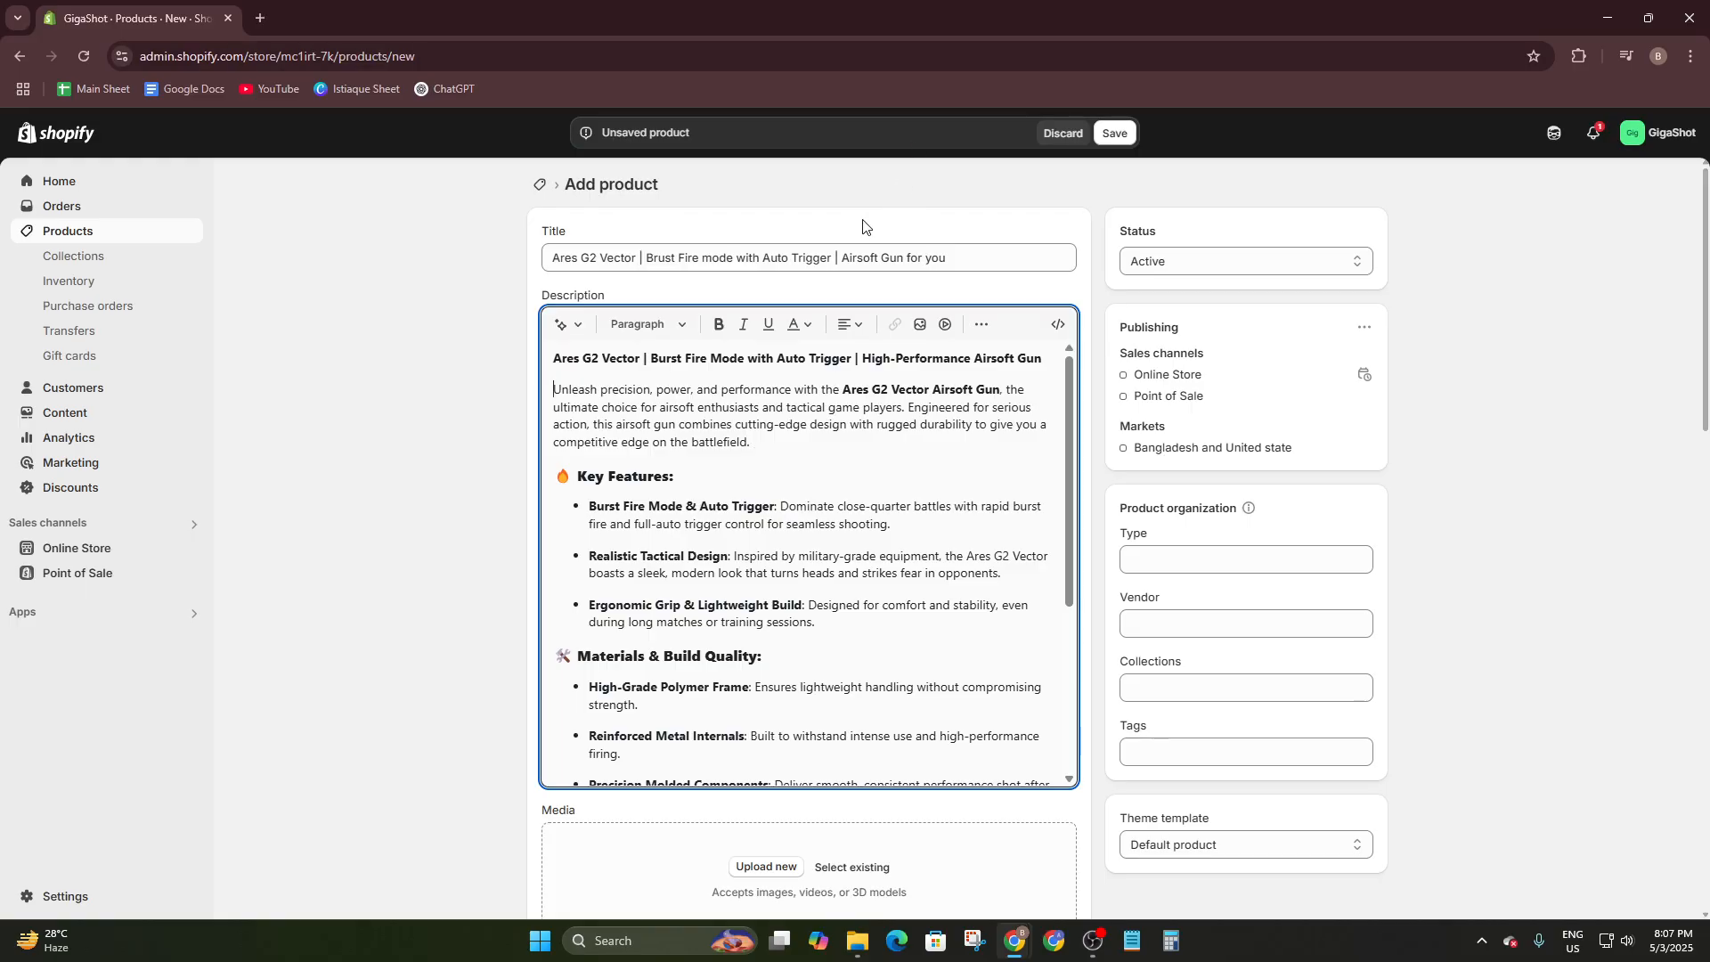
{"action": "scroll", "coordinate": [670, 436], "scroll_direction": "down", "scroll_amount": 1}
{"action": "scroll", "coordinate": [670, 436], "scroll_direction": "down", "scroll_amount": 1}
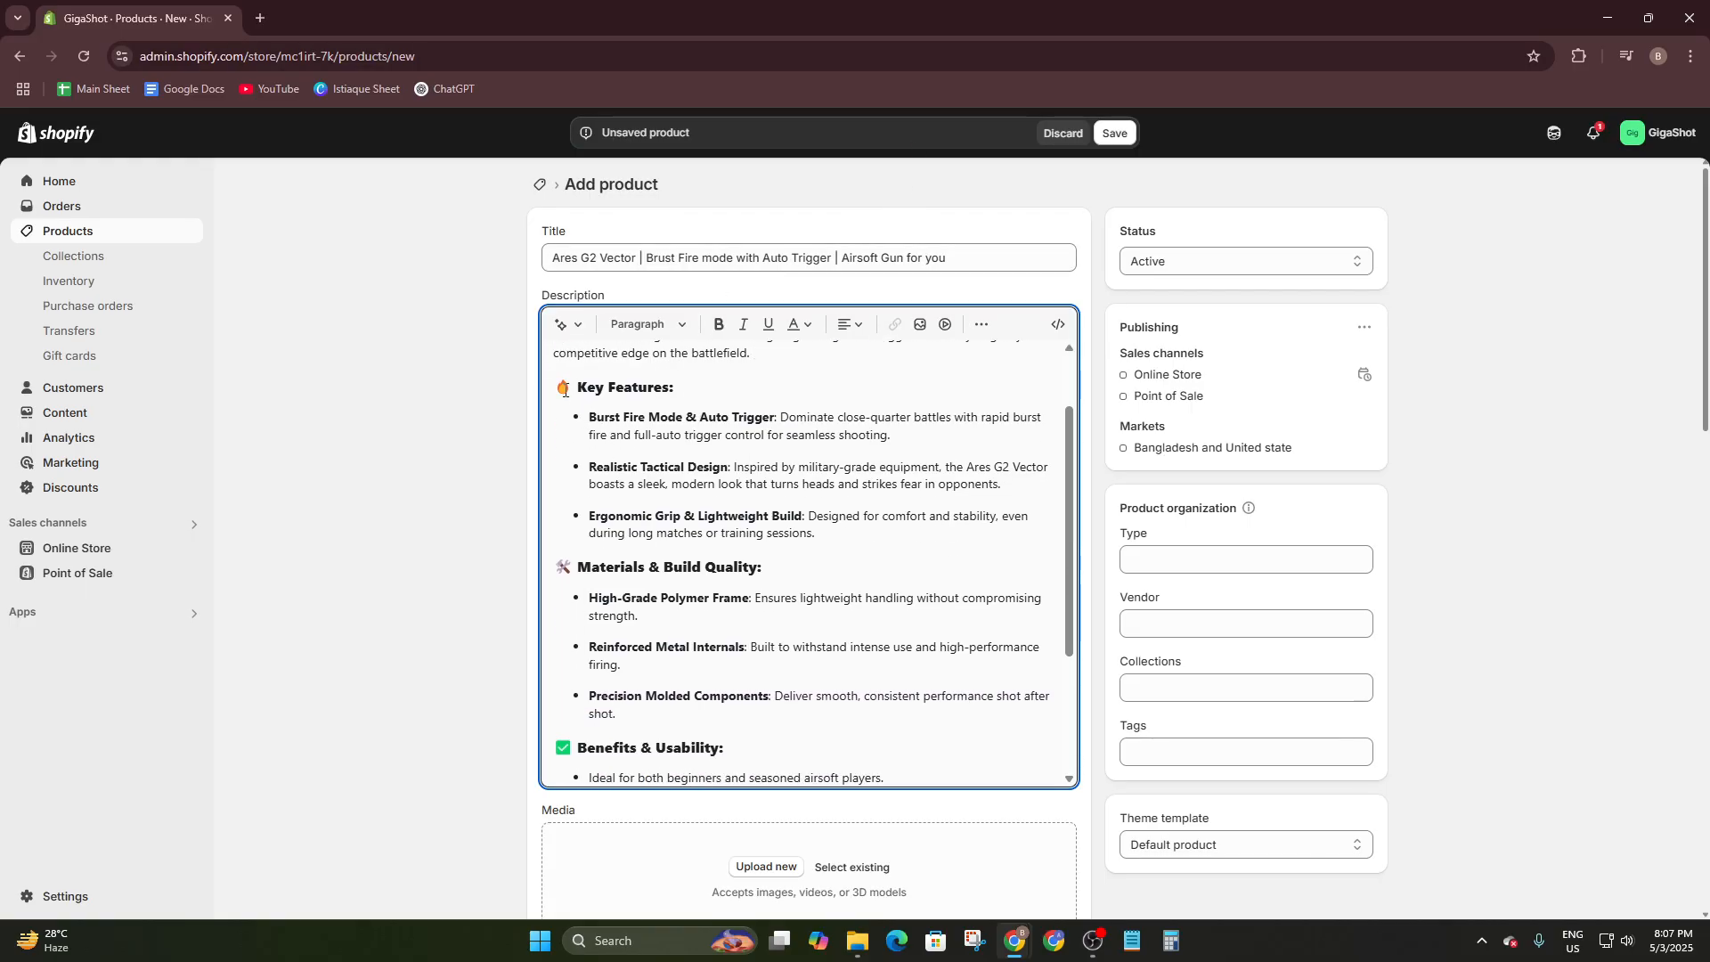
{"action": "left_click_drag", "start_coordinate": [564, 390], "coordinate": [837, 561]}
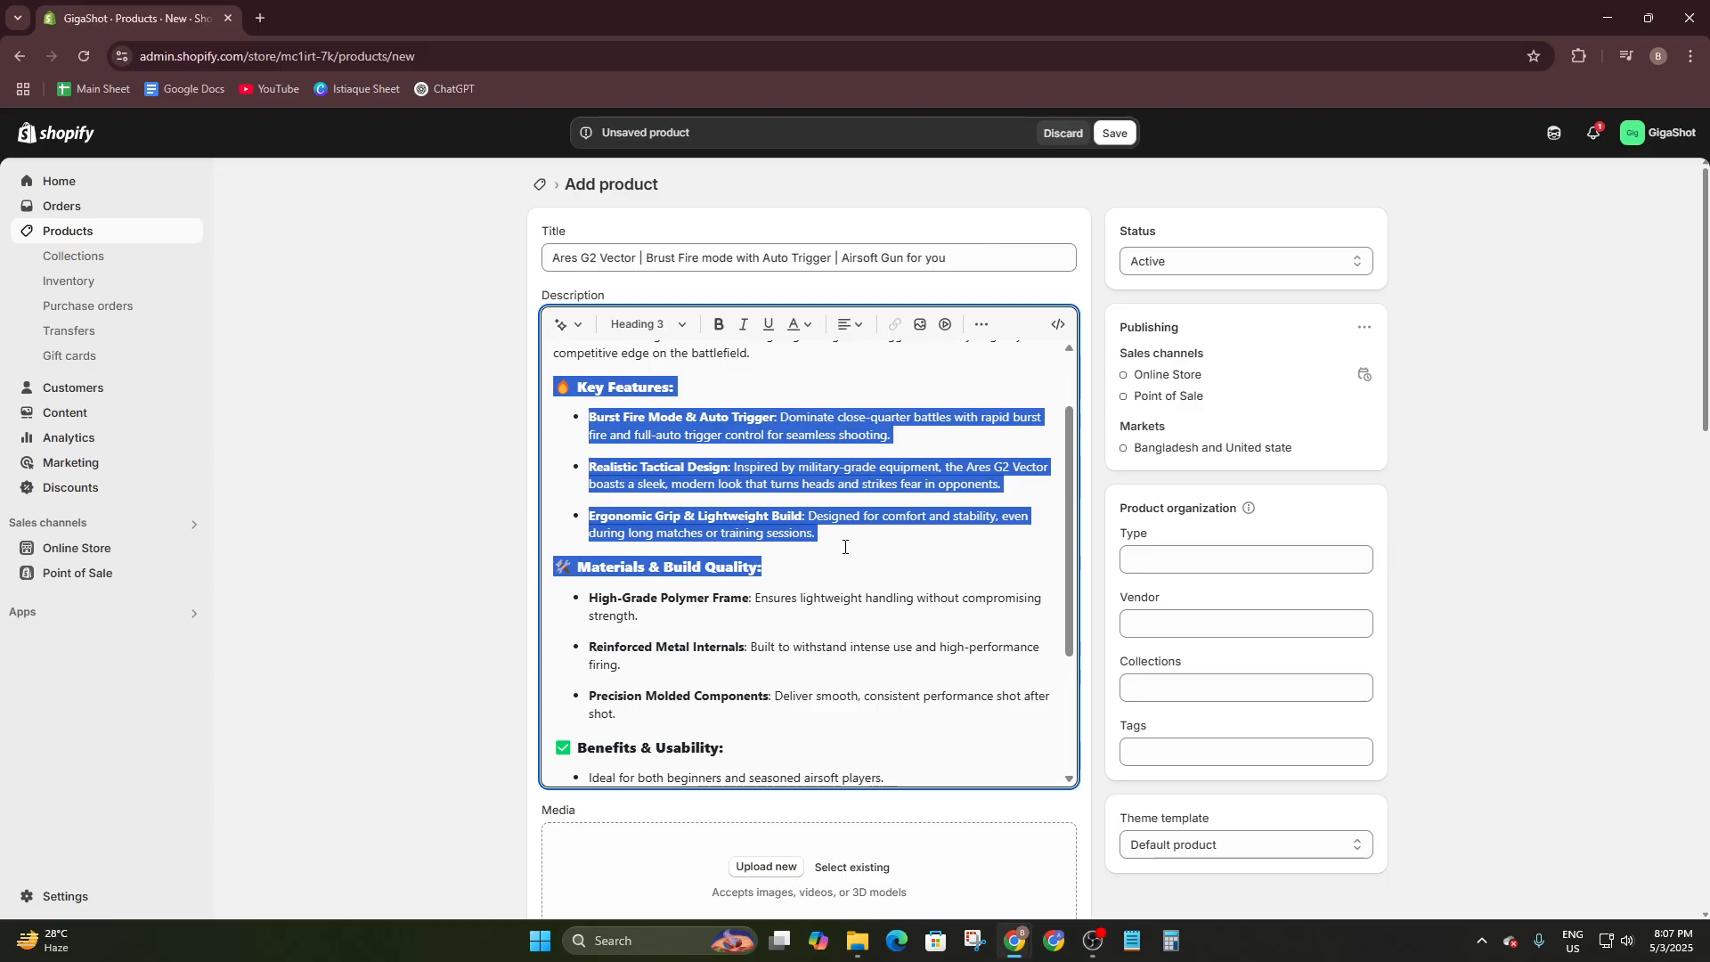
{"action": "left_click", "coordinate": [573, 563]}
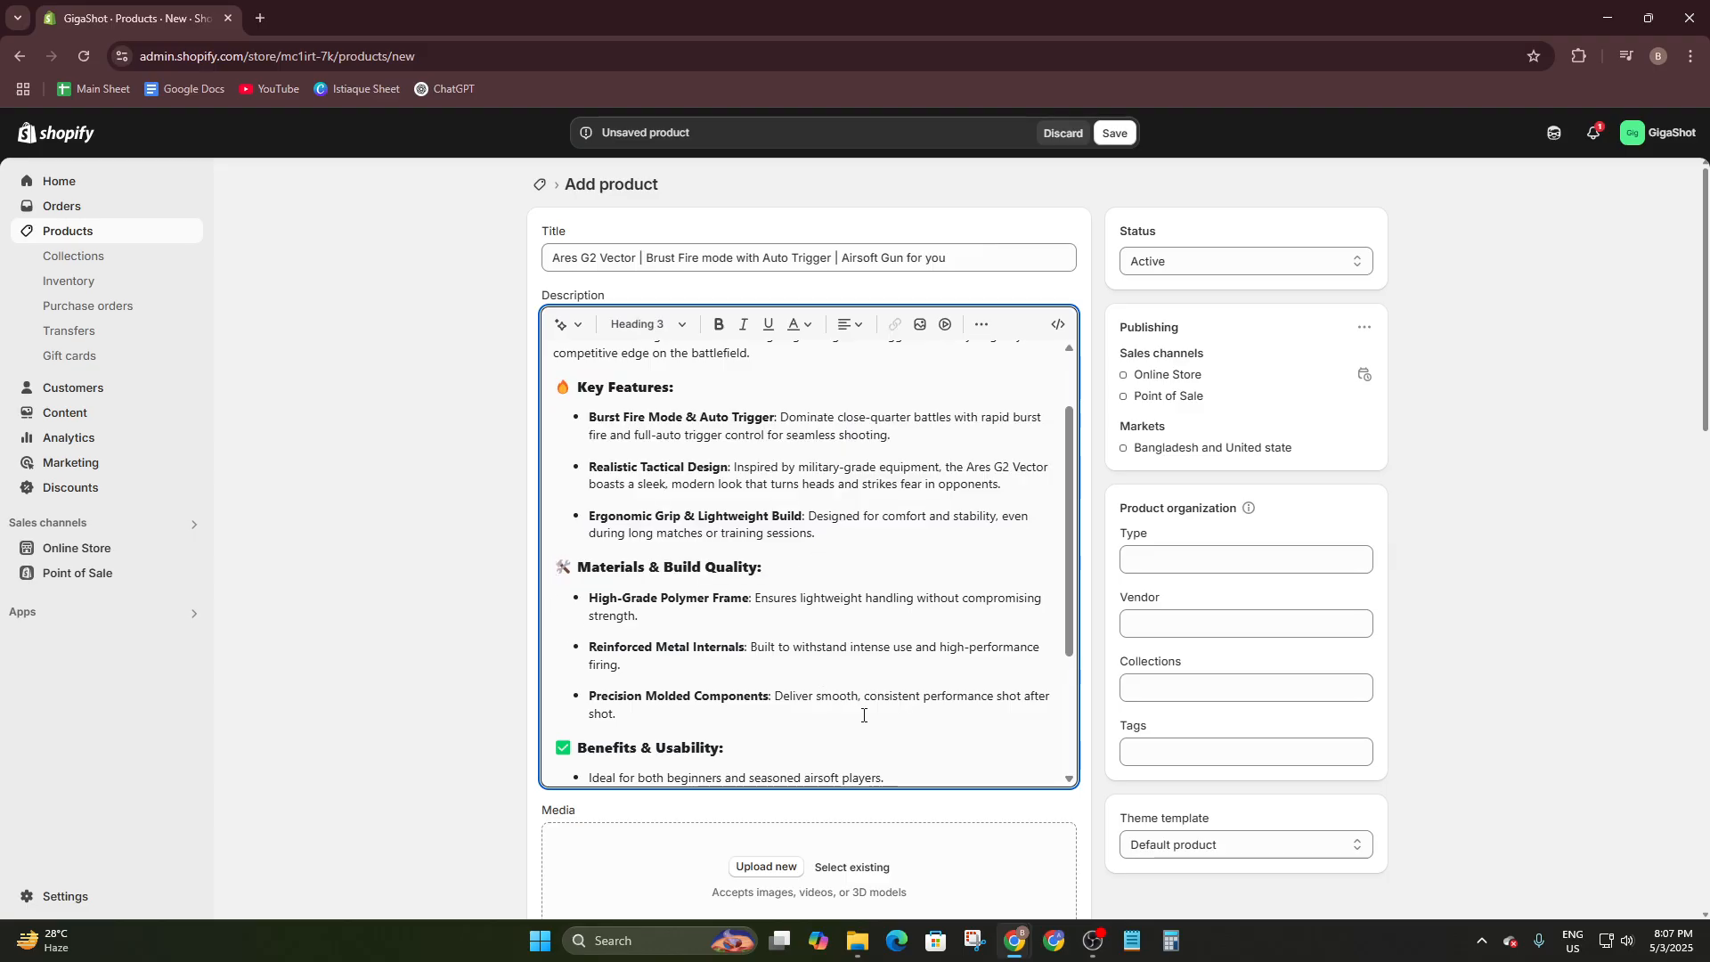
{"action": "scroll", "coordinate": [725, 699], "scroll_direction": "down", "scroll_amount": 3}
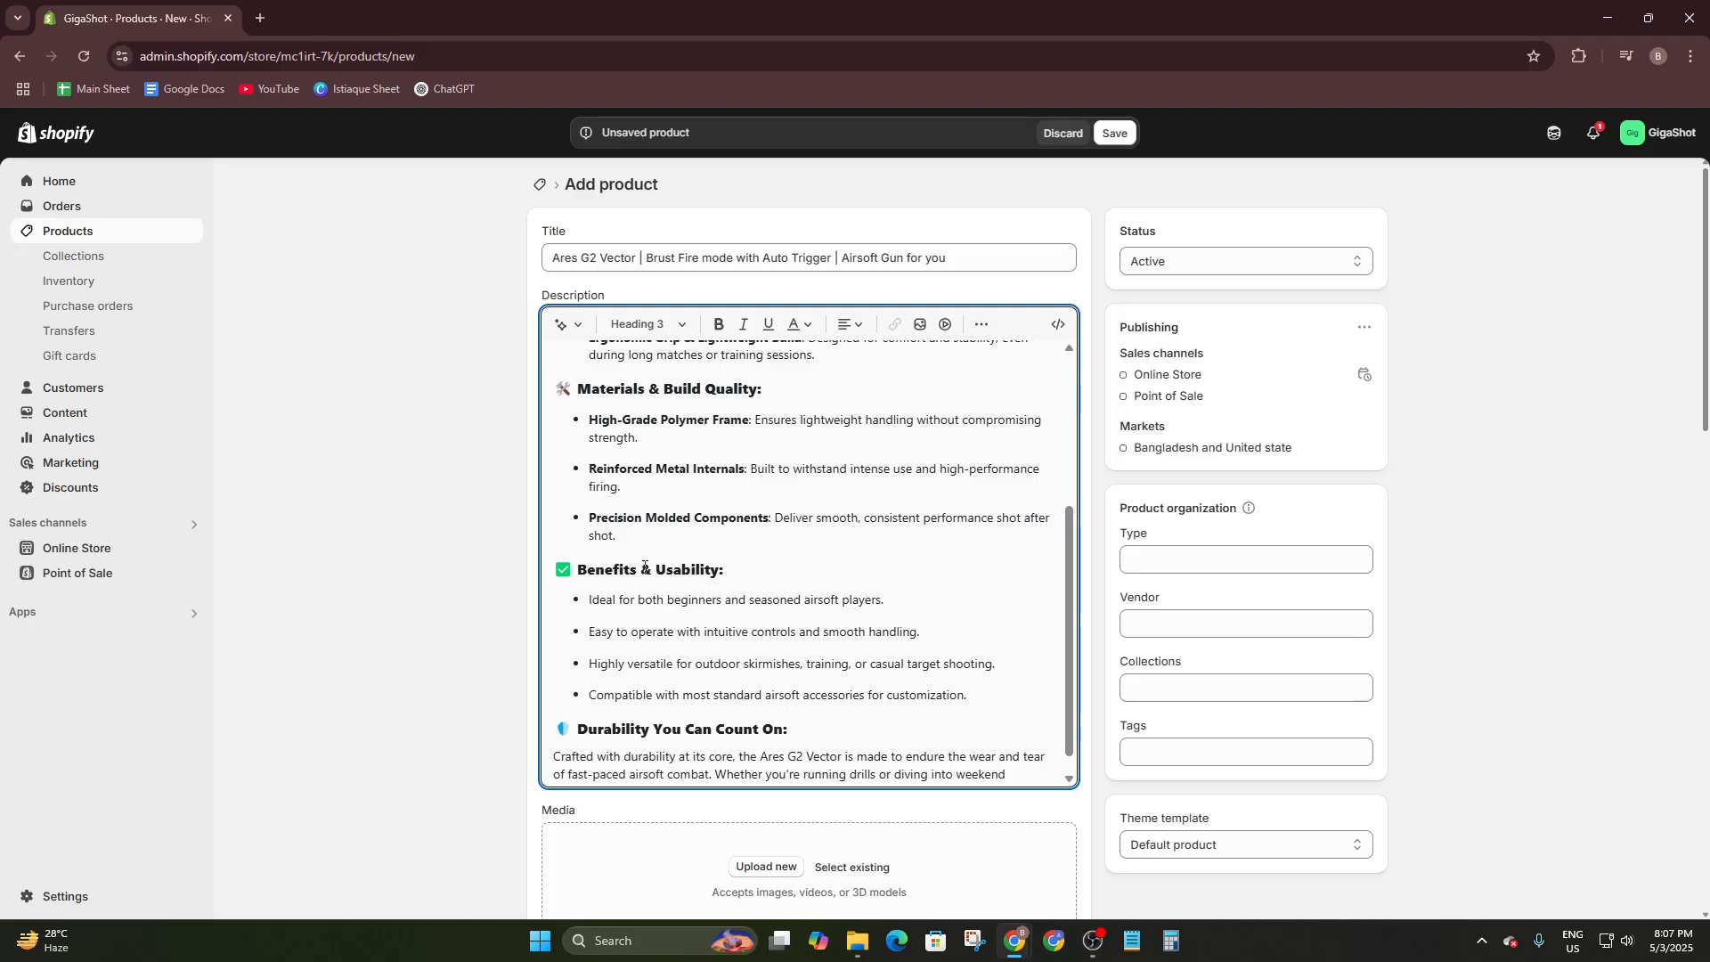
{"action": "scroll", "coordinate": [966, 675], "scroll_direction": "down", "scroll_amount": 1}
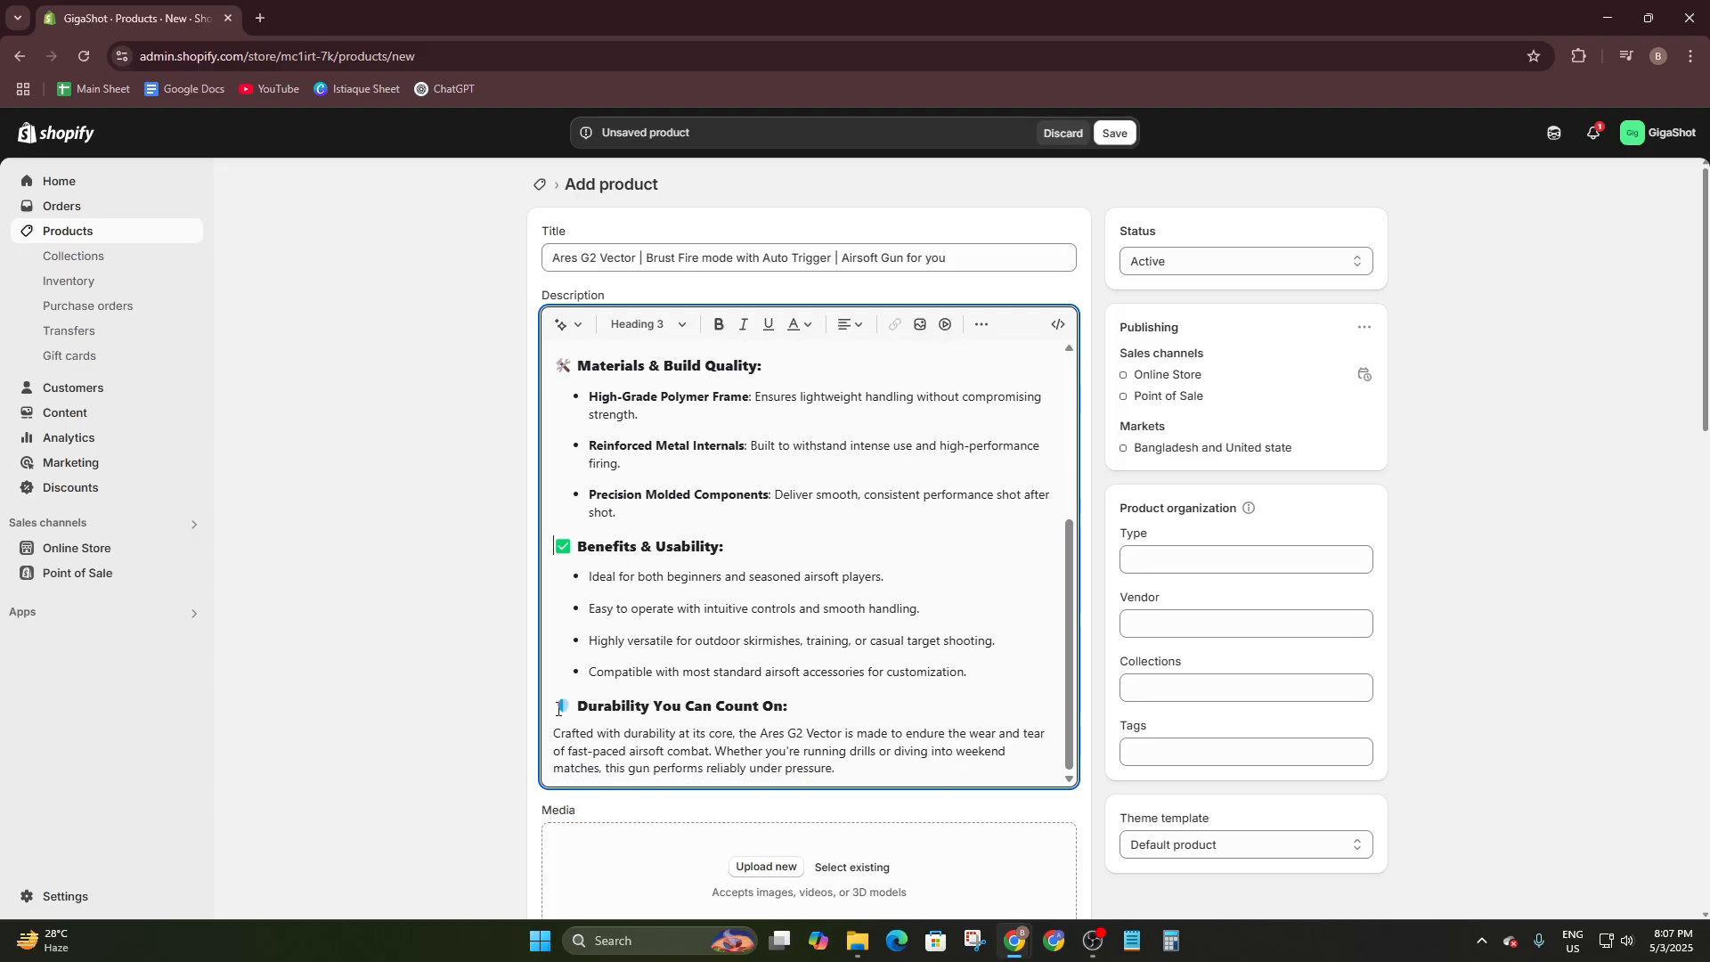
{"action": "left_click_drag", "start_coordinate": [558, 710], "coordinate": [842, 769]}
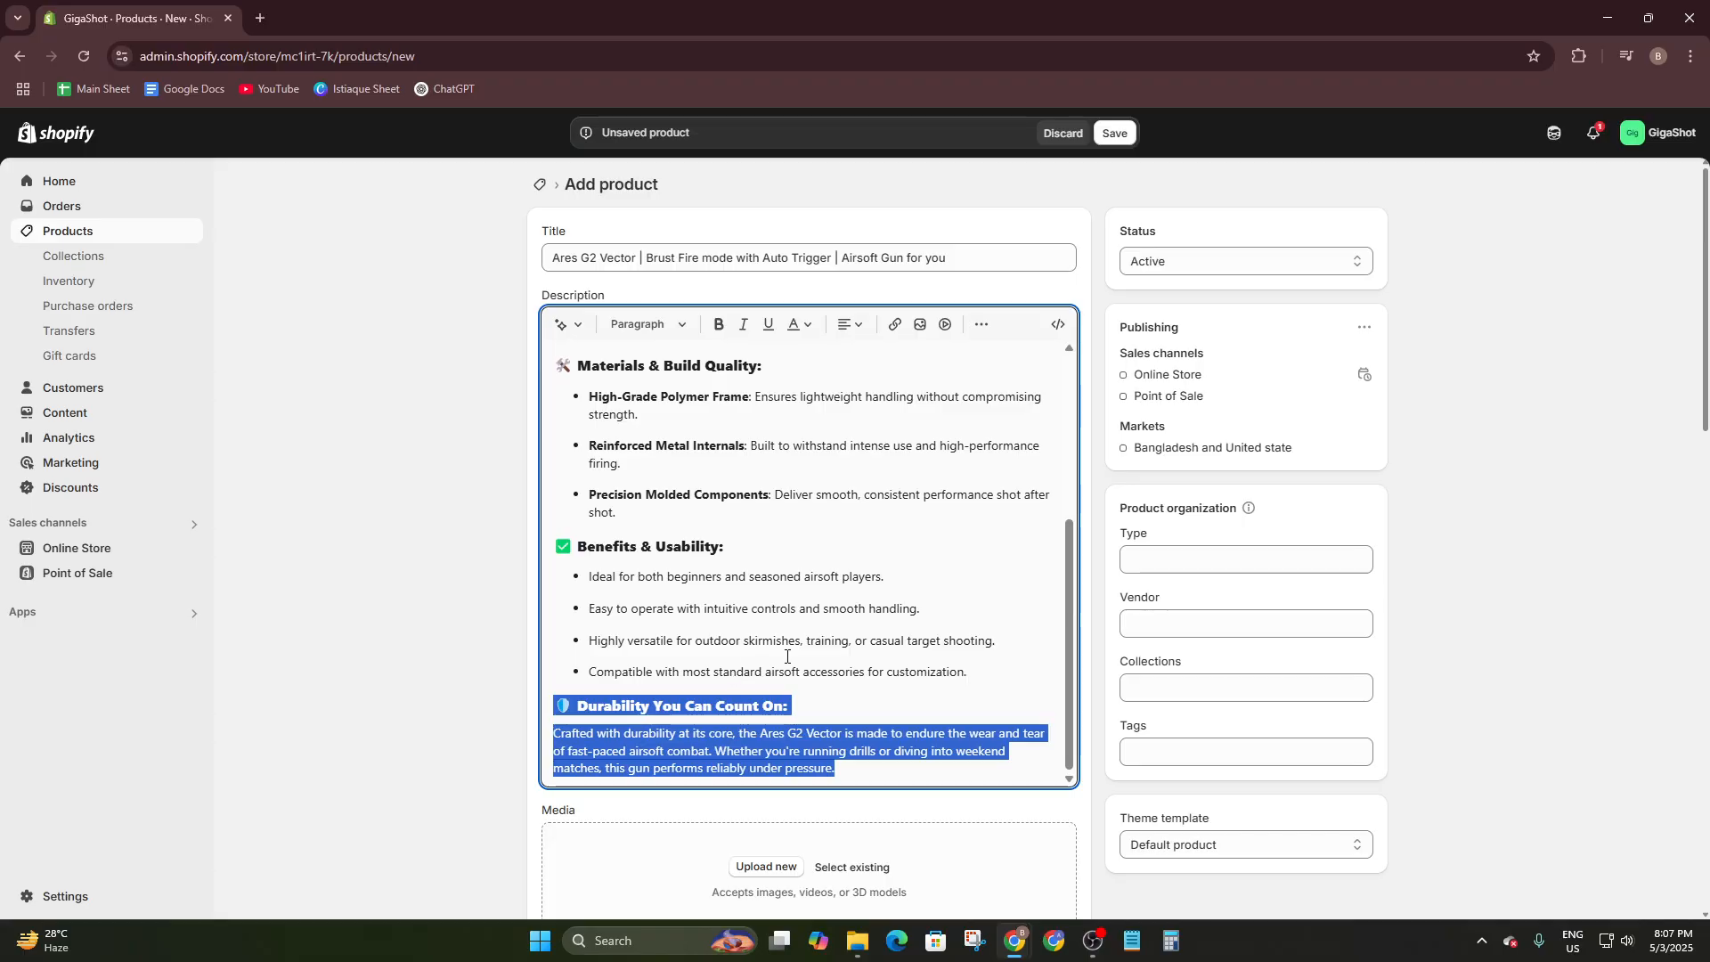
{"action": "left_click", "coordinate": [388, 620]}
Upload the red airsoft gun photo 19a36a06a2a7122247eee353f06fa921 from Downloads as the first product media.
{"action": "scroll", "coordinate": [552, 583], "scroll_direction": "down", "scroll_amount": 1}
{"action": "scroll", "coordinate": [670, 572], "scroll_direction": "down", "scroll_amount": 6}
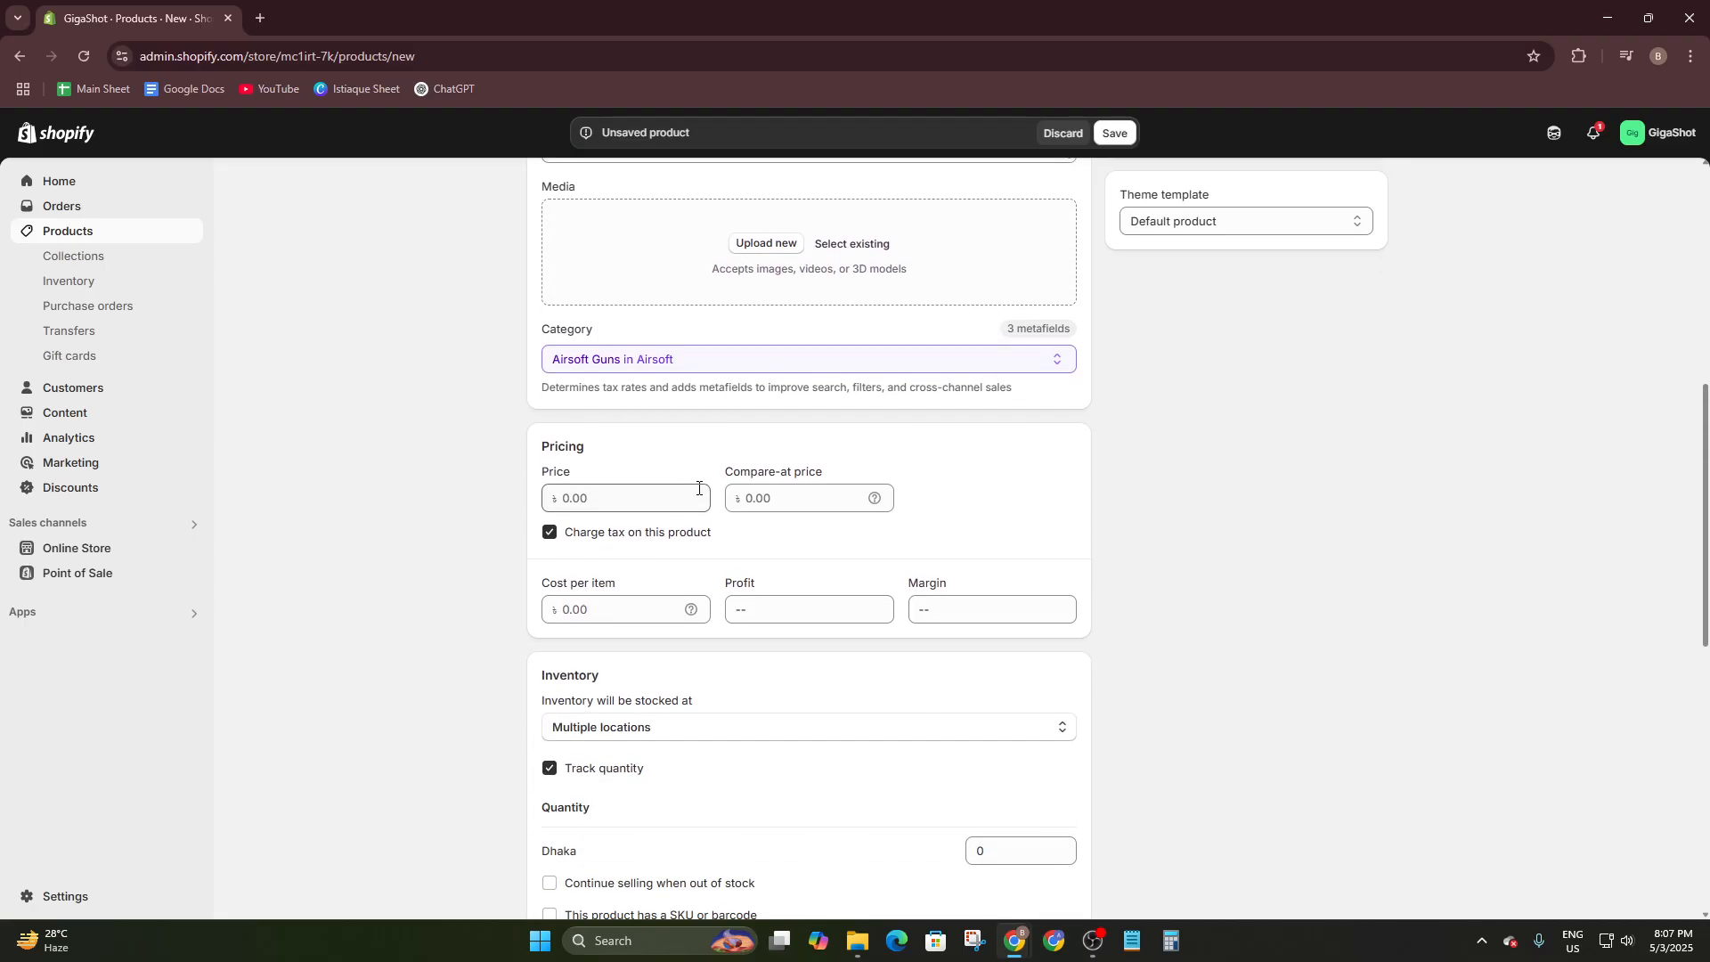
{"action": "scroll", "coordinate": [704, 357], "scroll_direction": "up", "scroll_amount": 1}
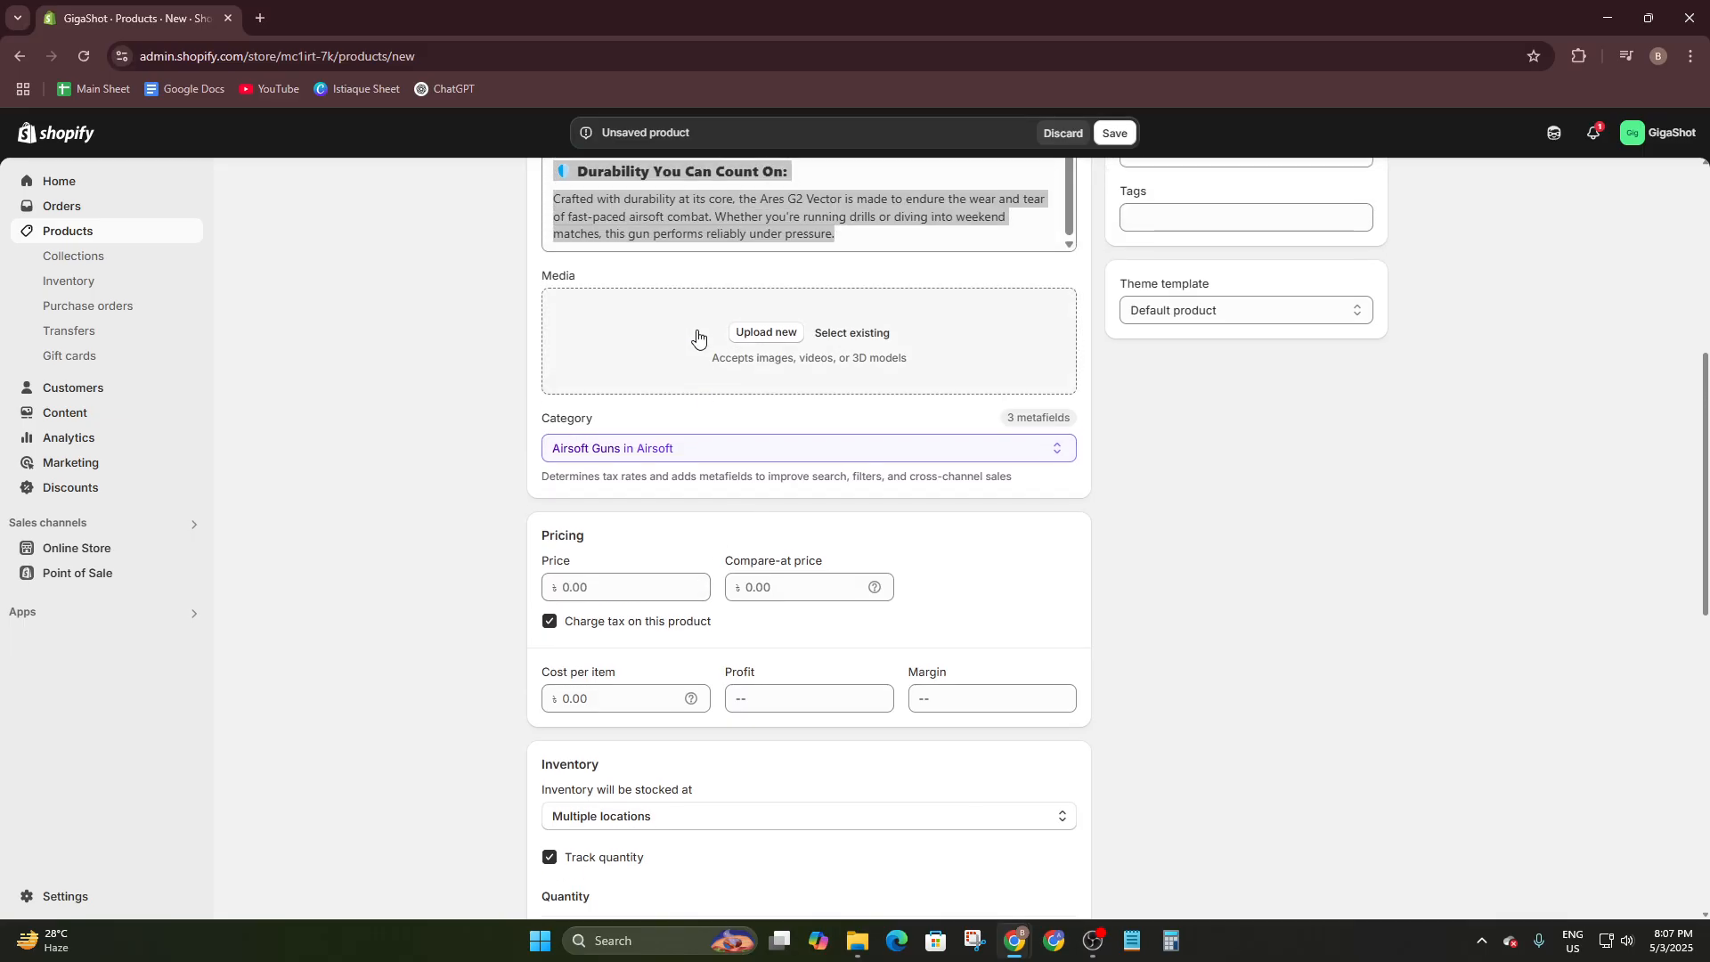
{"action": "scroll", "coordinate": [700, 338], "scroll_direction": "down", "scroll_amount": 1}
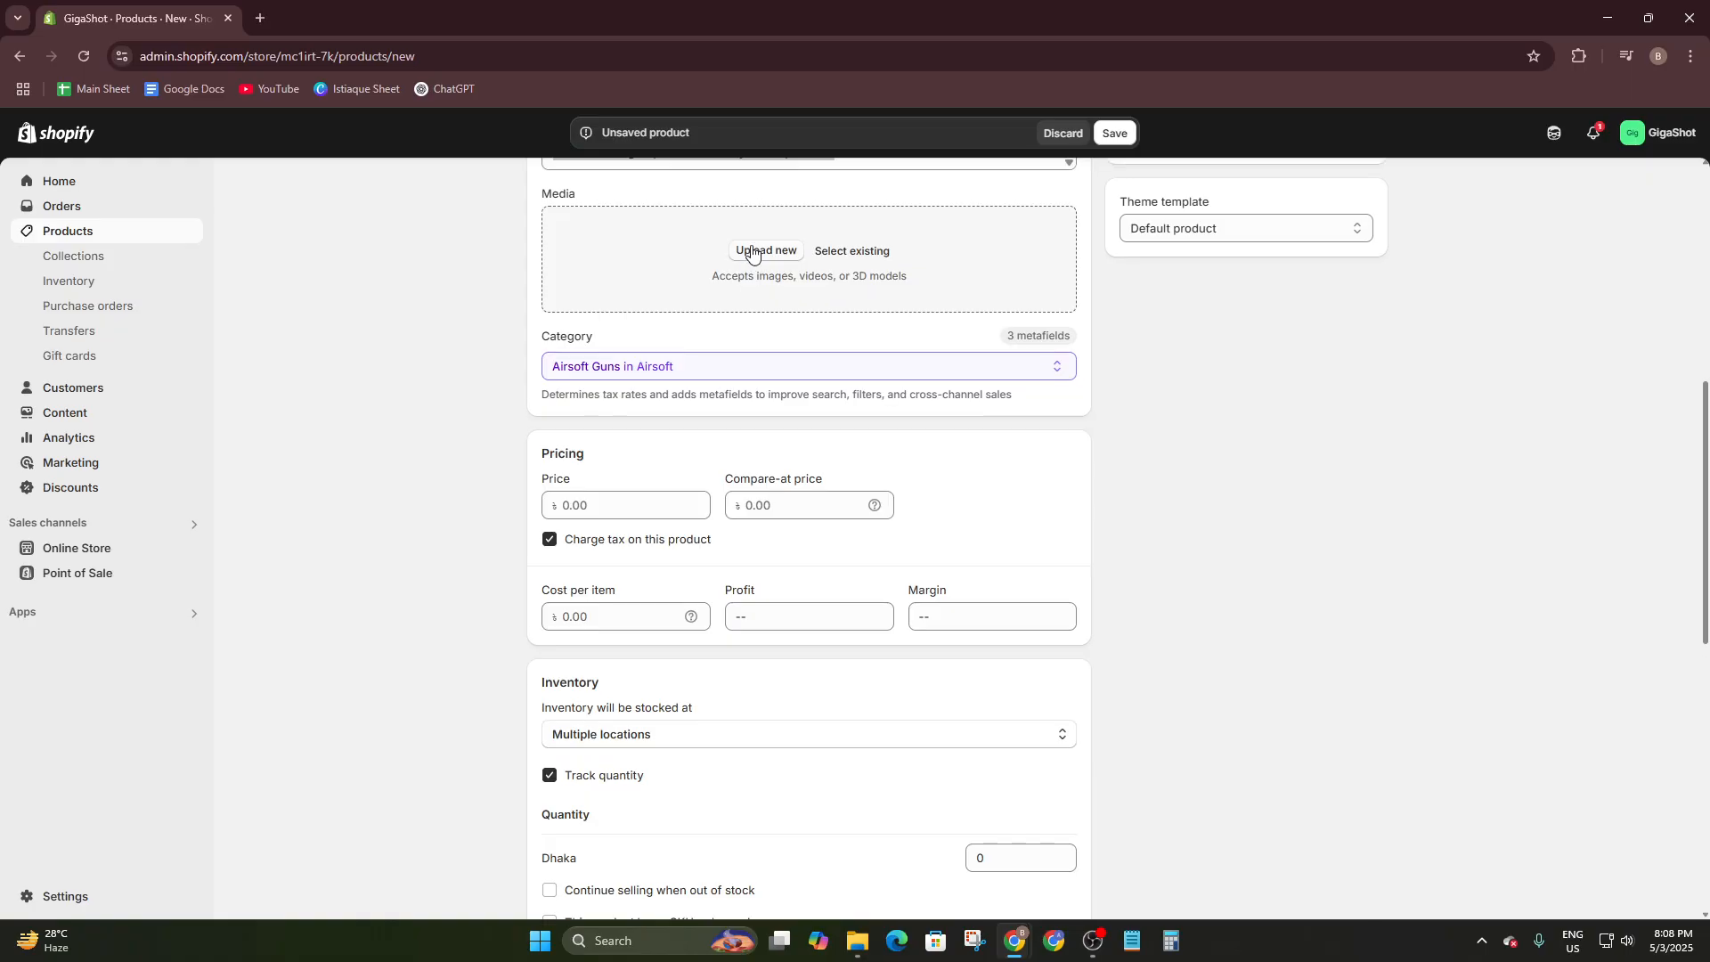
{"action": "scroll", "coordinate": [752, 252], "scroll_direction": "up", "scroll_amount": 1}
{"action": "scroll", "coordinate": [752, 247], "scroll_direction": "down", "scroll_amount": 1}
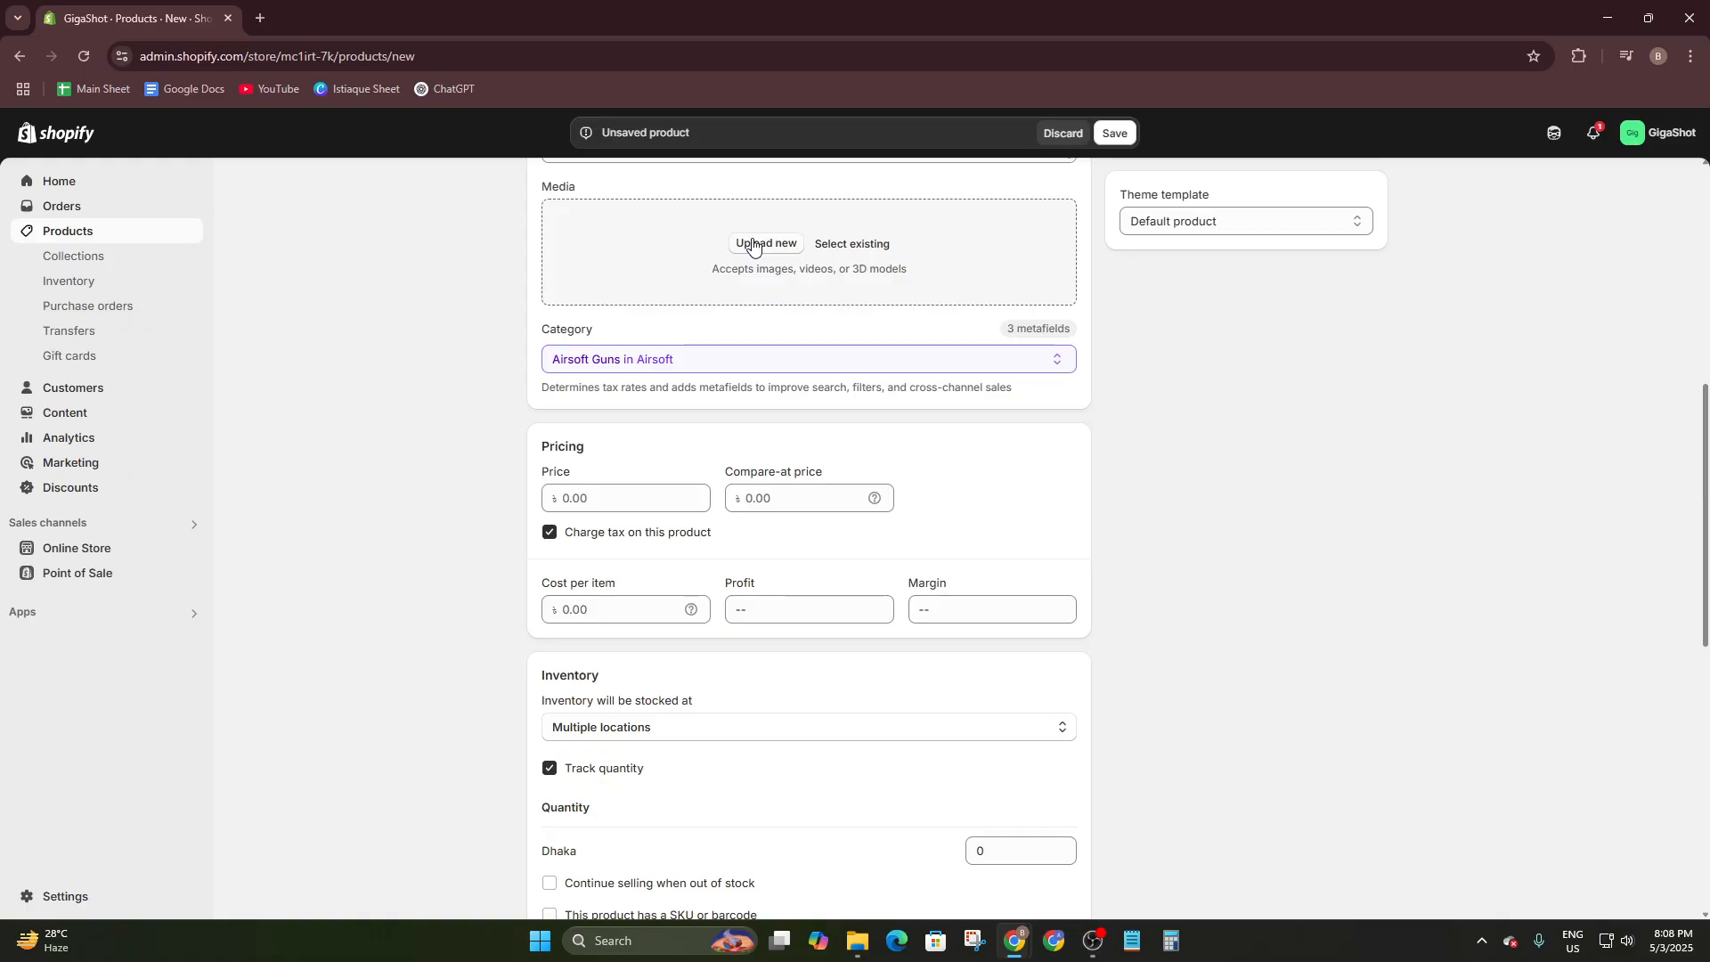
{"action": "left_click", "coordinate": [752, 244]}
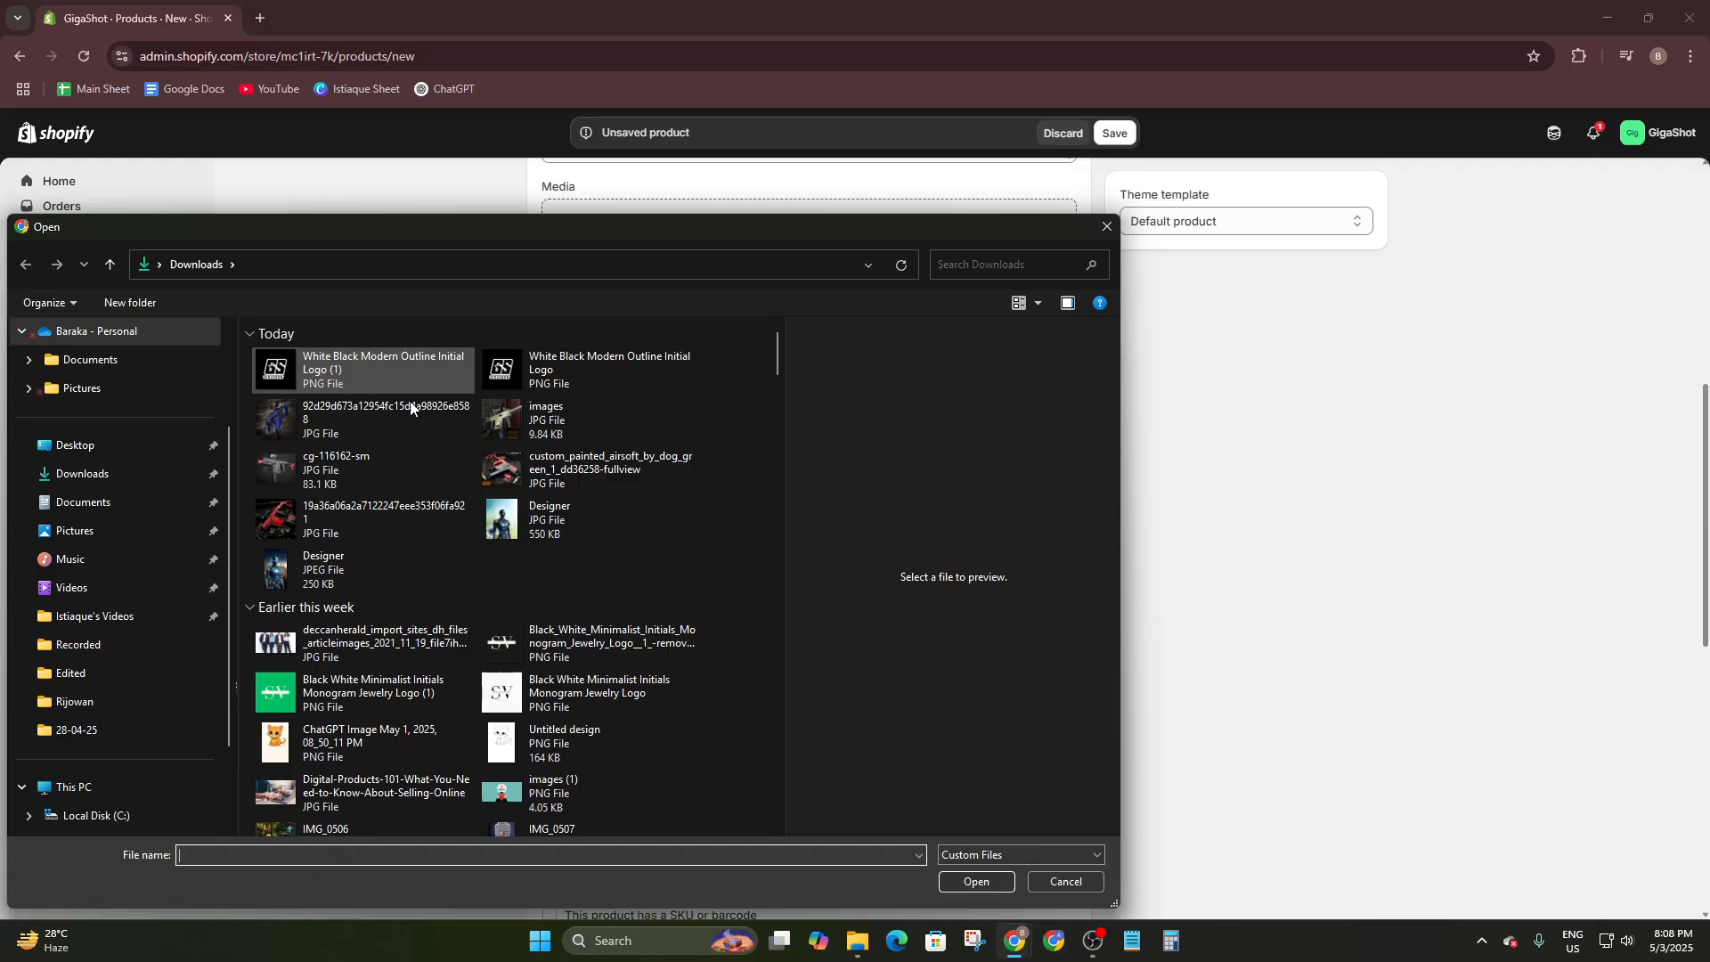
{"action": "double_click", "coordinate": [285, 509]}
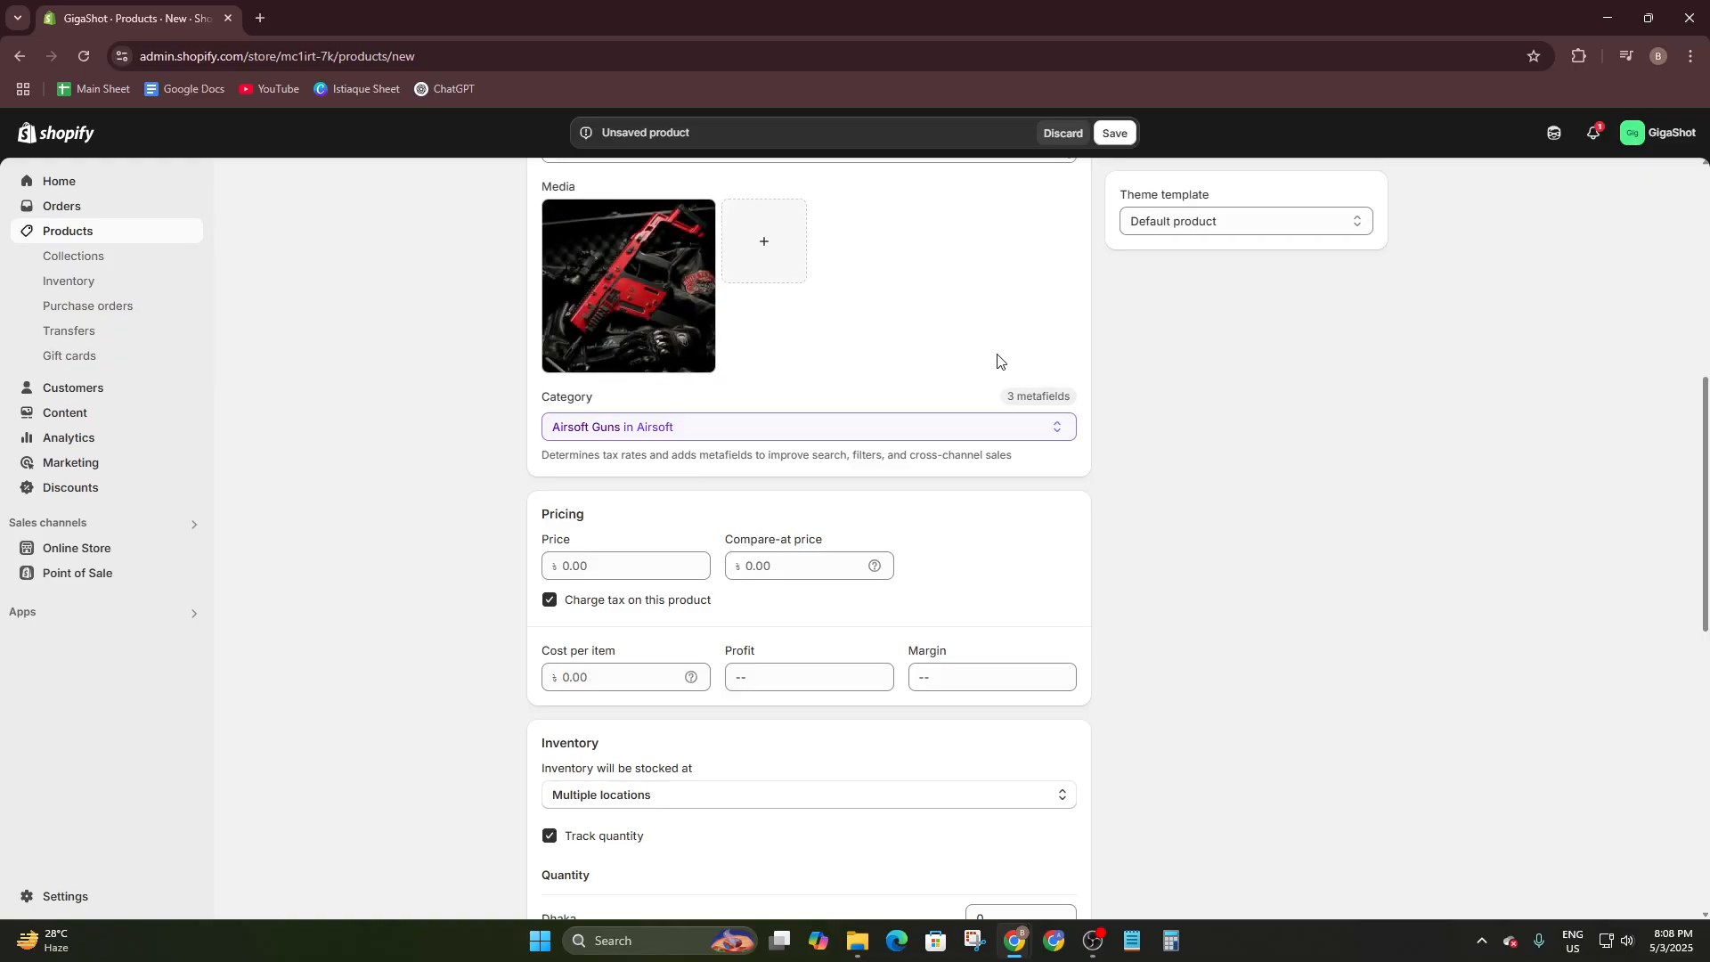
Upload and add the media files 92d29d673a12954fc15d4a98926e8588, images, cg-116162-sm and custom_painted_airsoft_by_dog_green_1_dd36258-fullview from Downloads.
{"action": "scroll", "coordinate": [898, 350], "scroll_direction": "up", "scroll_amount": 1}
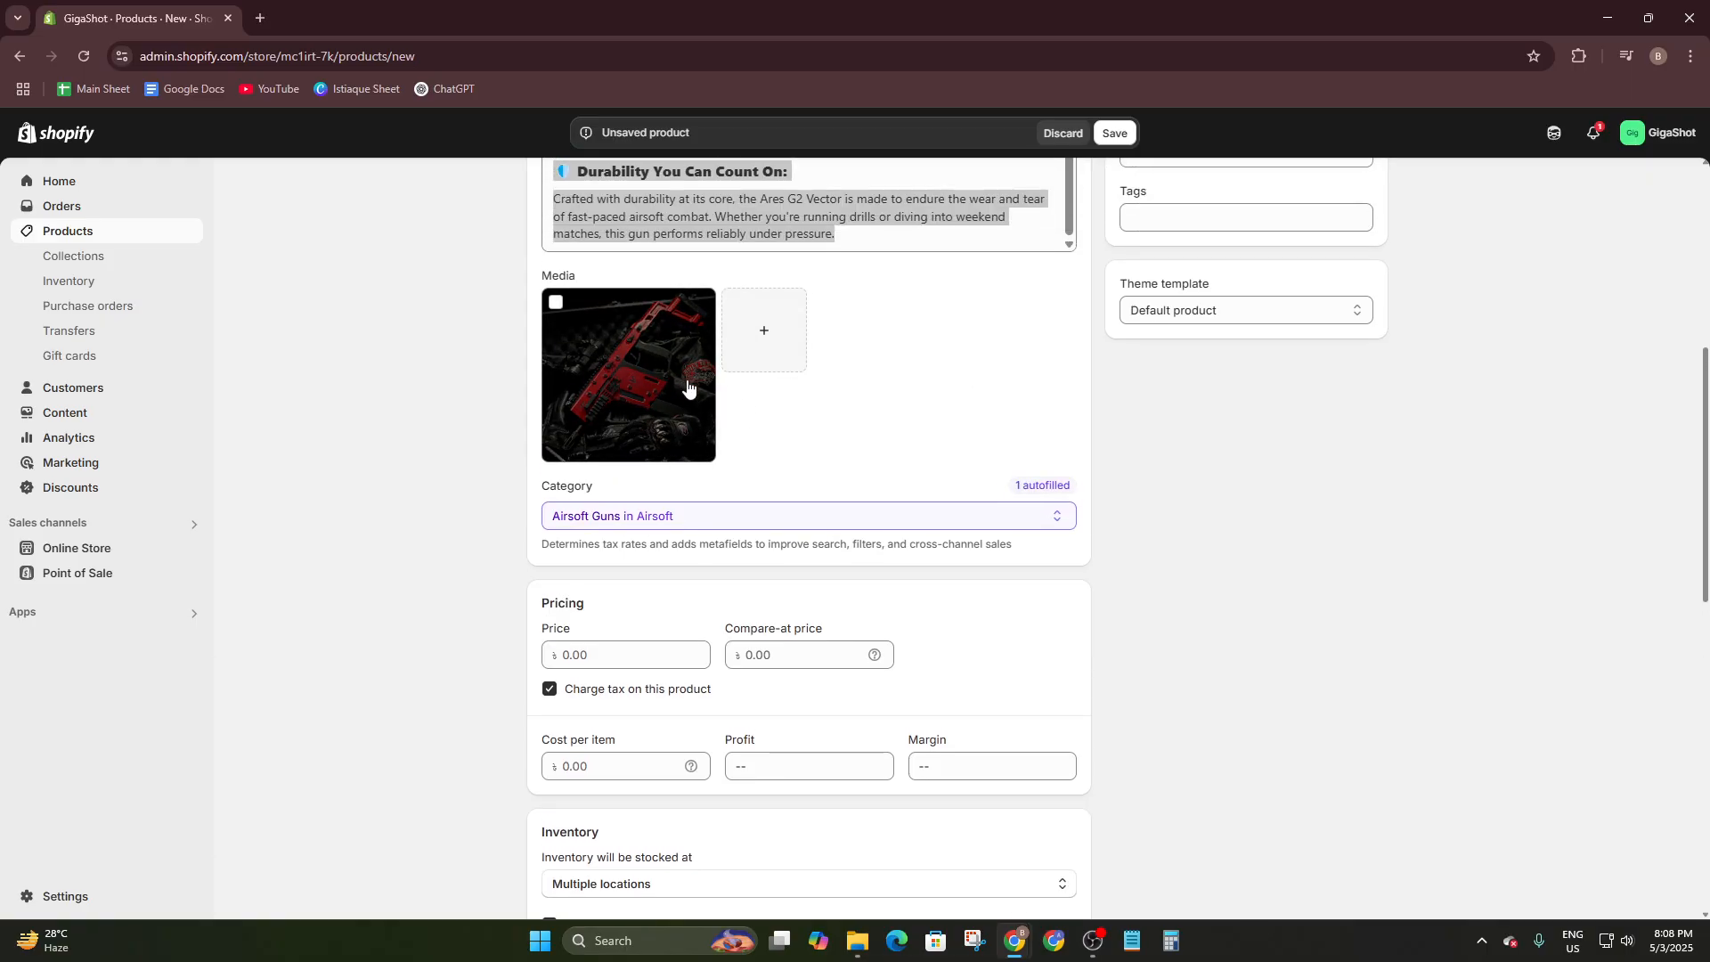
{"action": "left_click", "coordinate": [766, 330]}
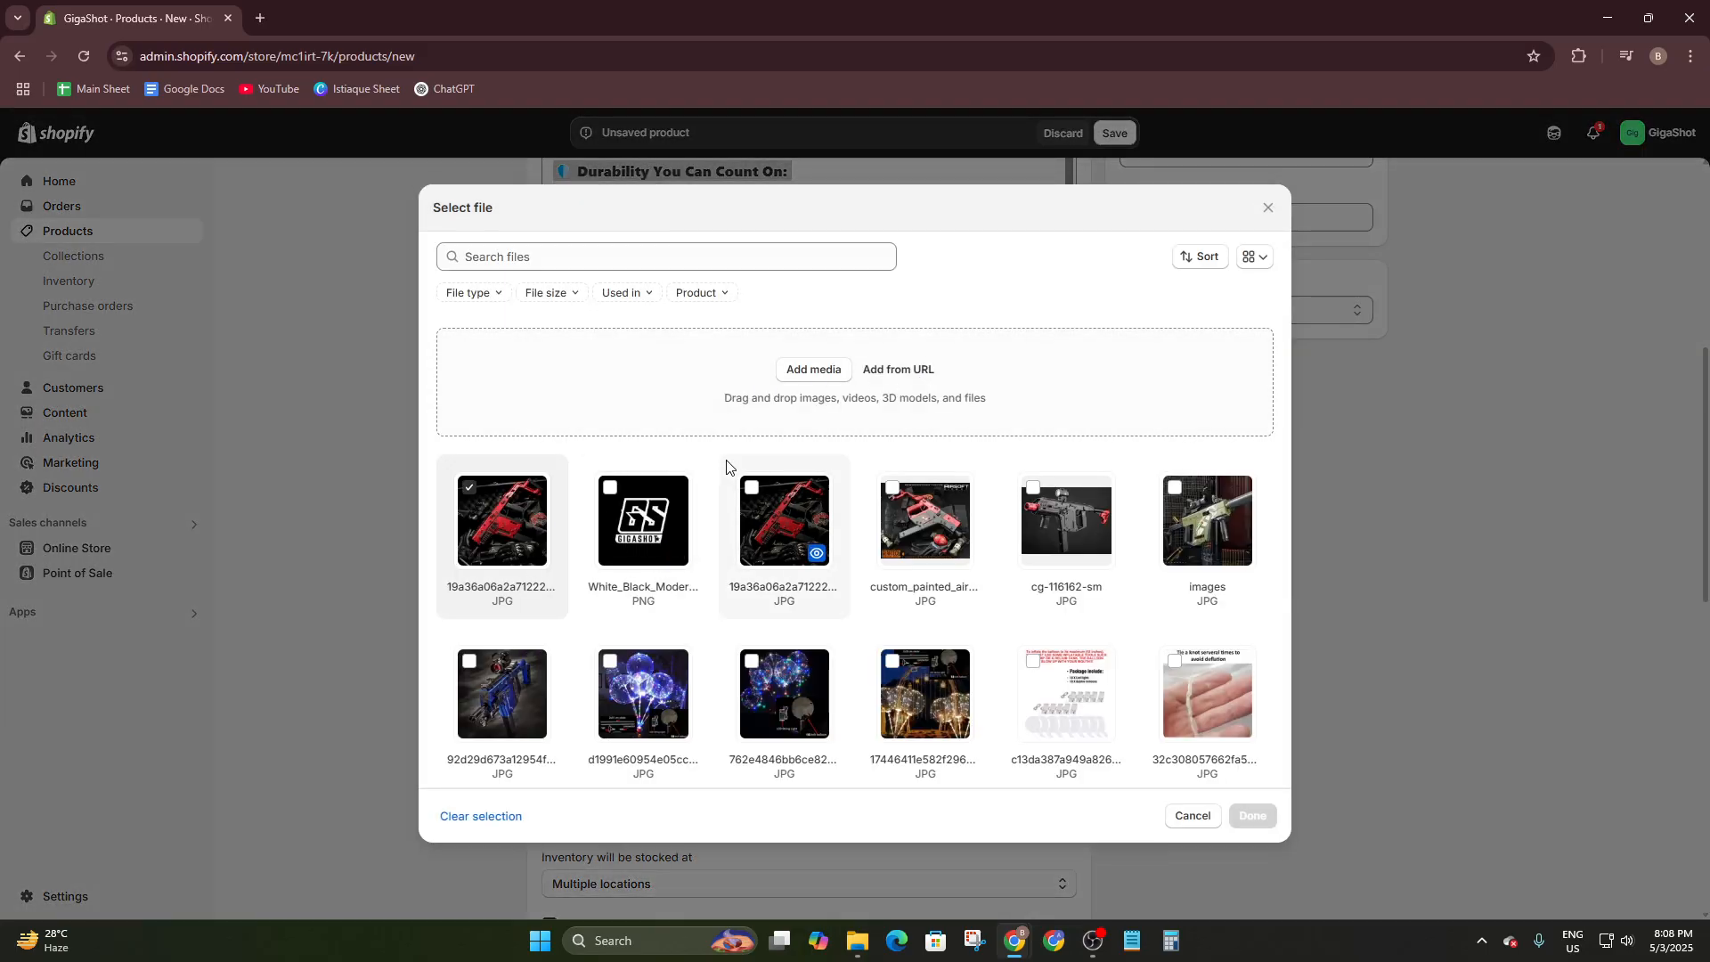
{"action": "left_click", "coordinate": [816, 372]}
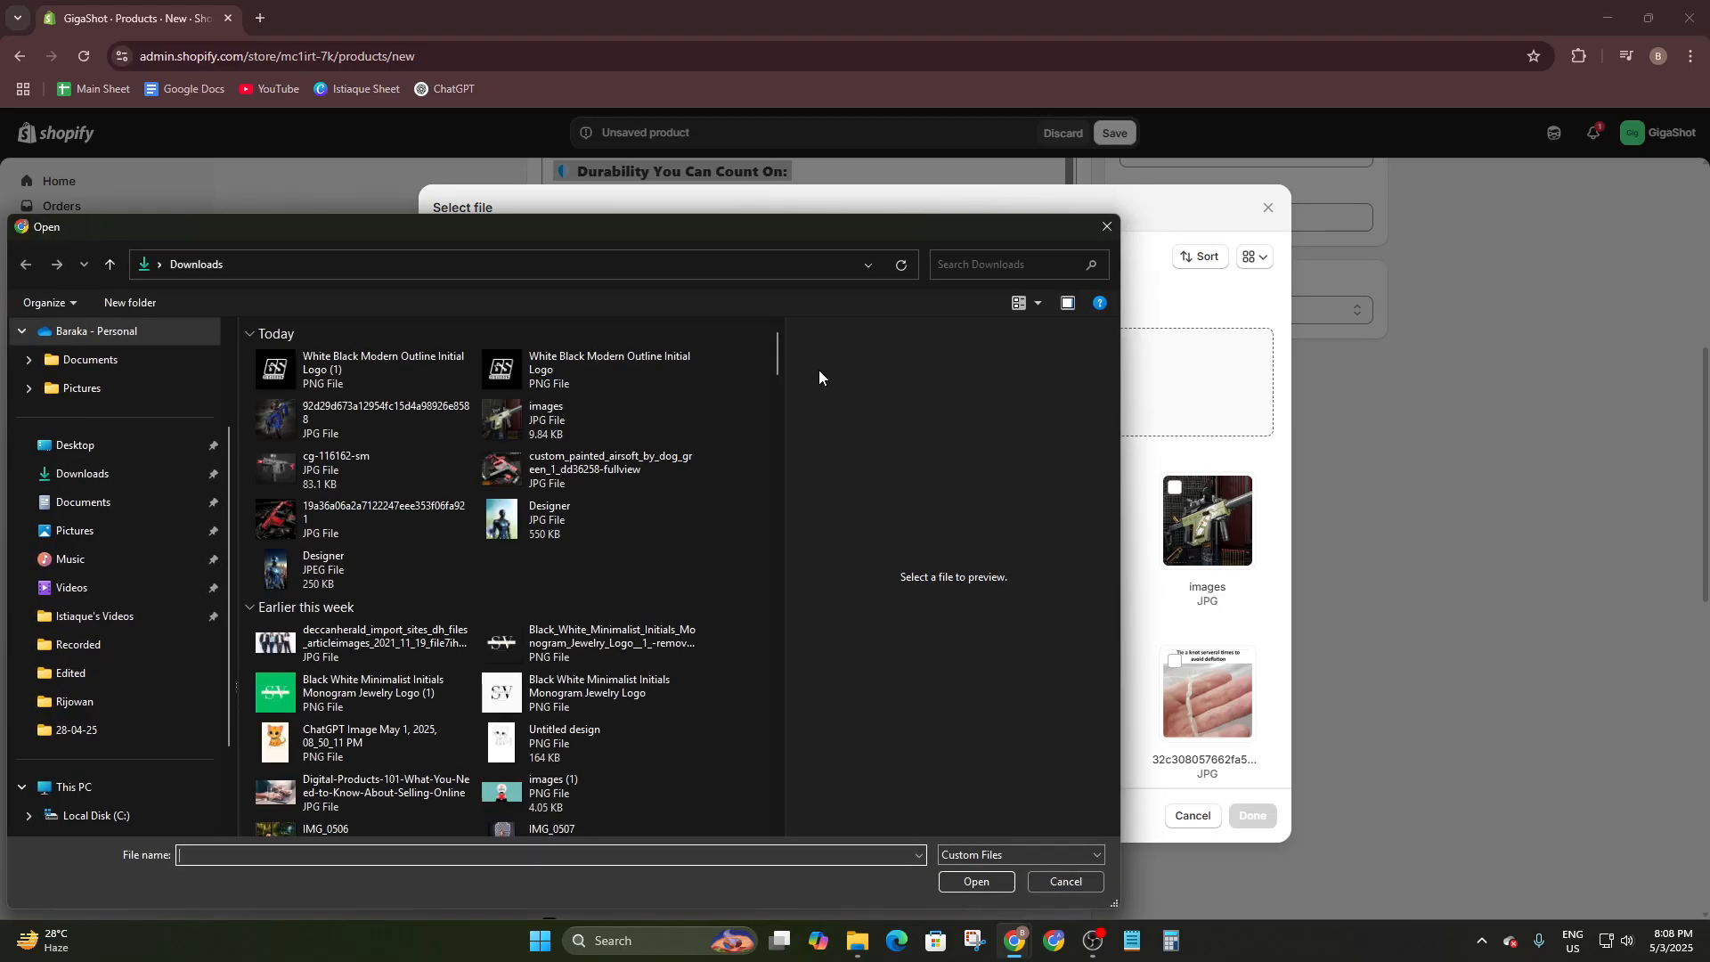
{"action": "left_click", "coordinate": [323, 410]}
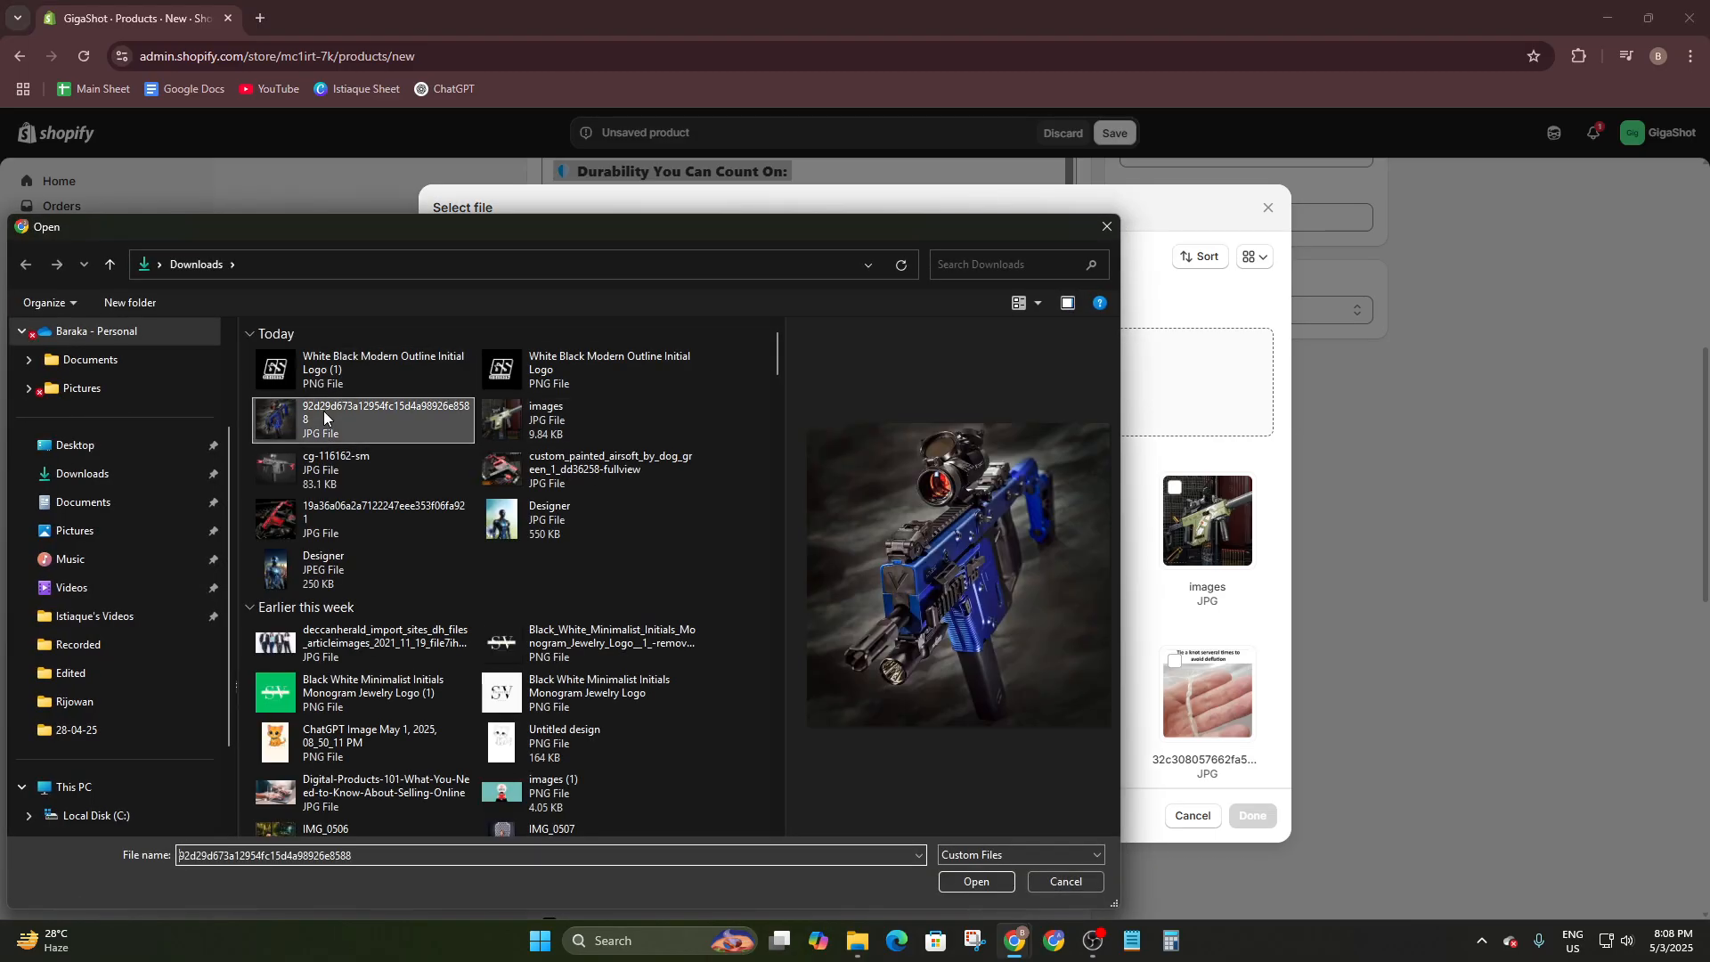
{"action": "left_click", "coordinate": [383, 427], "text": "ctrl"}
{"action": "left_click", "coordinate": [528, 422], "text": "ctrl"}
{"action": "left_click", "coordinate": [381, 415], "text": "ctrl"}
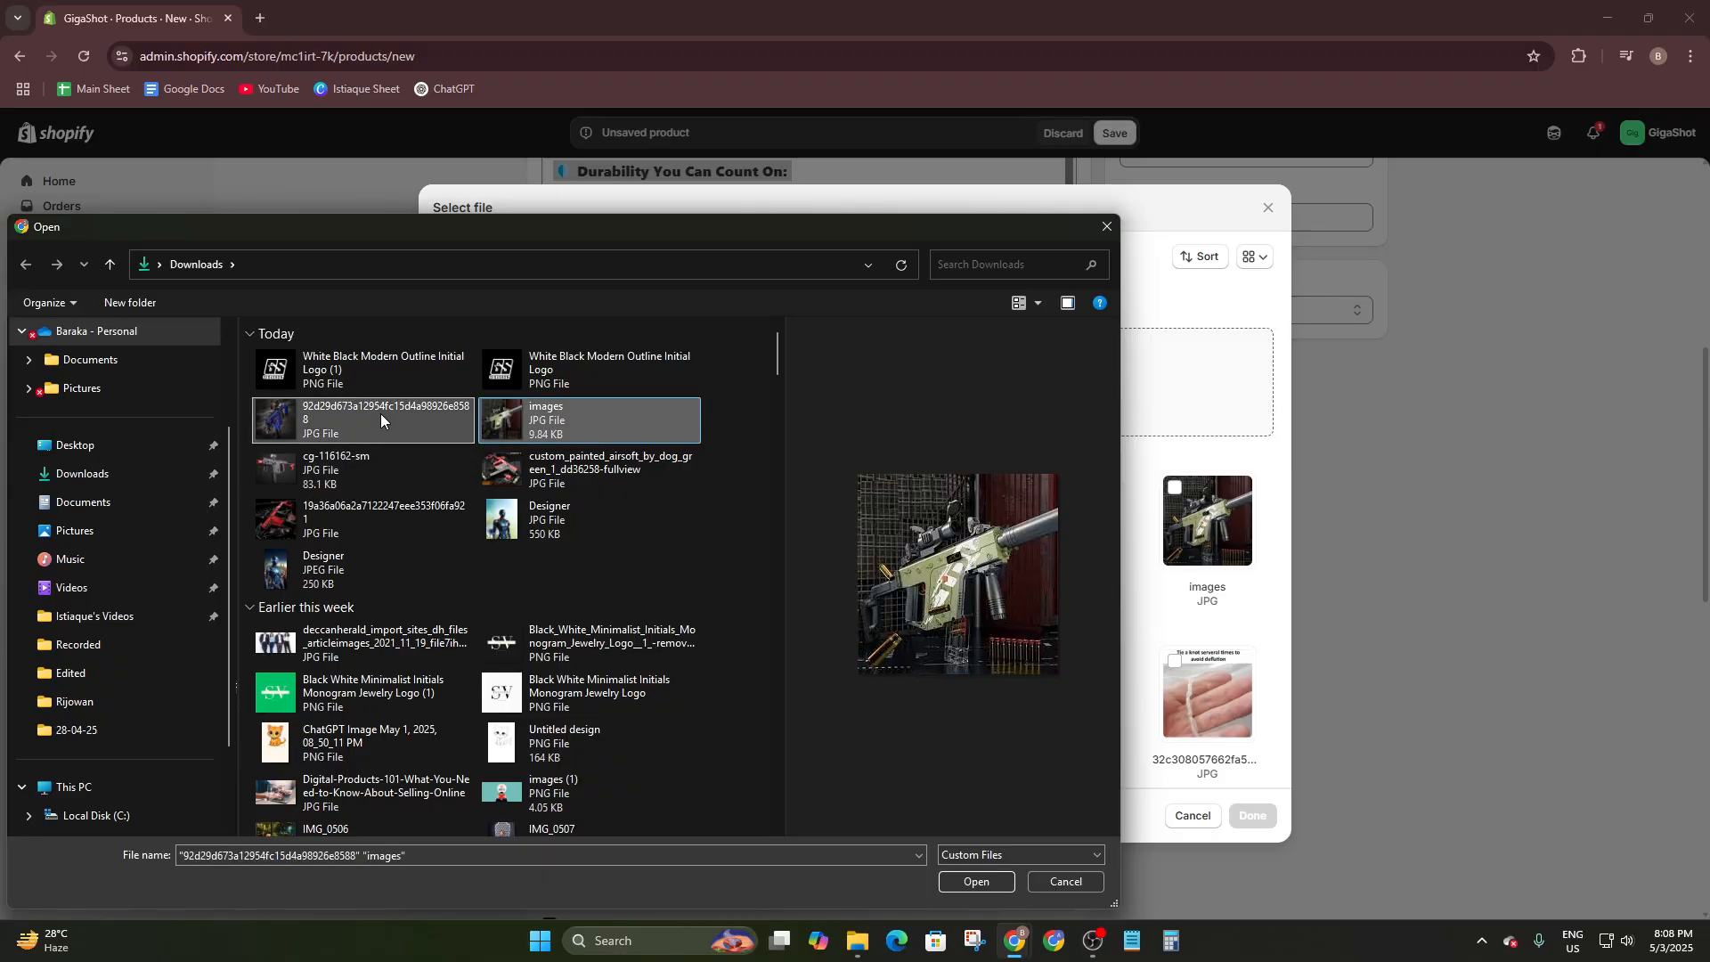
{"action": "left_click", "coordinate": [369, 458], "text": "ctrl"}
{"action": "left_click", "coordinate": [588, 470], "text": "ctrl"}
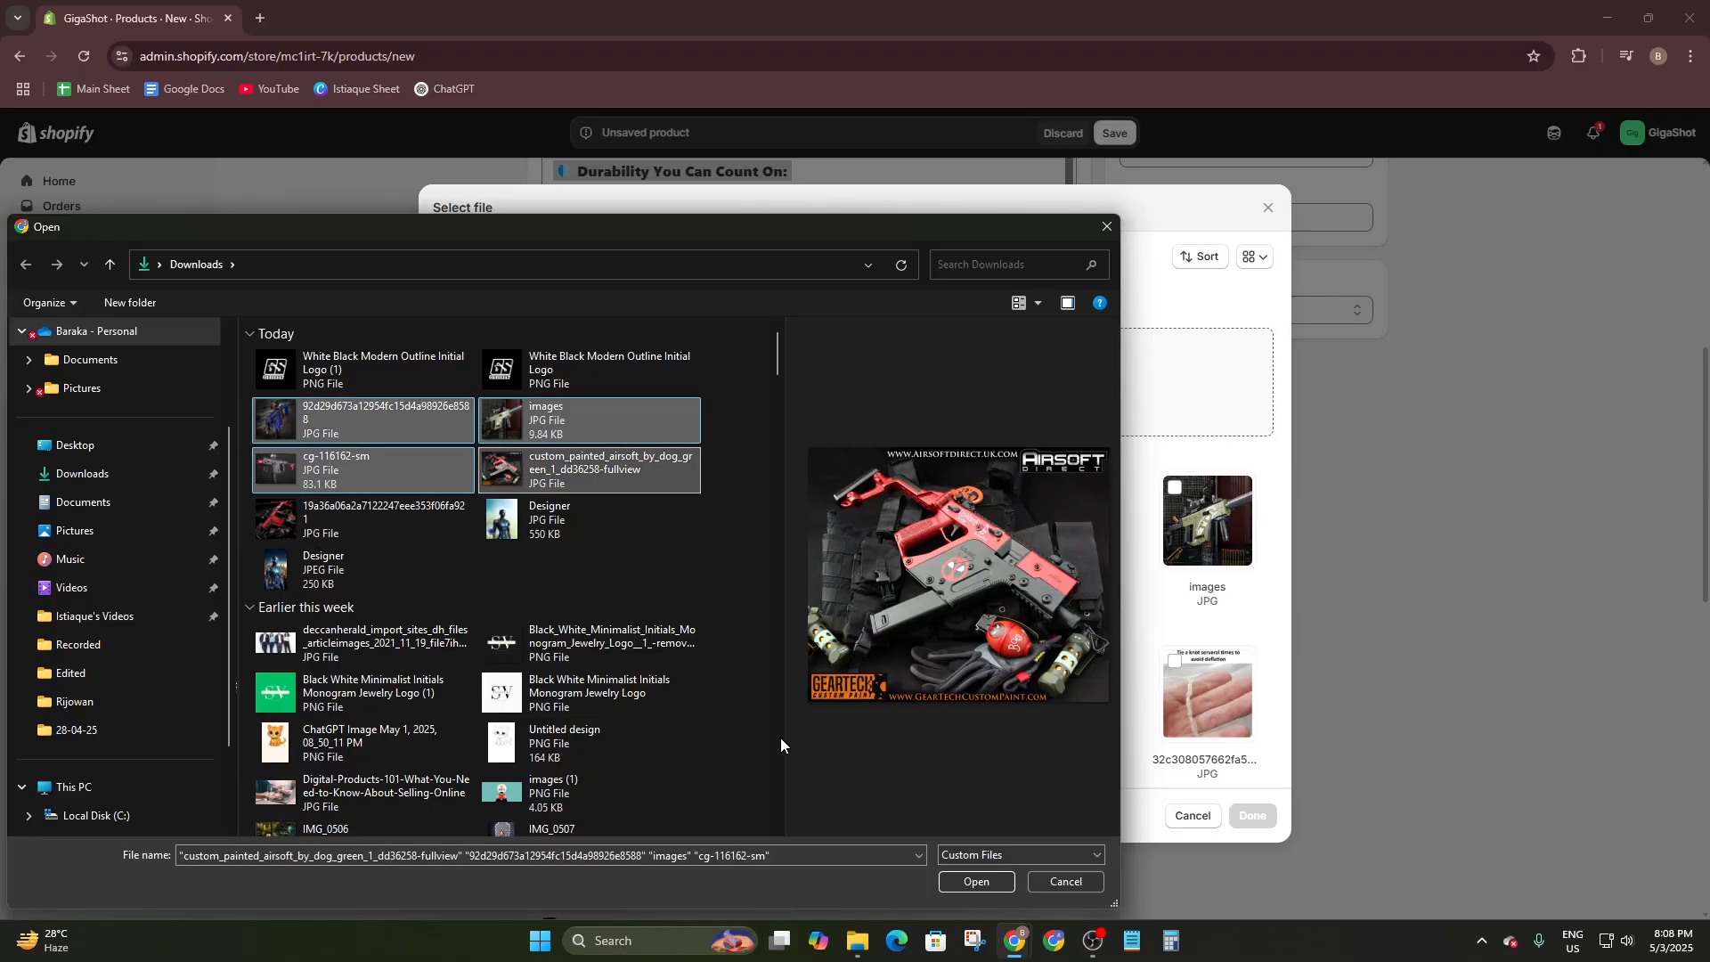
{"action": "left_click", "coordinate": [980, 882]}
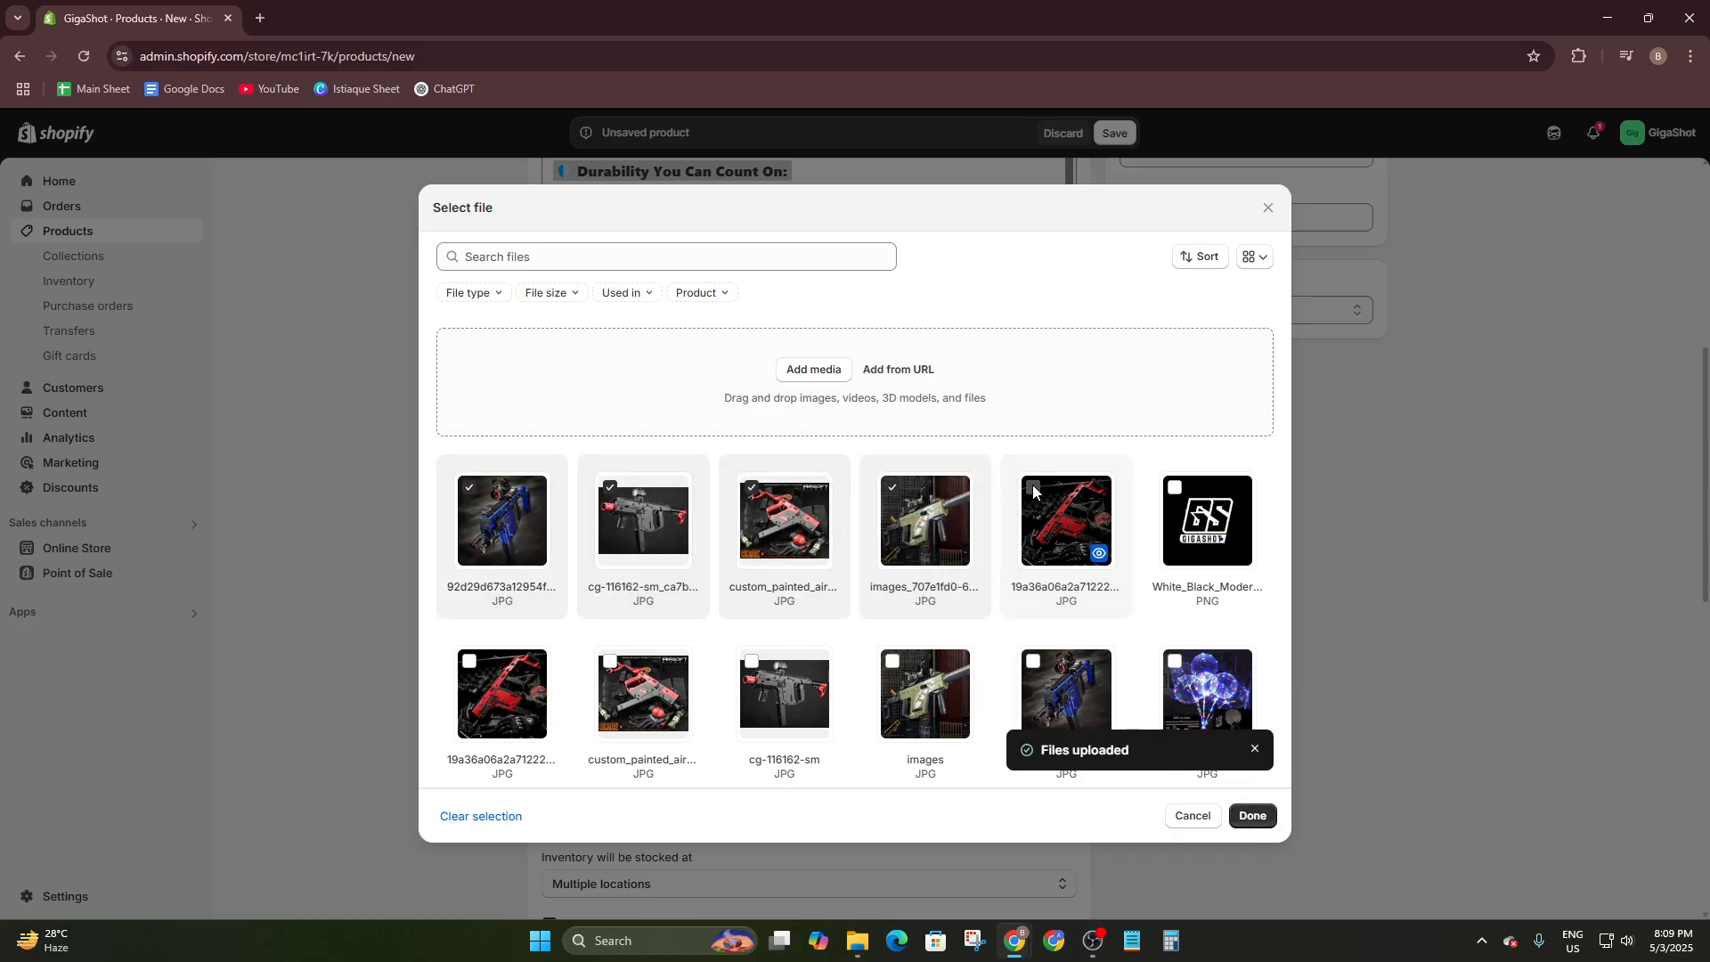
{"action": "left_click", "coordinate": [1253, 815]}
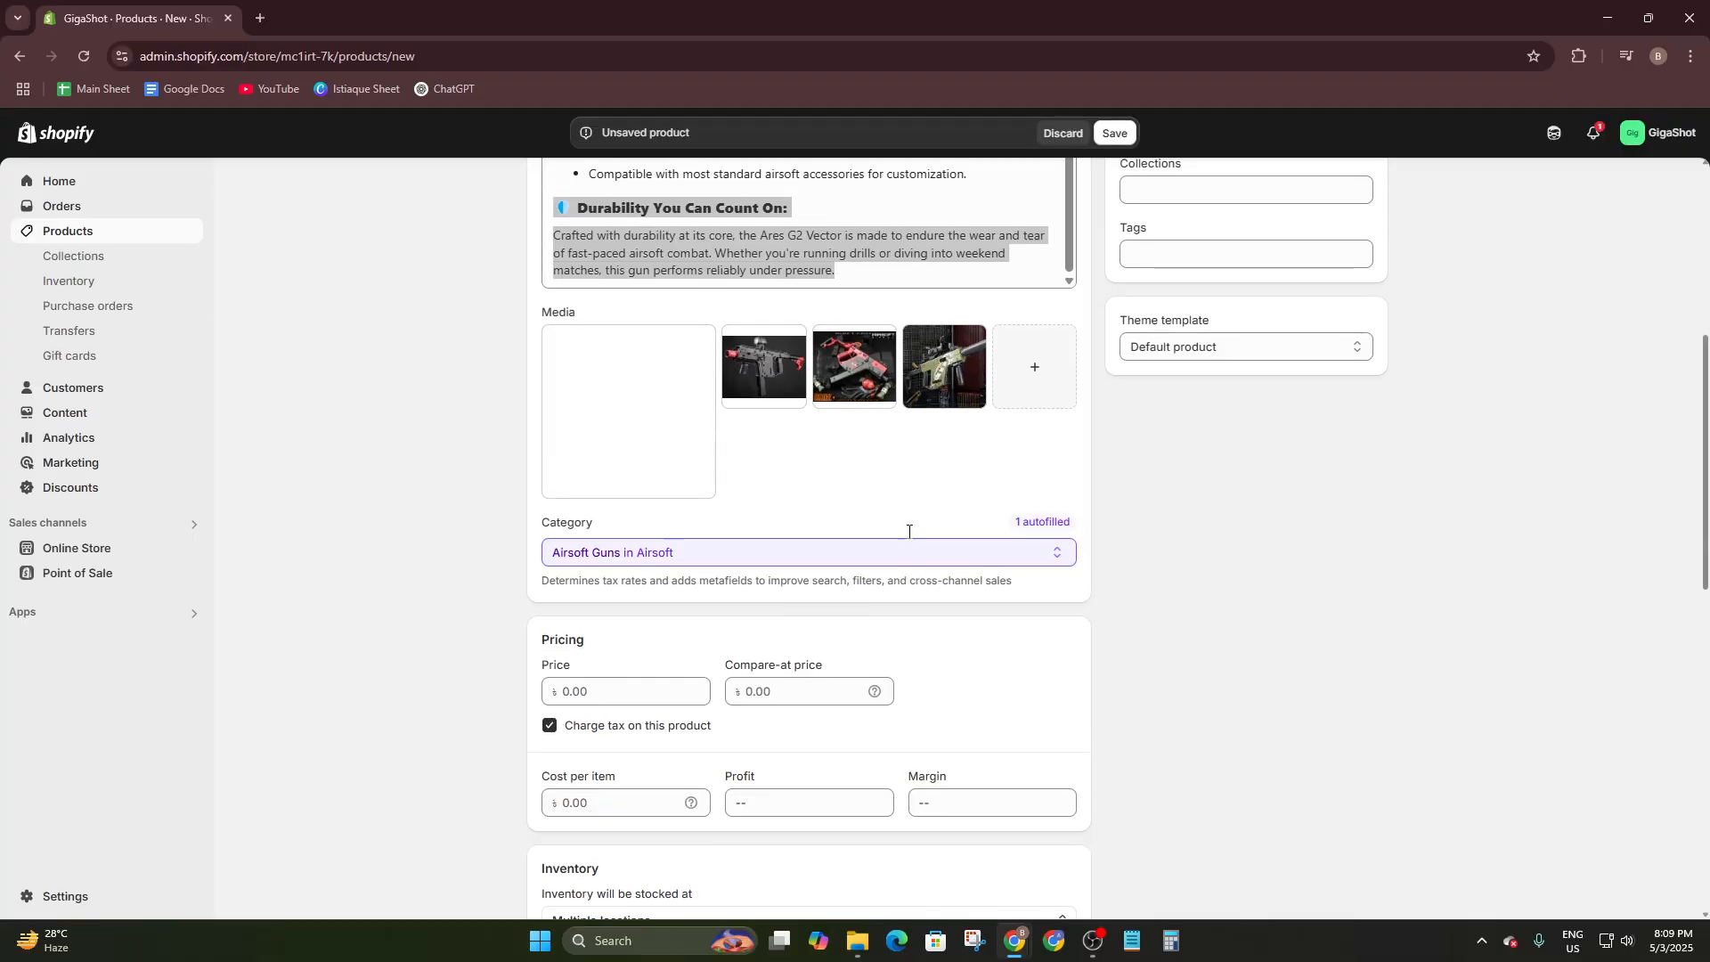
Add the already uploaded red gun photo on the black background back to the product media.
{"action": "scroll", "coordinate": [909, 532], "scroll_direction": "up", "scroll_amount": 3}
{"action": "scroll", "coordinate": [910, 668], "scroll_direction": "down", "scroll_amount": 2}
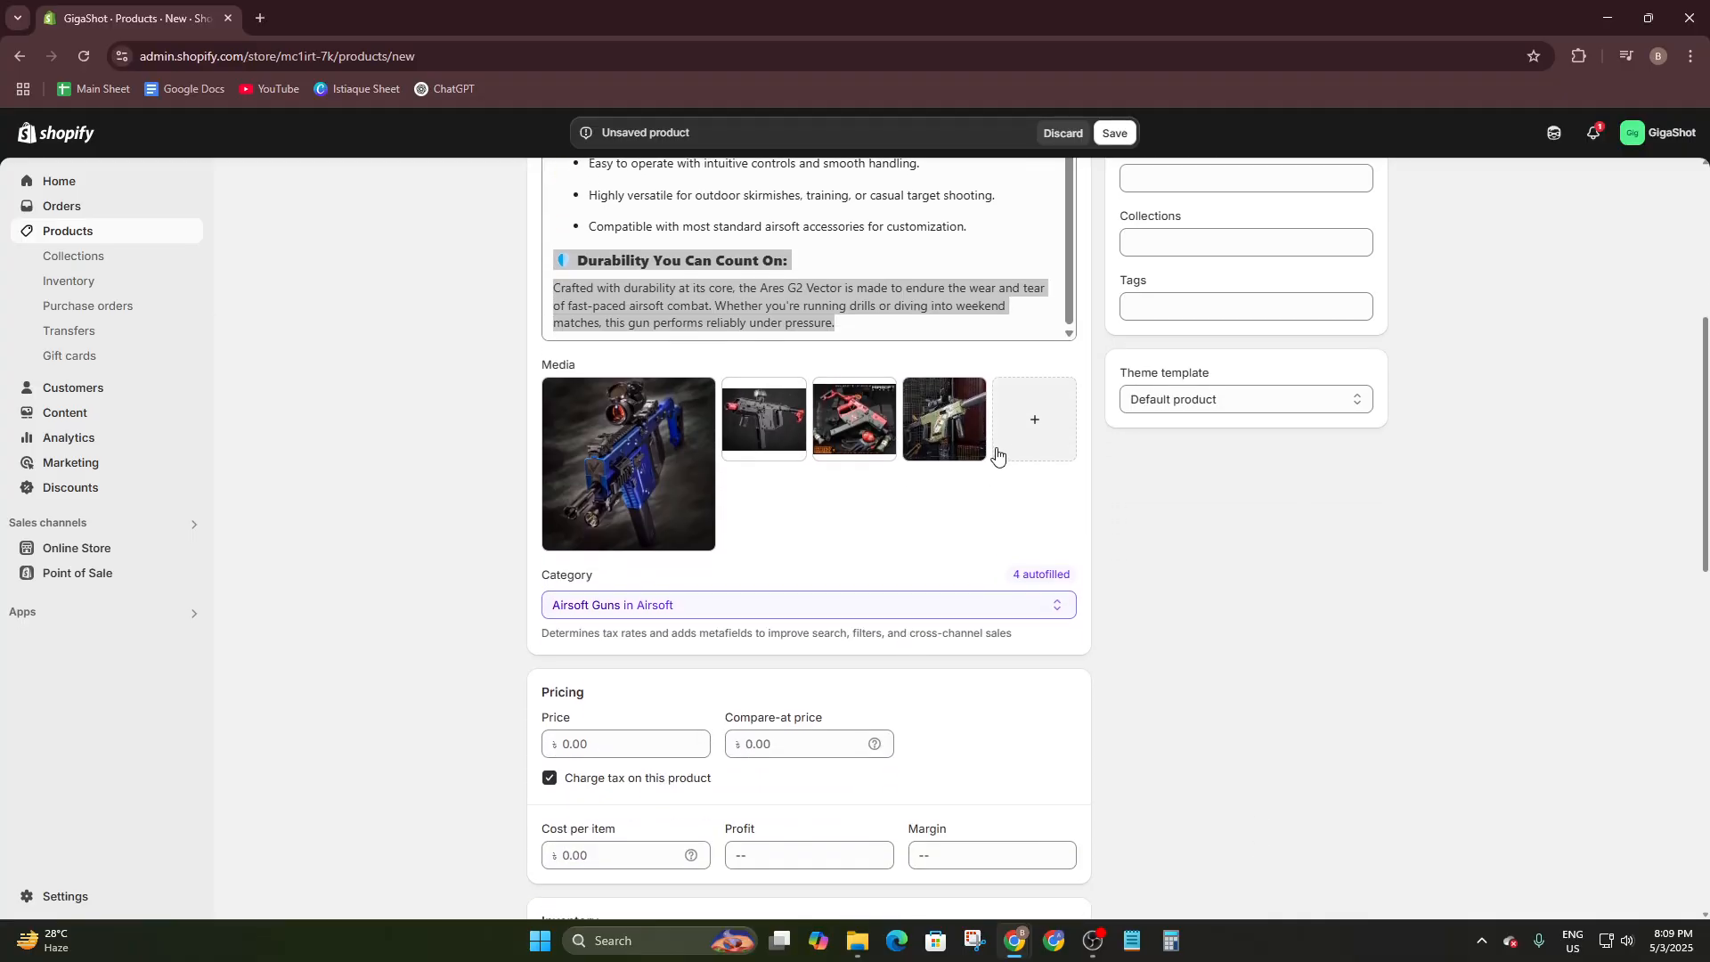
{"action": "left_click", "coordinate": [1036, 424]}
{"action": "left_click", "coordinate": [1030, 502]}
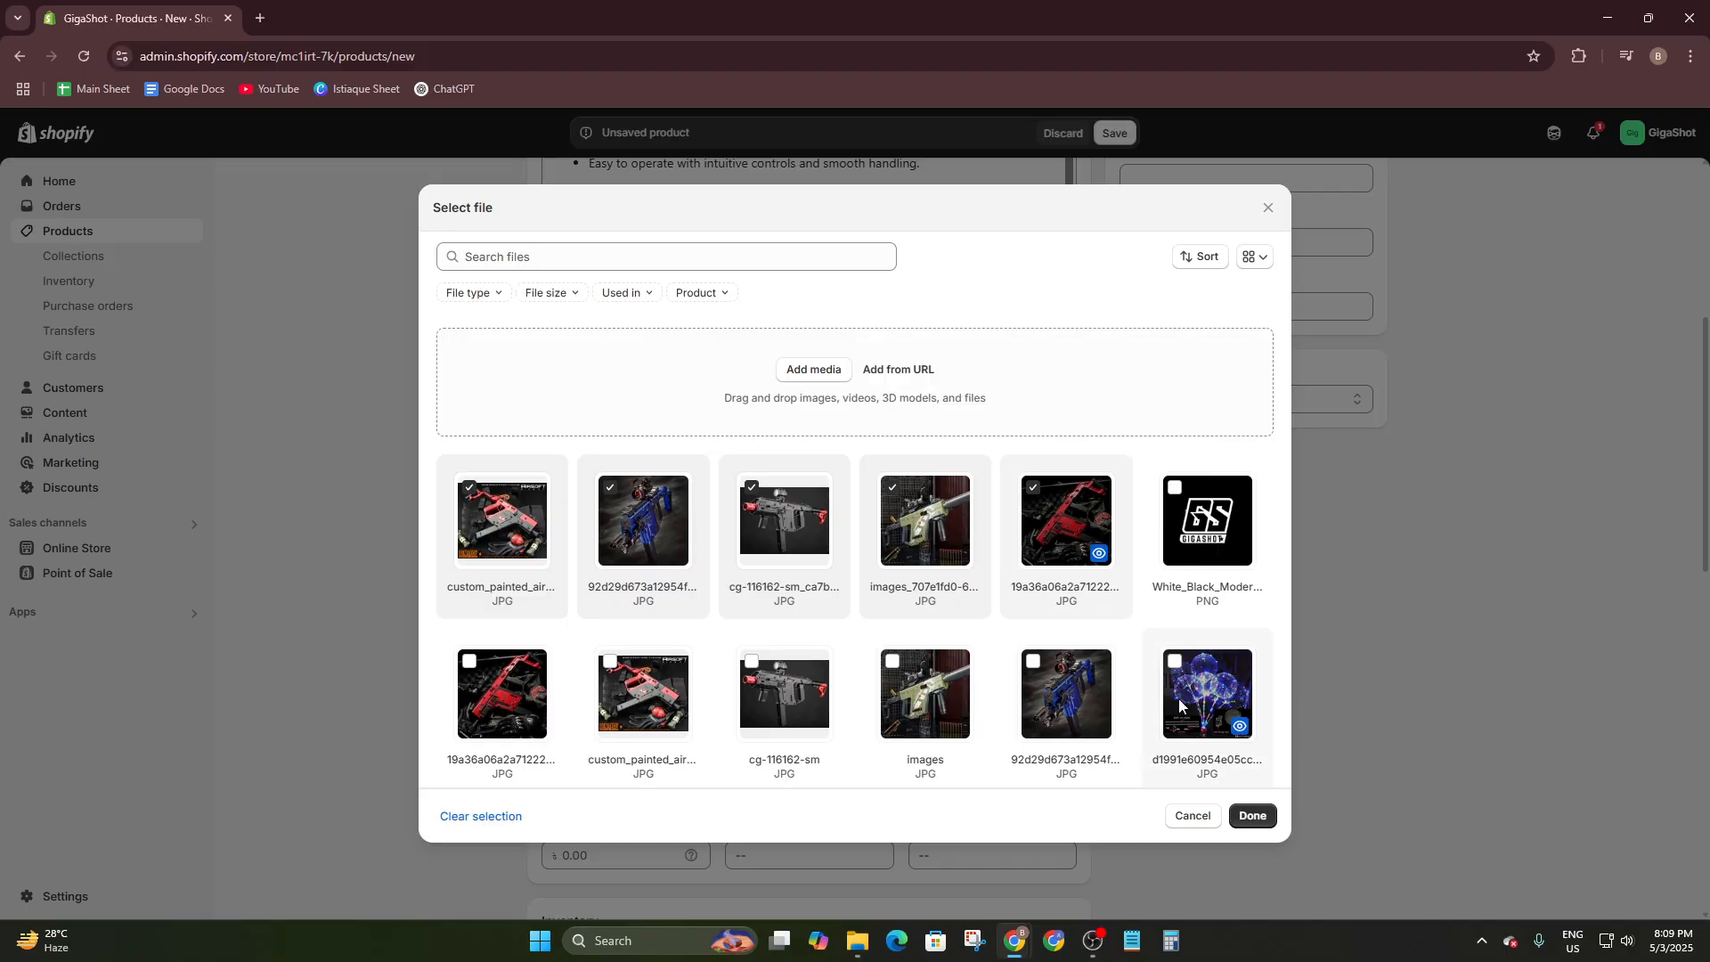
{"action": "left_click", "coordinate": [1251, 816]}
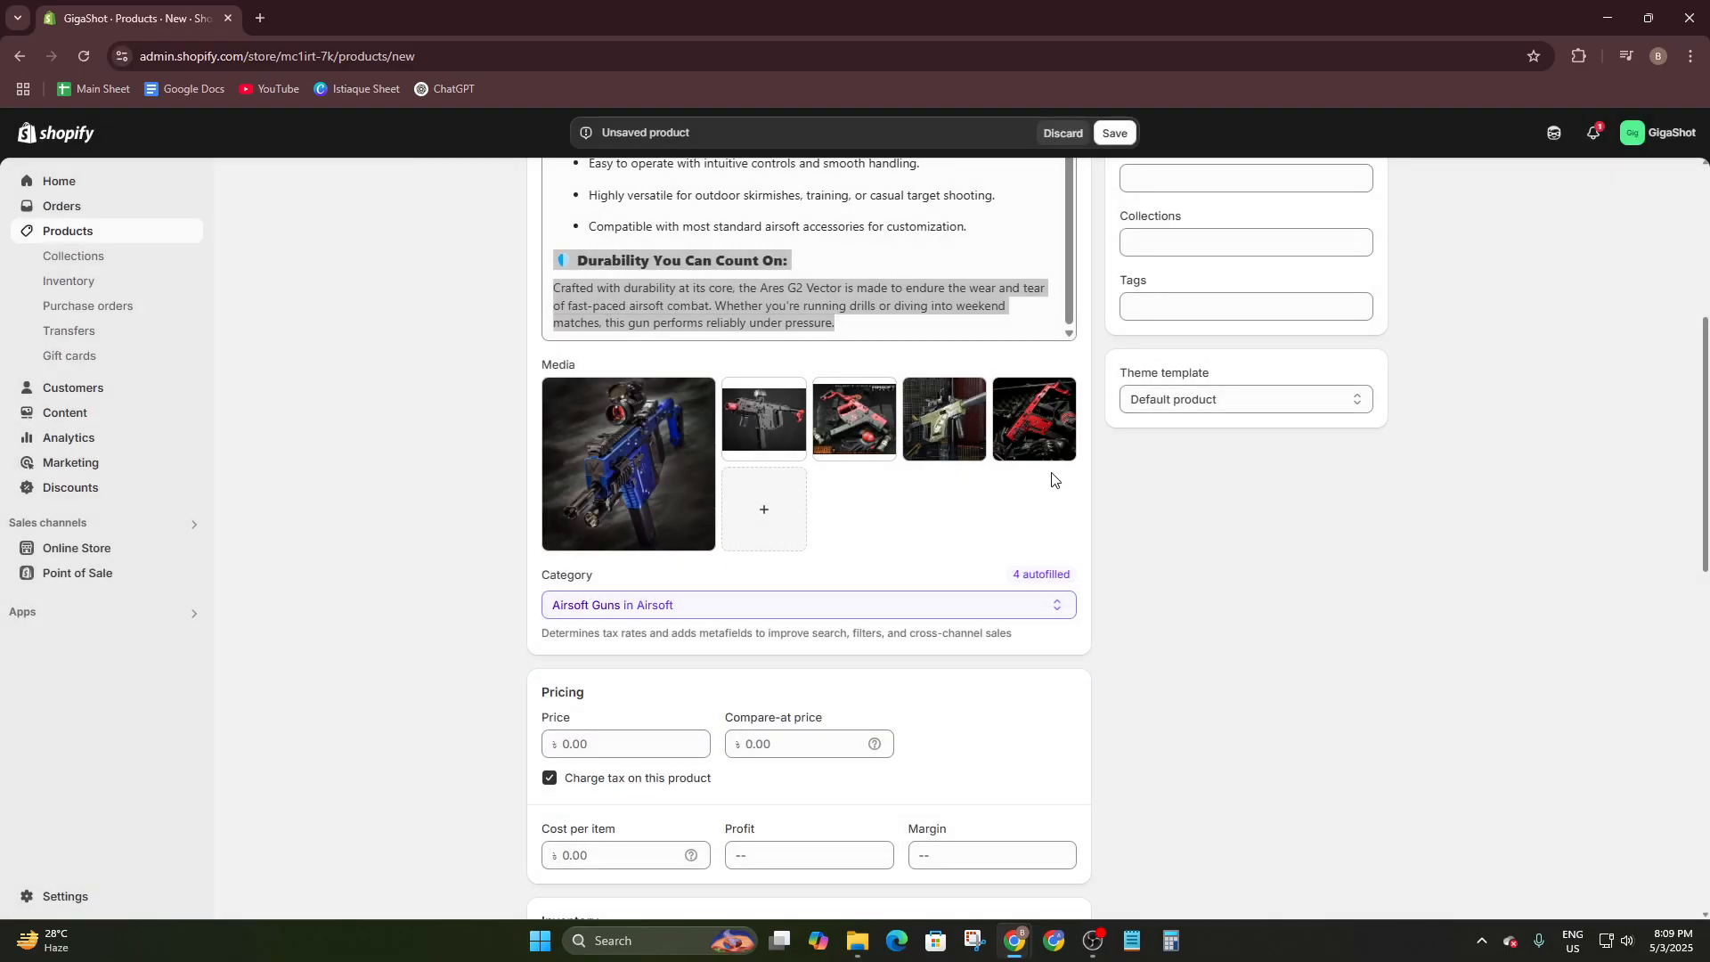
Reorder the media so the newly added red gun photo comes first and the custom-painted red gun precedes the grey one.
{"action": "left_click_drag", "start_coordinate": [1042, 441], "coordinate": [742, 488]}
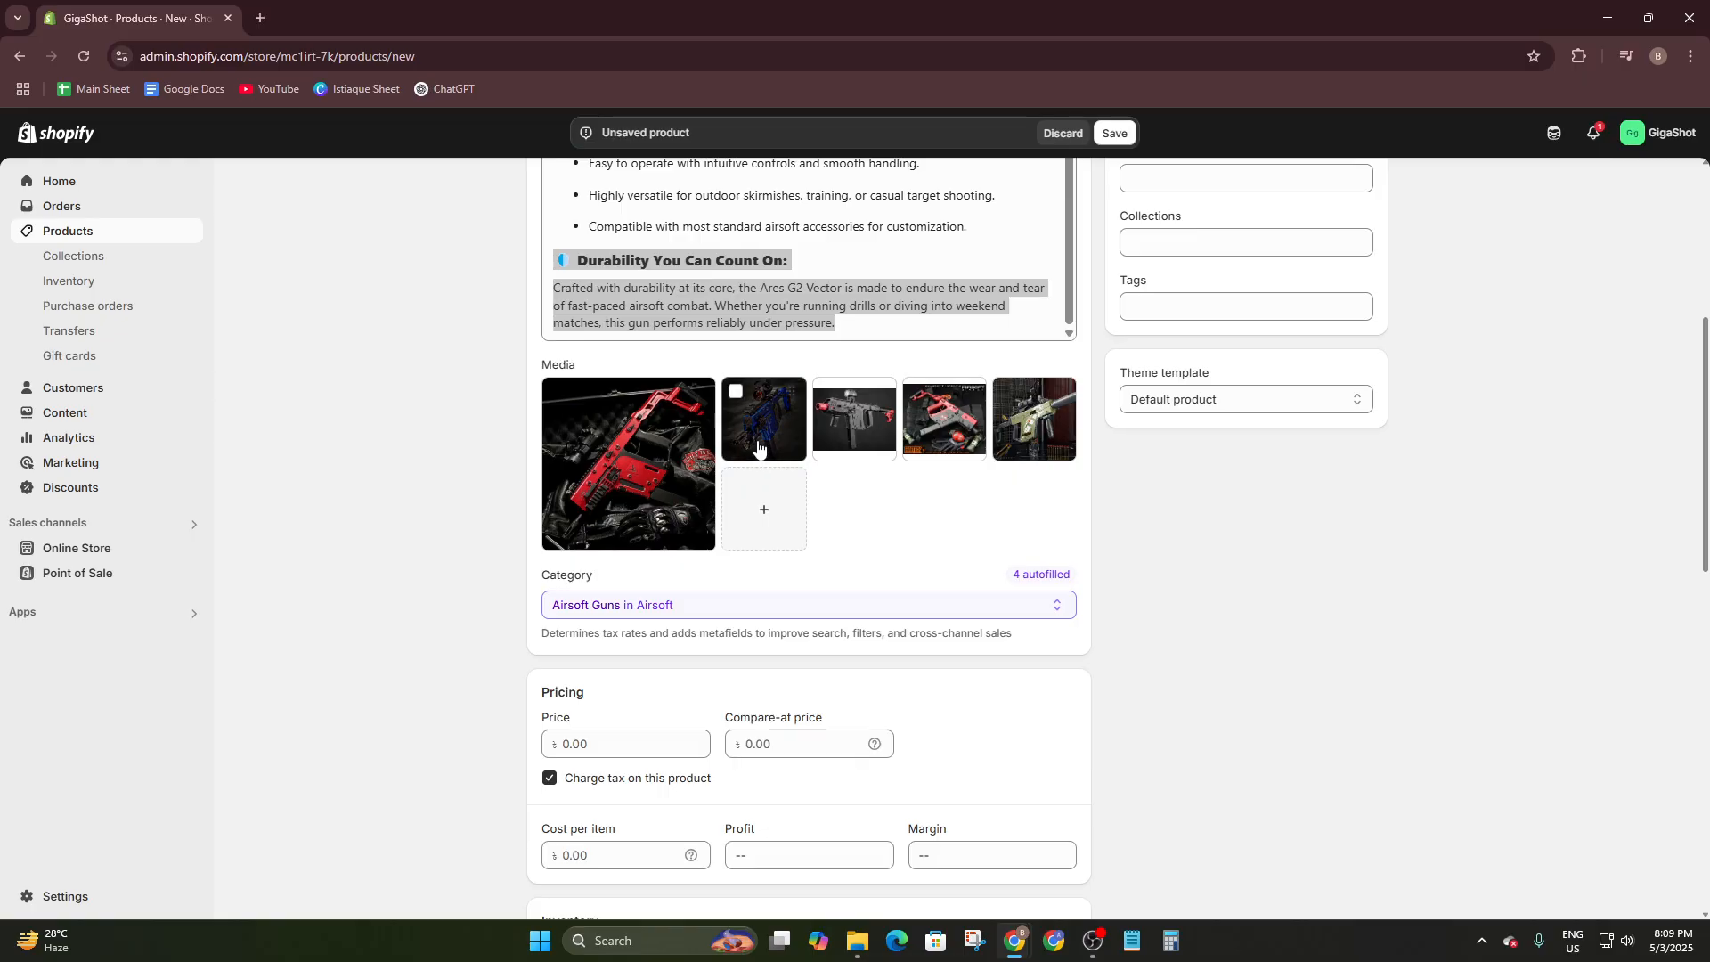
{"action": "left_click_drag", "start_coordinate": [944, 419], "coordinate": [882, 414]}
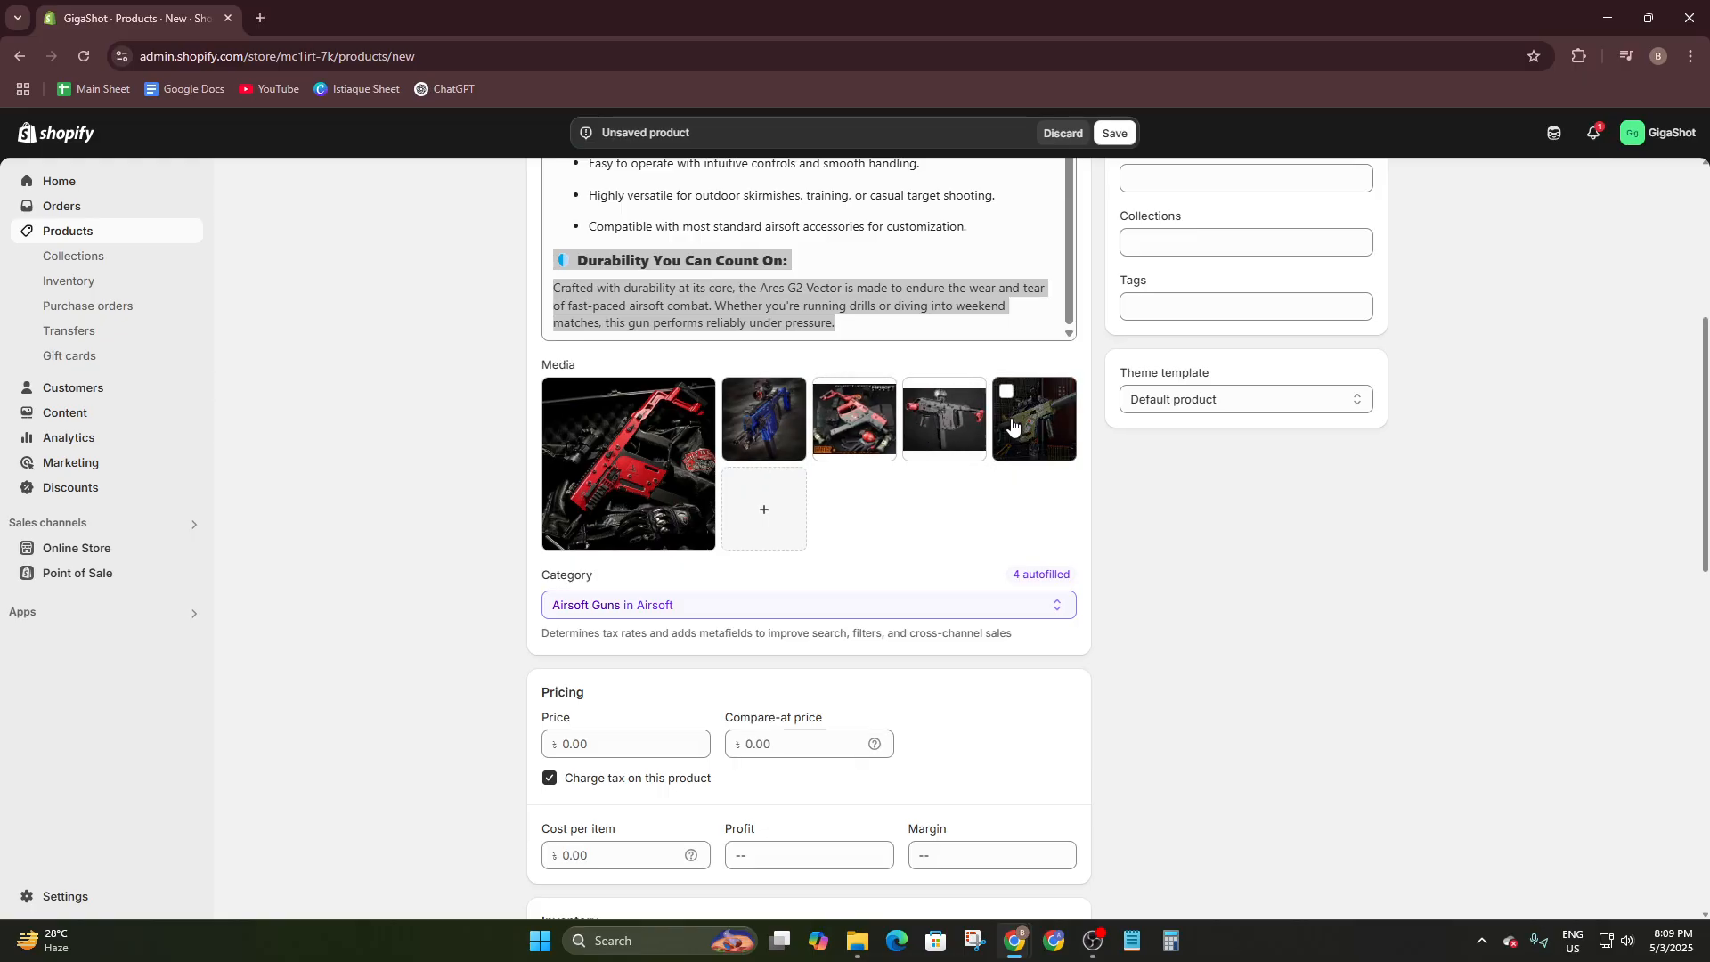
Reorder the product media so the green gun photo comes before the grey gun photo.
{"action": "left_click_drag", "start_coordinate": [1033, 436], "coordinate": [944, 418]}
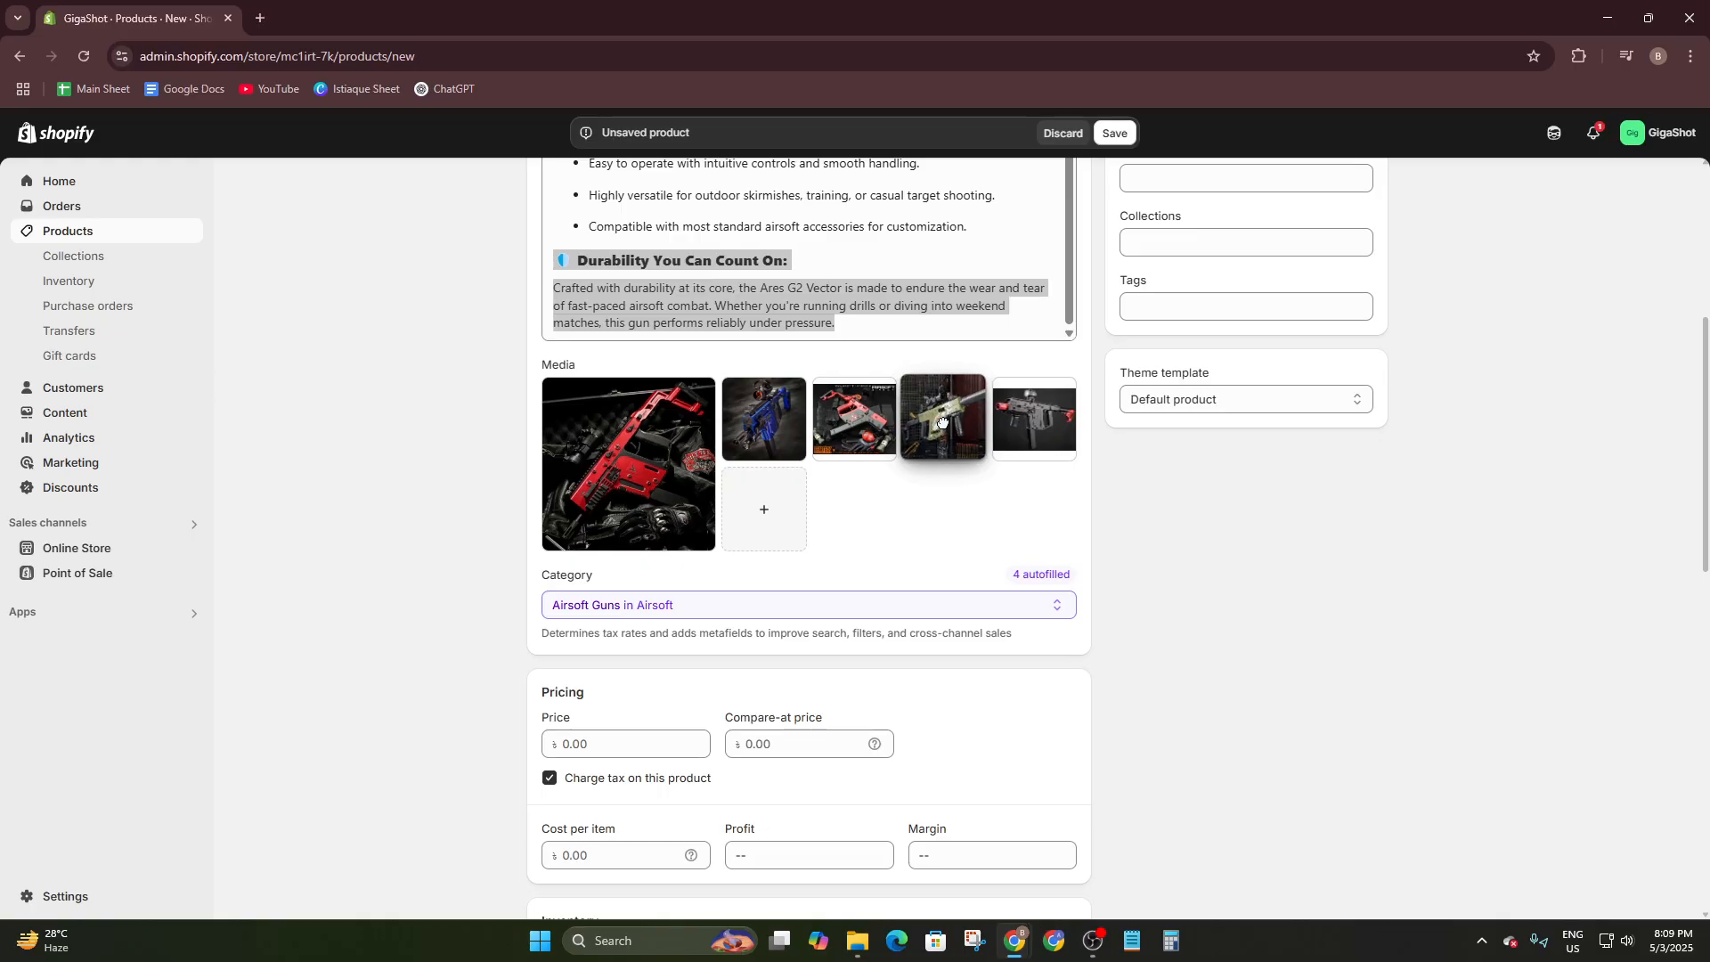
Examine the category choices offered around the autofilled Airsoft Guns category without changing the selection.
{"action": "scroll", "coordinate": [1229, 549], "scroll_direction": "down", "scroll_amount": 1}
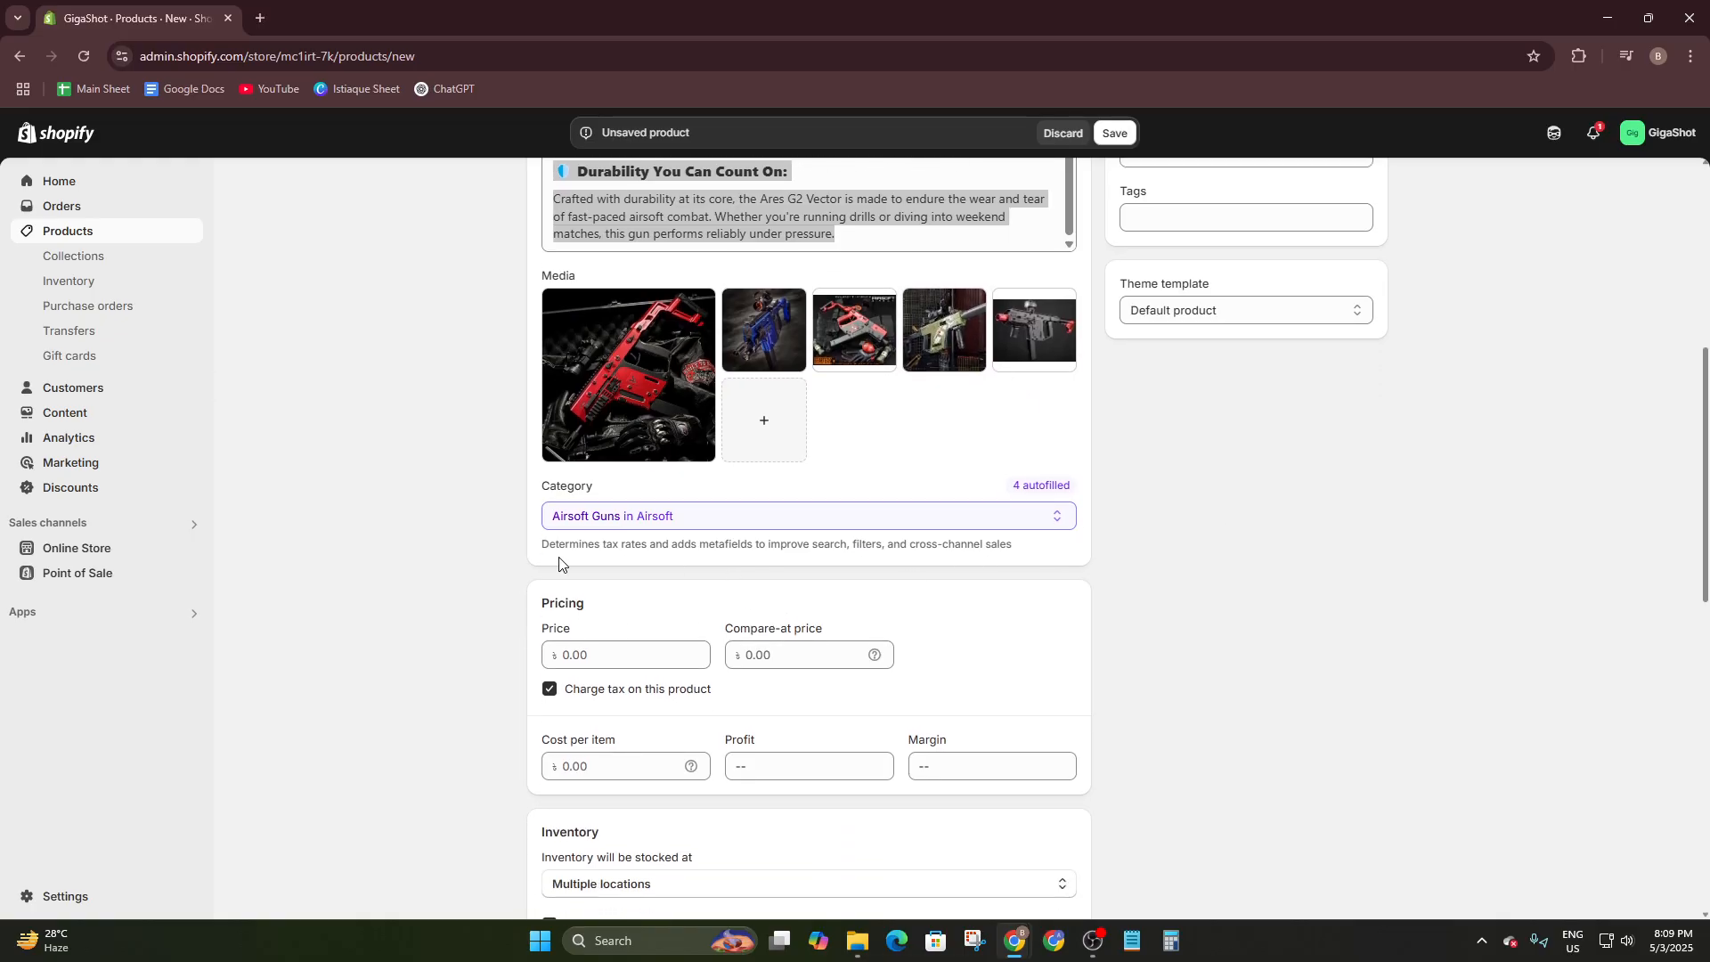
{"action": "left_click", "coordinate": [594, 522]}
{"action": "left_click", "coordinate": [469, 484]}
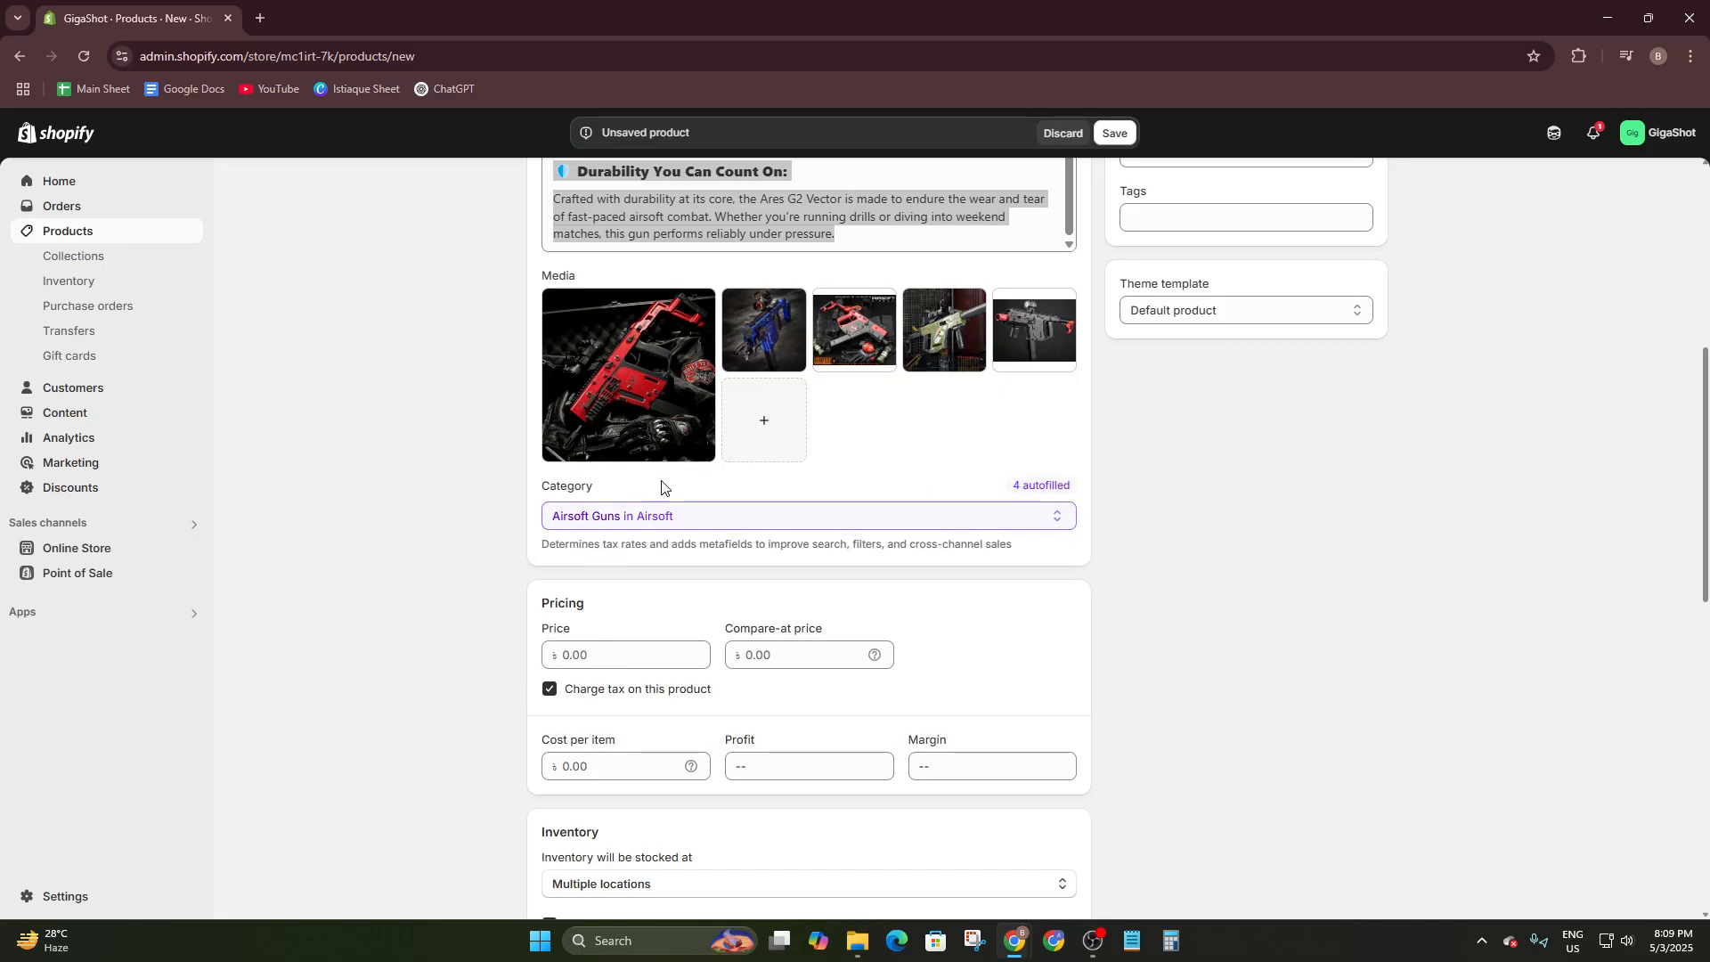
{"action": "scroll", "coordinate": [661, 488], "scroll_direction": "up", "scroll_amount": 1}
{"action": "scroll", "coordinate": [664, 526], "scroll_direction": "down", "scroll_amount": 2}
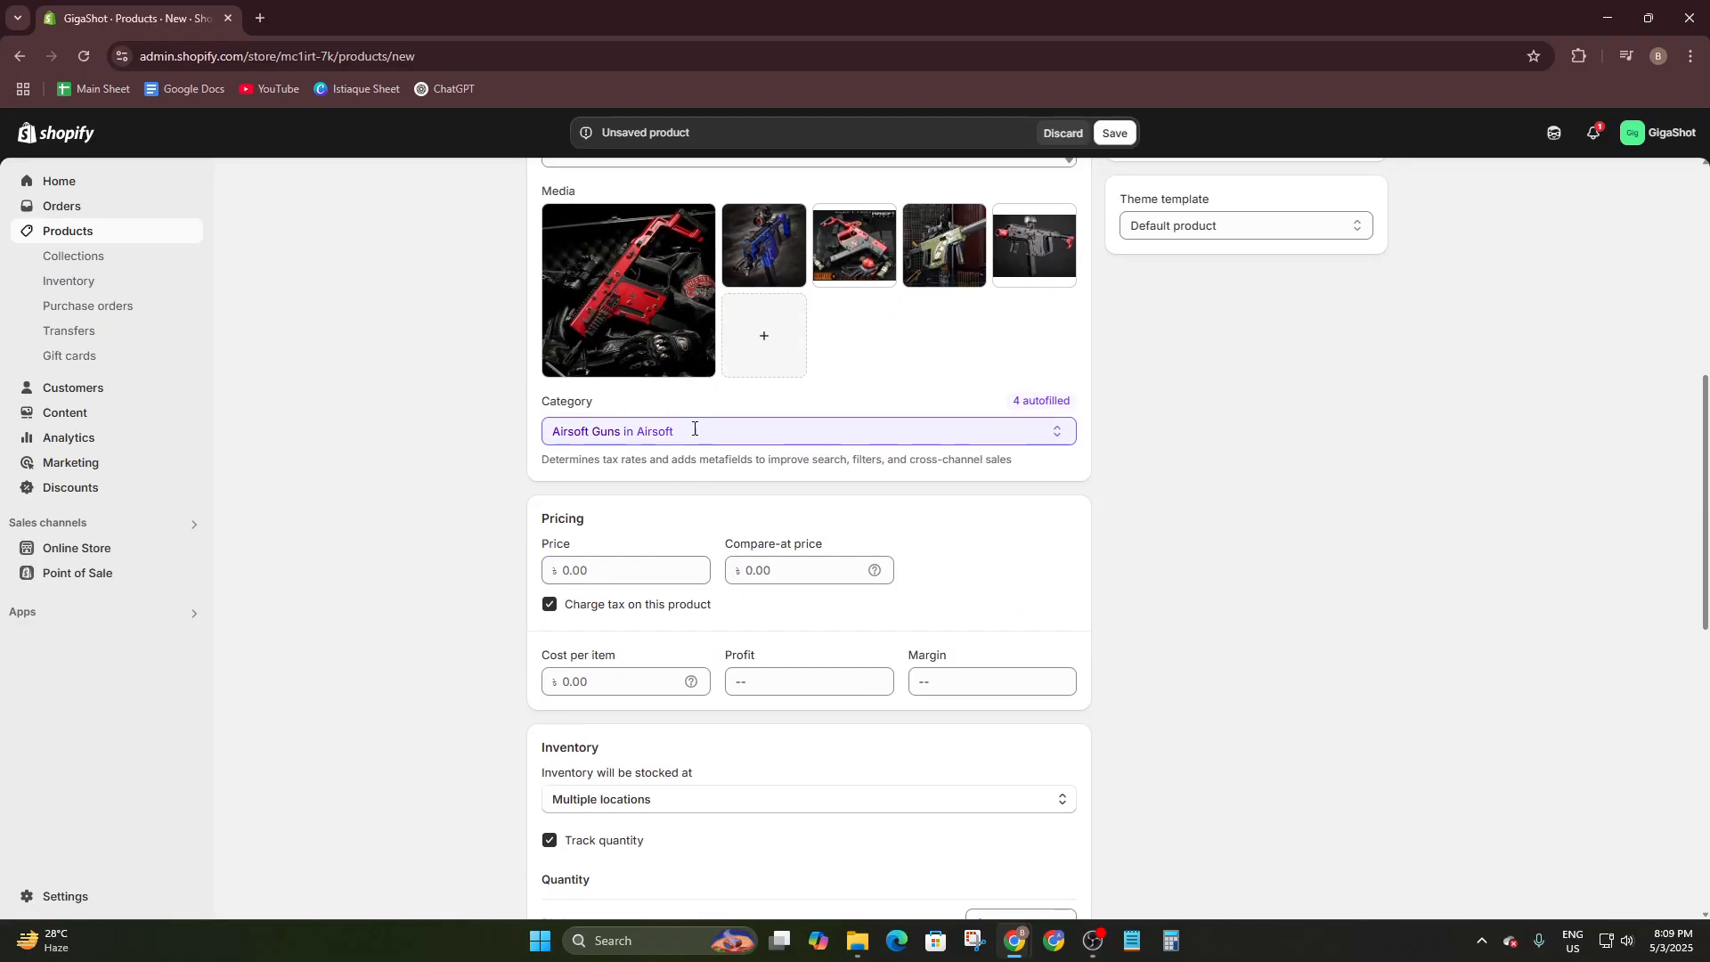
{"action": "scroll", "coordinate": [694, 429], "scroll_direction": "up", "scroll_amount": 1}
{"action": "left_click", "coordinate": [727, 519]}
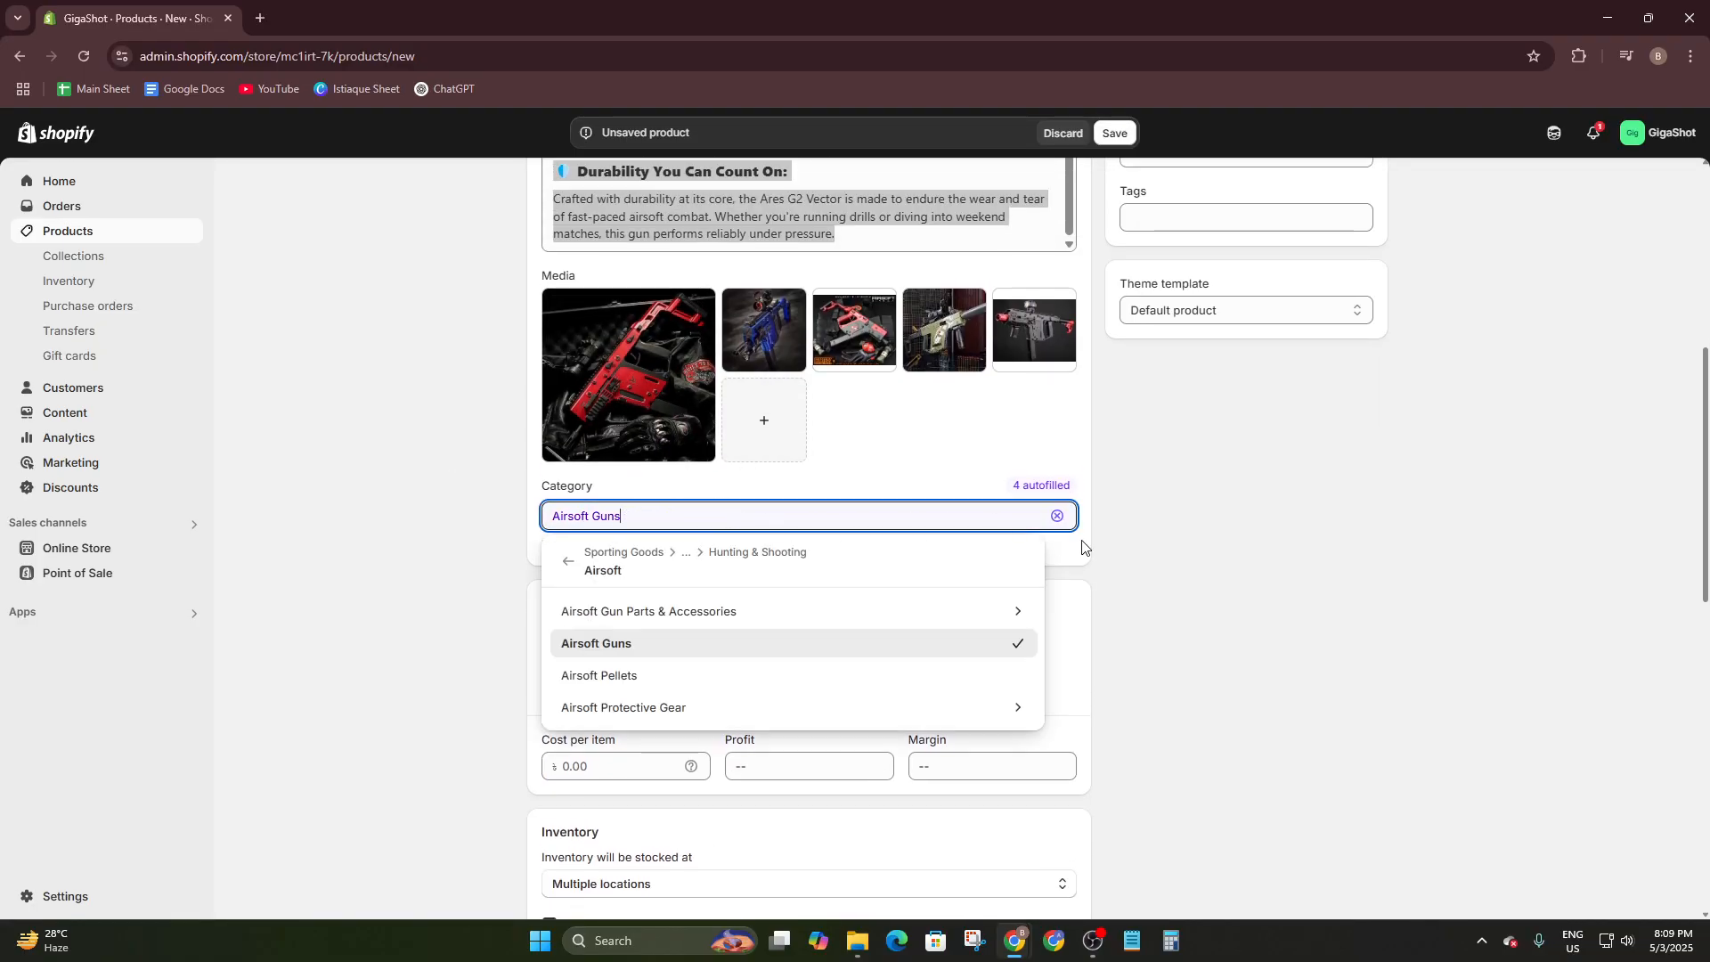
{"action": "left_click", "coordinate": [1149, 515]}
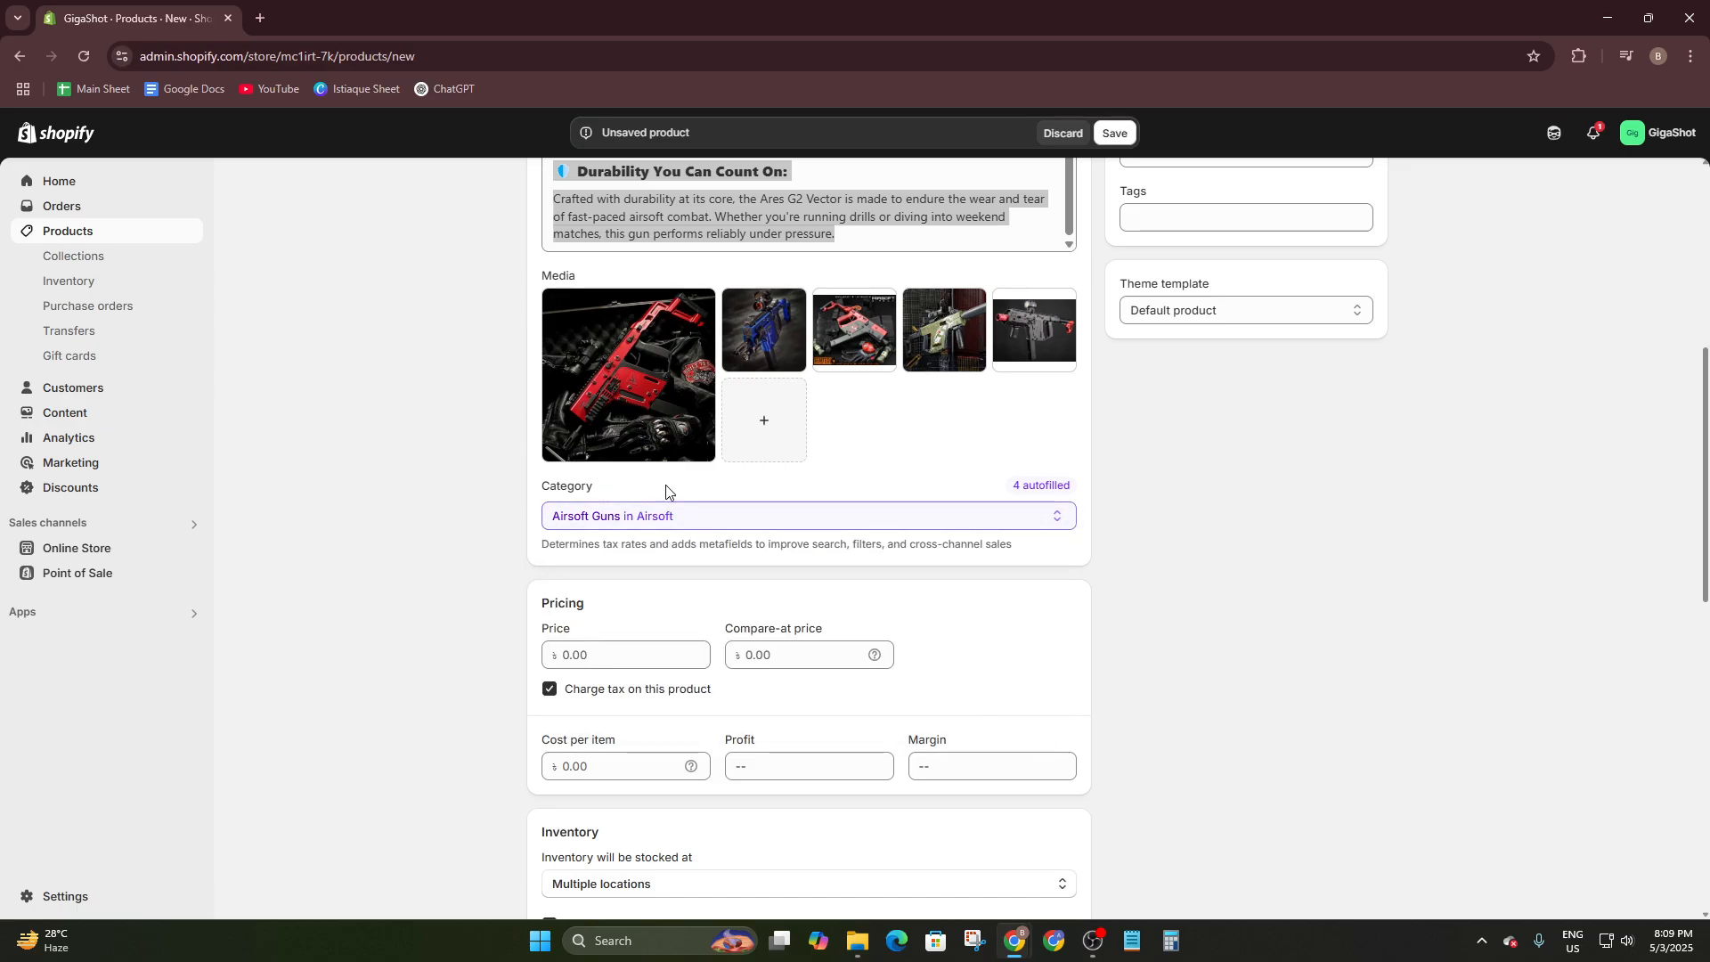
{"action": "left_click", "coordinate": [735, 519]}
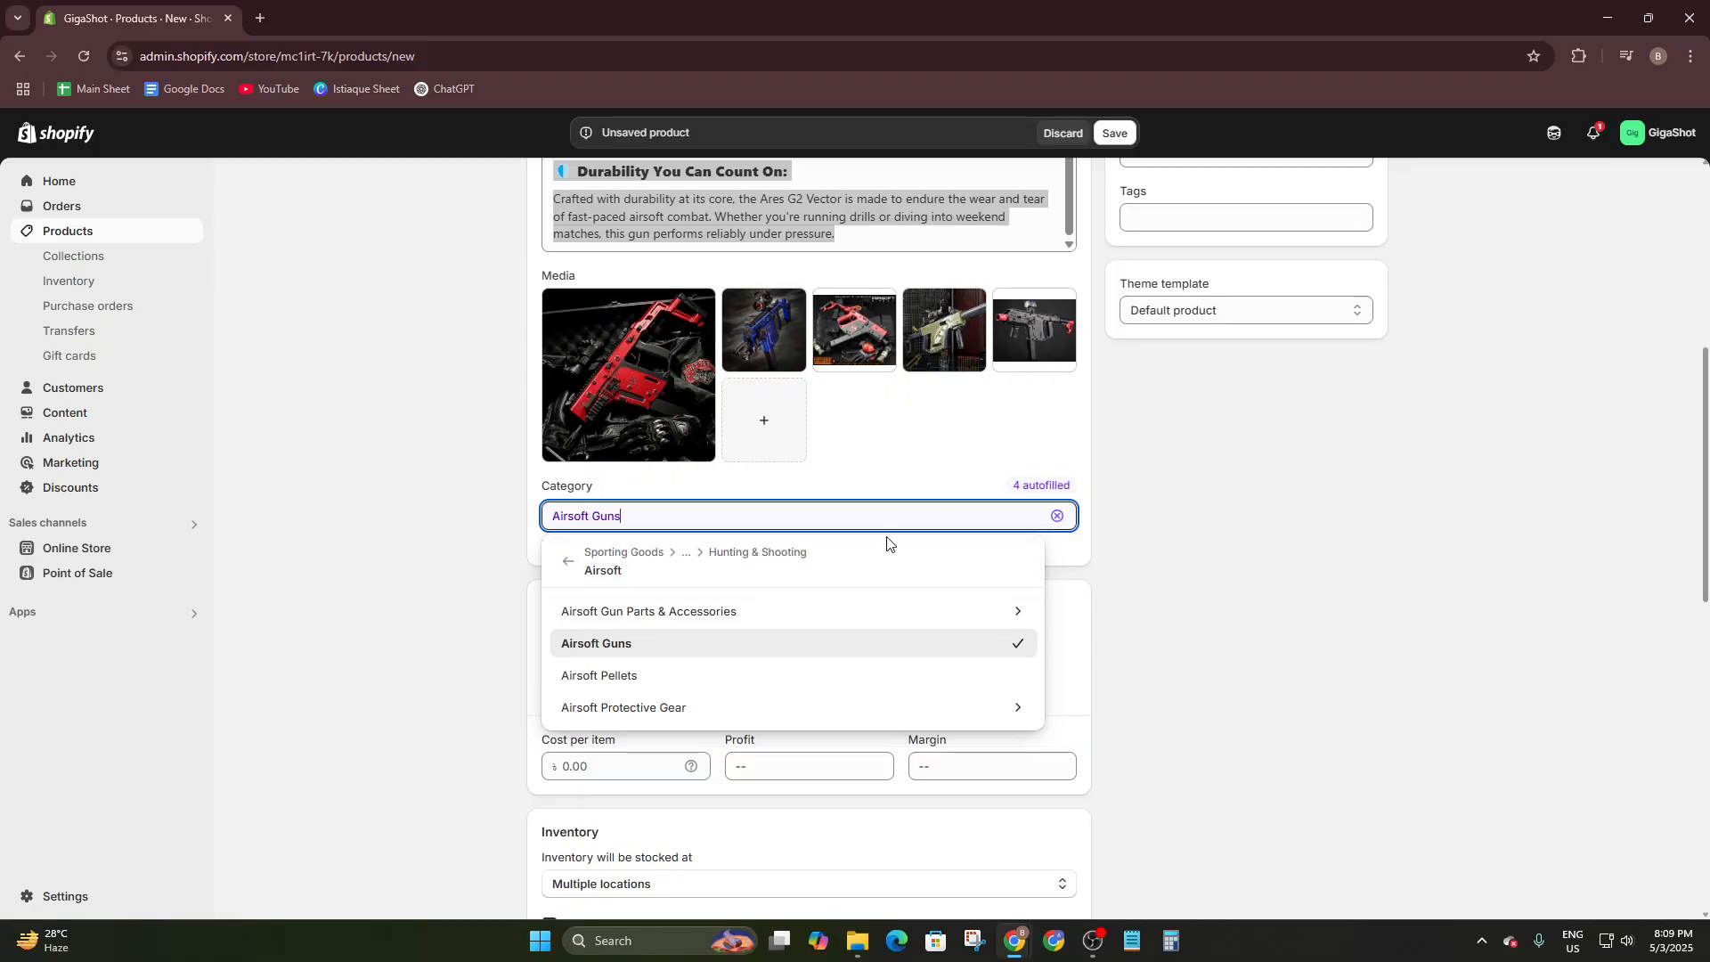
{"action": "left_click", "coordinate": [1260, 592]}
{"action": "left_click", "coordinate": [782, 508]}
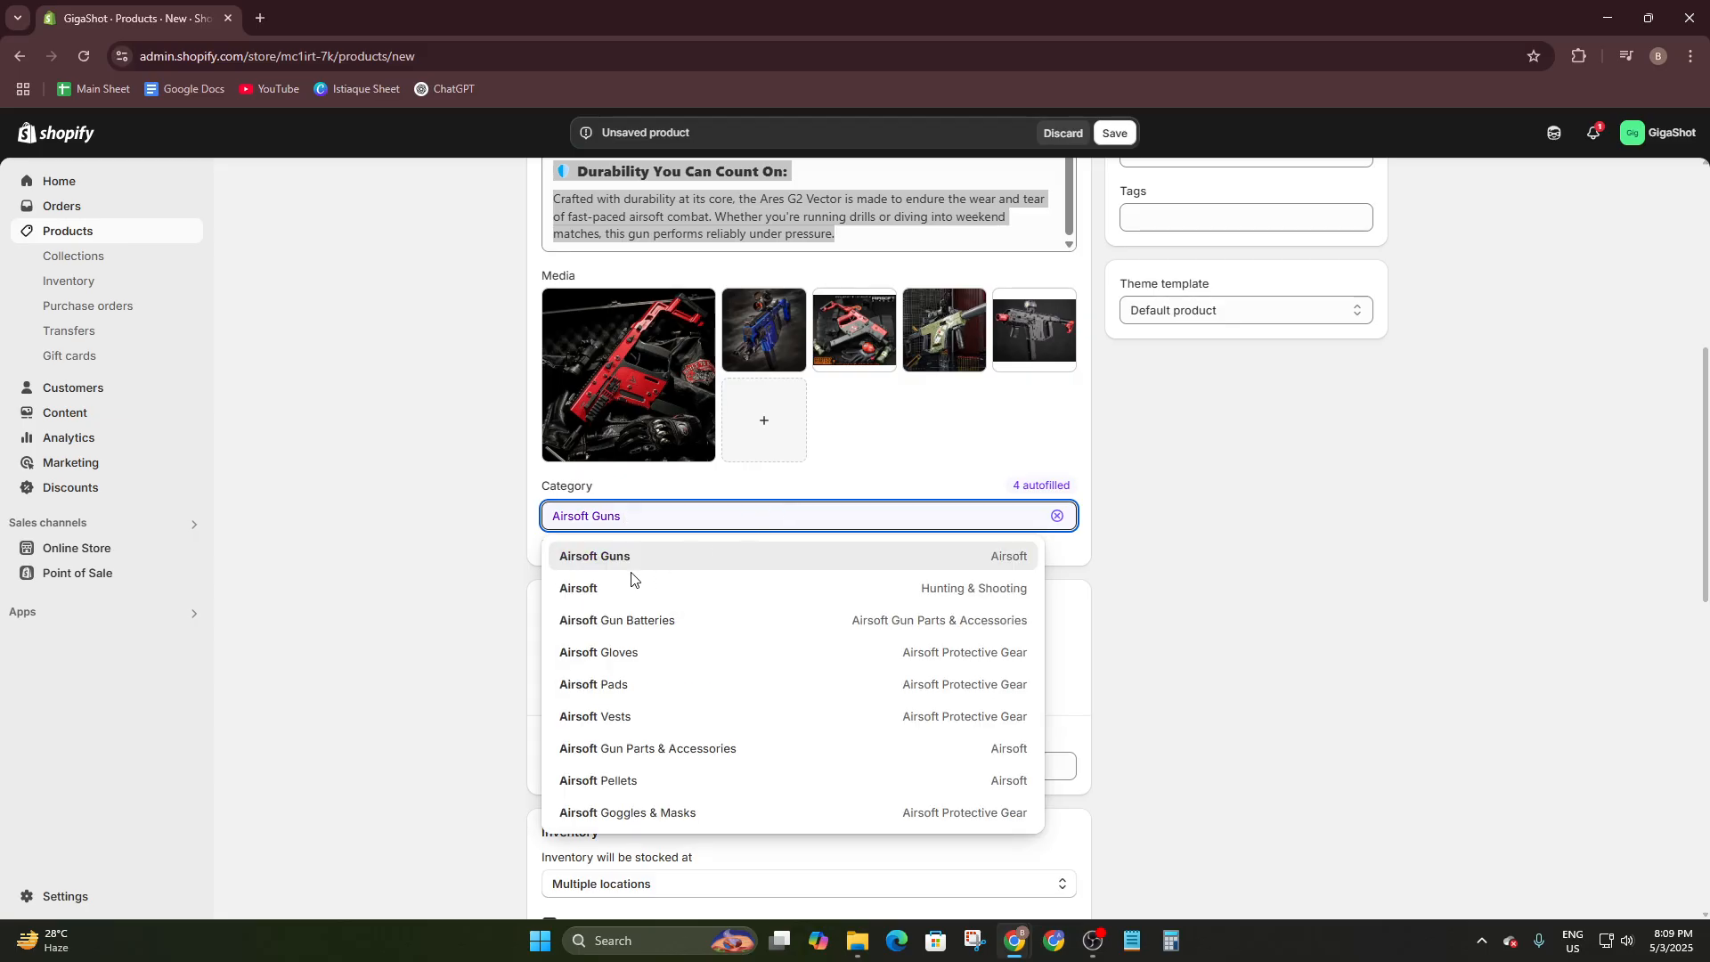
{"action": "left_click", "coordinate": [1288, 578]}
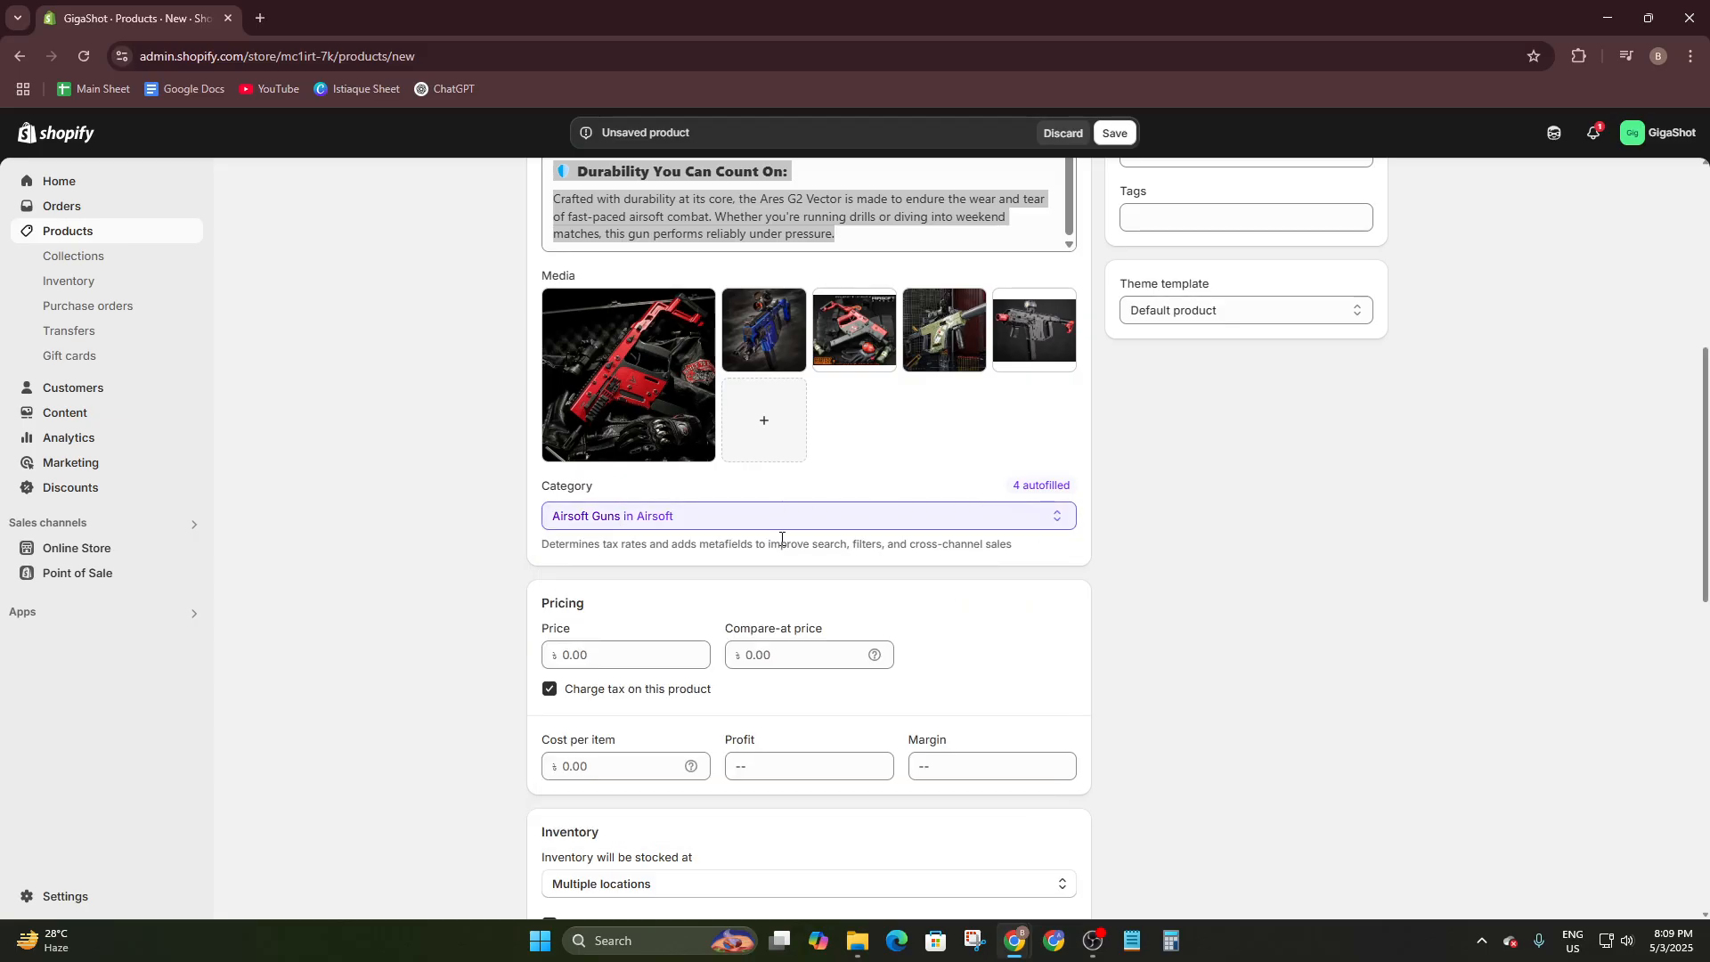
Set the product's price to 2500.
{"action": "scroll", "coordinate": [781, 539], "scroll_direction": "down", "scroll_amount": 2}
{"action": "scroll", "coordinate": [549, 439], "scroll_direction": "down", "scroll_amount": 2}
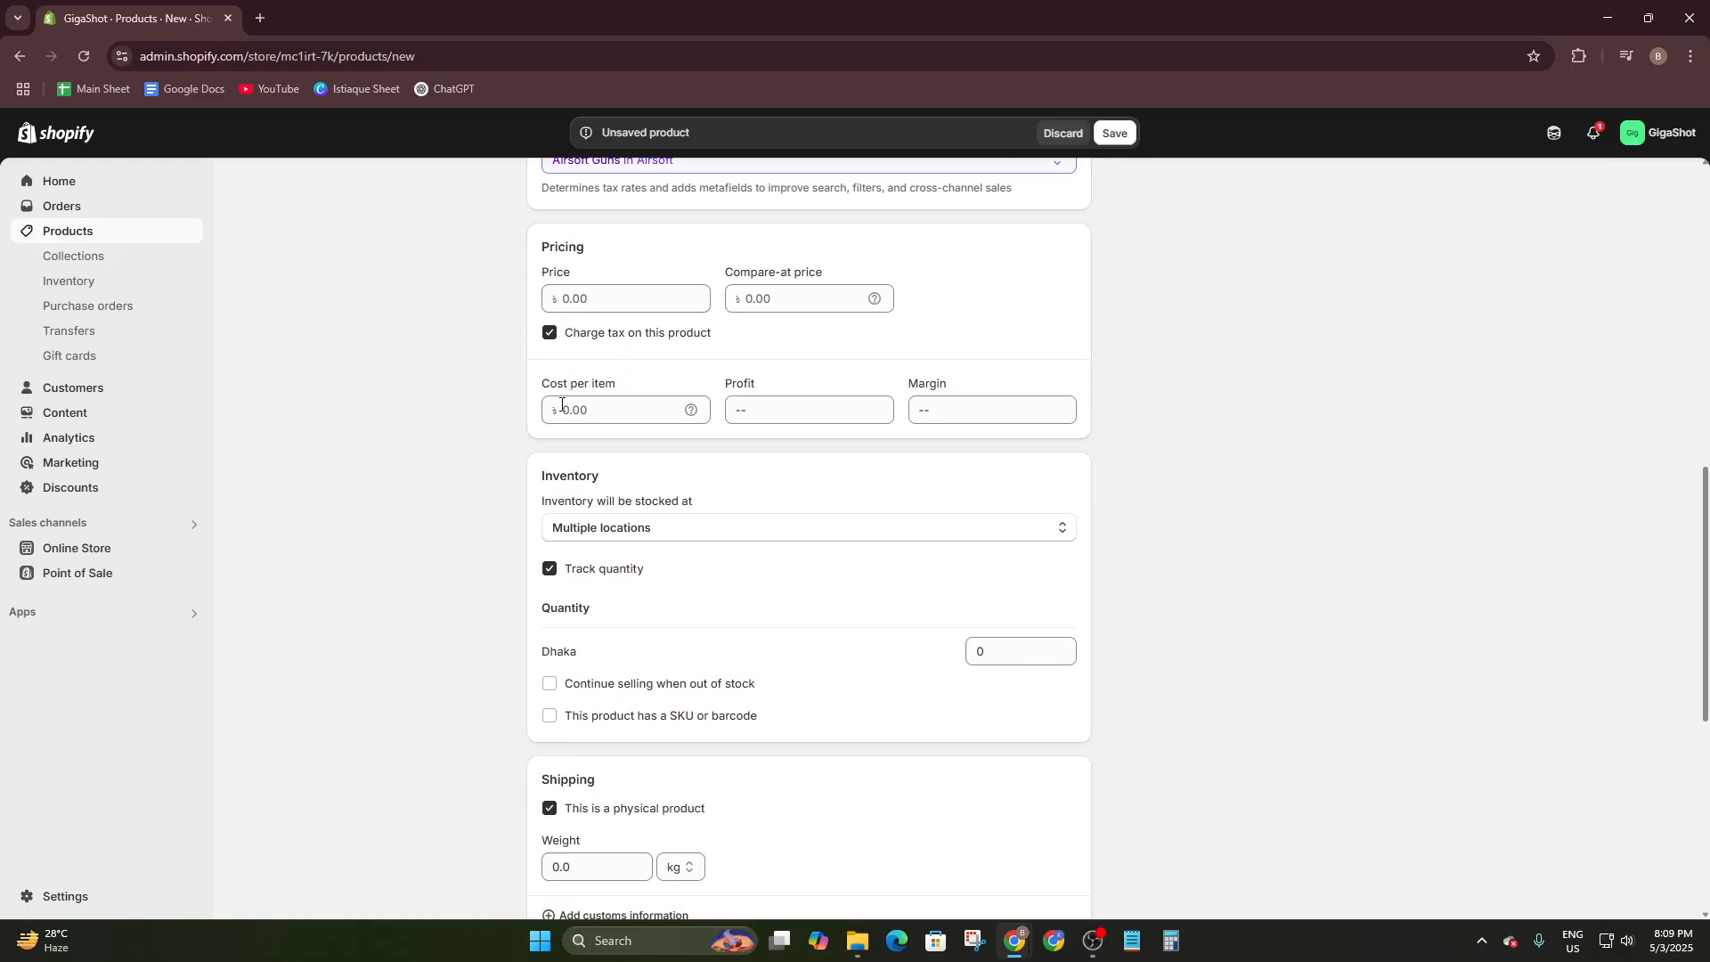
{"action": "left_click", "coordinate": [589, 301]}
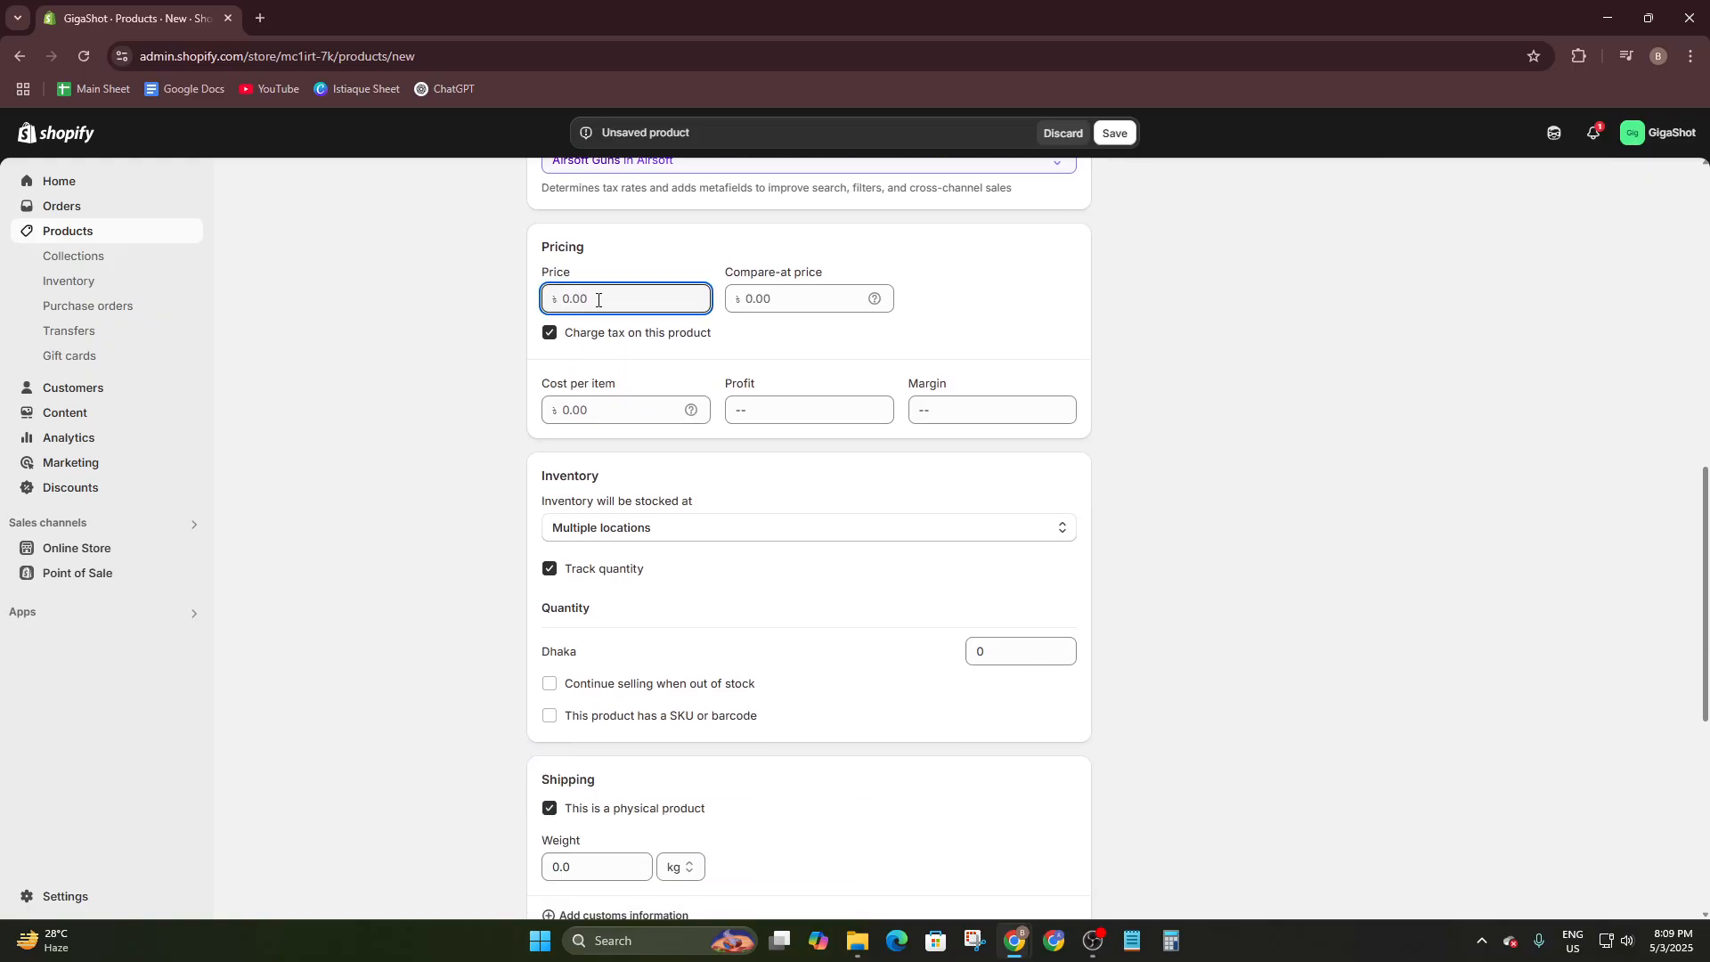
{"action": "type", "text": "2500"}
{"action": "left_click", "coordinate": [773, 298]}
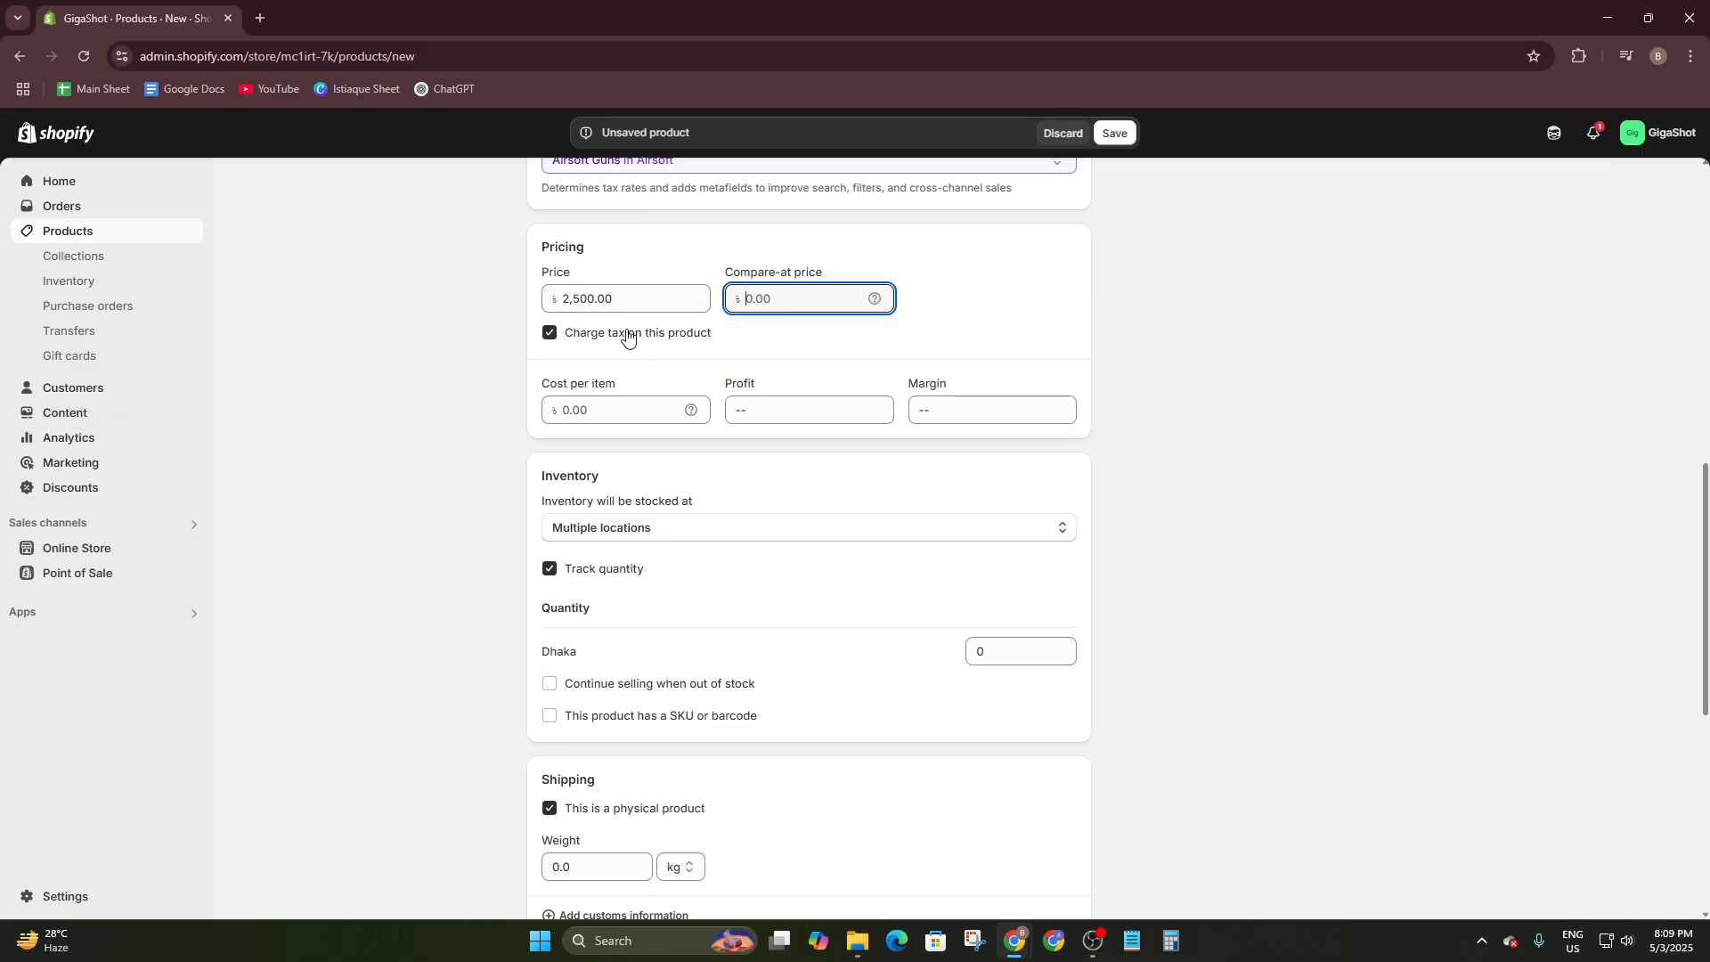
Turn off charging tax on the product and enable it again.
{"action": "left_click", "coordinate": [548, 335]}
{"action": "left_click", "coordinate": [550, 335]}
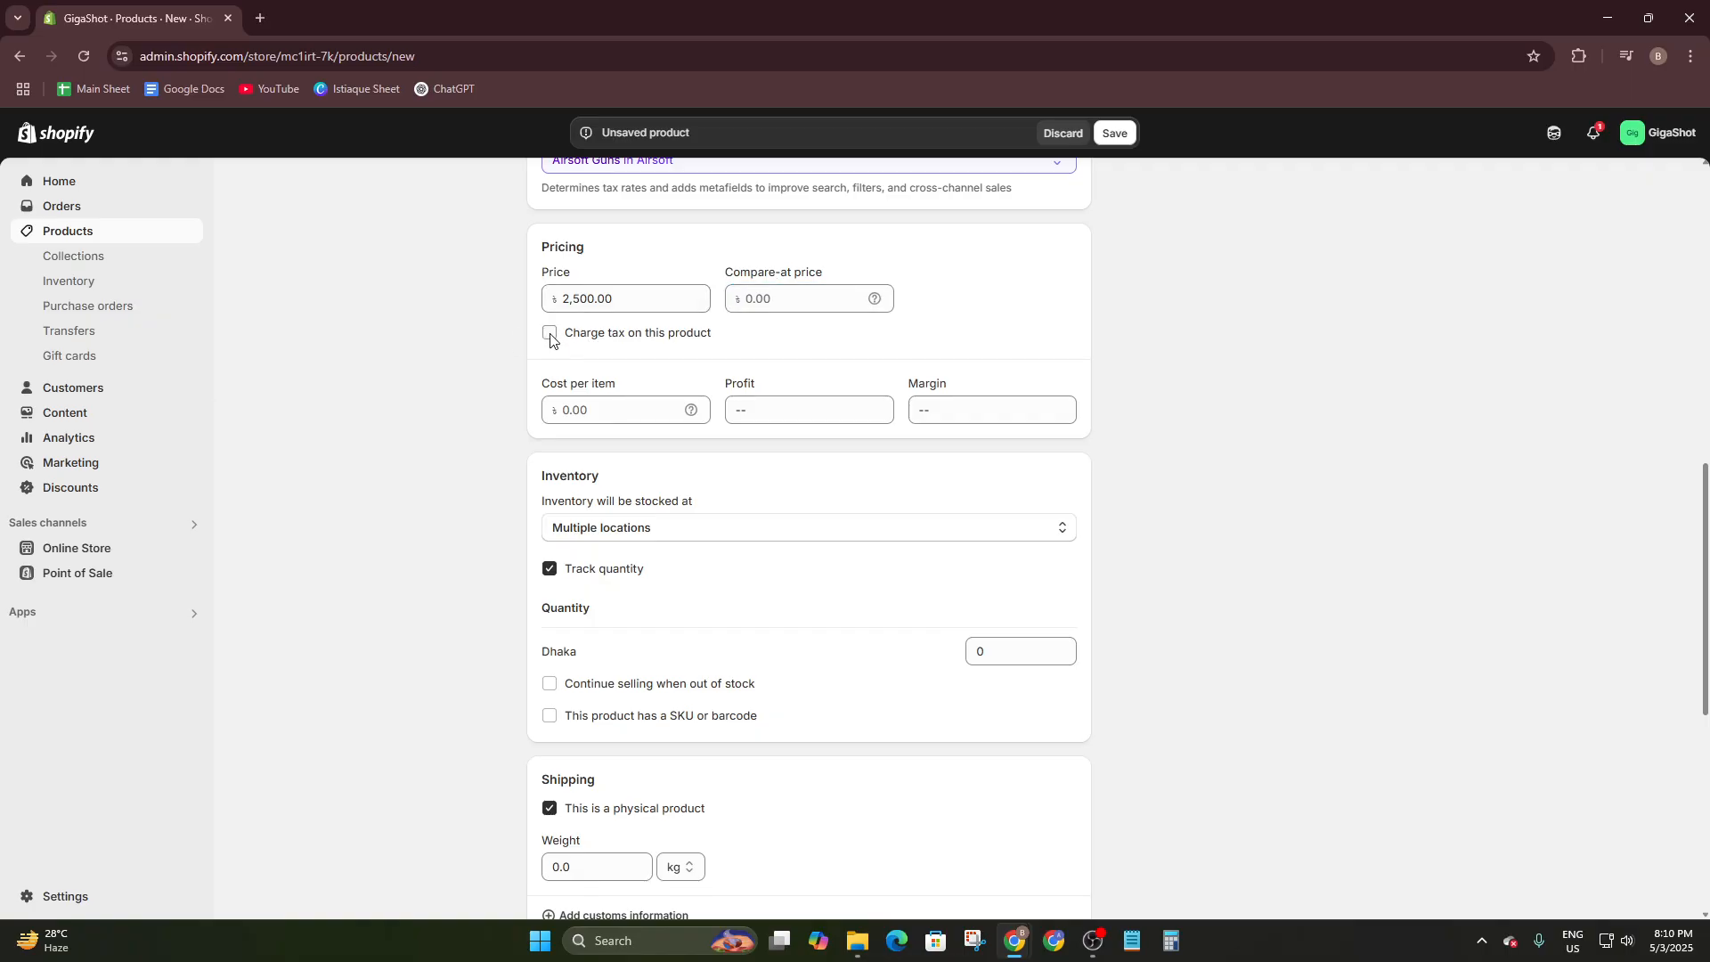
{"action": "left_click", "coordinate": [550, 335]}
Set the cost per item to 2500.
{"action": "left_click", "coordinate": [622, 407]}
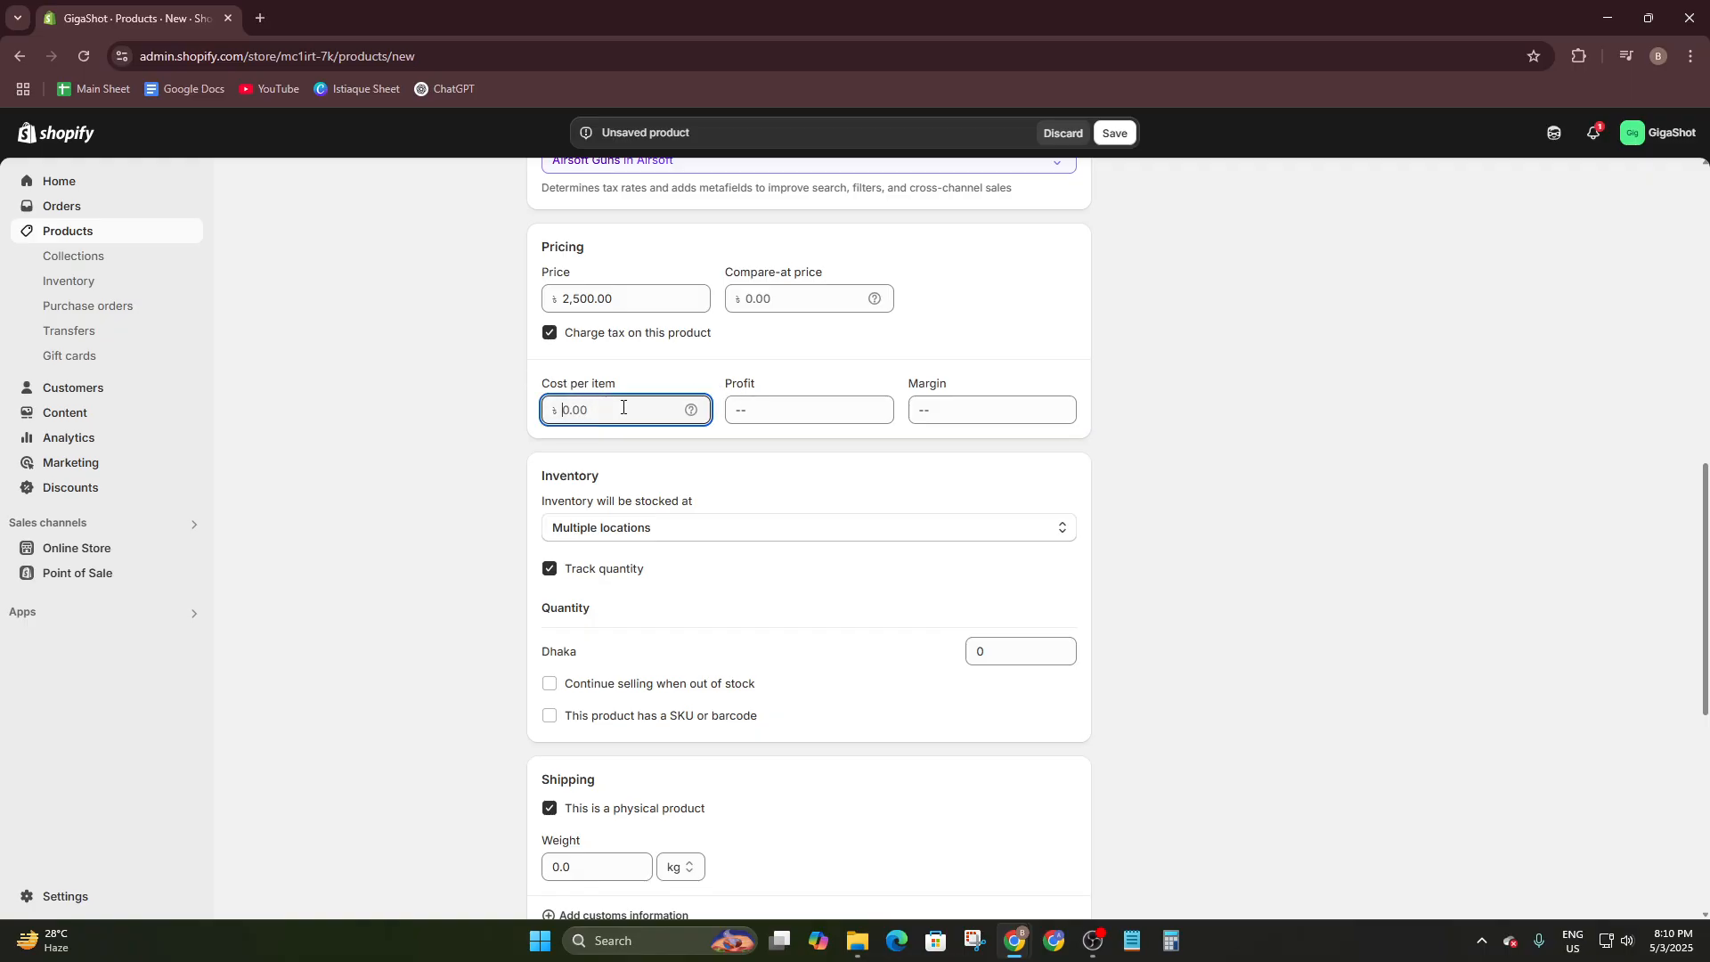
{"action": "type", "text": "25000"}
{"action": "key", "text": "BackSpace"}
Try to clear the calculated profit and margin, and save the new product.
{"action": "left_click", "coordinate": [761, 401]}
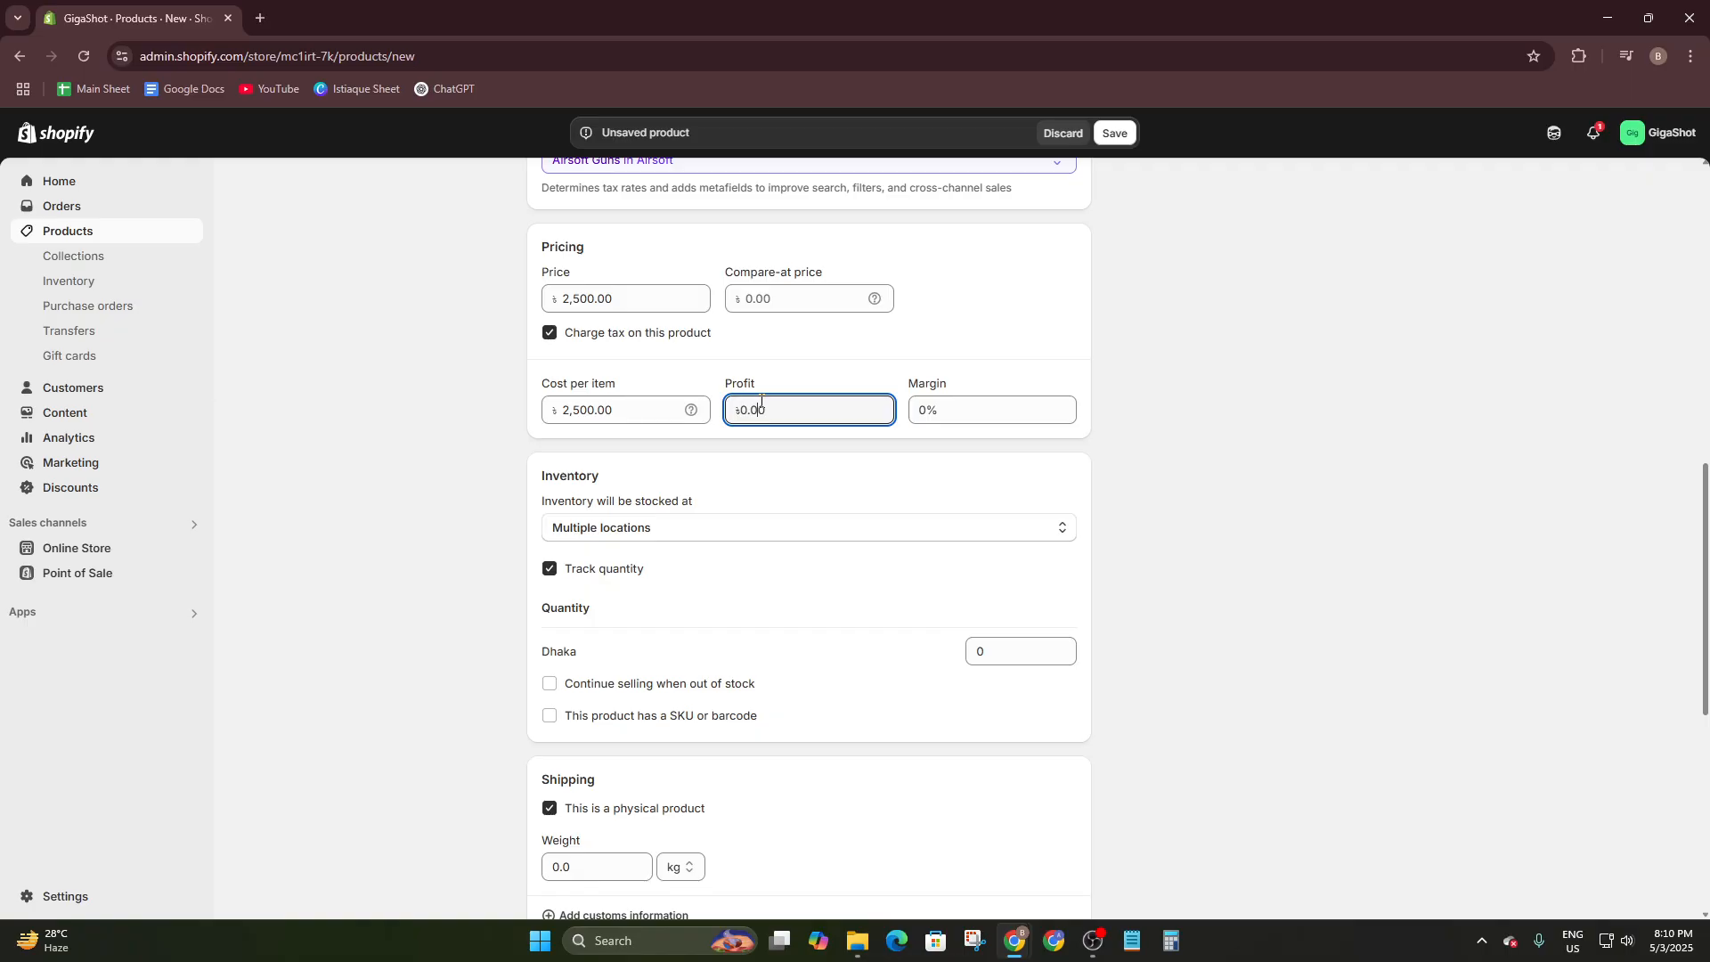
{"action": "double_click", "coordinate": [762, 401]}
{"action": "key", "text": "BackSpace"}
{"action": "left_click", "coordinate": [936, 412]}
{"action": "left_click_drag", "start_coordinate": [943, 411], "coordinate": [917, 412]}
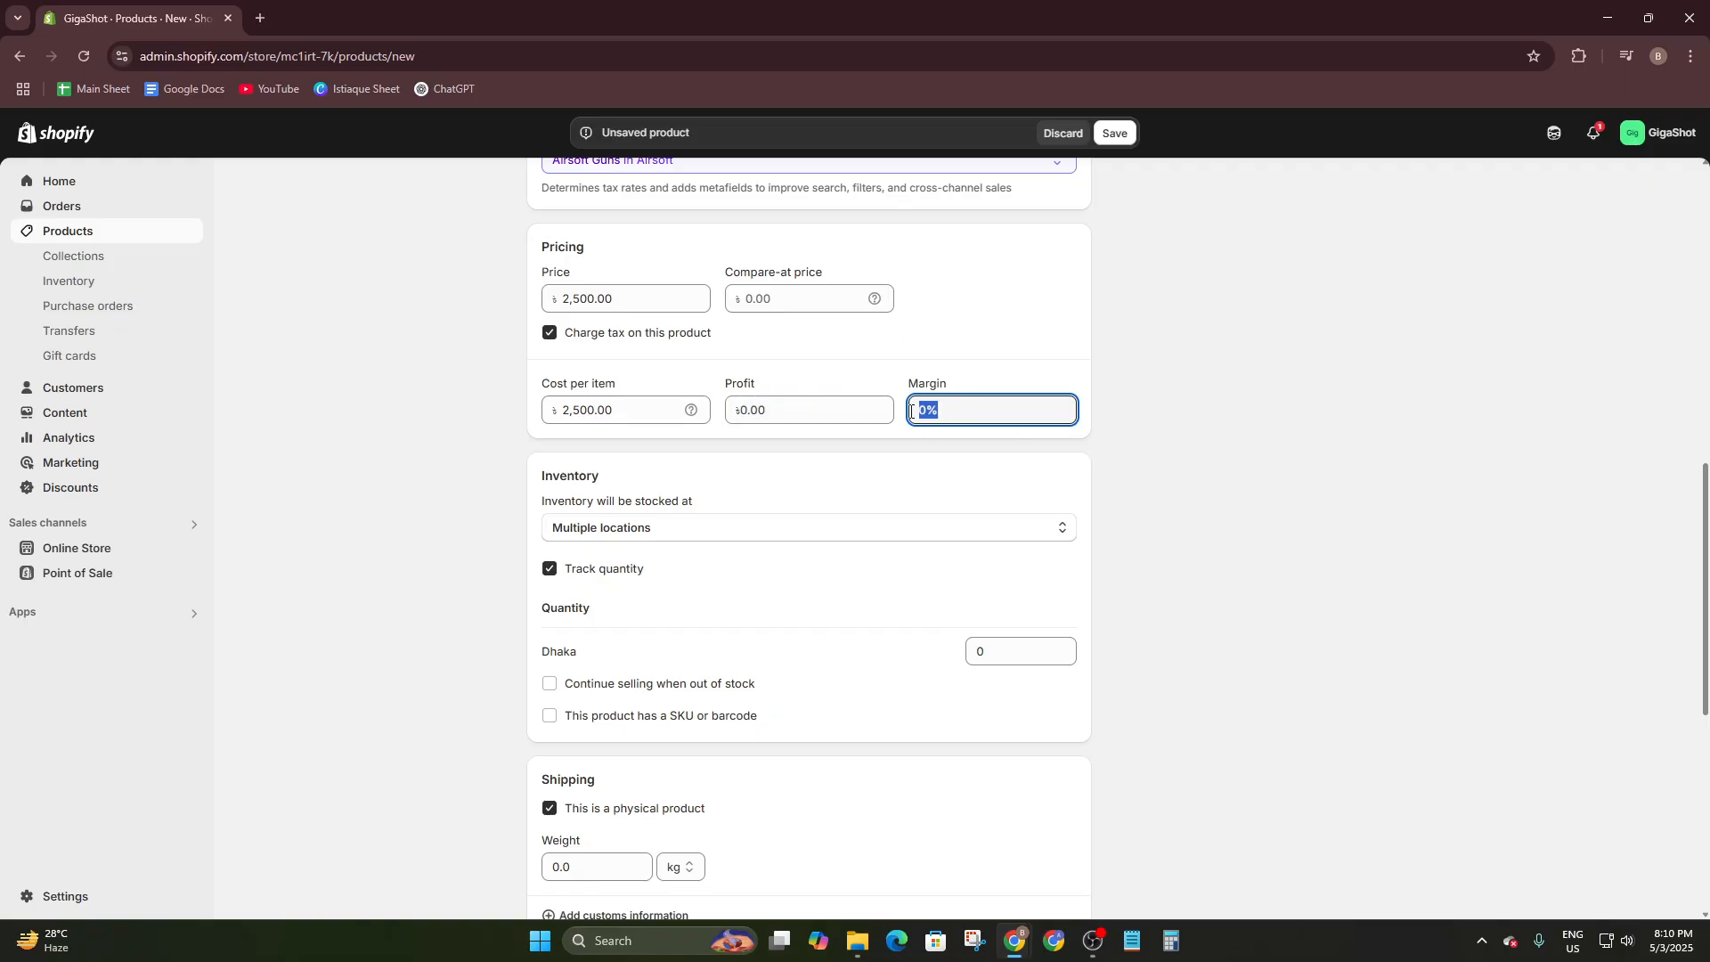
{"action": "key", "text": "Return"}
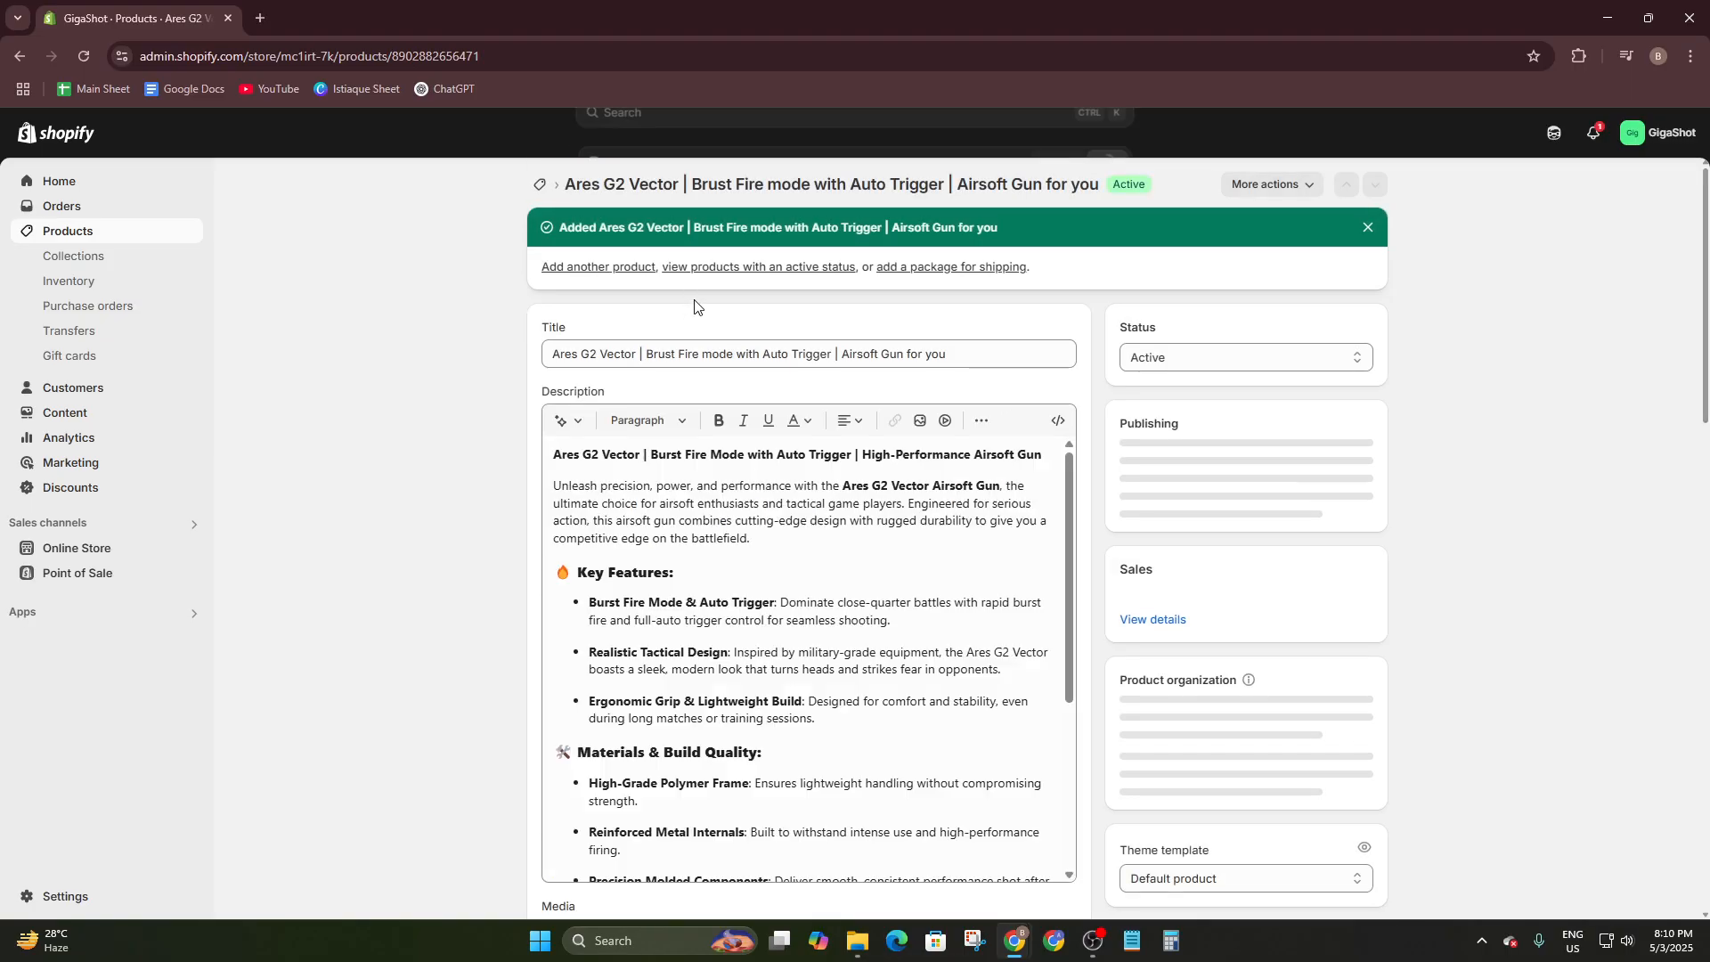
Try to clear the margin value in the saved product's pricing.
{"action": "scroll", "coordinate": [802, 570], "scroll_direction": "down", "scroll_amount": 13}
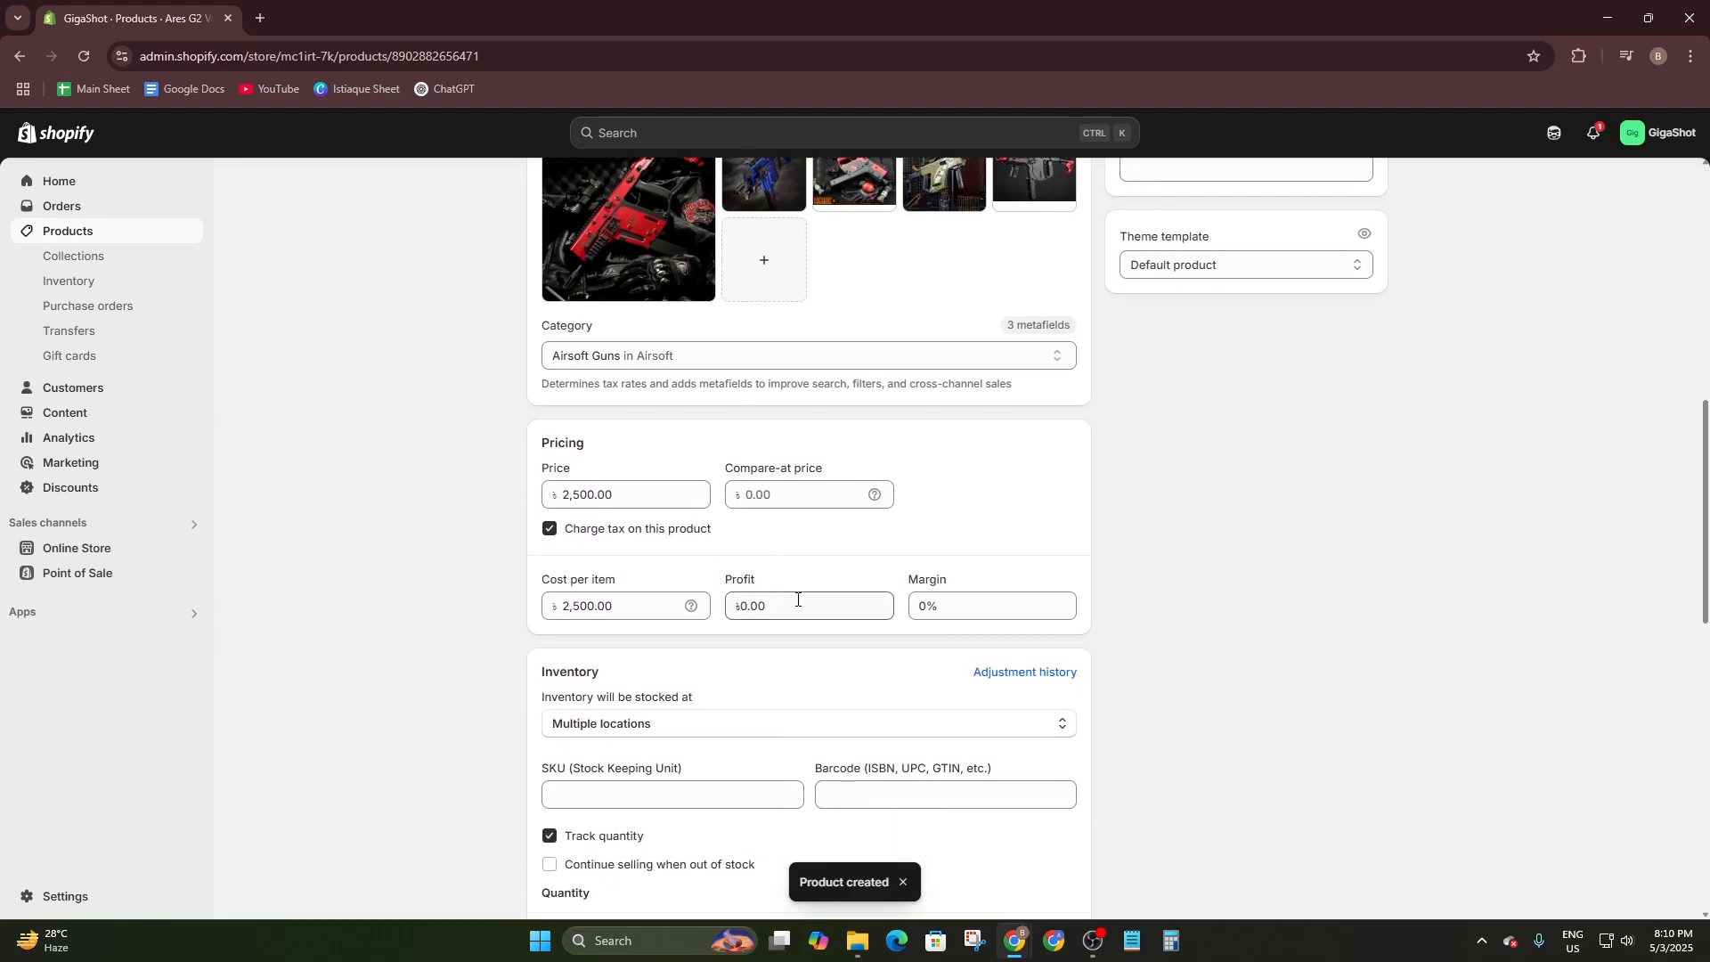
{"action": "scroll", "coordinate": [810, 570], "scroll_direction": "down", "scroll_amount": 1}
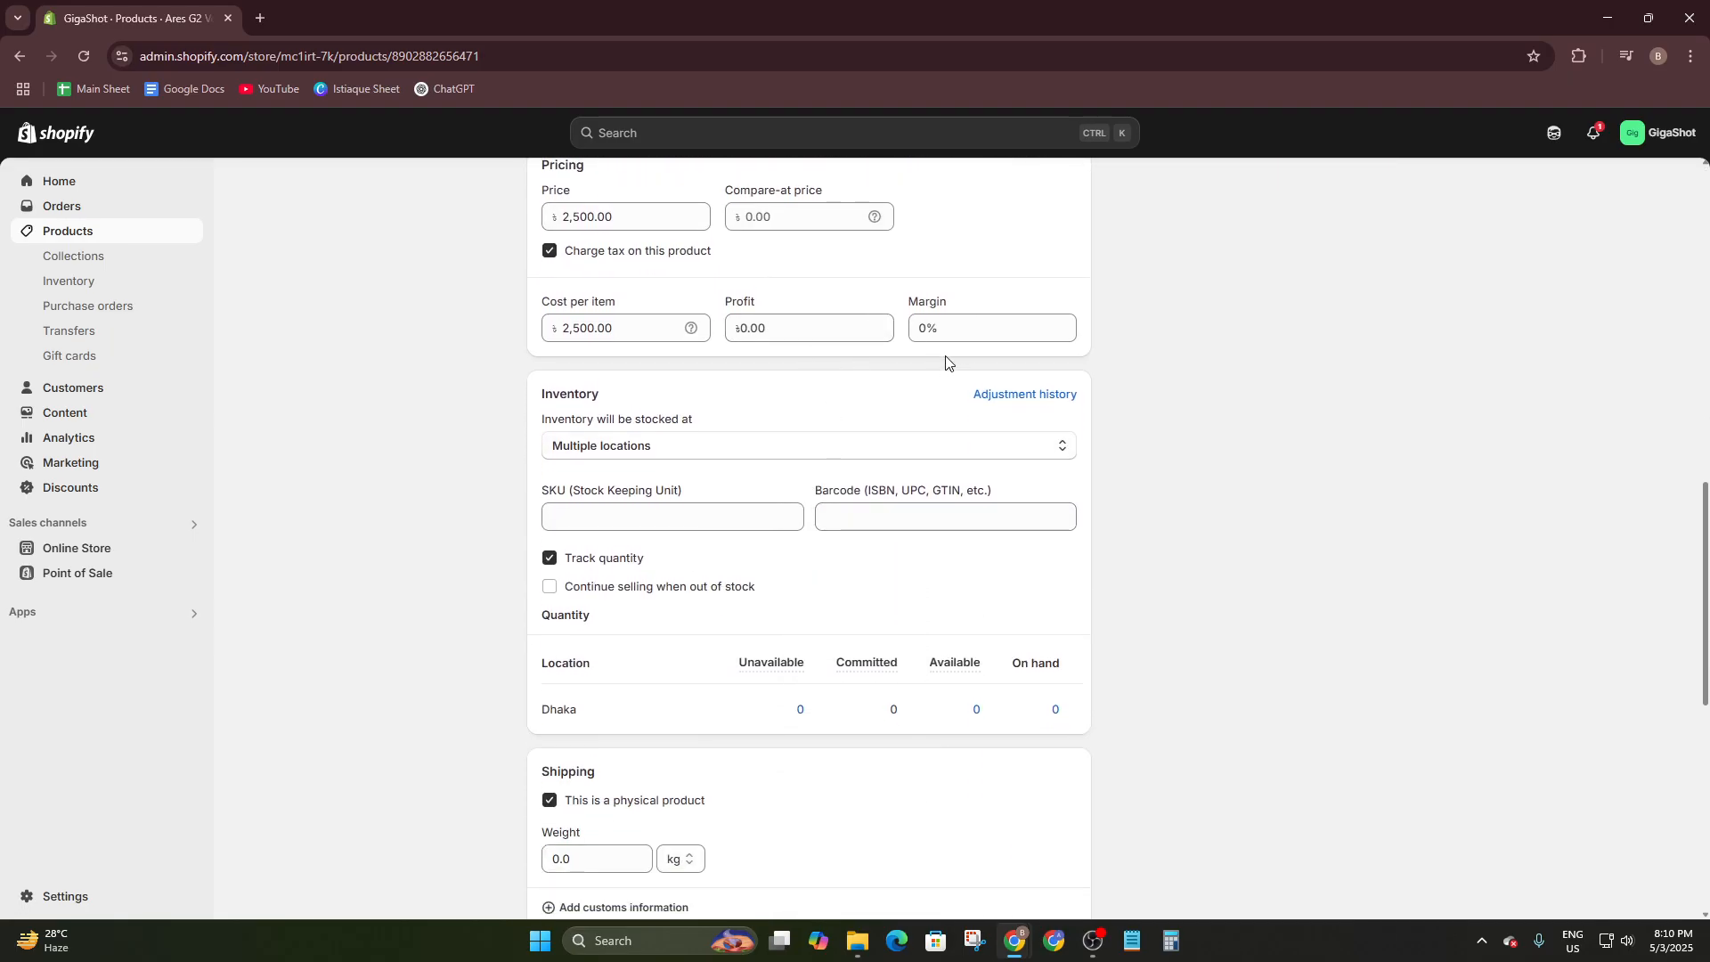
{"action": "left_click_drag", "start_coordinate": [964, 331], "coordinate": [896, 335]}
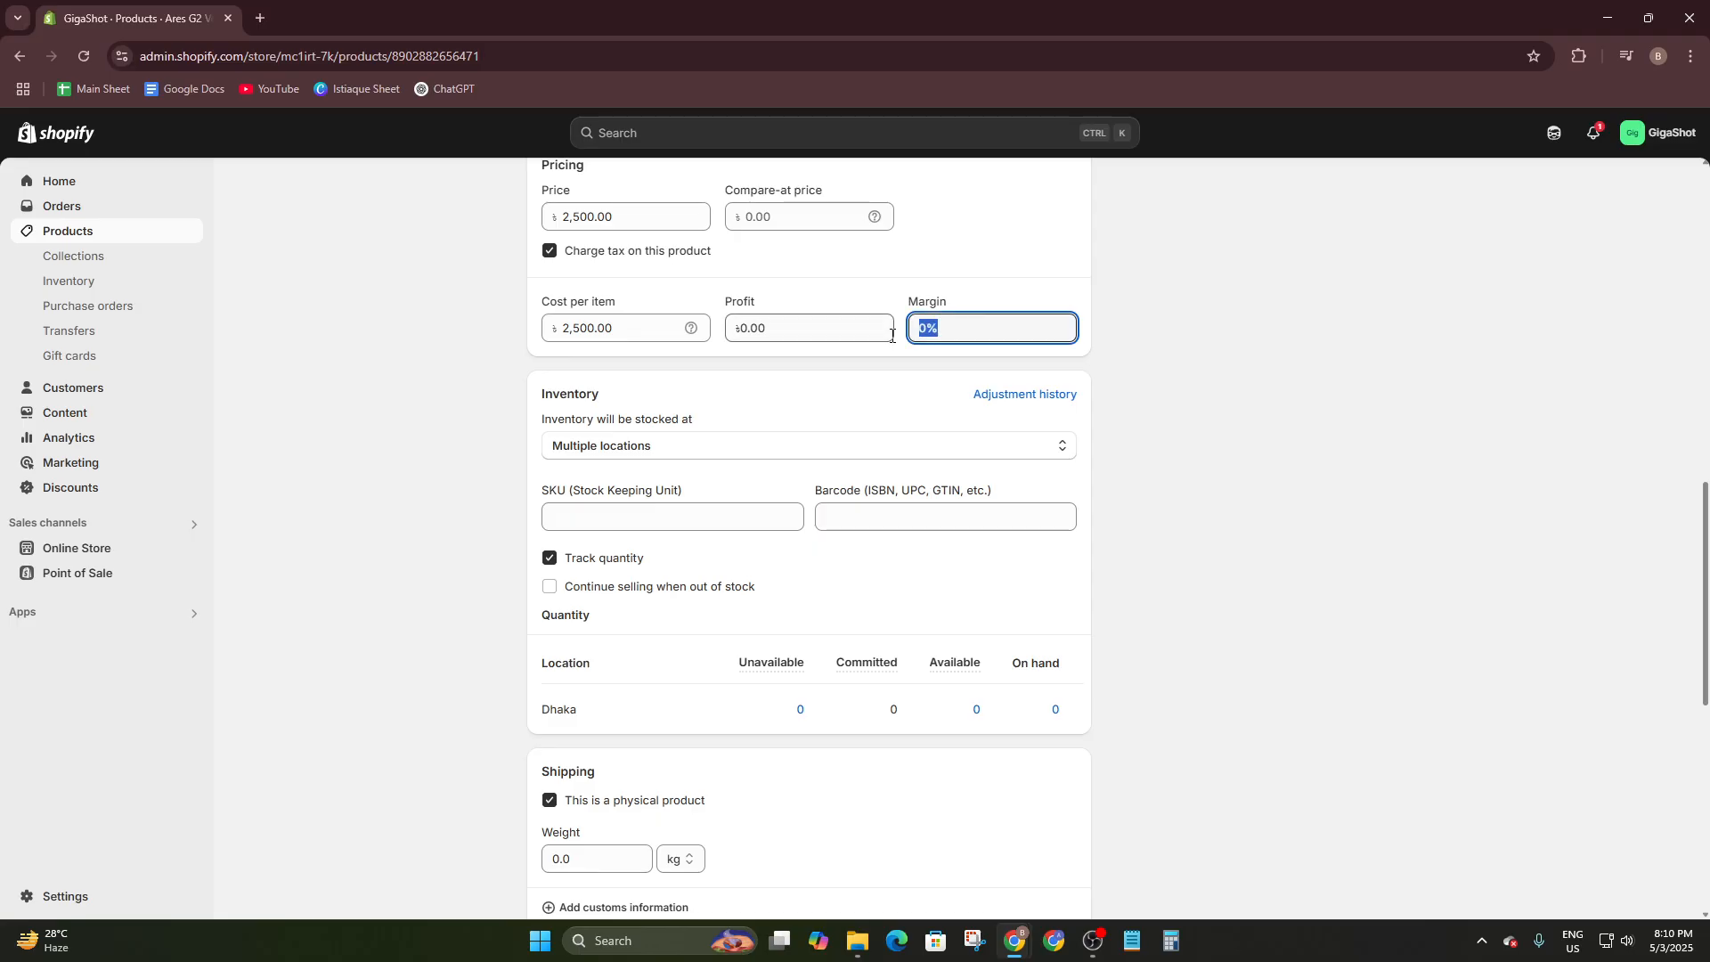
{"action": "key", "text": "BackSpace"}
Clear the cost per item and enter it again as 2500.
{"action": "left_click_drag", "start_coordinate": [664, 328], "coordinate": [547, 330]}
{"action": "key", "text": "BackSpace"}
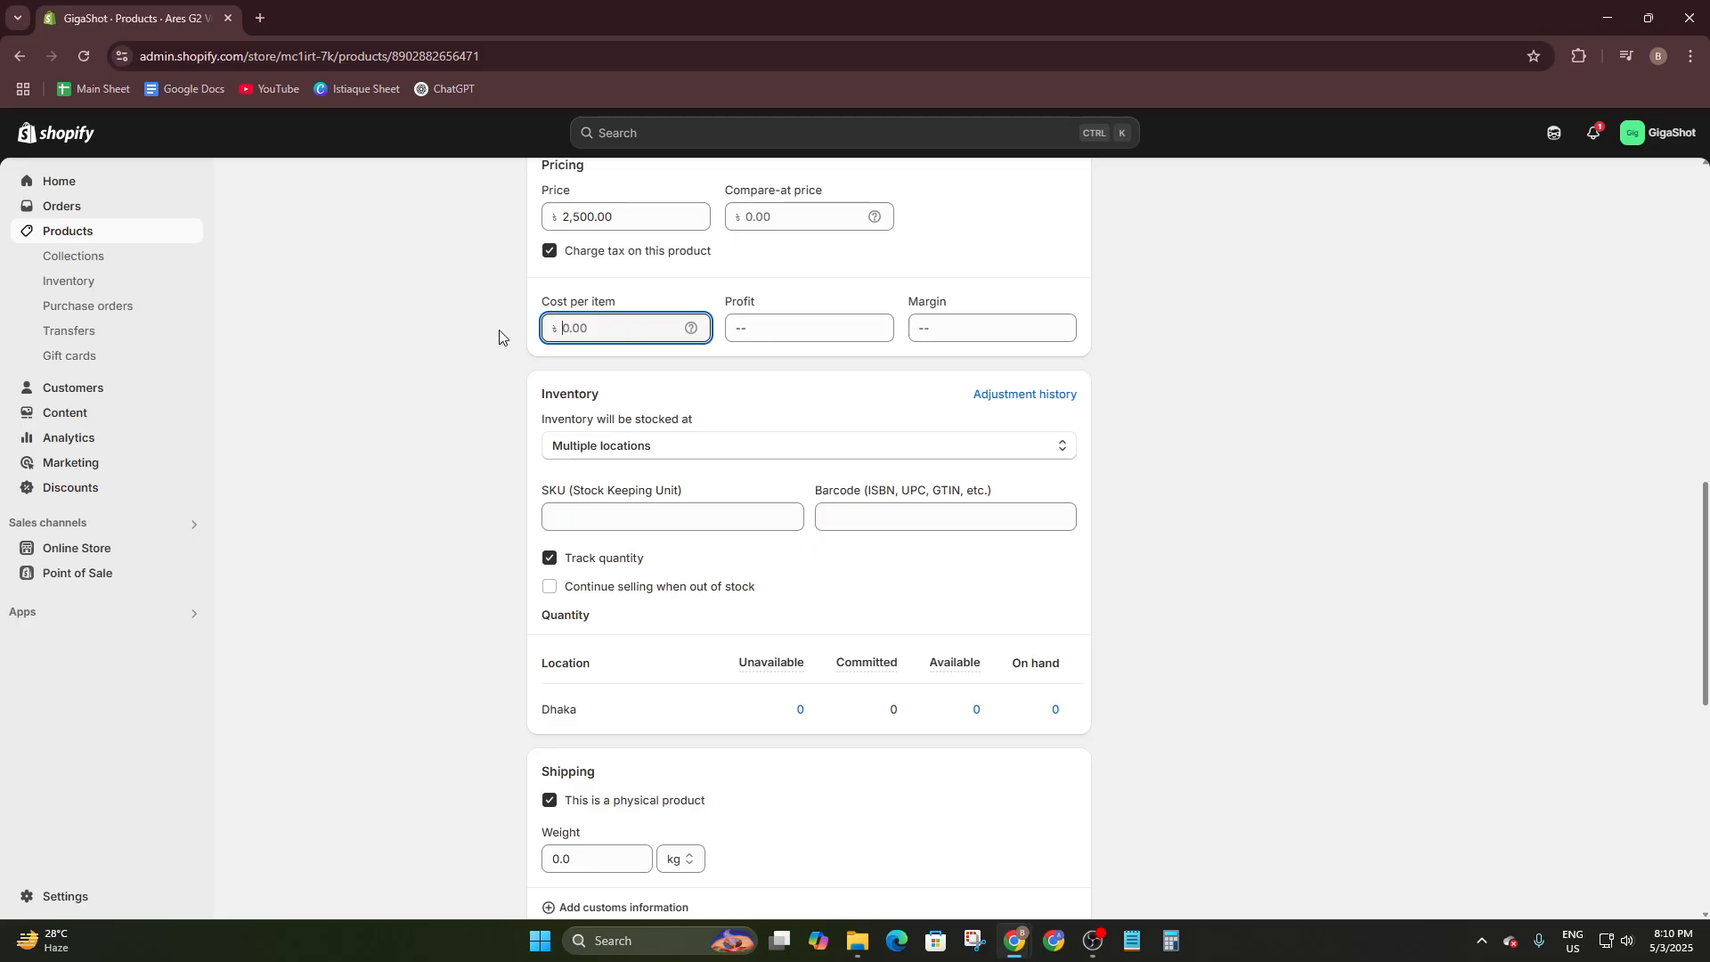
{"action": "left_click", "coordinate": [786, 326]}
{"action": "left_click", "coordinate": [645, 328]}
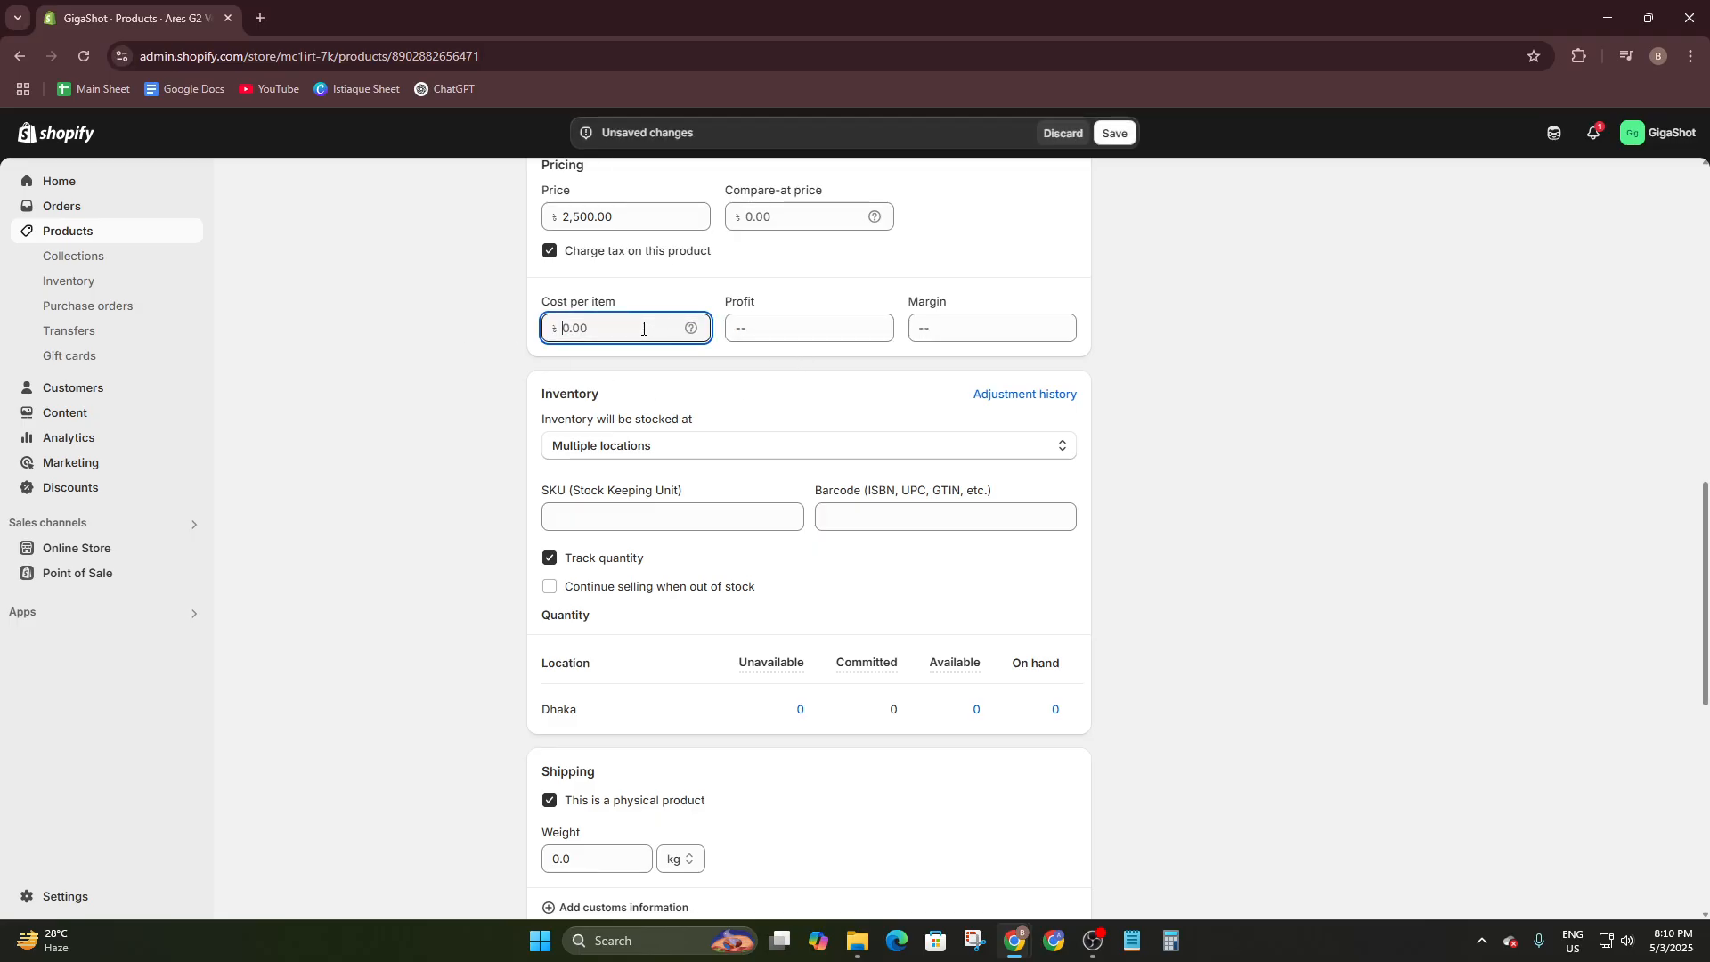
{"action": "type", "text": "2500"}
{"action": "key", "text": "BackSpace"}
{"action": "type", "text": "00"}
{"action": "key", "text": "BackSpace"}
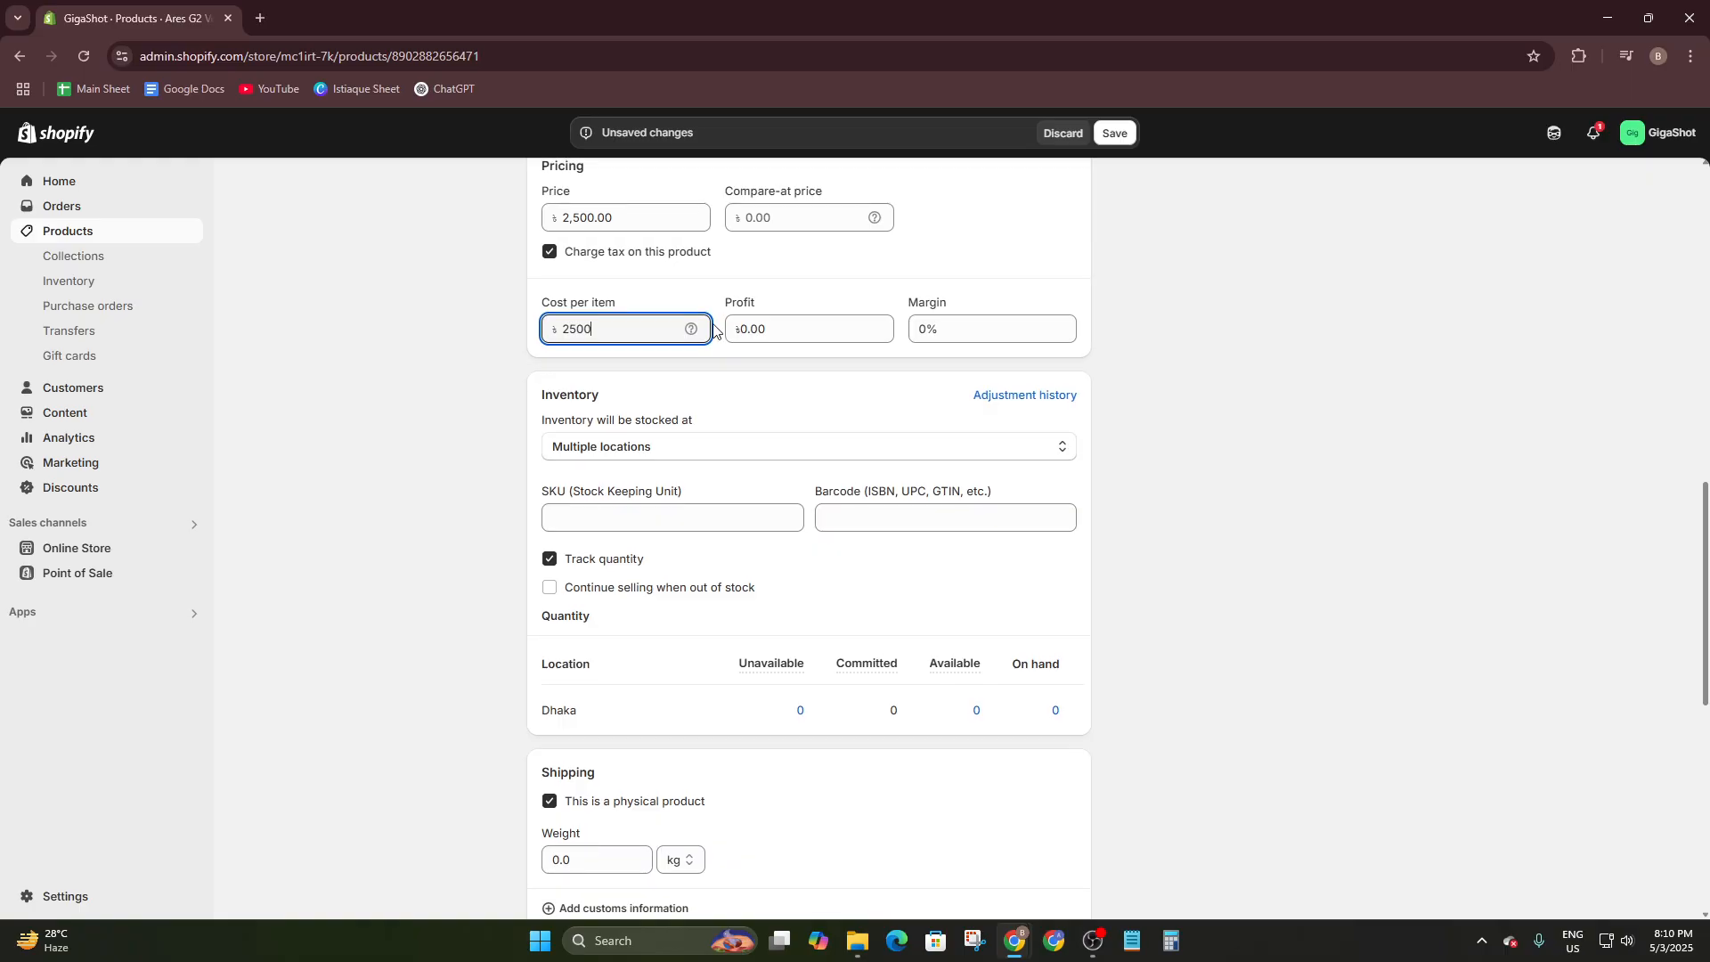
Change the cost per item to 1700.
{"action": "scroll", "coordinate": [693, 361], "scroll_direction": "up", "scroll_amount": 1}
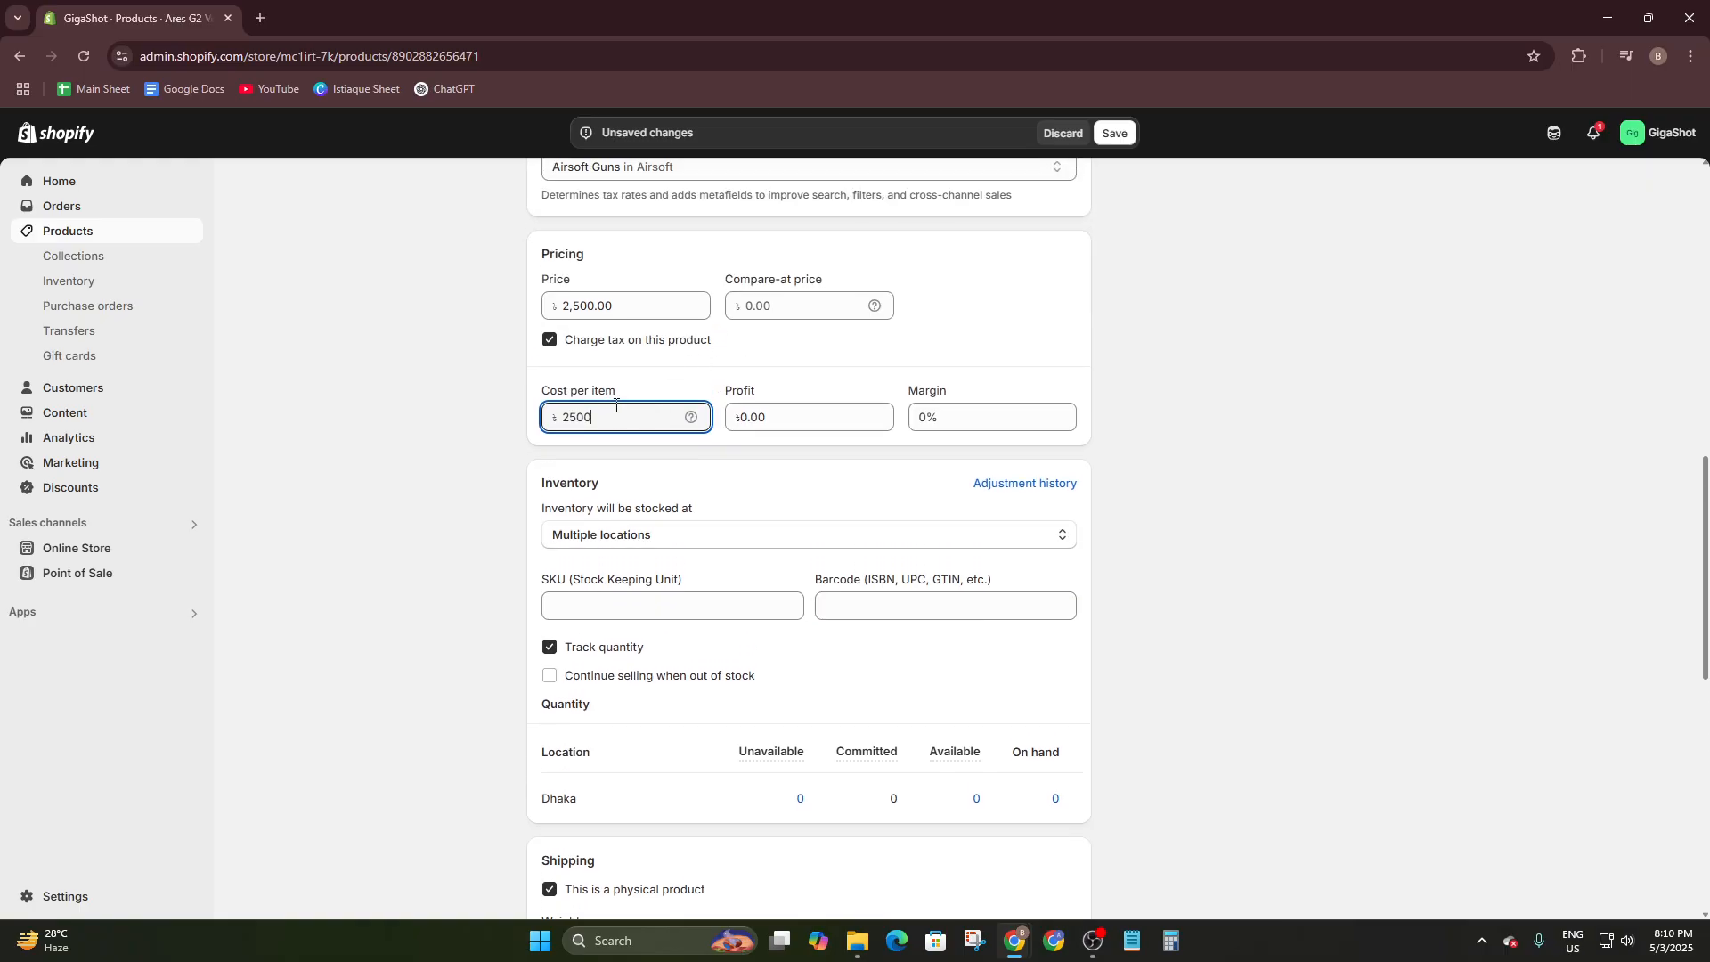
{"action": "scroll", "coordinate": [648, 408], "scroll_direction": "up", "scroll_amount": 1}
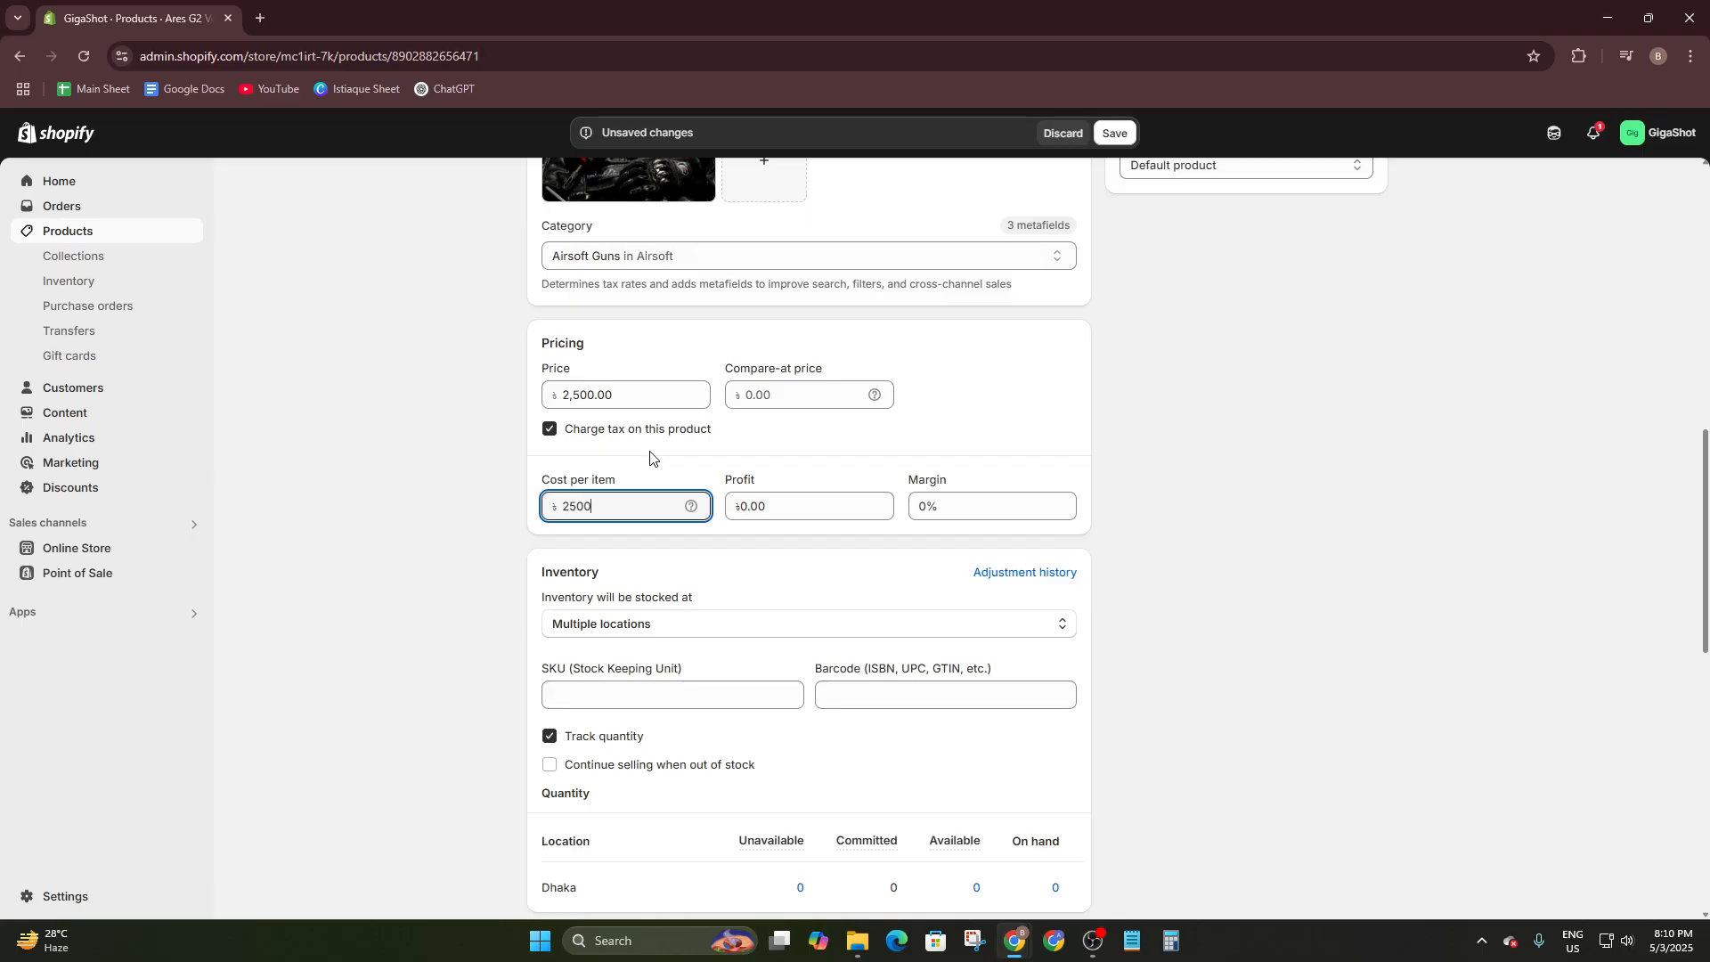
{"action": "key", "text": "BackSpace"}
{"action": "key", "text": "BackSpace"}
{"action": "key", "text": "BackSpace"}
{"action": "key", "text": "BackSpace"}
{"action": "type", "text": "1500"}
{"action": "key", "text": "BackSpace"}
{"action": "key", "text": "BackSpace"}
{"action": "key", "text": "BackSpace"}
{"action": "type", "text": "700"}
{"action": "left_click", "coordinate": [773, 535]}
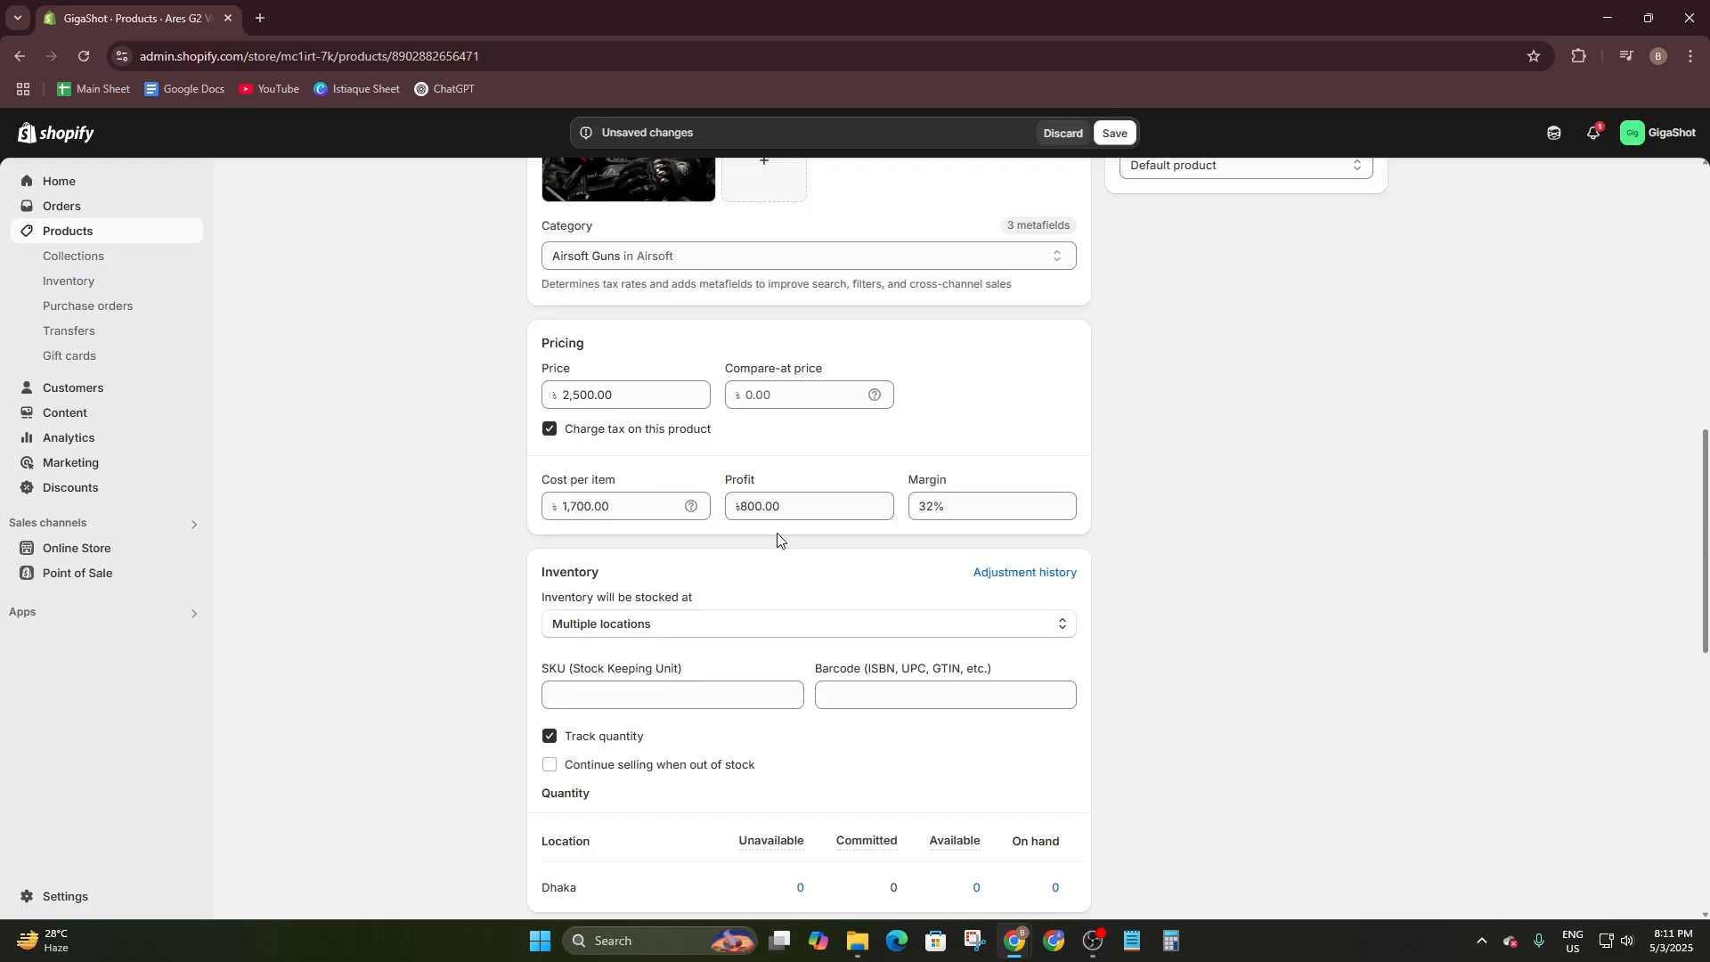
Enter 100 as the SKU and choose AutoDS prod-uygfatlt as the location where the inventory is stocked.
{"action": "scroll", "coordinate": [931, 499], "scroll_direction": "down", "scroll_amount": 2}
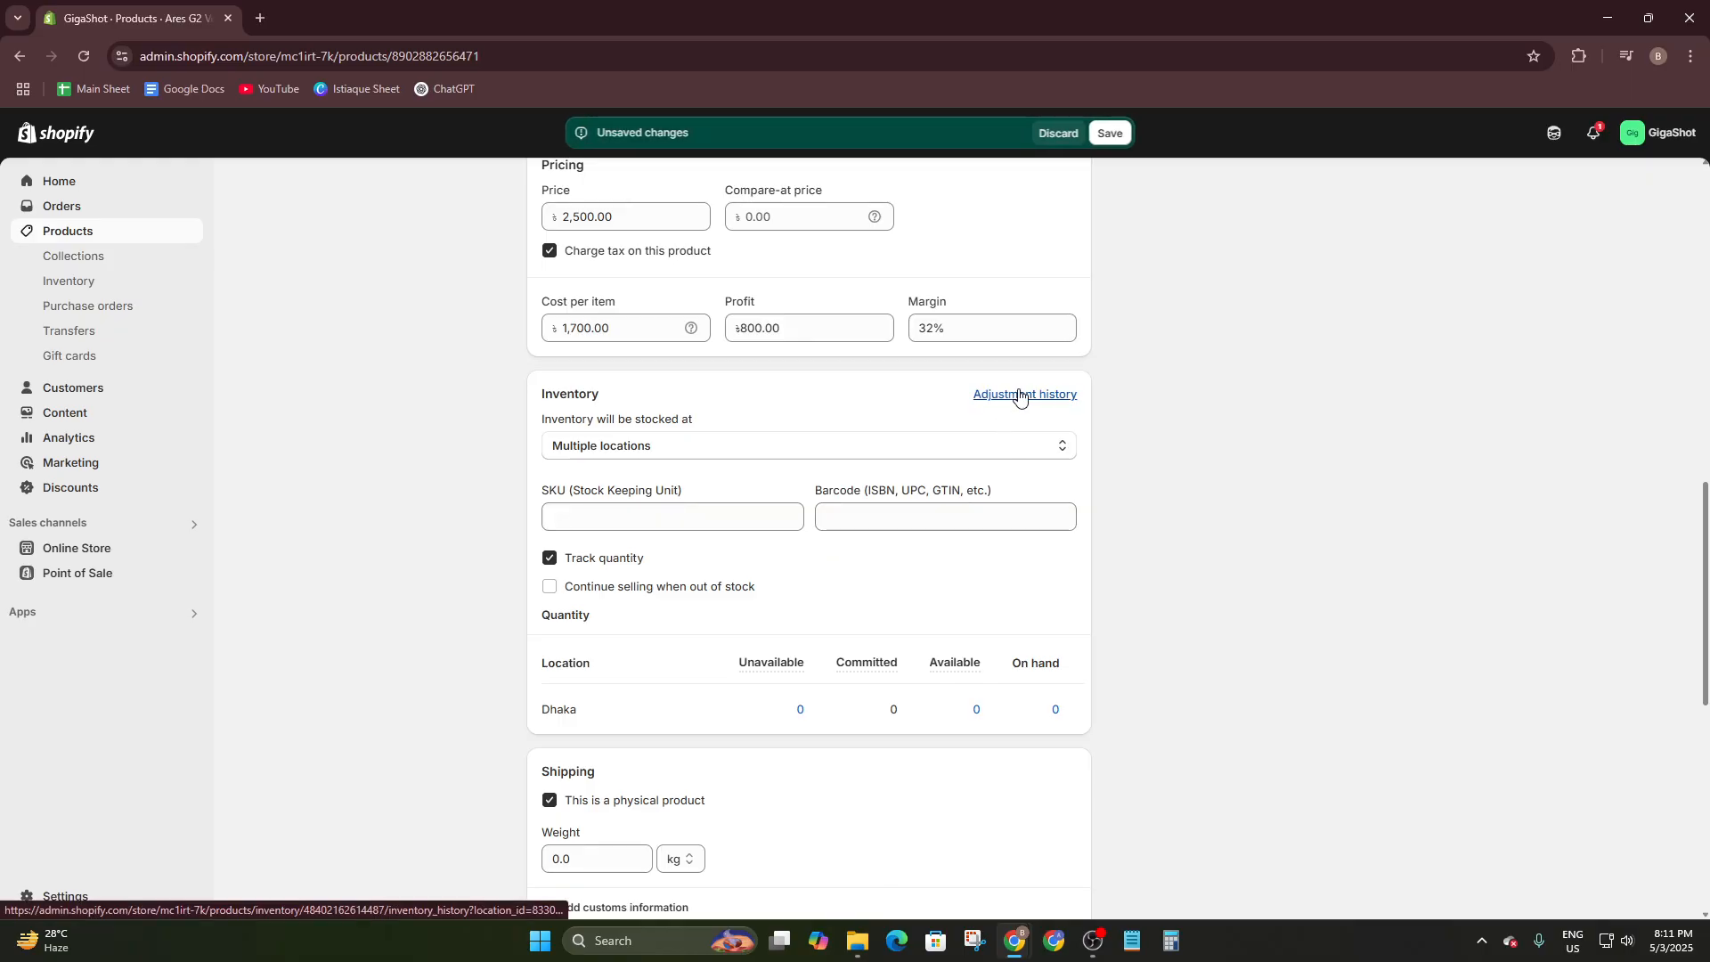
{"action": "left_click", "coordinate": [734, 518]}
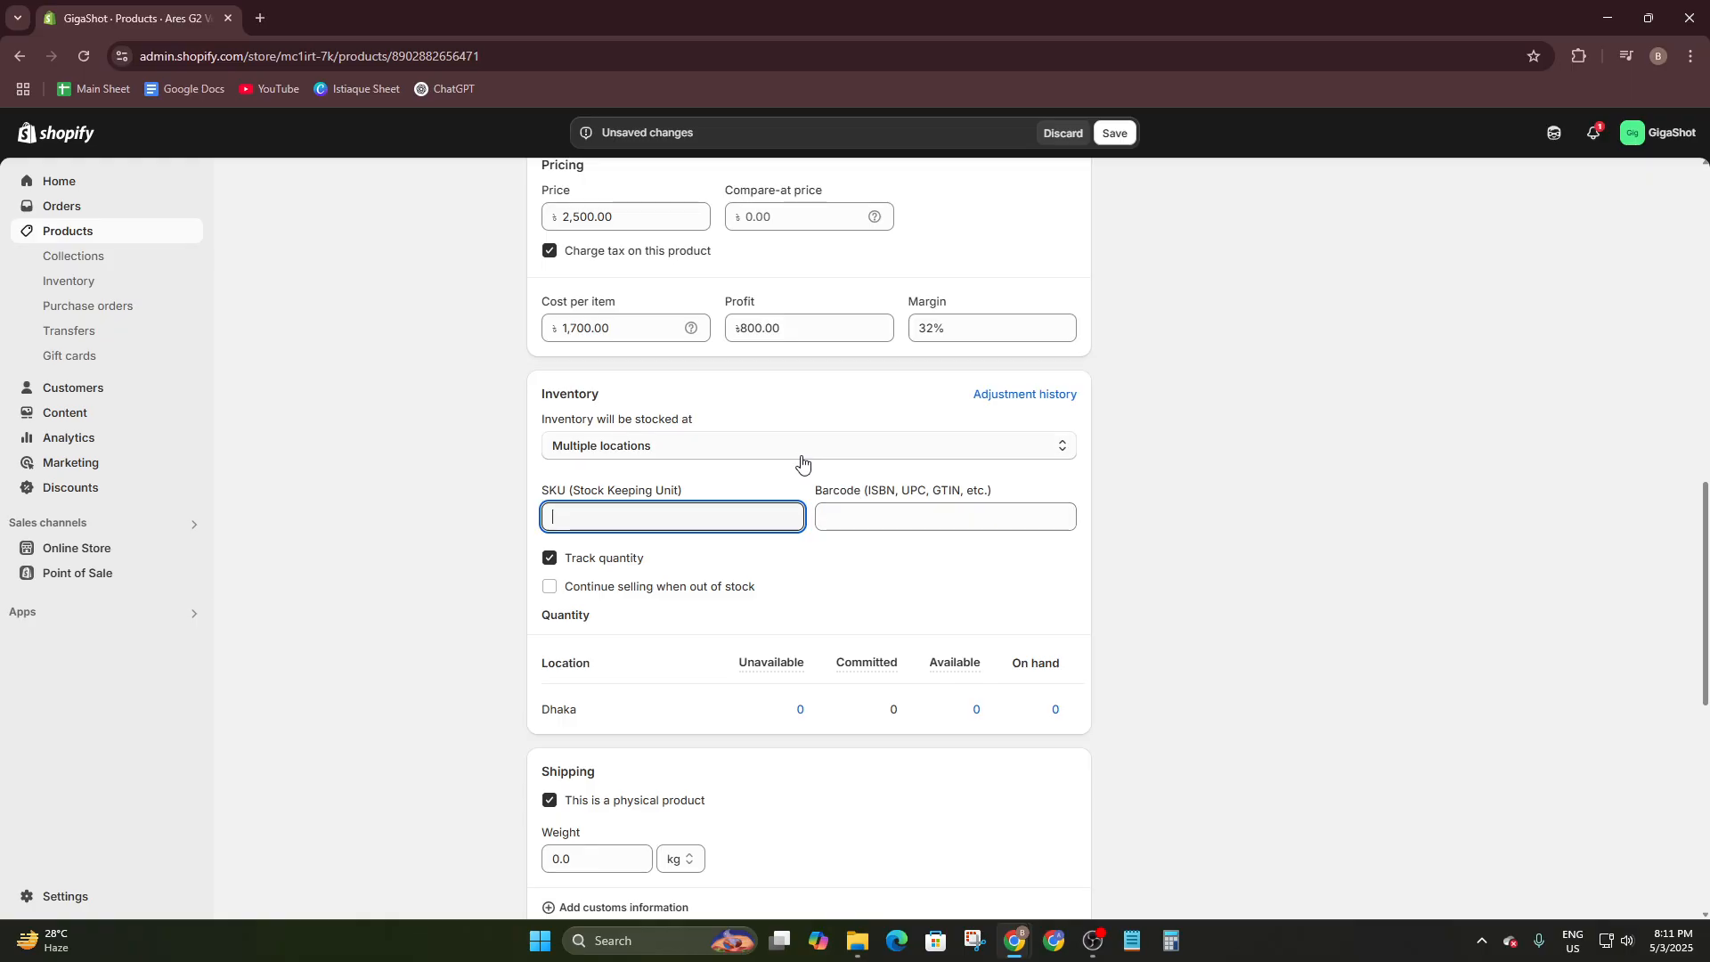
{"action": "type", "text": "100"}
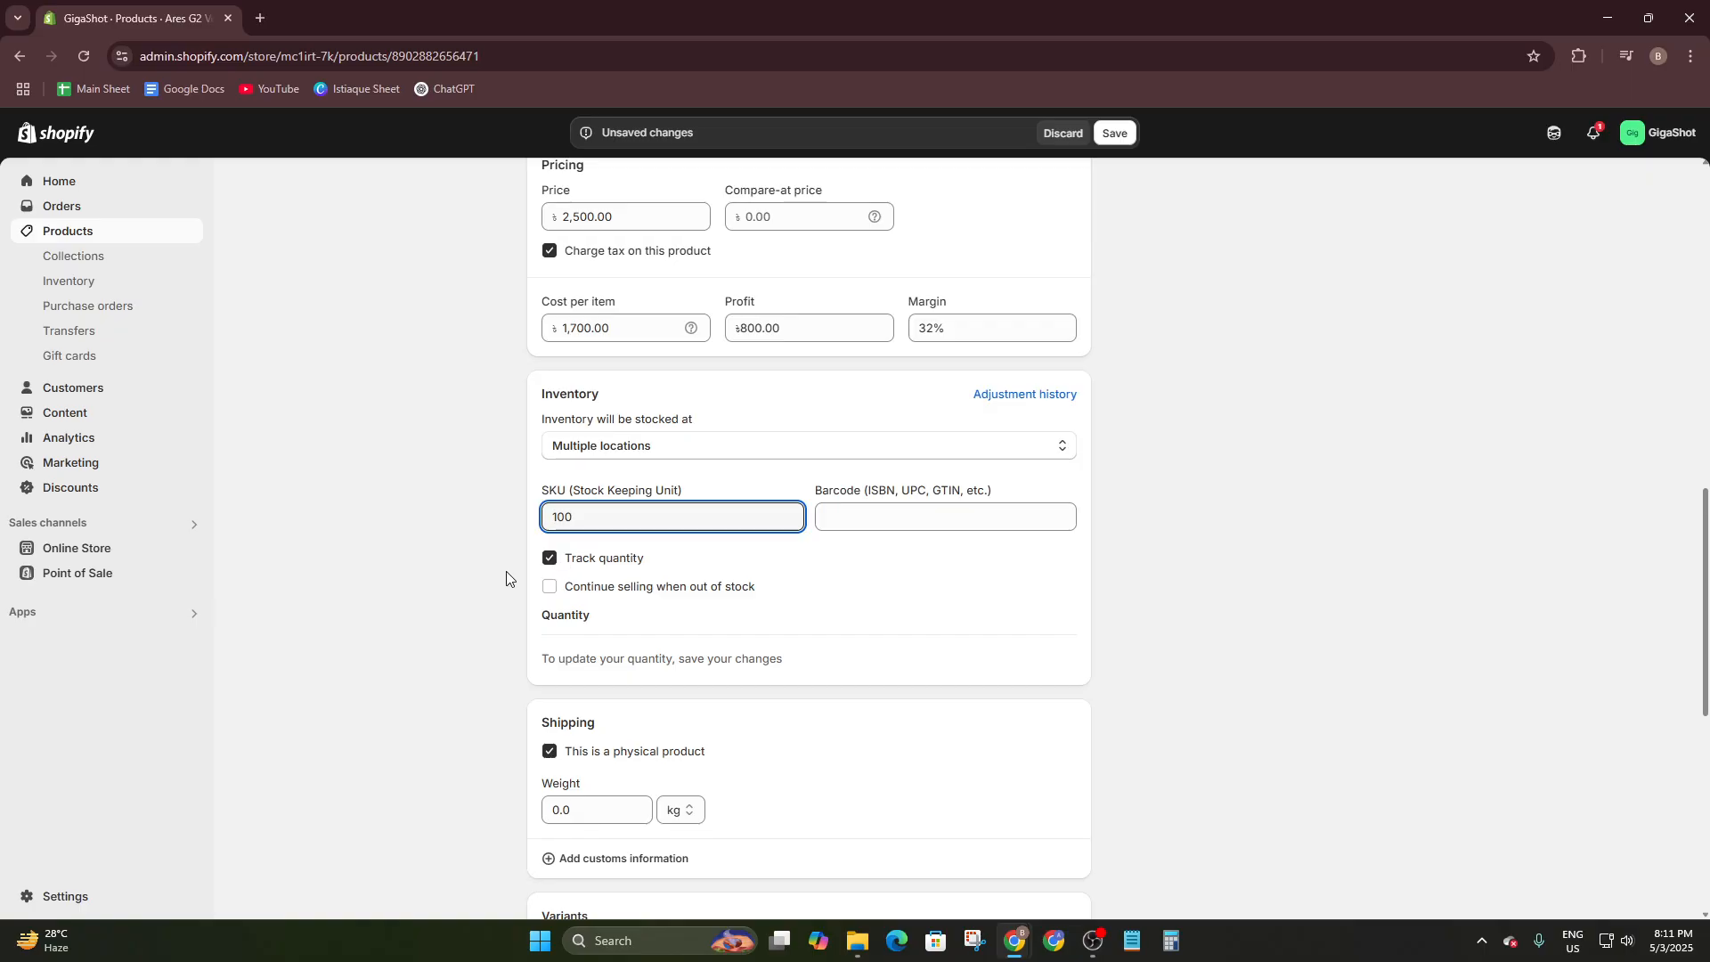
{"action": "left_click", "coordinate": [758, 451]}
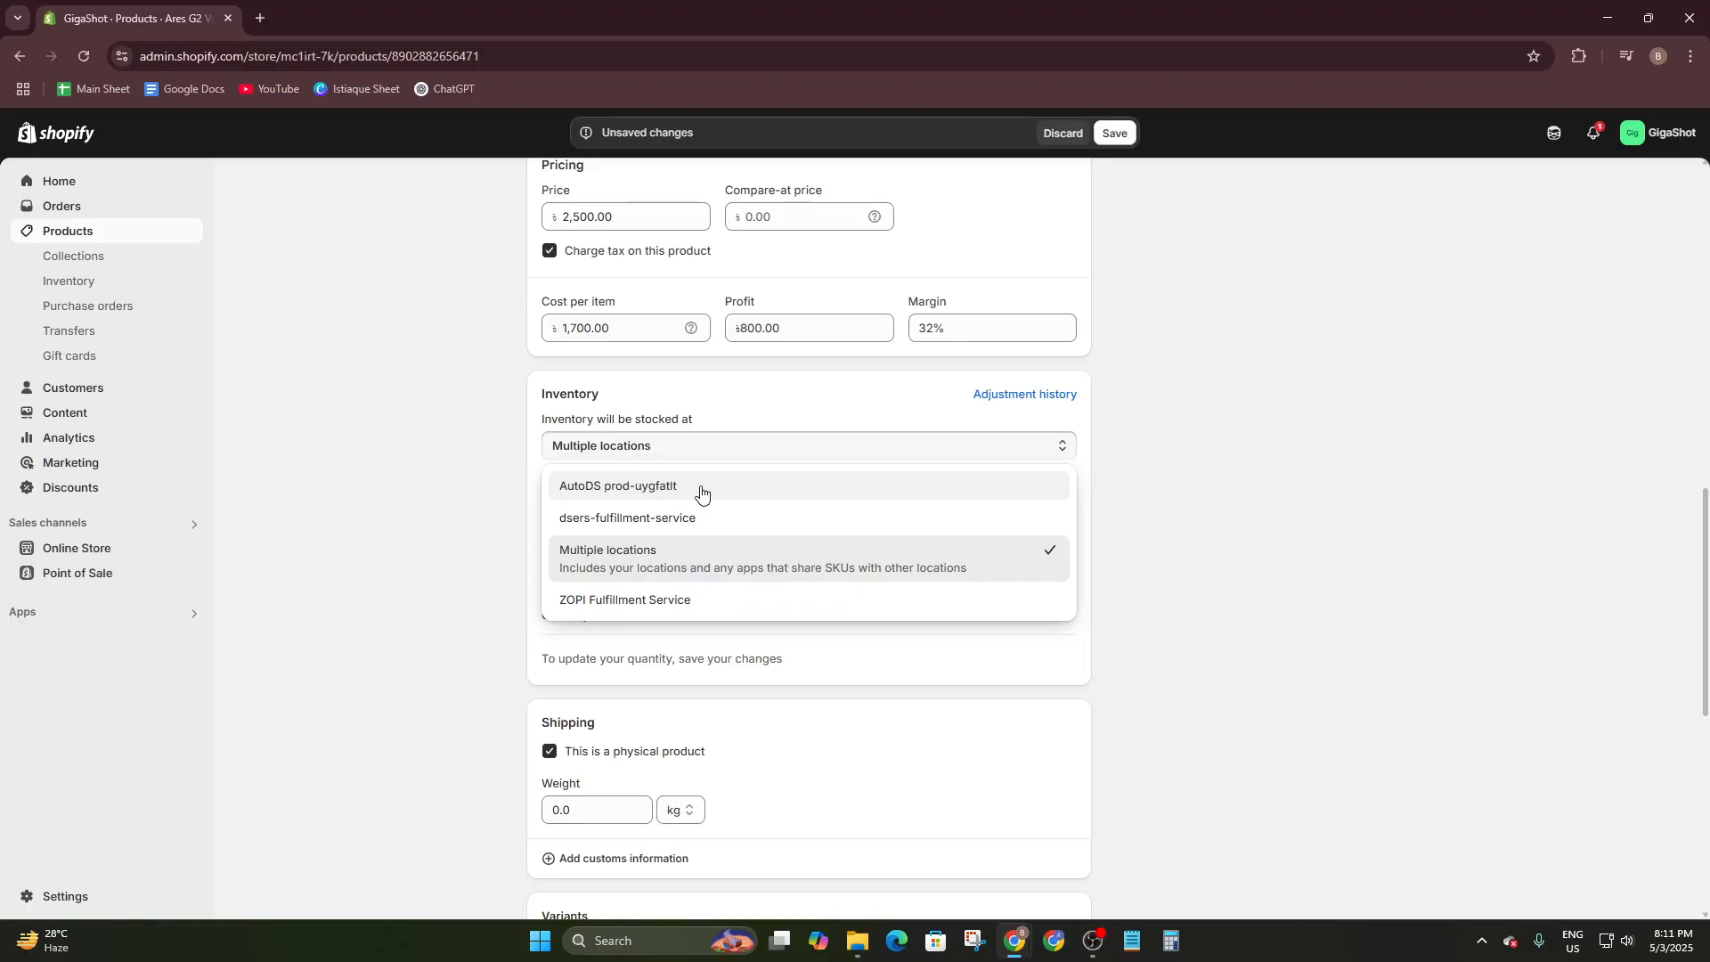
{"action": "left_click", "coordinate": [663, 487]}
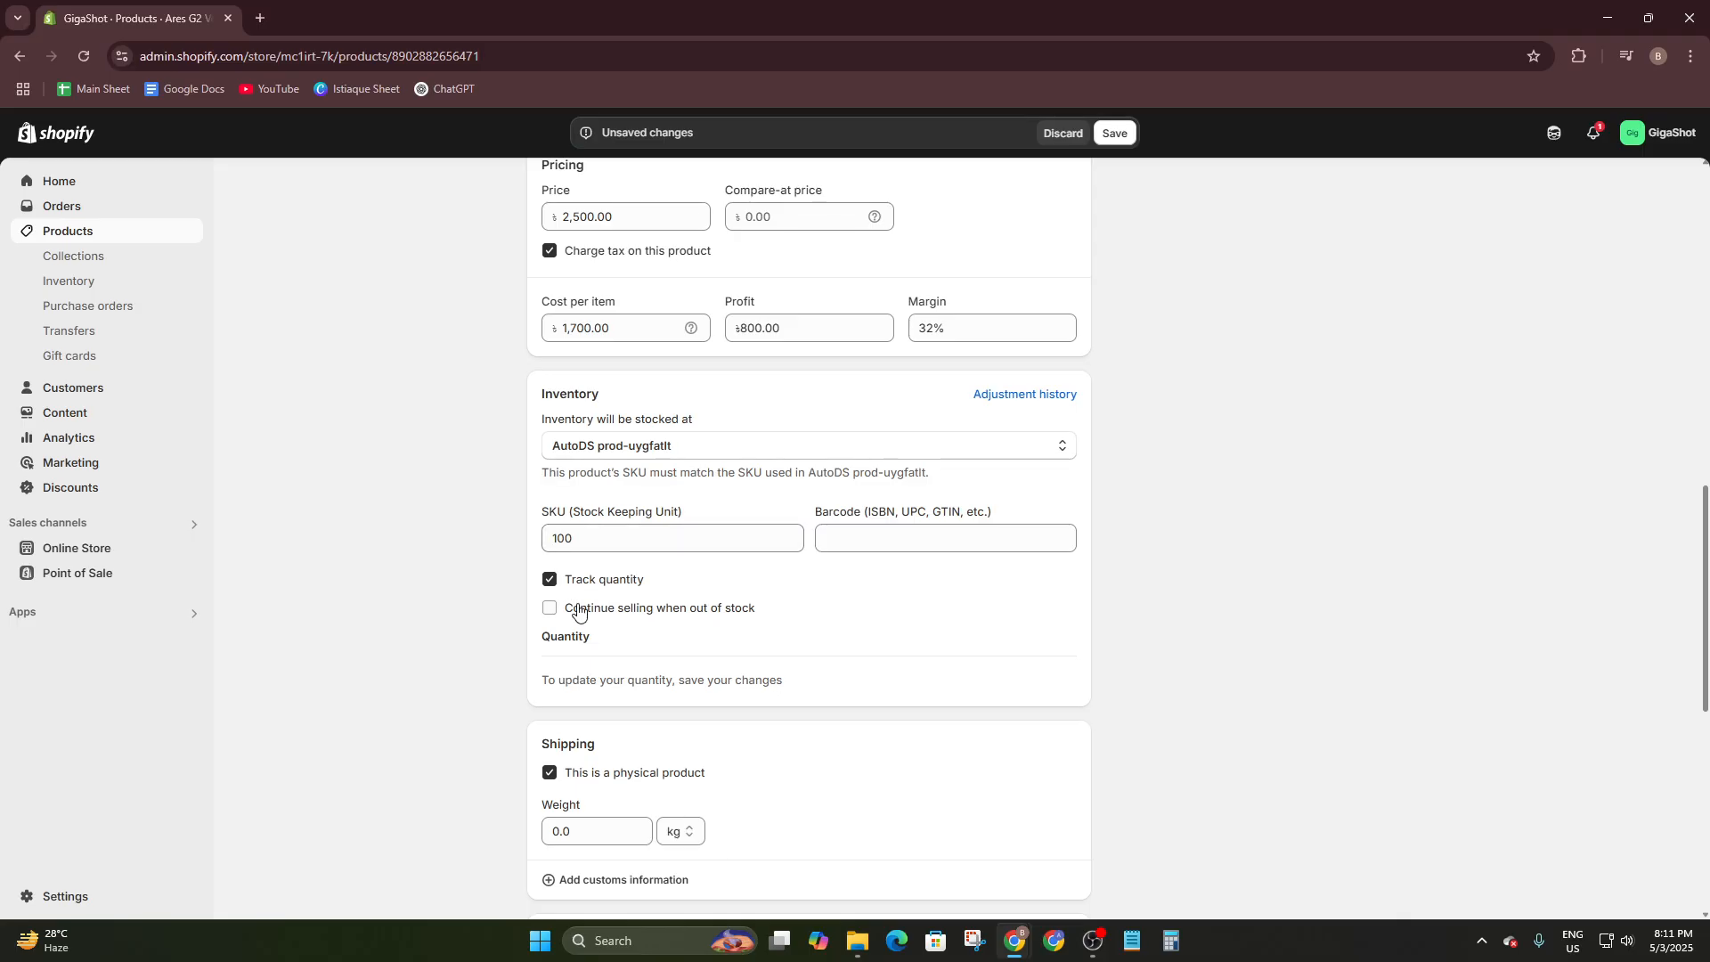
Set the product's shipping weight to 1.5 kg and add the customs information fields.
{"action": "scroll", "coordinate": [573, 603], "scroll_direction": "down", "scroll_amount": 1}
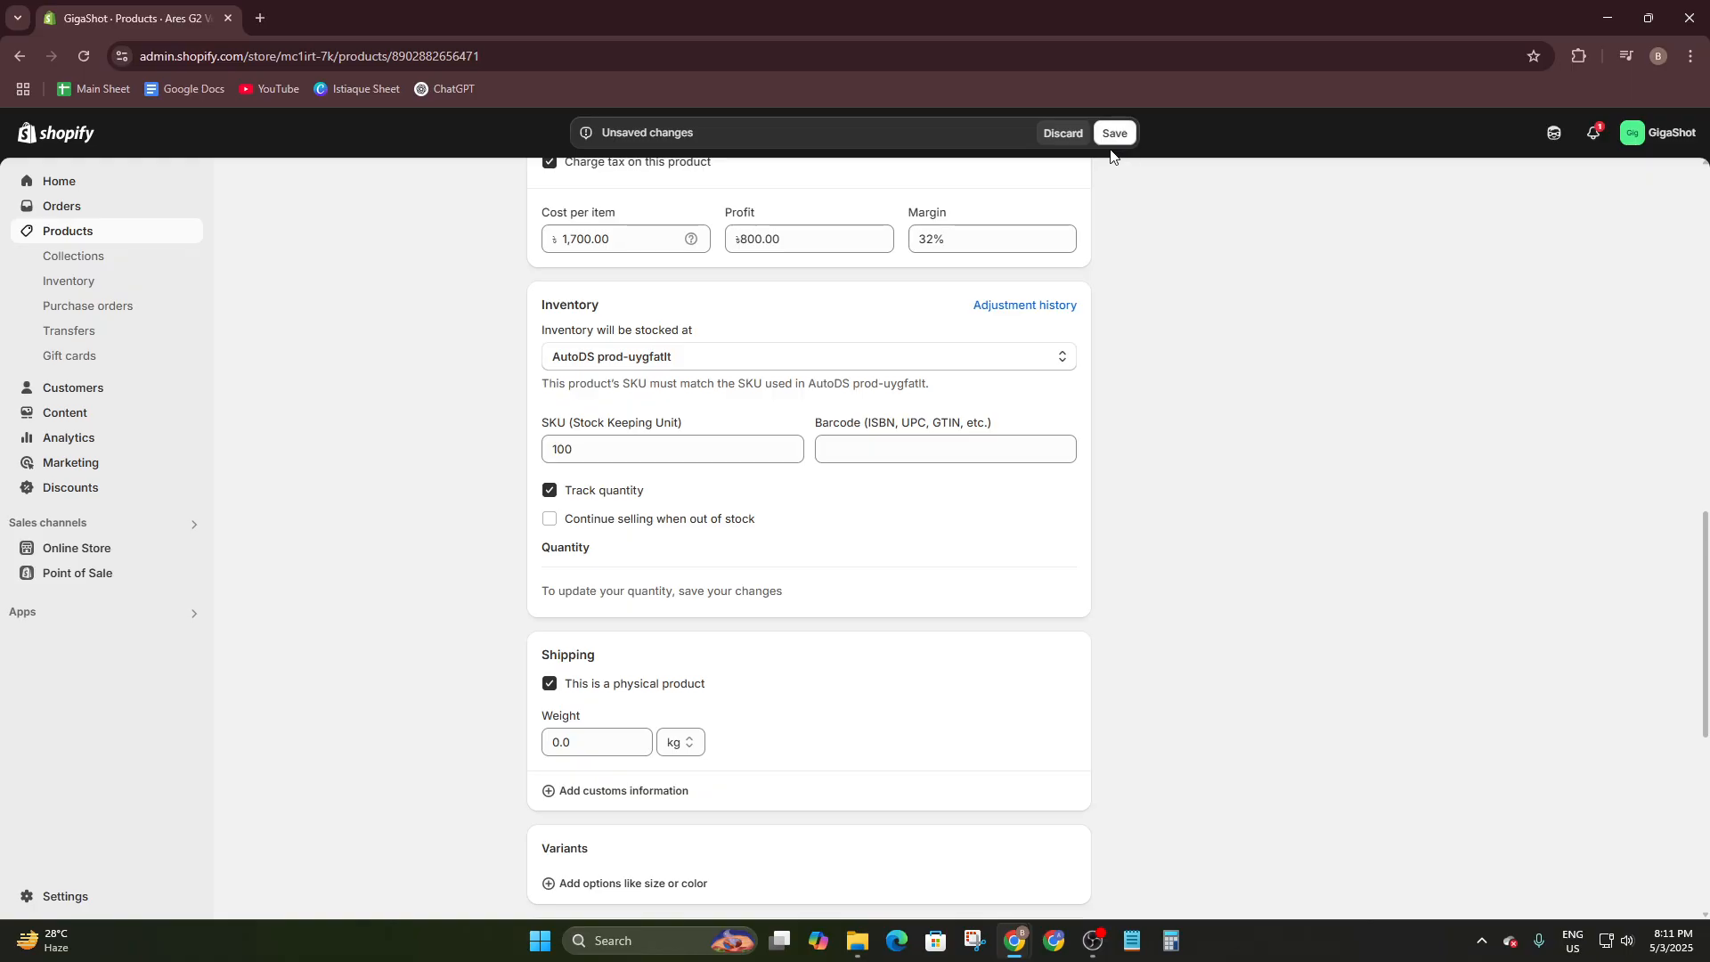
{"action": "scroll", "coordinate": [691, 448], "scroll_direction": "down", "scroll_amount": 1}
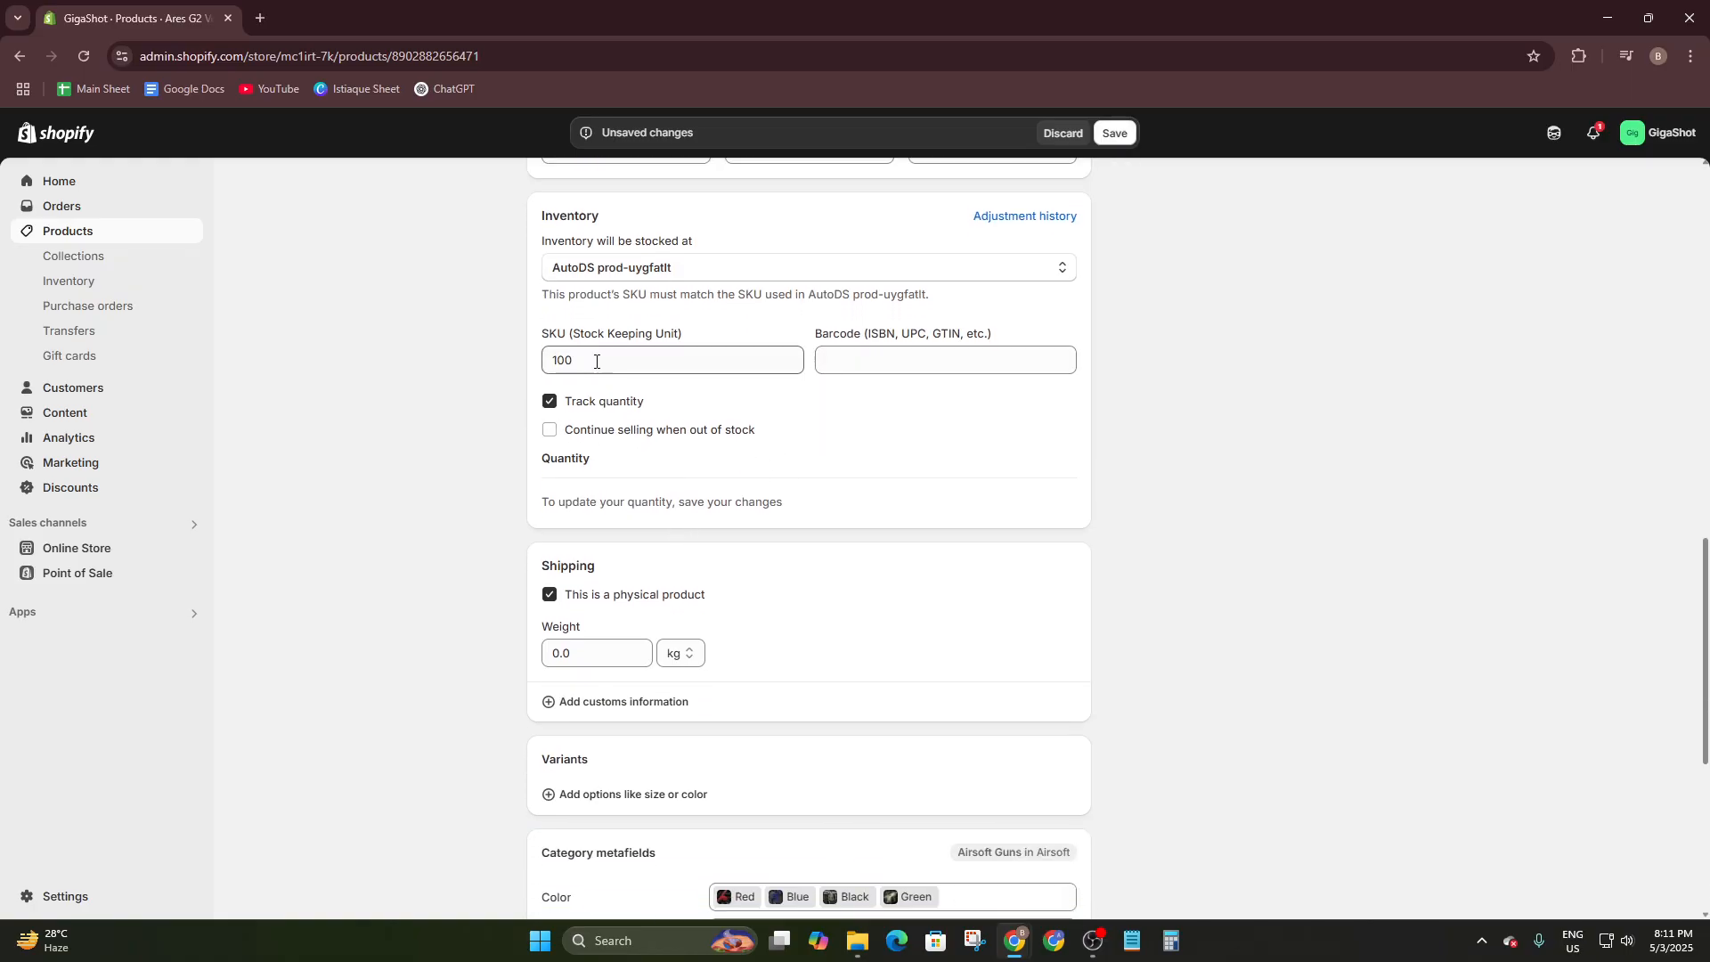
{"action": "scroll", "coordinate": [621, 352], "scroll_direction": "down", "scroll_amount": 1}
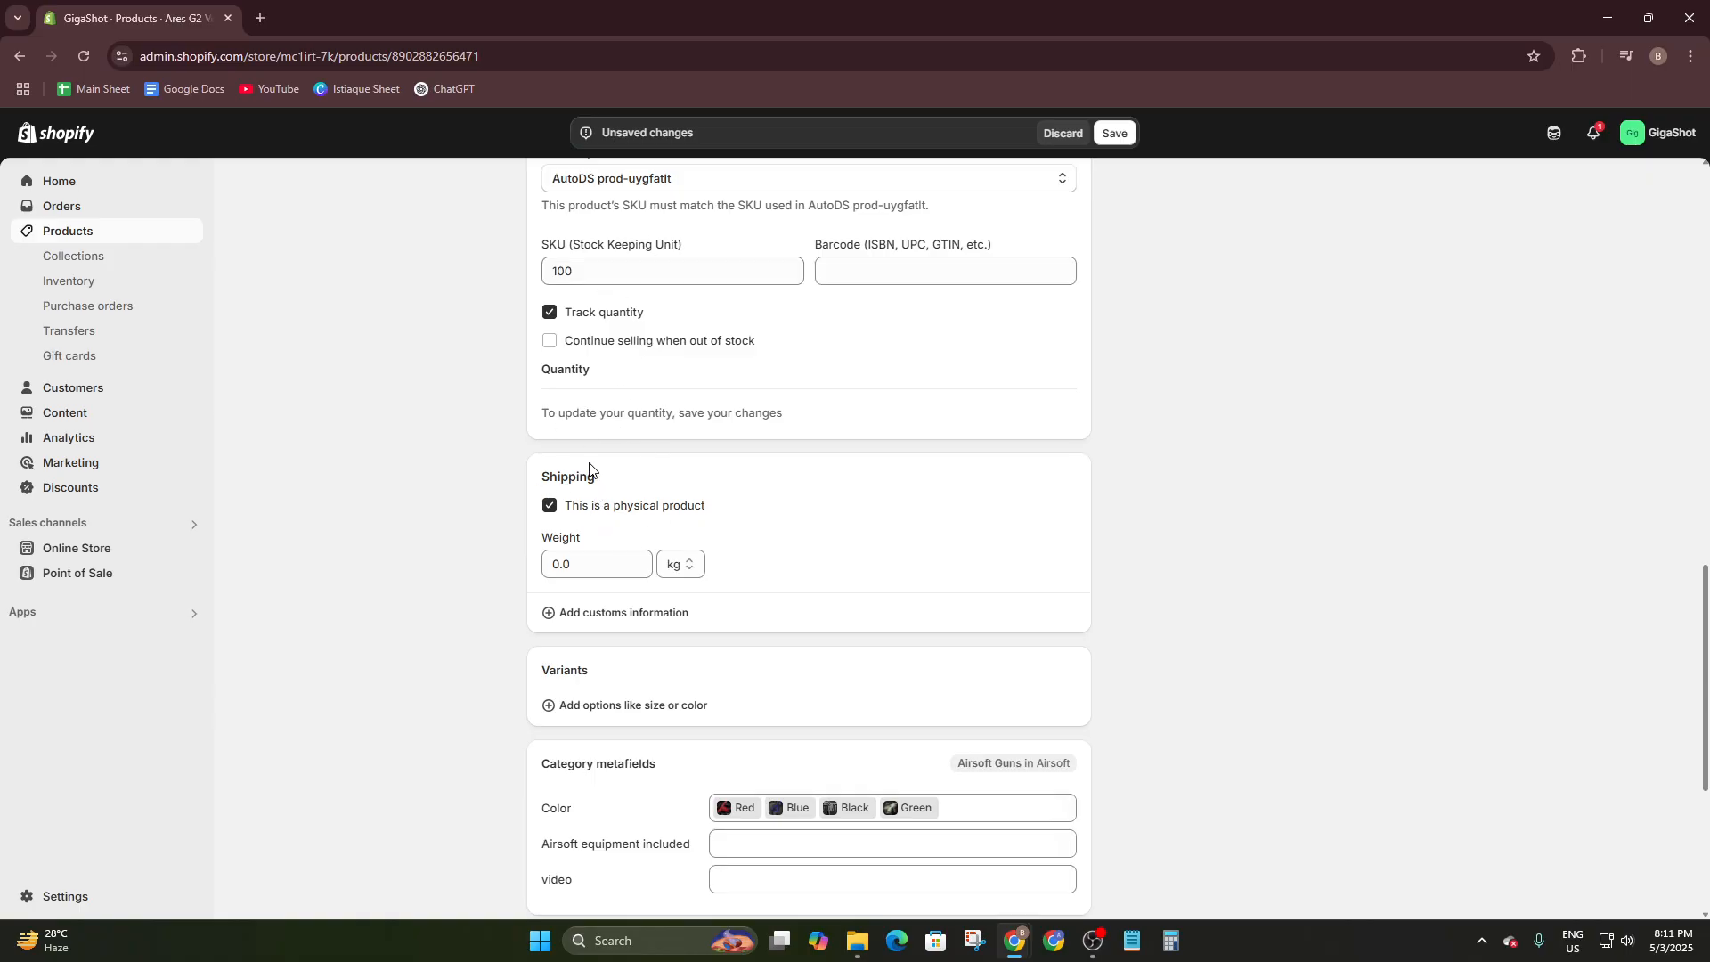
{"action": "scroll", "coordinate": [583, 495], "scroll_direction": "down", "scroll_amount": 1}
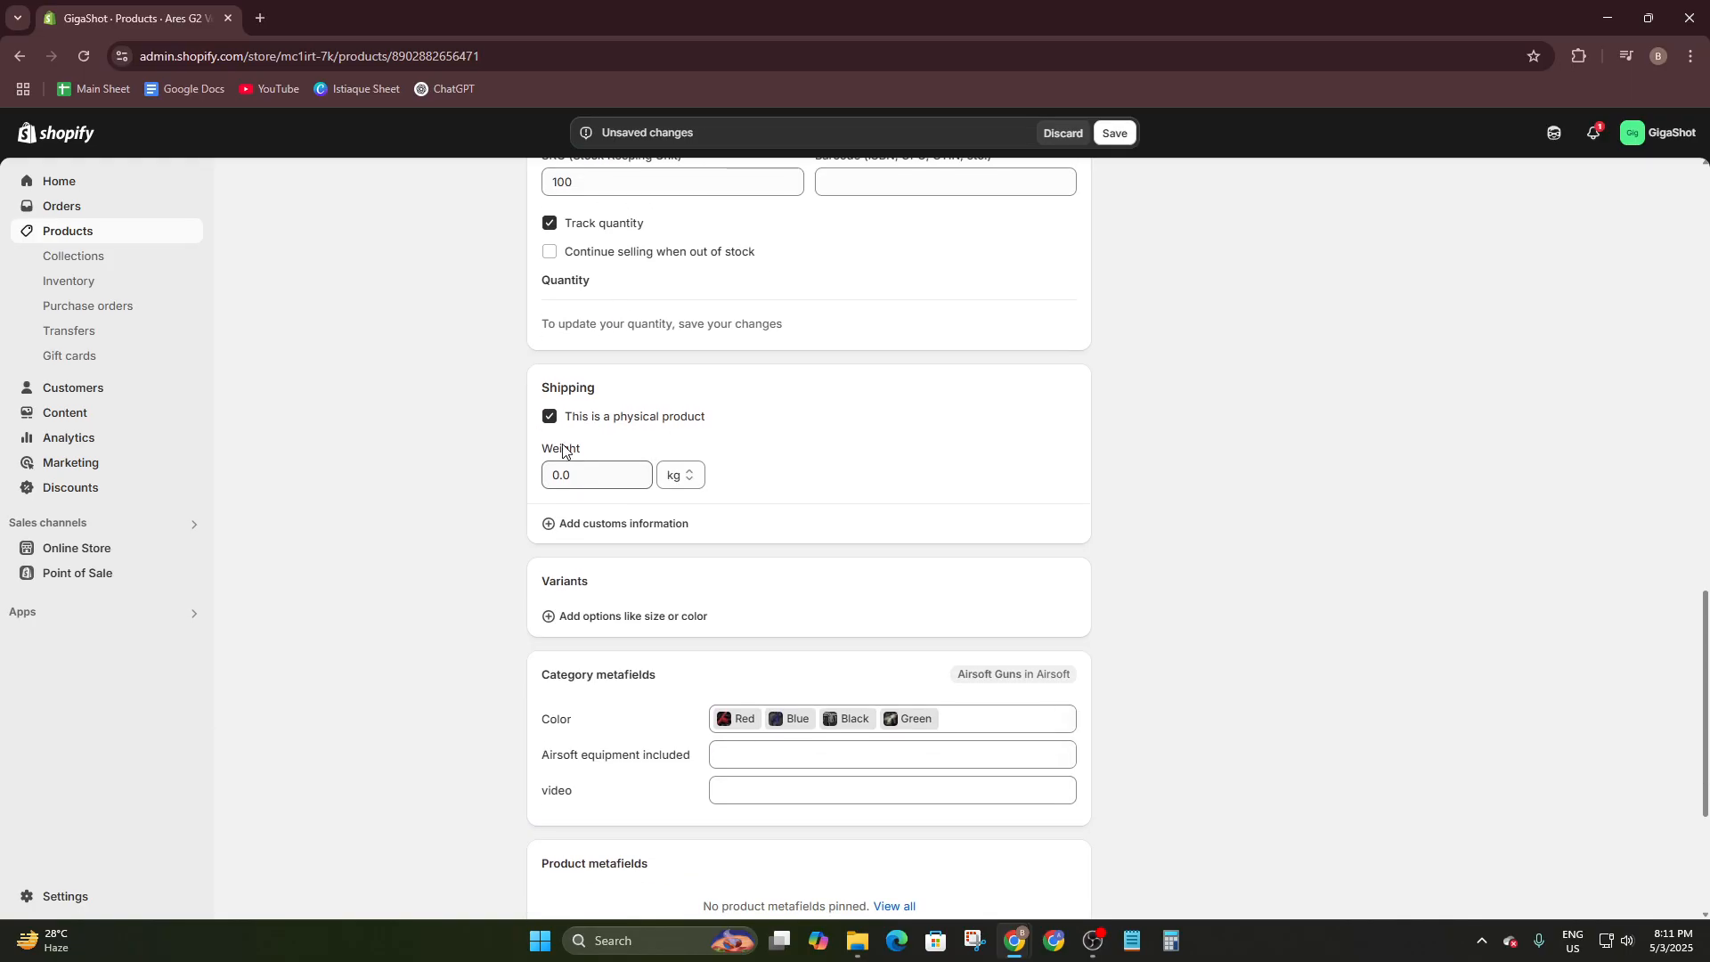
{"action": "left_click", "coordinate": [592, 476]}
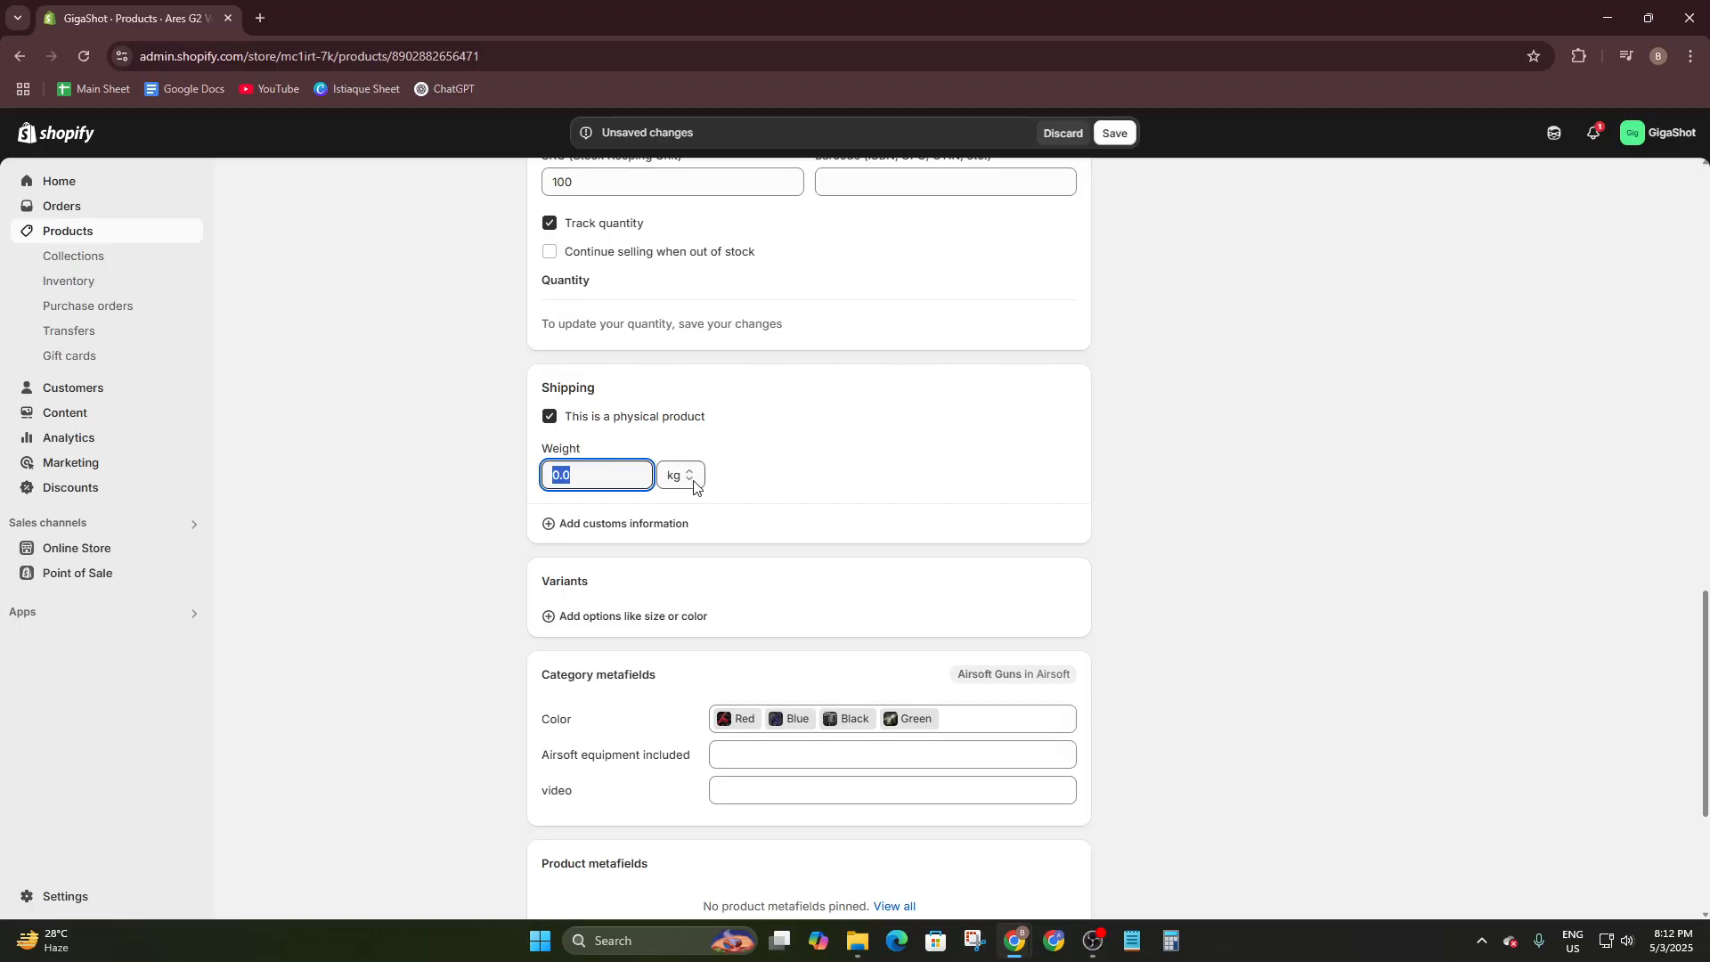
{"action": "left_click_drag", "start_coordinate": [542, 386], "coordinate": [634, 396]}
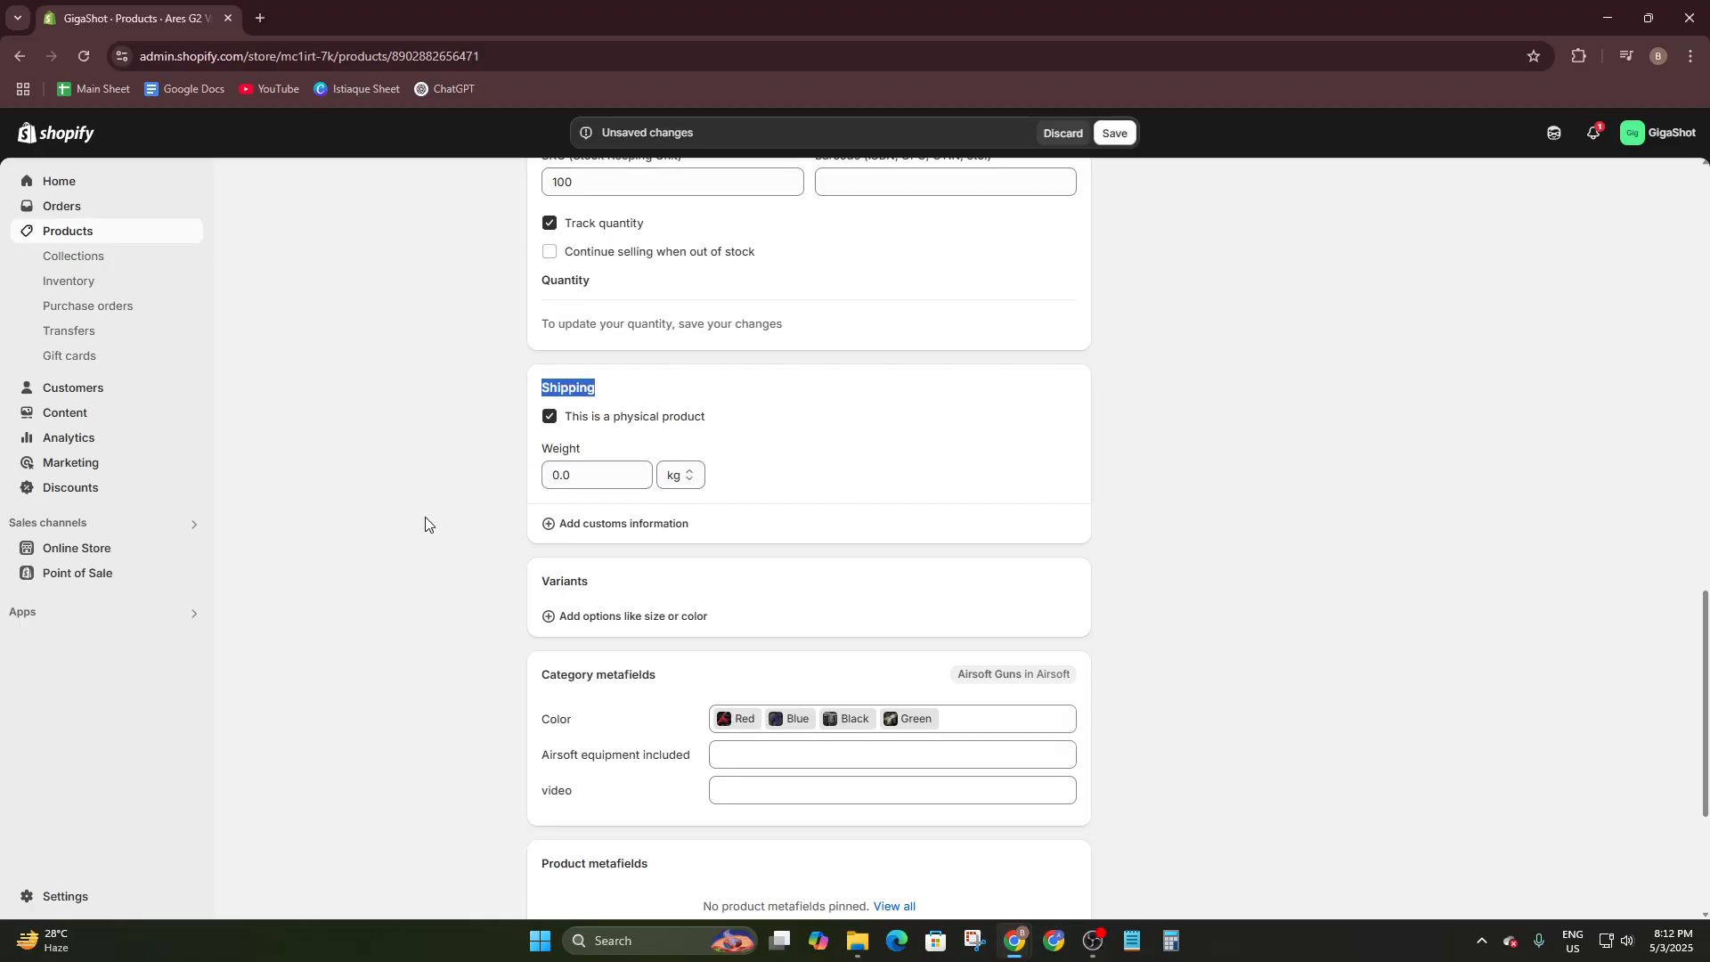
{"action": "left_click", "coordinate": [623, 475]}
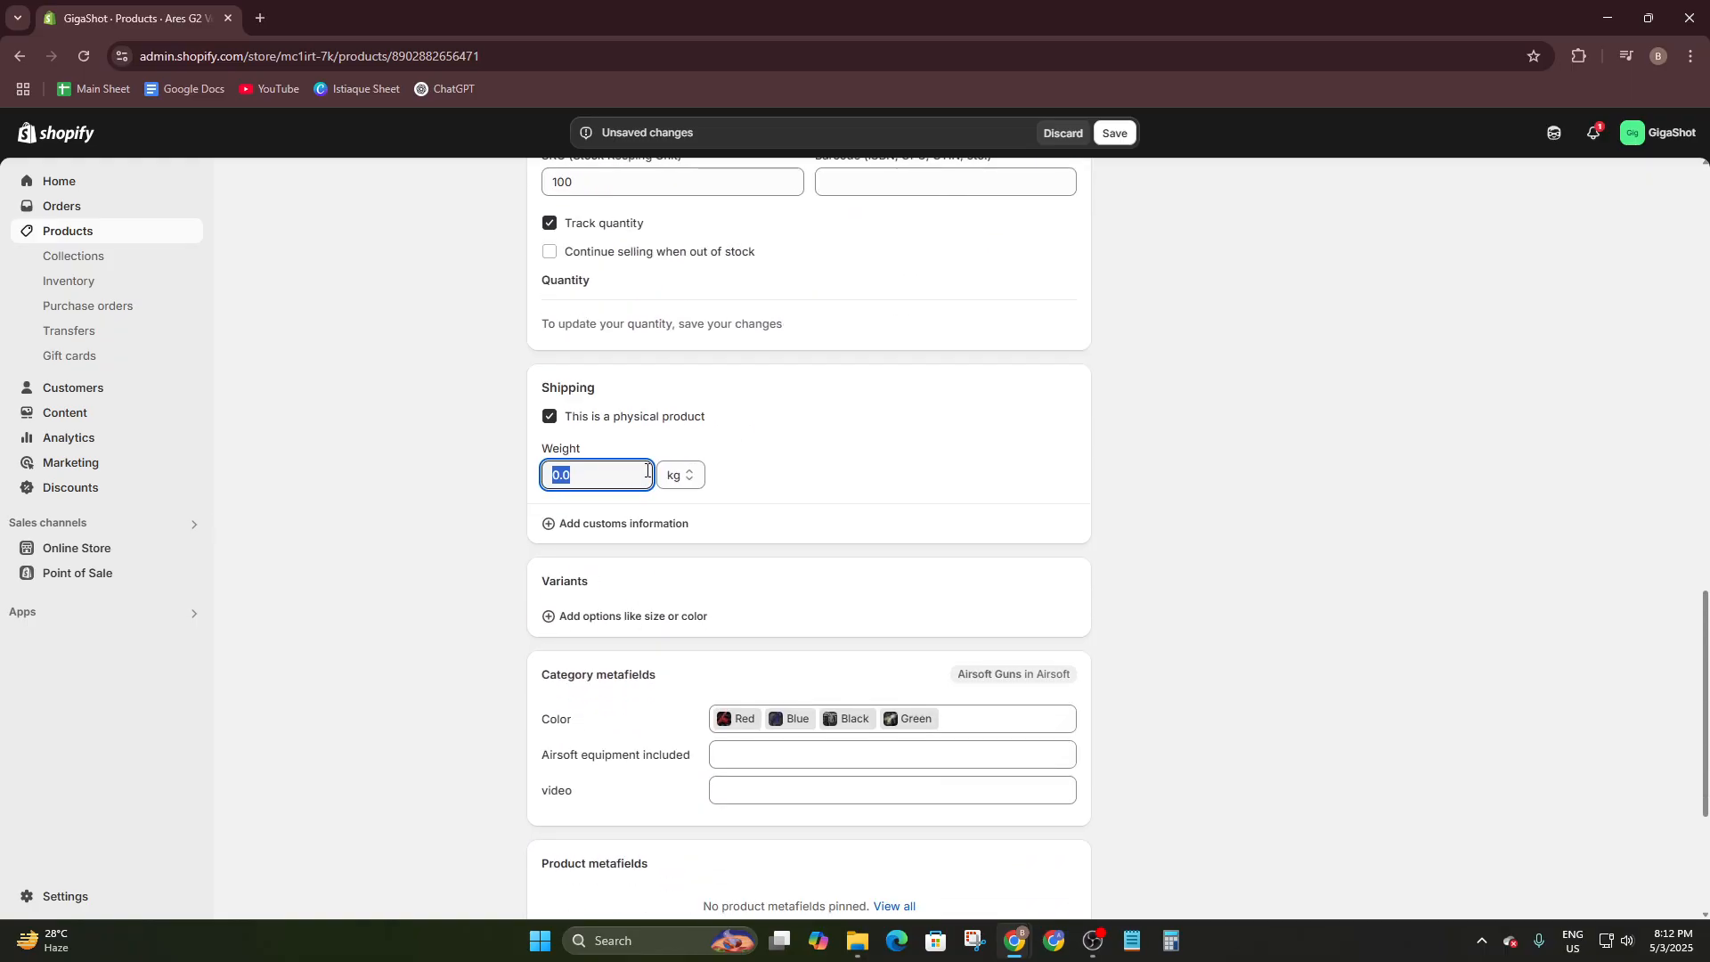
{"action": "type", "text": "09"}
{"action": "type", "text": "1.5"}
{"action": "left_click", "coordinate": [577, 525]}
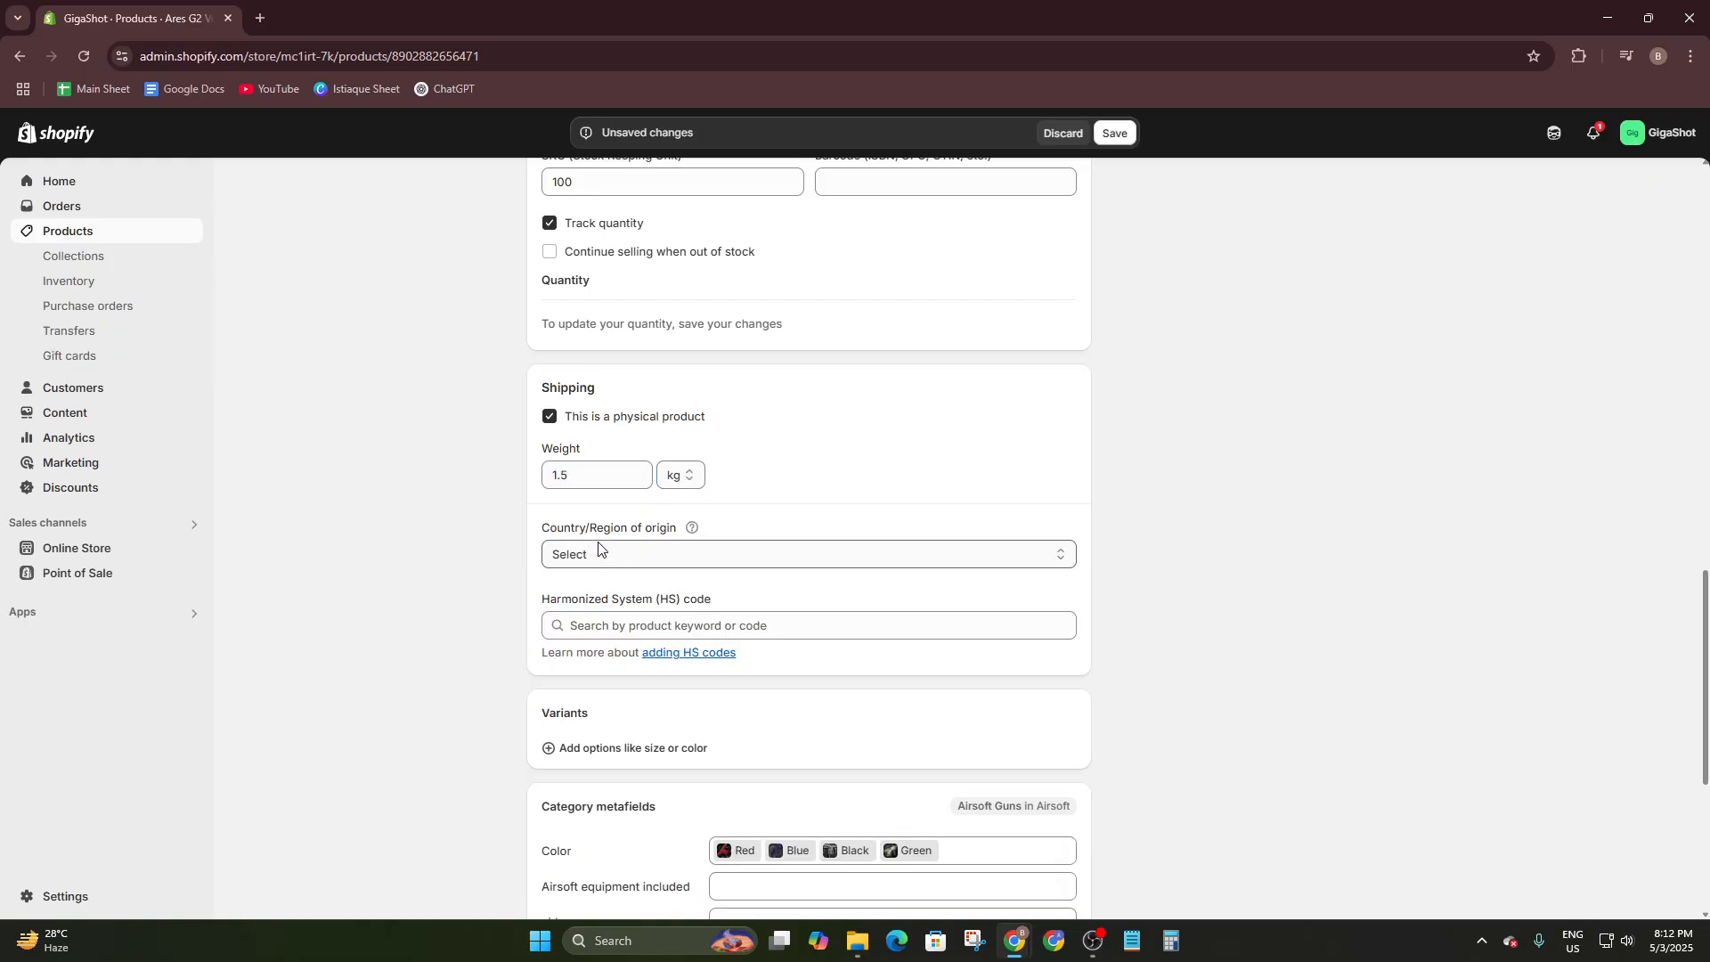
Choose Afghanistan as the country/region of origin and look through the other countries on offer.
{"action": "left_click", "coordinate": [645, 555]}
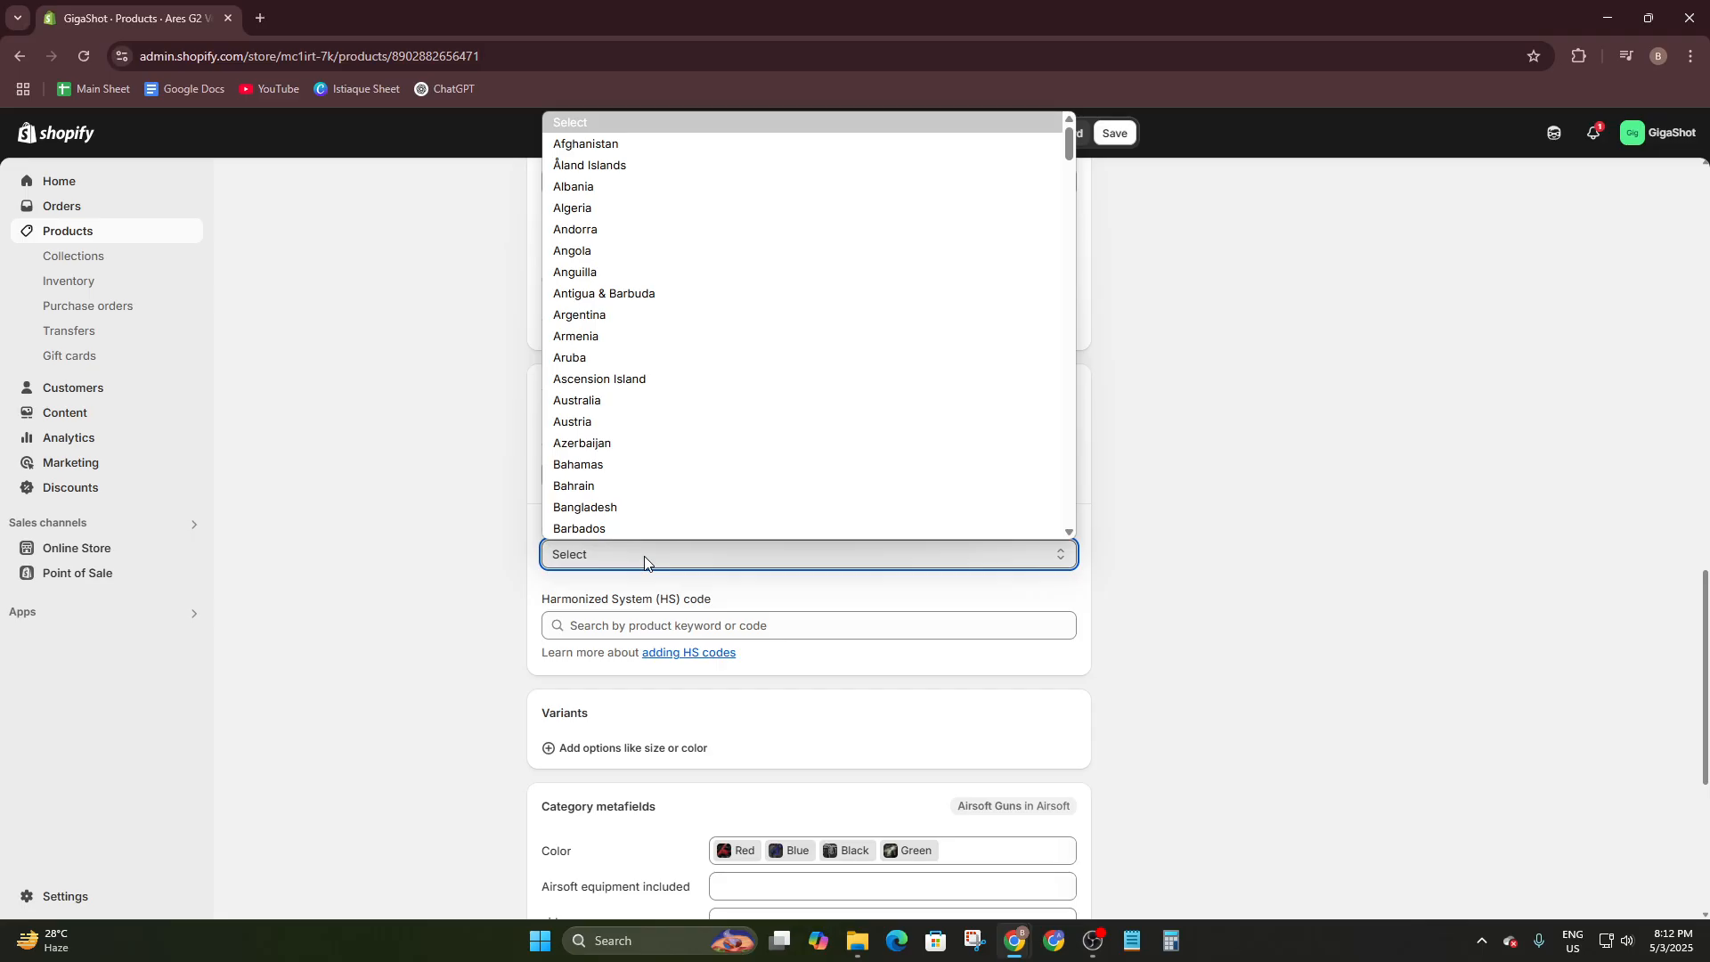
{"action": "left_click", "coordinate": [630, 614]}
{"action": "left_click", "coordinate": [762, 552]}
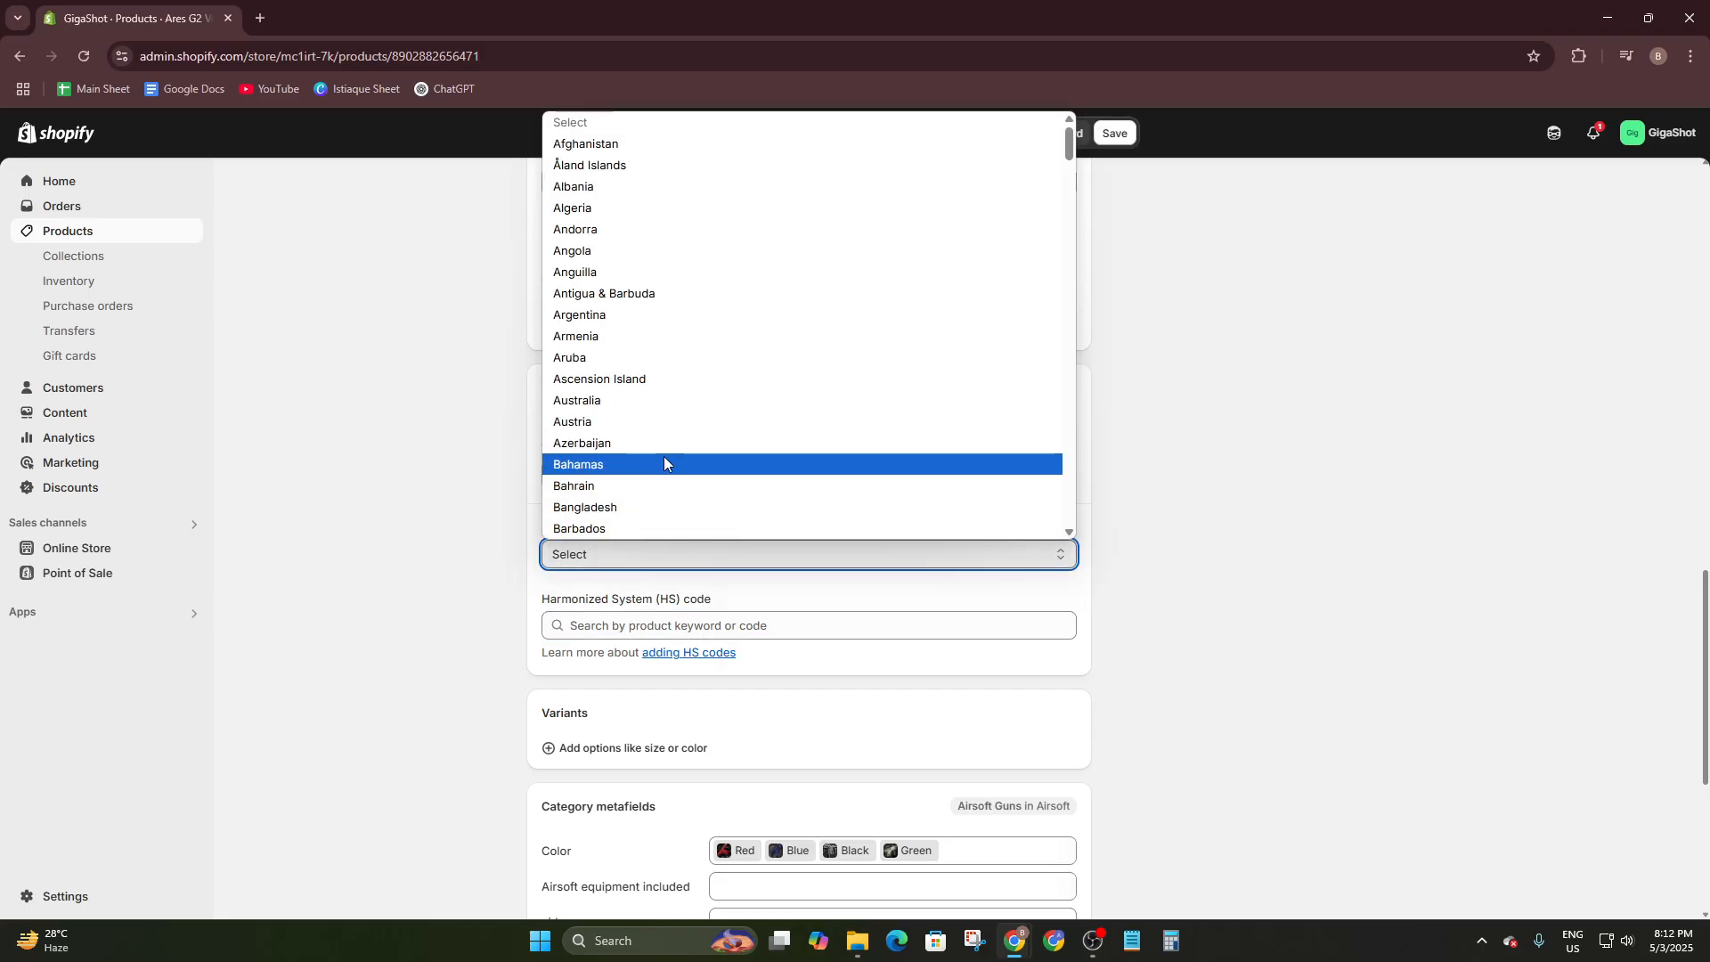
{"action": "left_click", "coordinate": [586, 142]}
{"action": "left_click", "coordinate": [634, 555]}
{"action": "scroll", "coordinate": [668, 328], "scroll_direction": "down", "scroll_amount": 10}
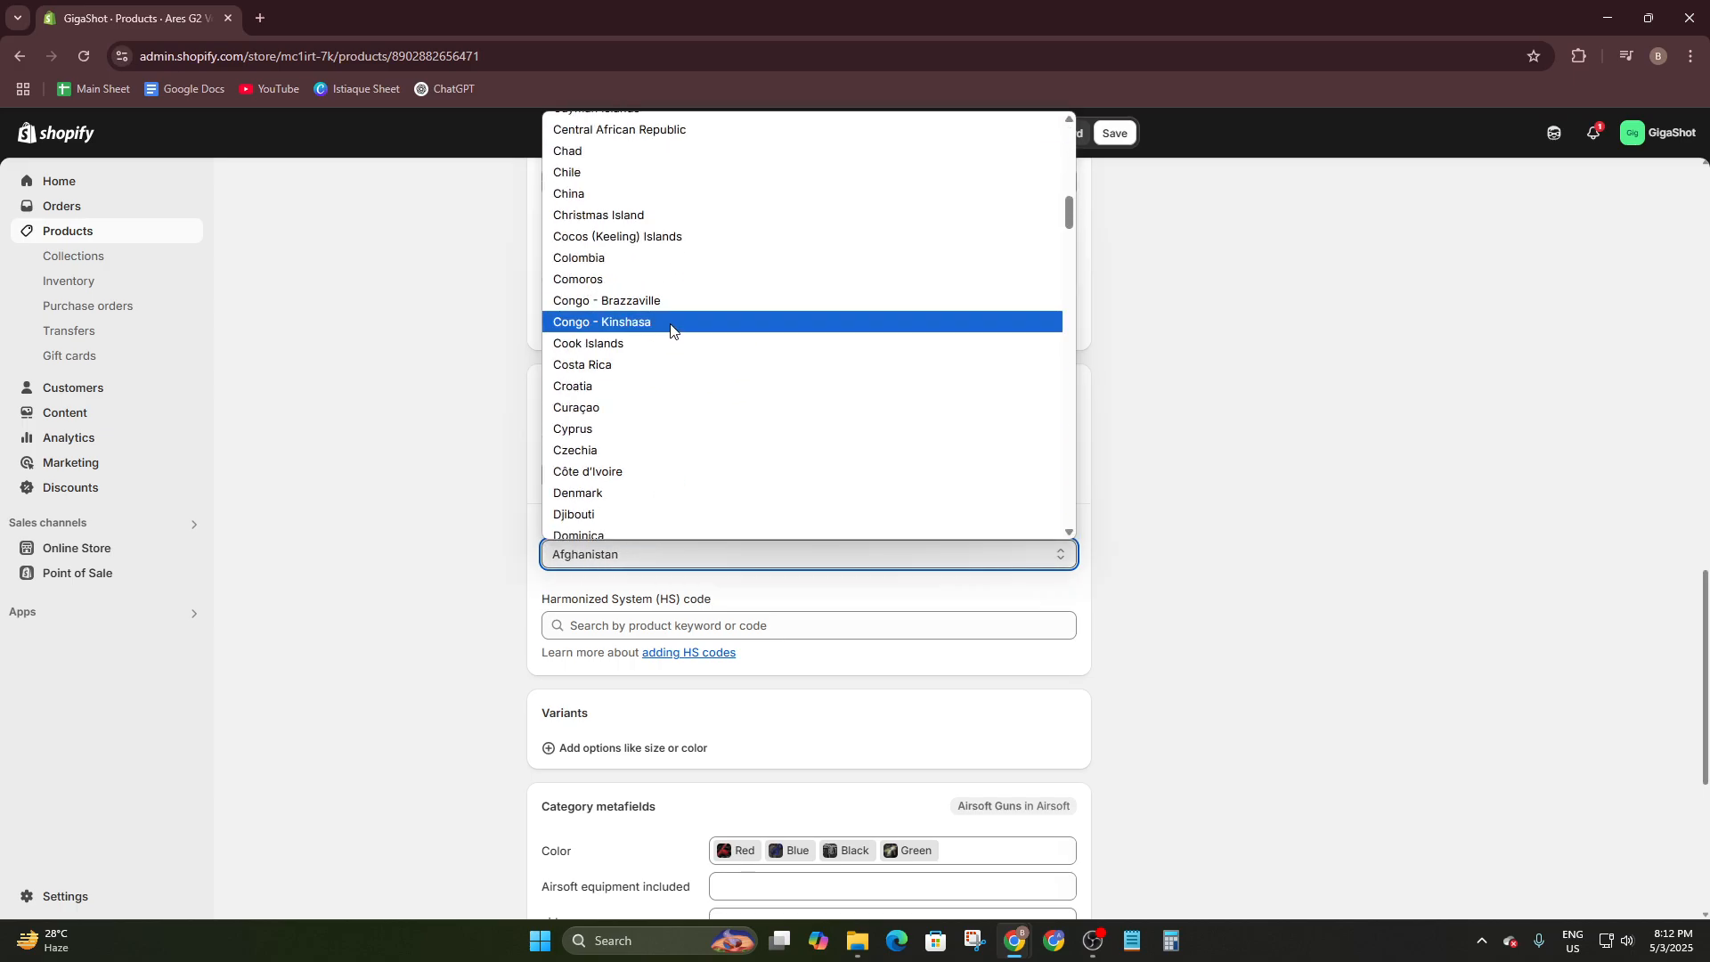
{"action": "left_click", "coordinate": [726, 614]}
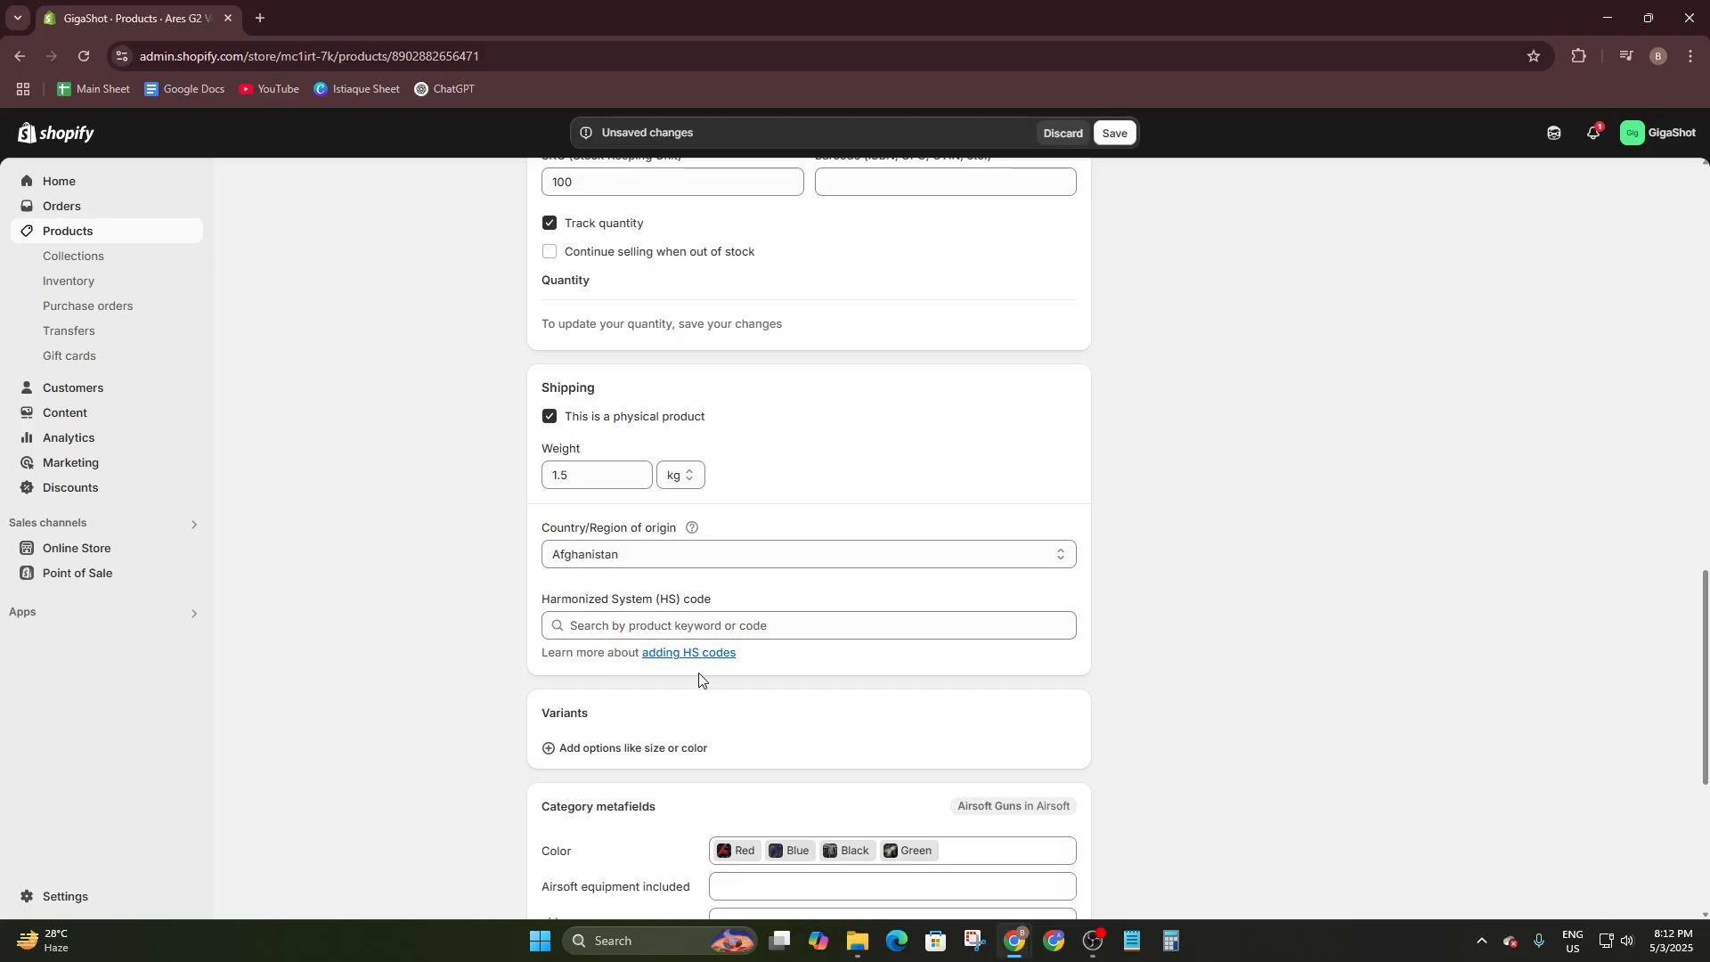
Set the country/region of origin to United States and leave the Harmonized System code empty.
{"action": "left_click", "coordinate": [656, 552]}
{"action": "scroll", "coordinate": [611, 498], "scroll_direction": "down", "scroll_amount": 20}
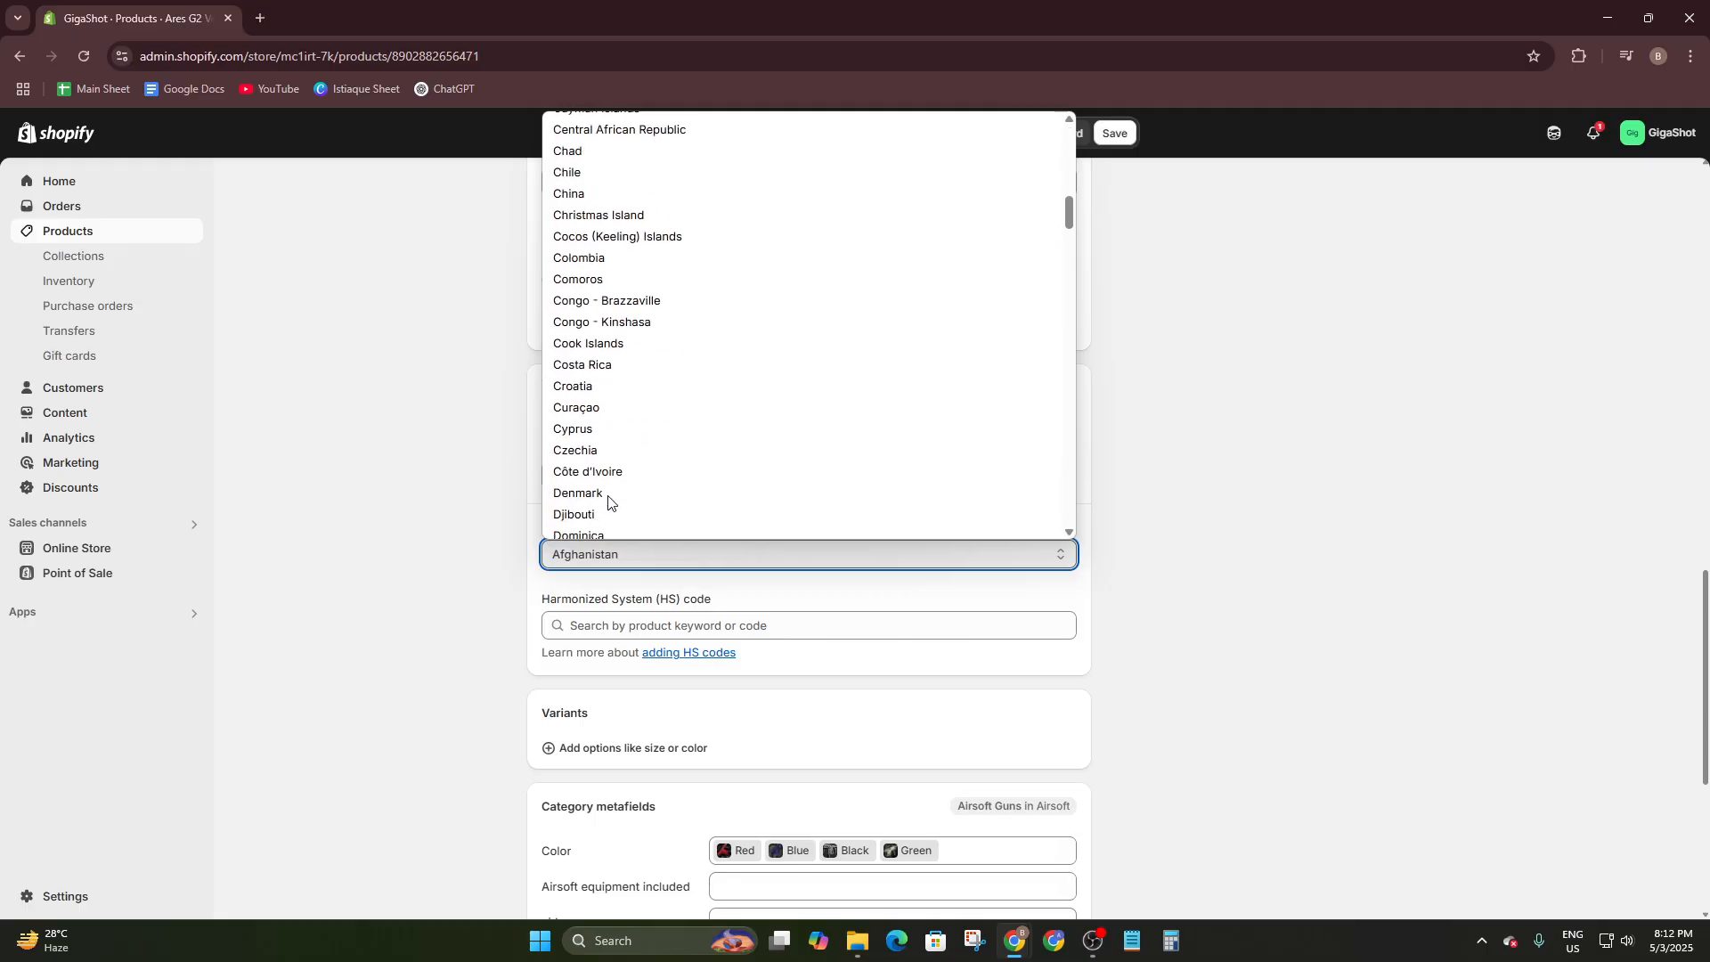
{"action": "scroll", "coordinate": [614, 495], "scroll_direction": "down", "scroll_amount": 10}
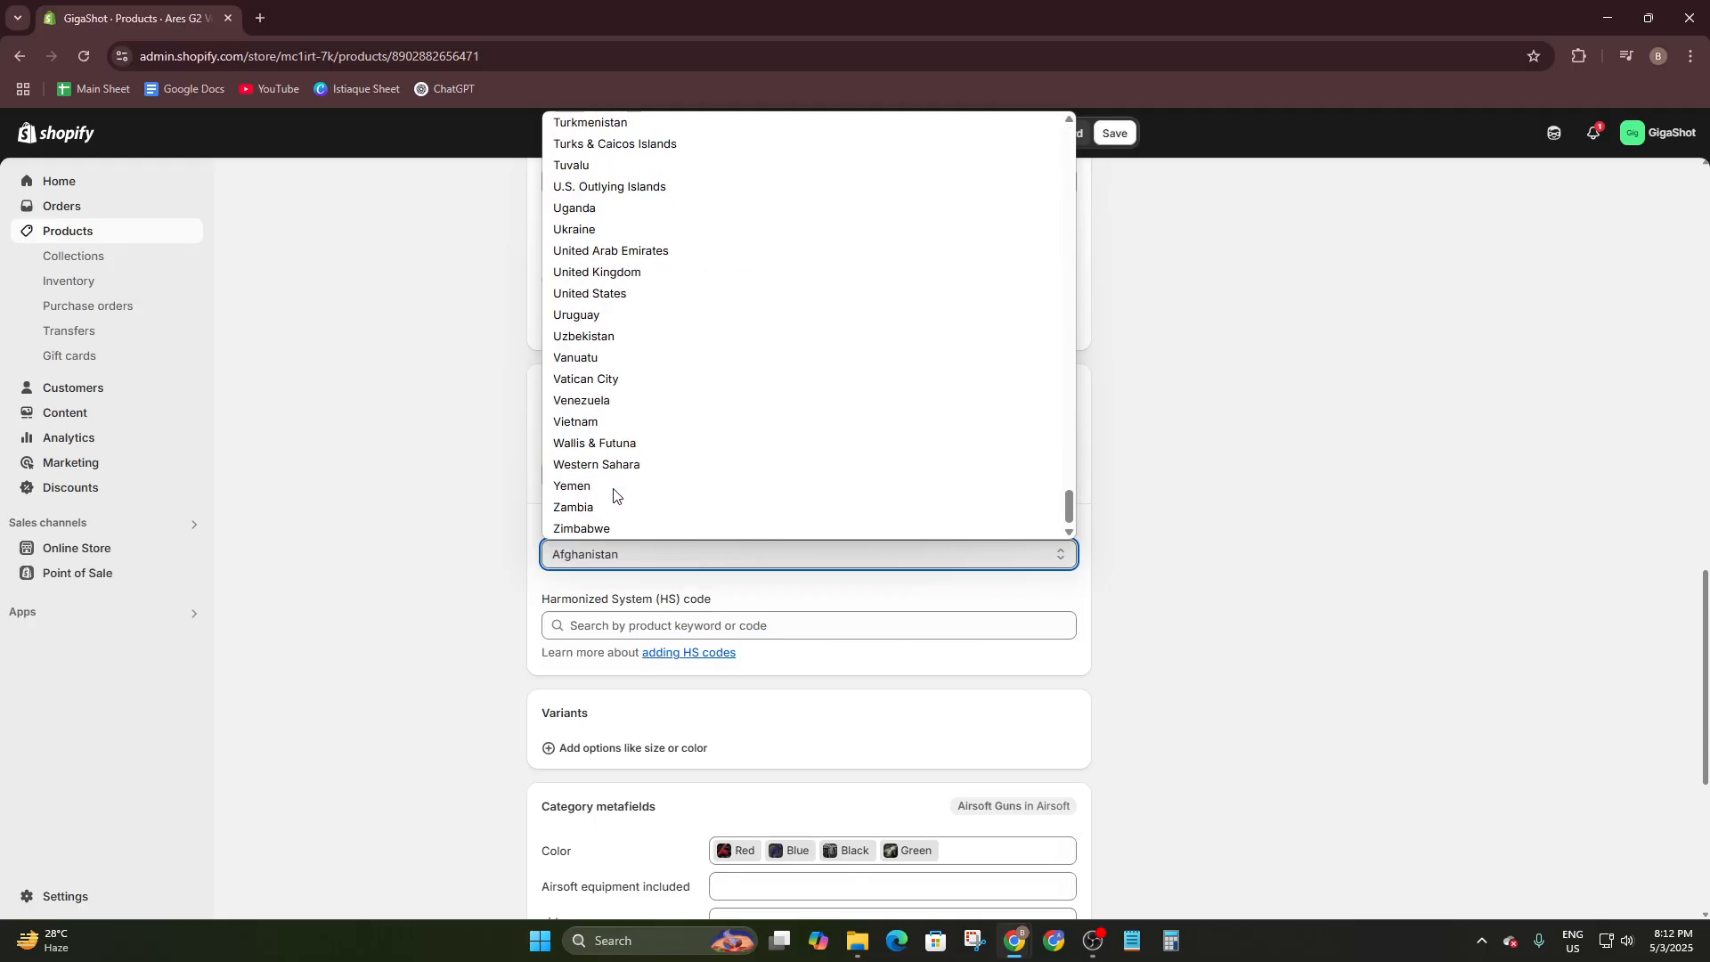
{"action": "left_click", "coordinate": [606, 285]}
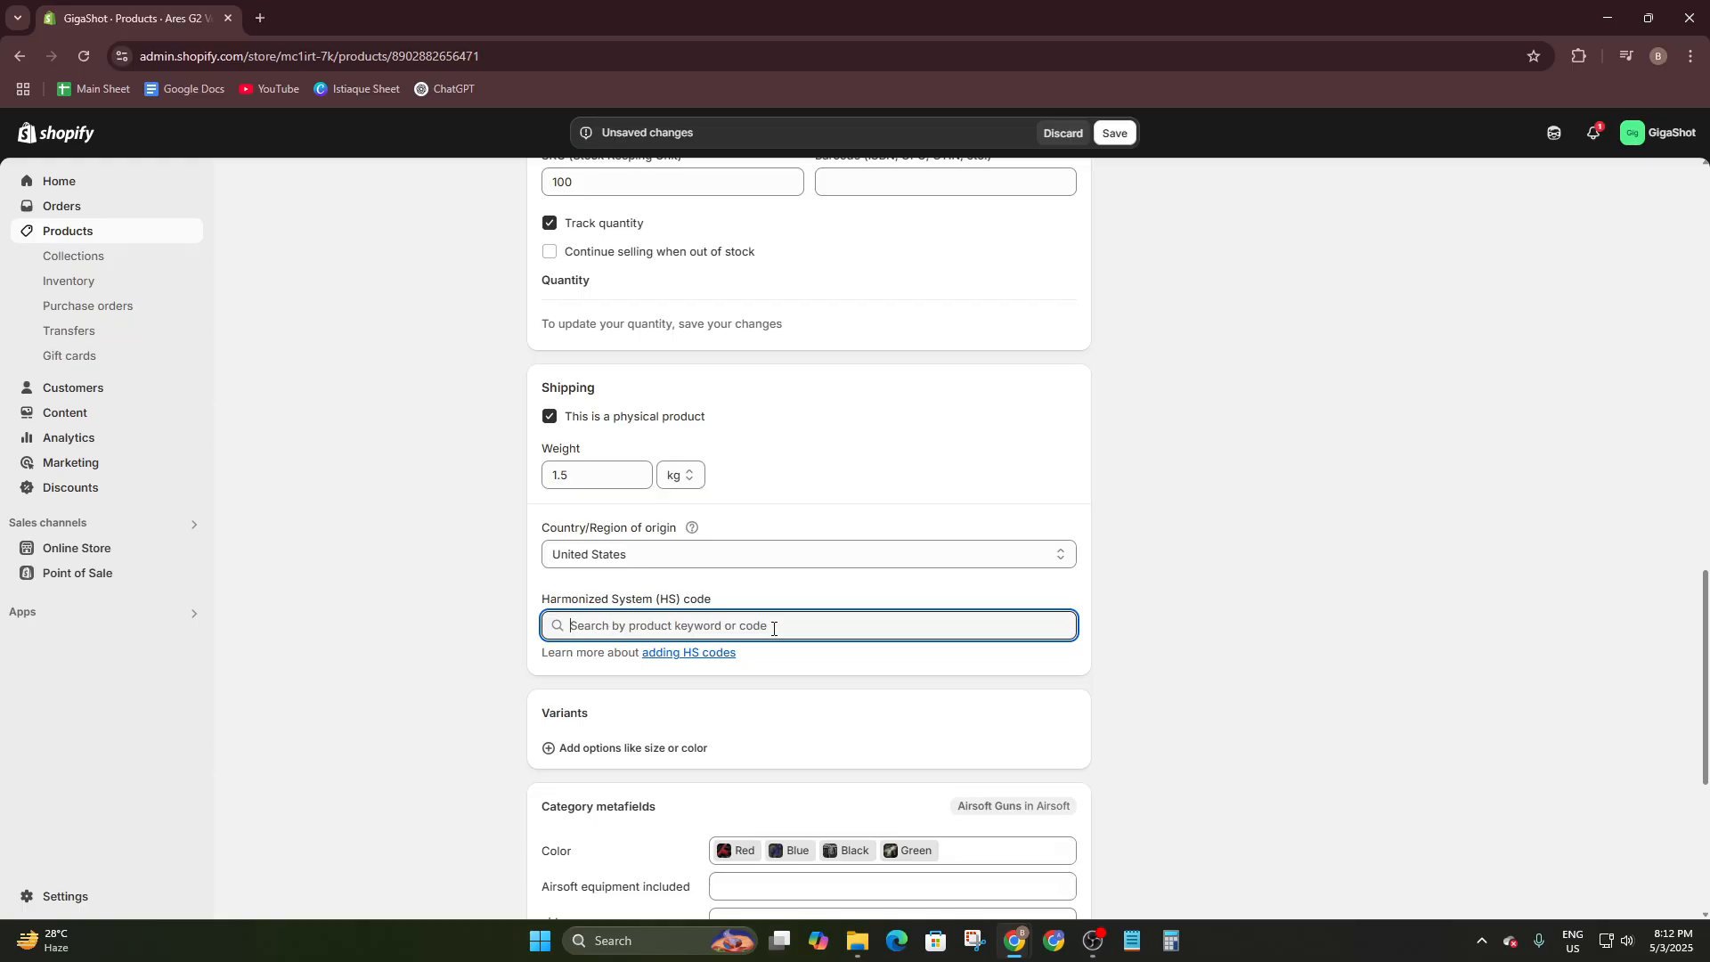
{"action": "left_click", "coordinate": [1184, 628]}
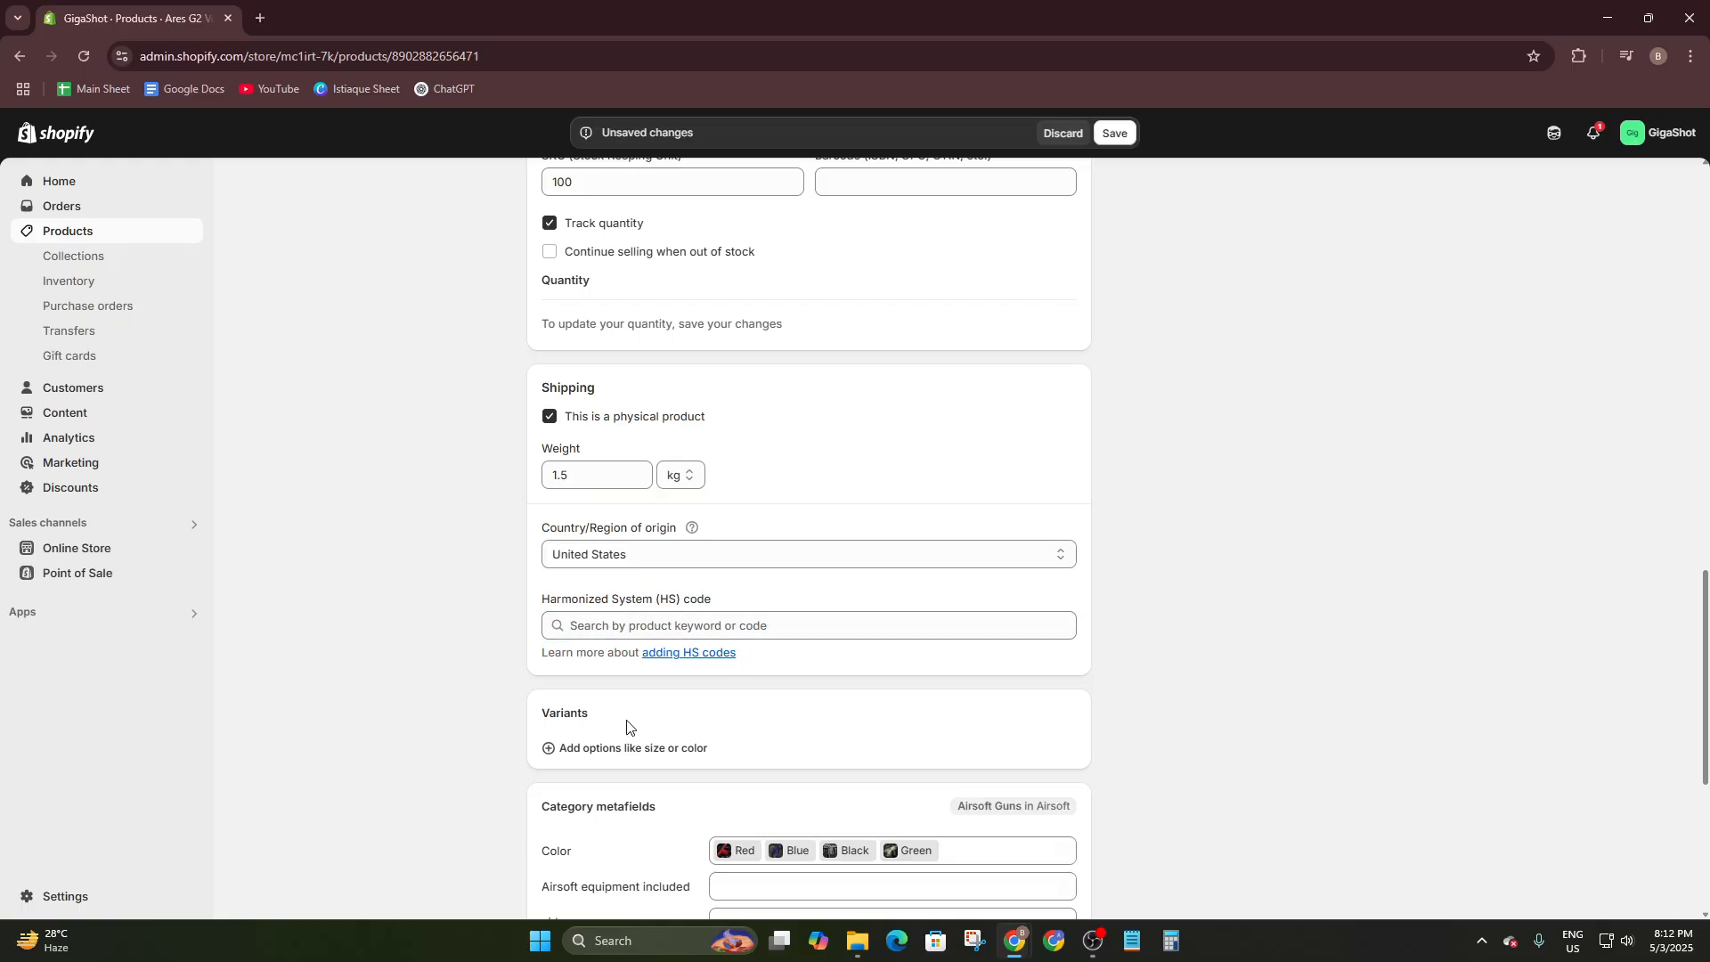
Examine the options offered for product variants and the category metafields for color, included airsoft equipment and video.
{"action": "scroll", "coordinate": [634, 685], "scroll_direction": "down", "scroll_amount": 1}
{"action": "scroll", "coordinate": [739, 570], "scroll_direction": "down", "scroll_amount": 2}
{"action": "scroll", "coordinate": [623, 499], "scroll_direction": "up", "scroll_amount": 2}
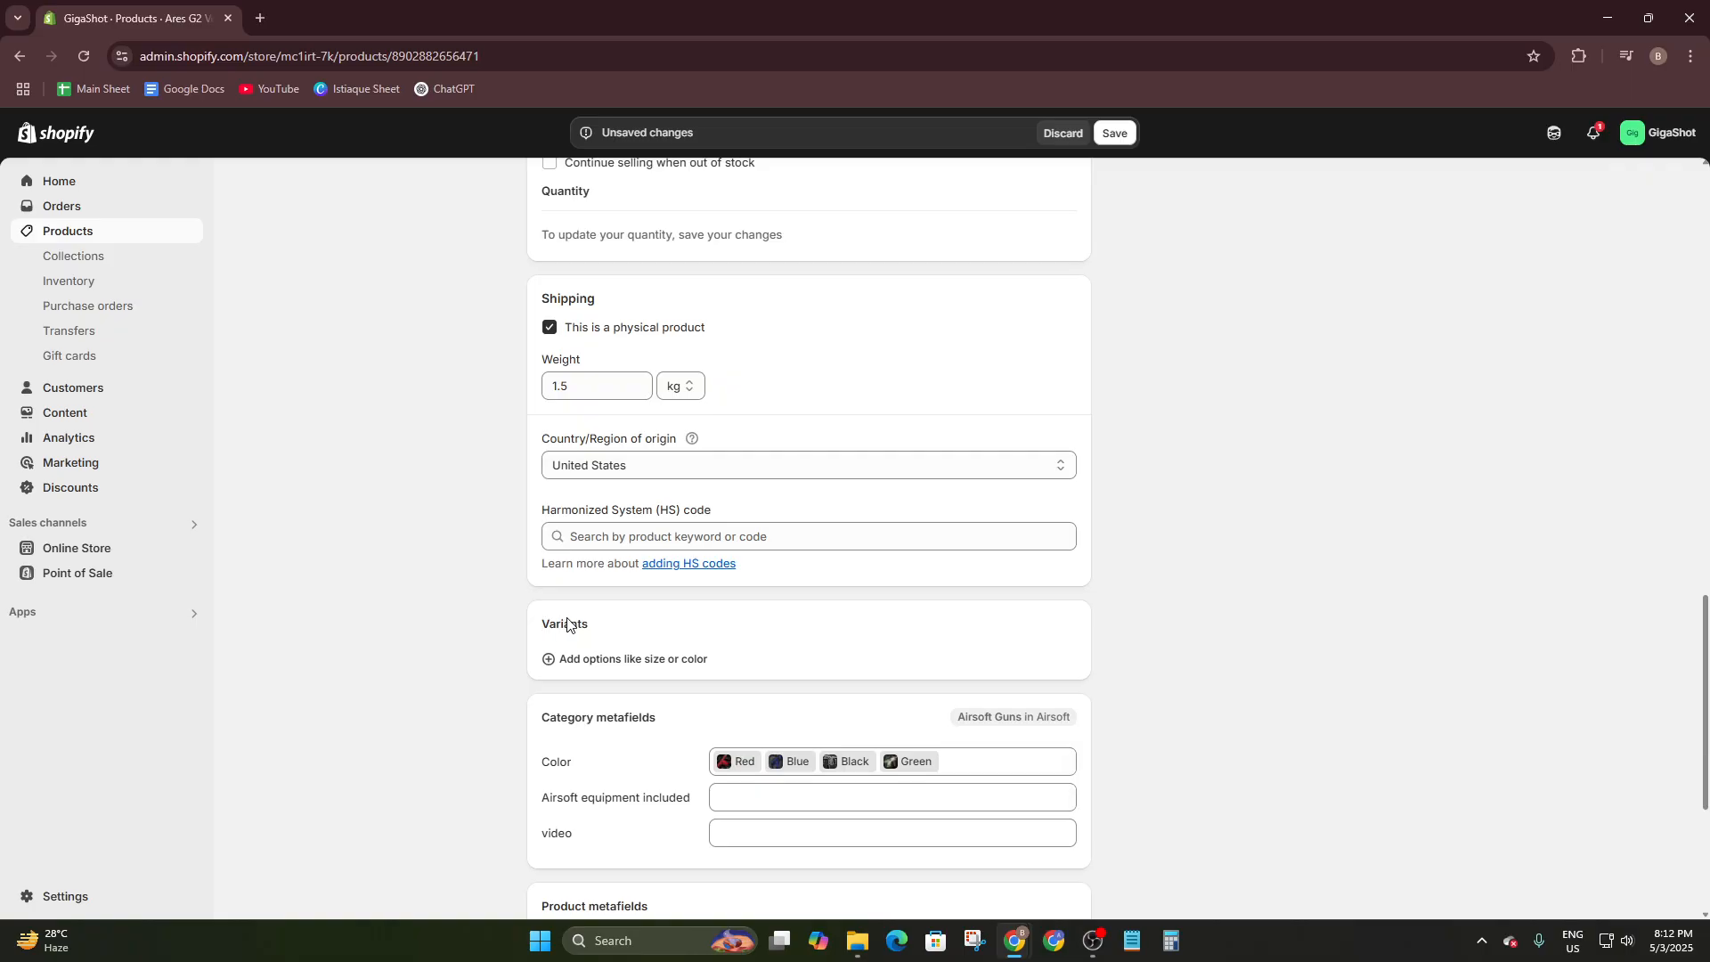
{"action": "scroll", "coordinate": [606, 629], "scroll_direction": "down", "scroll_amount": 1}
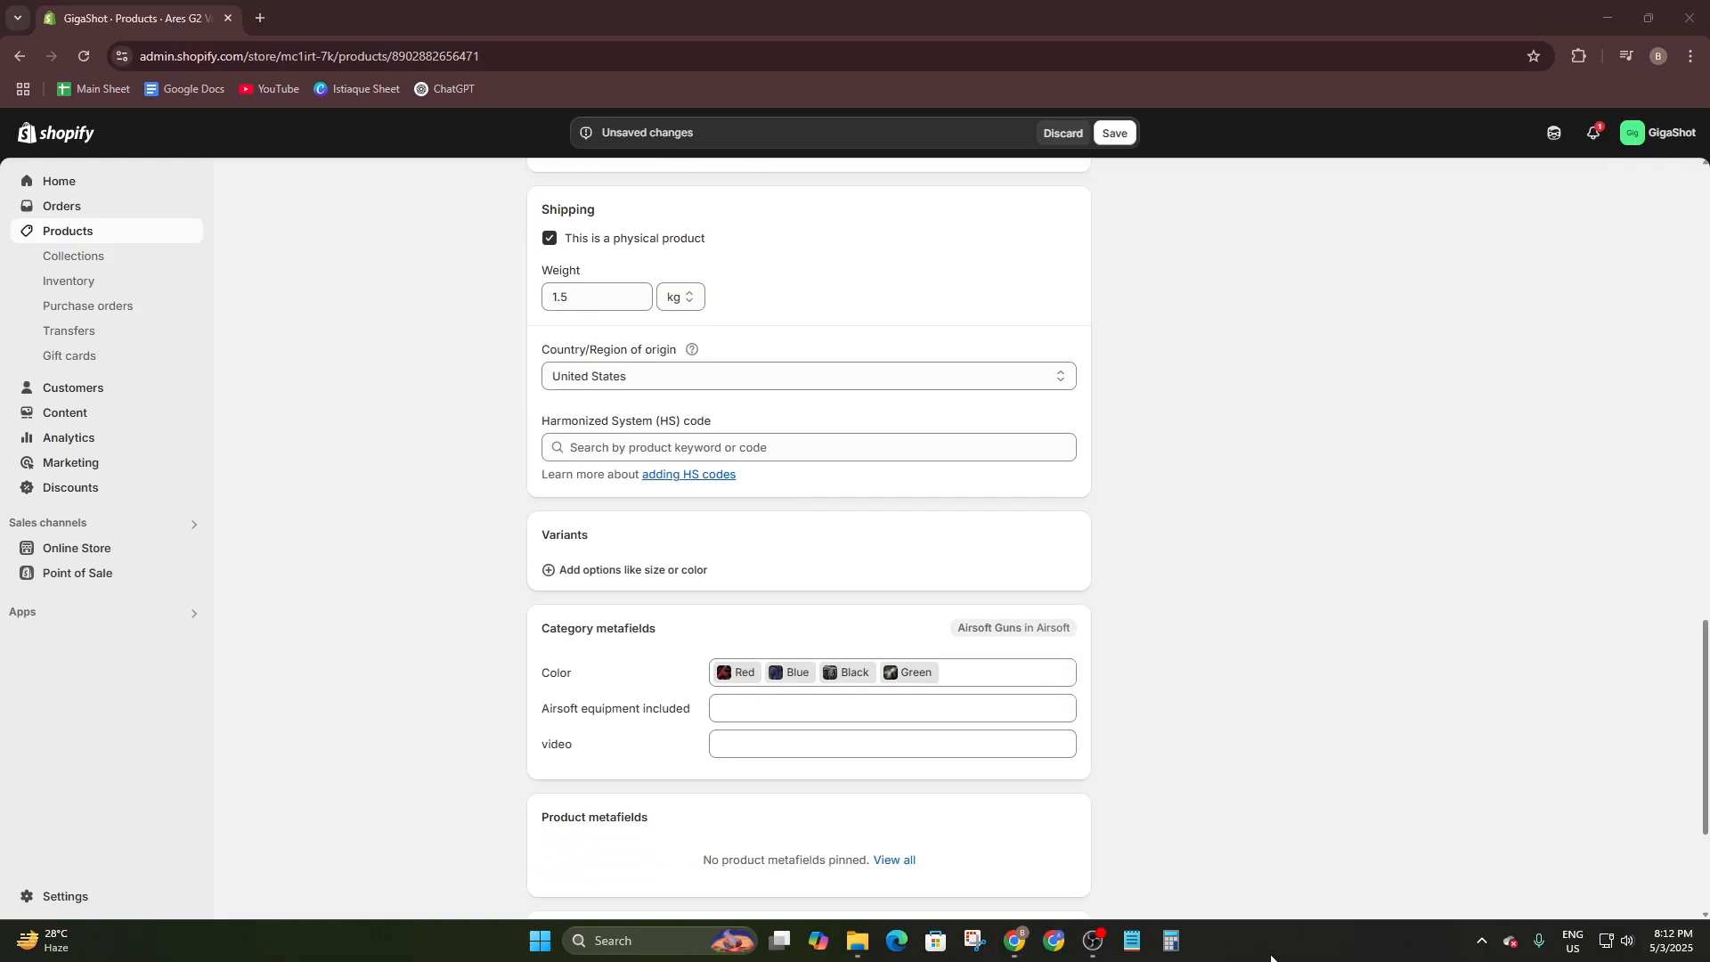
{"action": "left_click", "coordinate": [560, 579]}
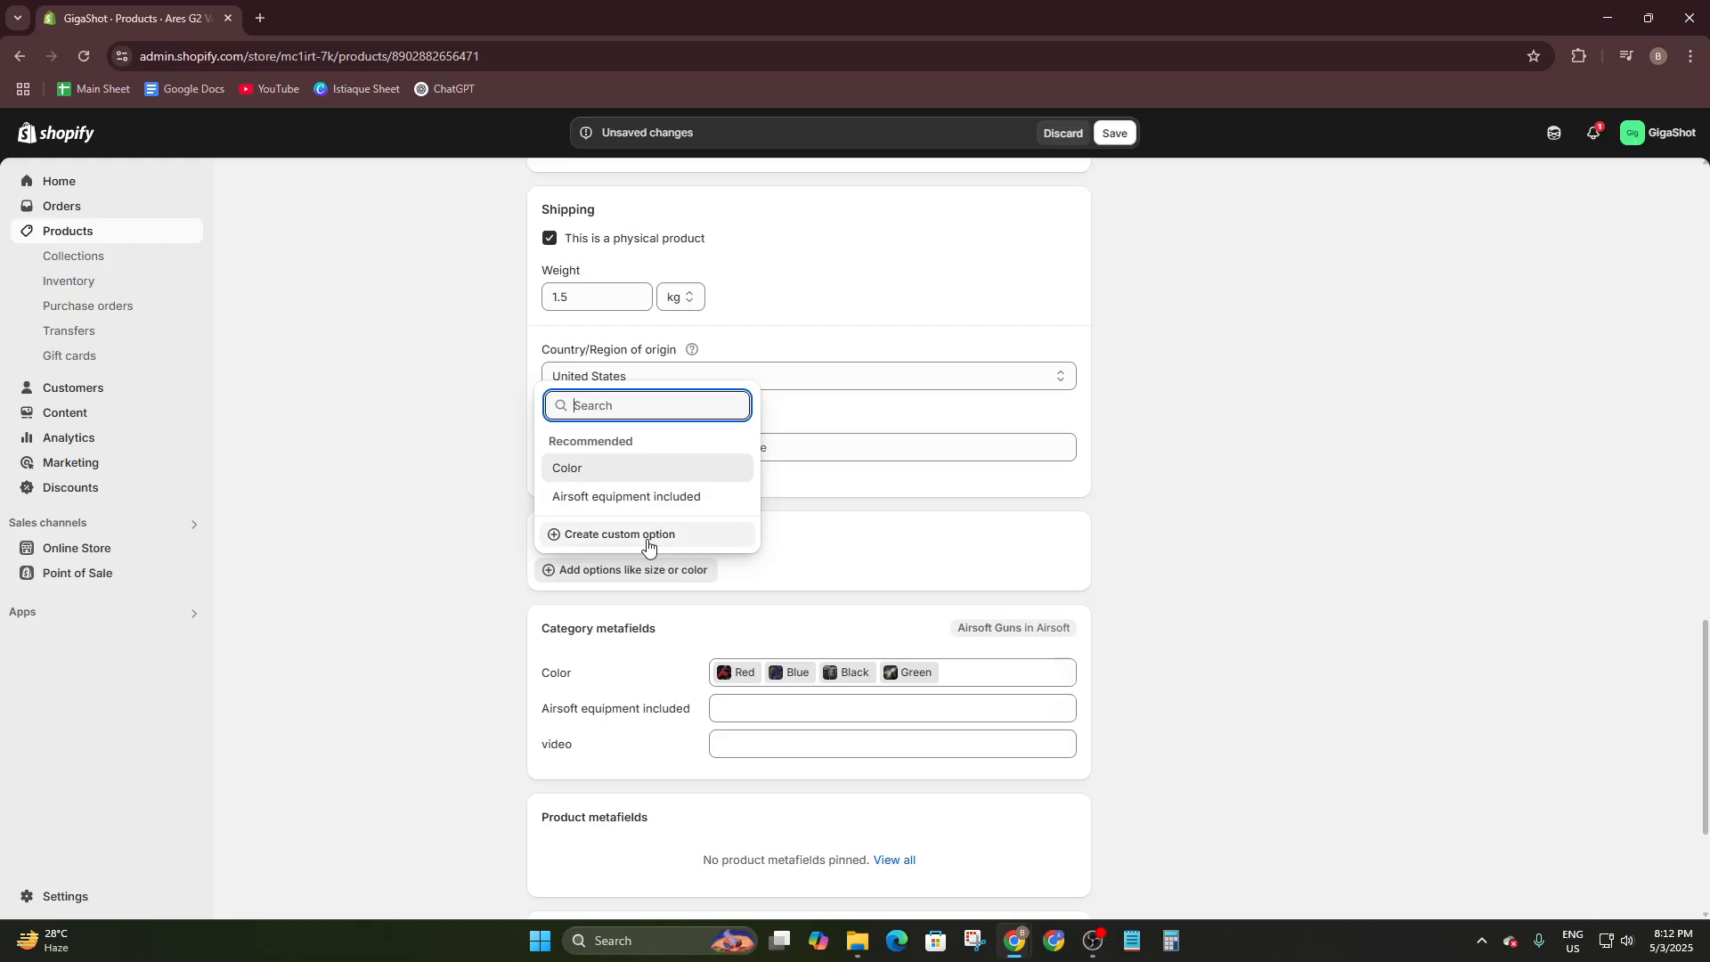
{"action": "left_click", "coordinate": [552, 653]}
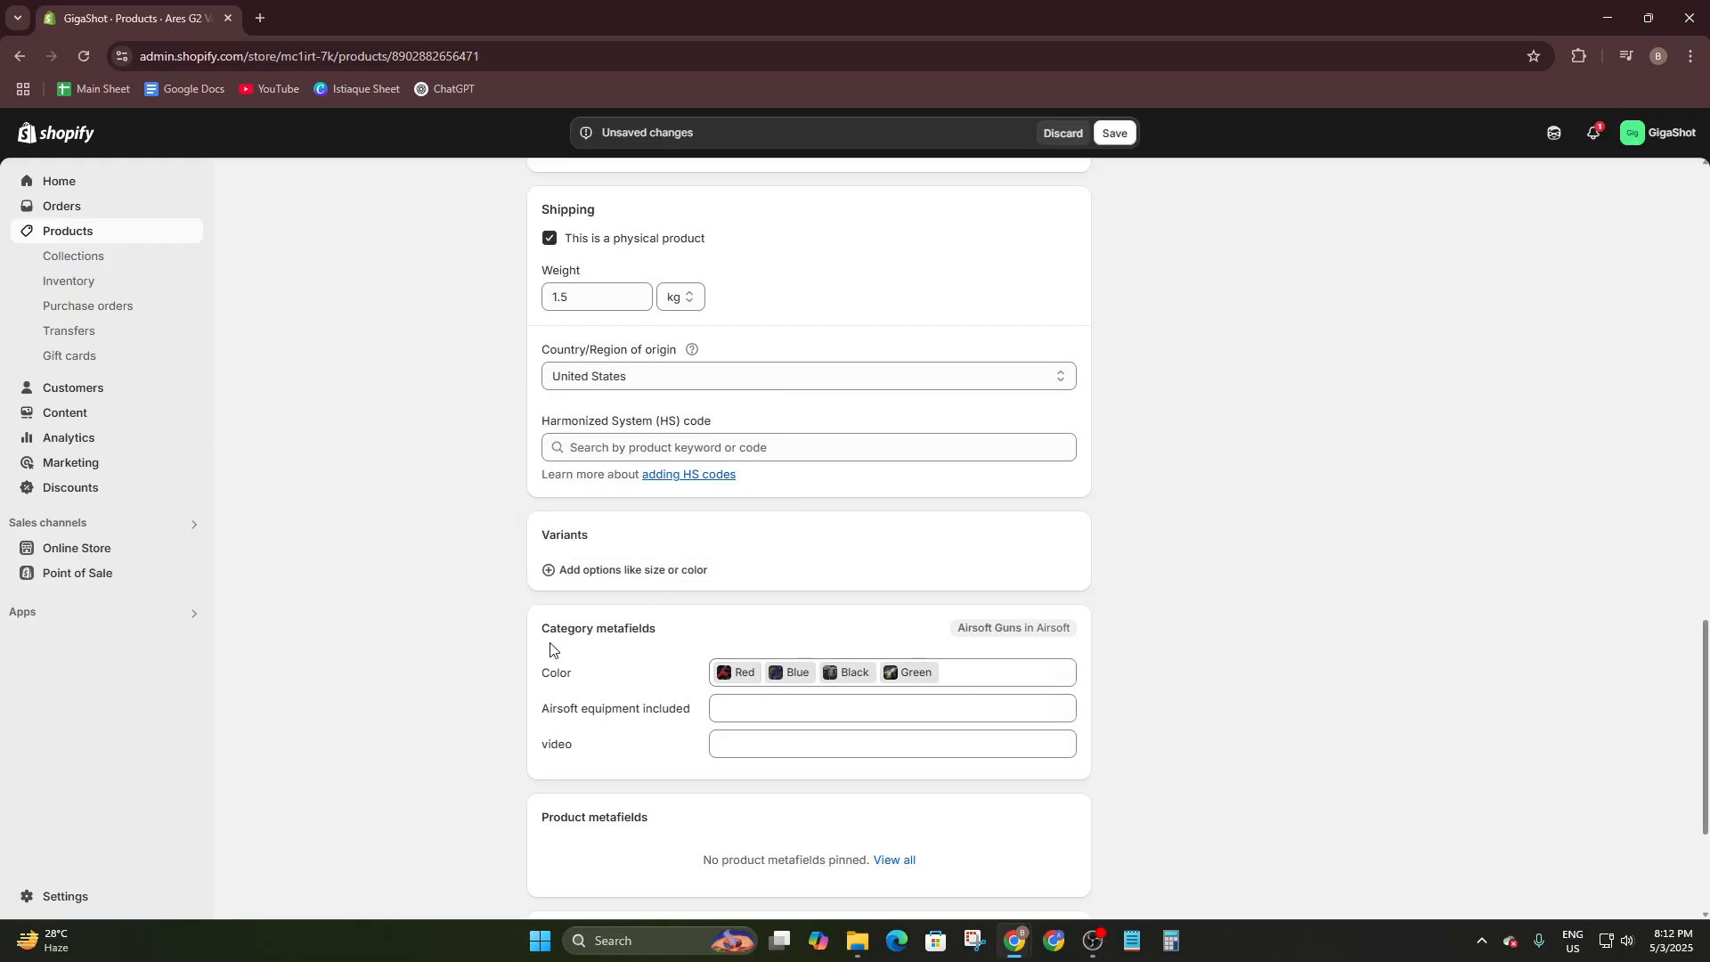
{"action": "left_click_drag", "start_coordinate": [592, 634], "coordinate": [687, 642]}
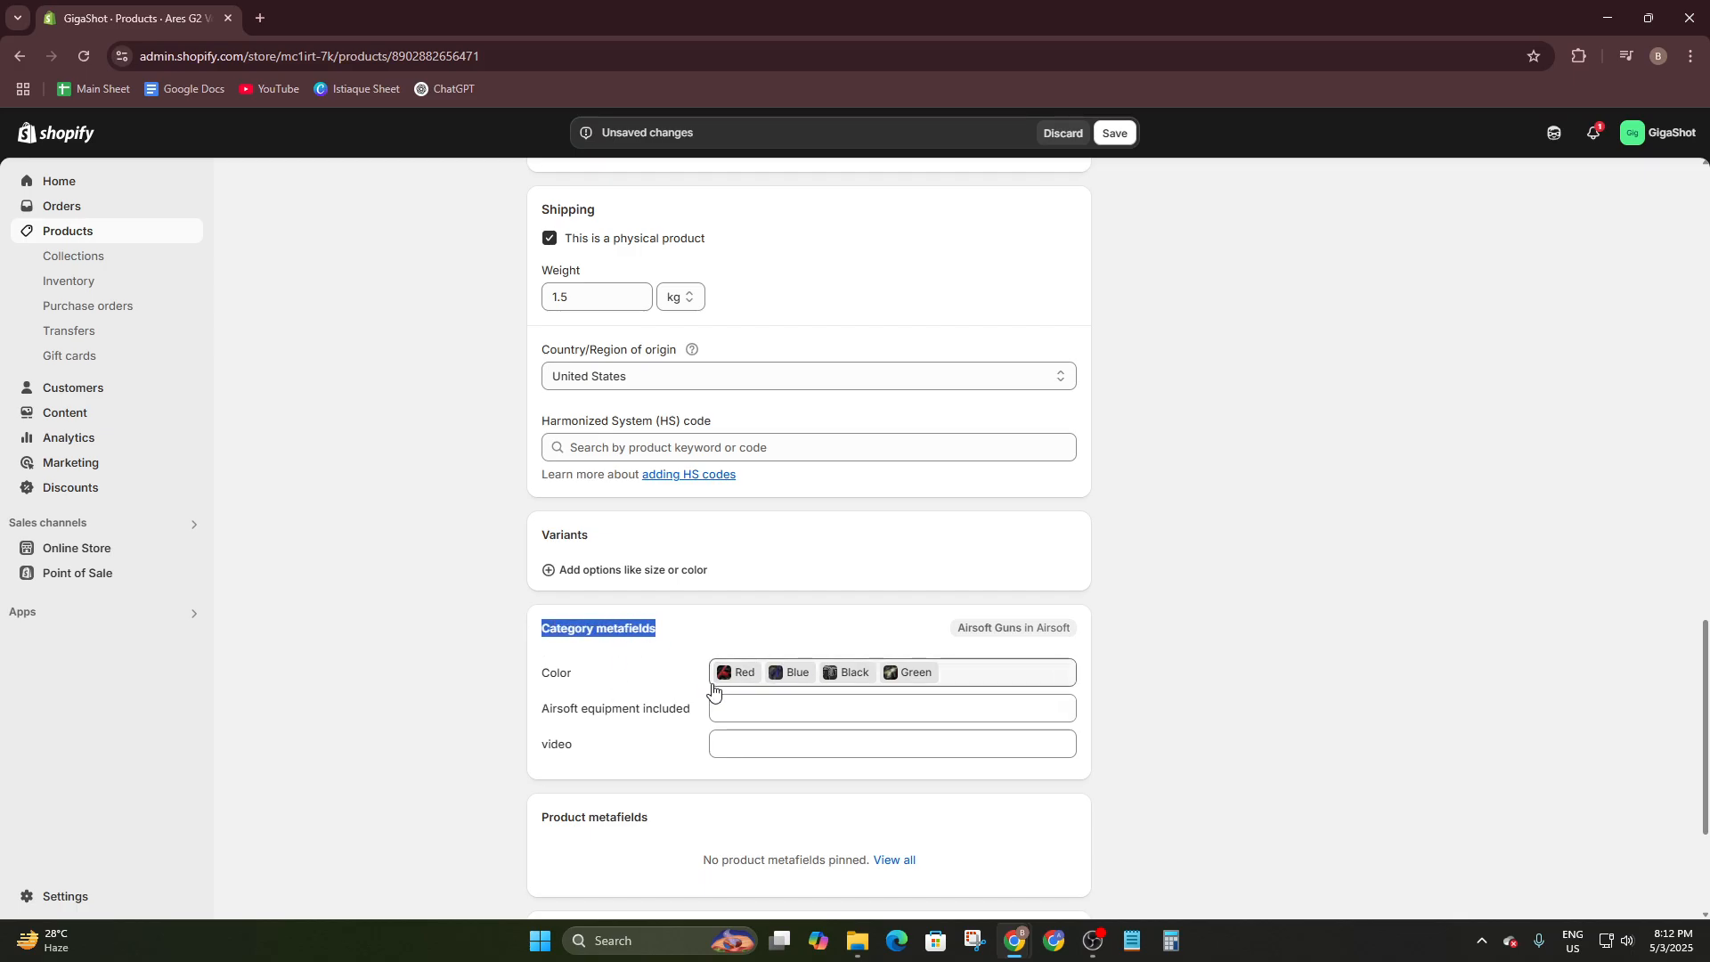
{"action": "left_click", "coordinate": [744, 608]}
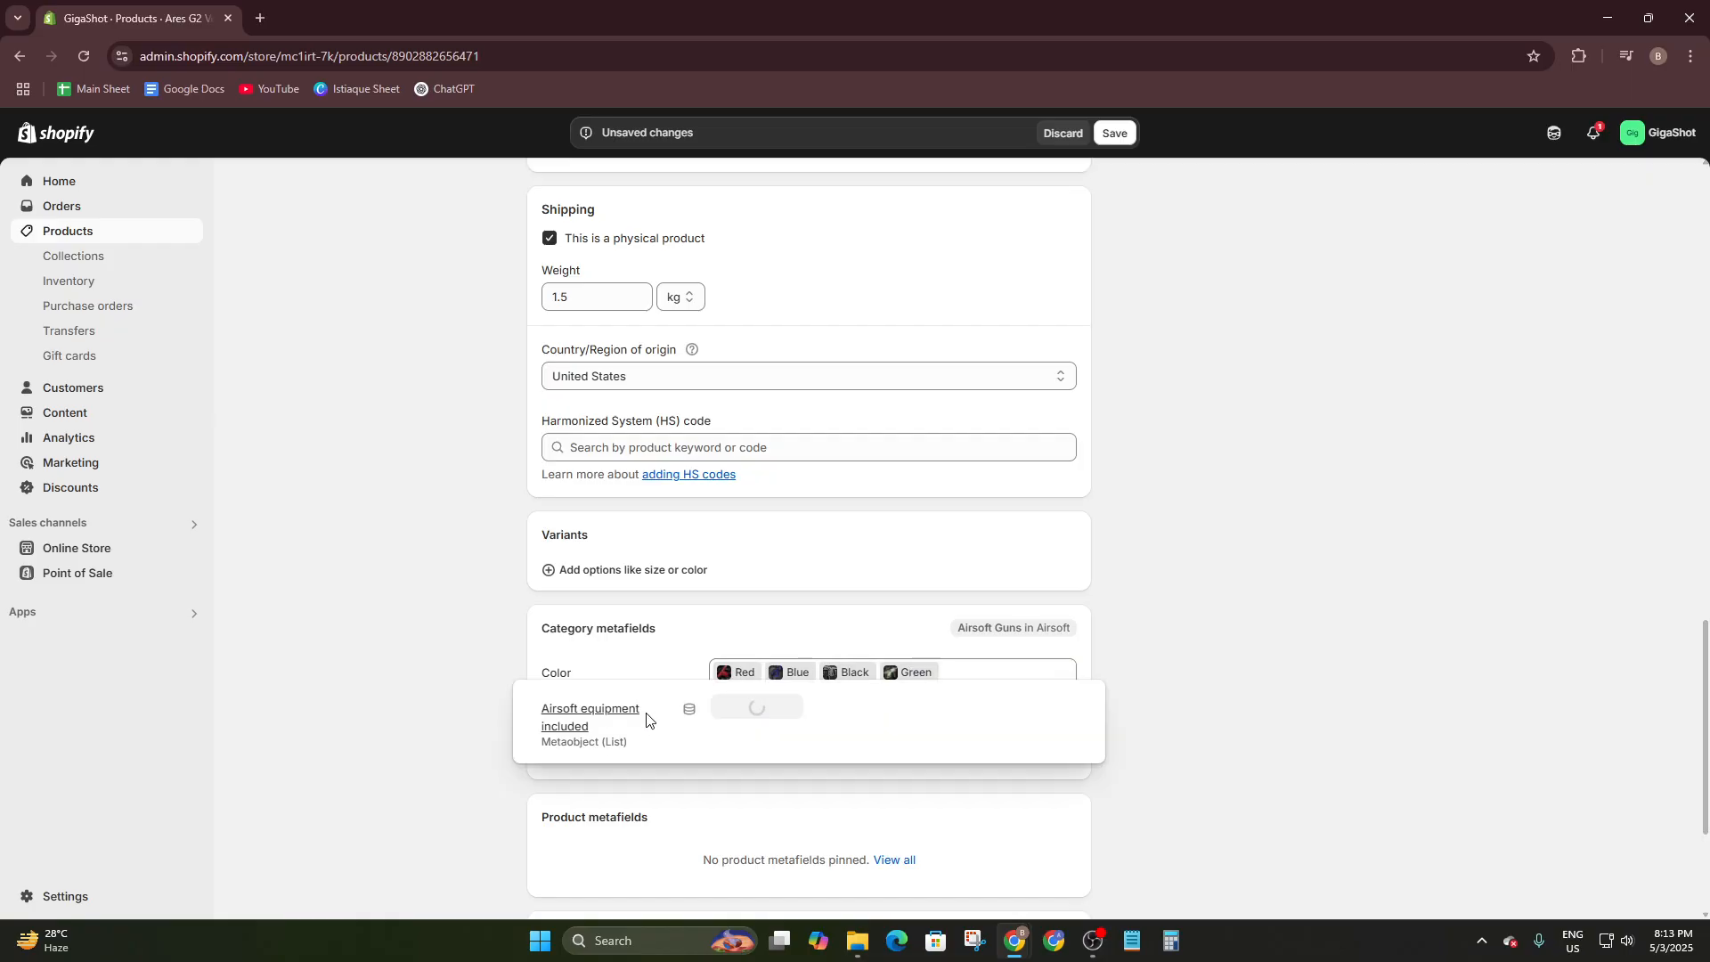
{"action": "left_click", "coordinate": [661, 720]}
{"action": "left_click", "coordinate": [1164, 634]}
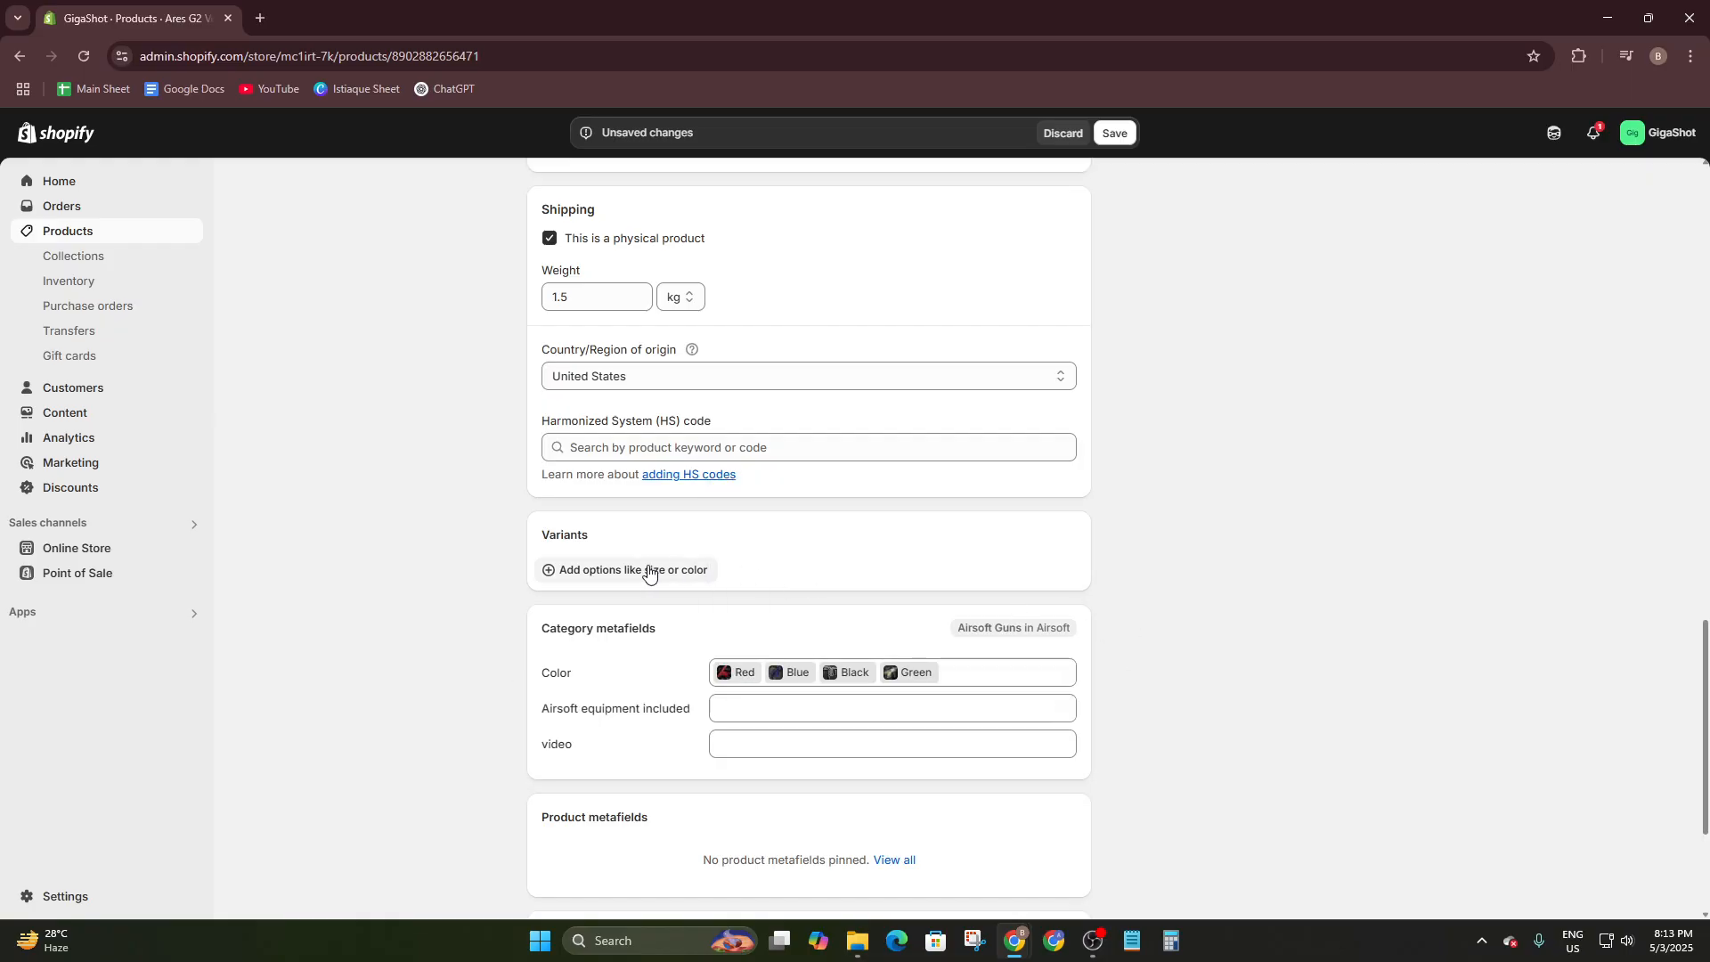
Add Color as the variant option with Red, Blue, Black and Green, and review the resulting variants and prices.
{"action": "left_click", "coordinate": [569, 574]}
{"action": "left_click", "coordinate": [583, 468]}
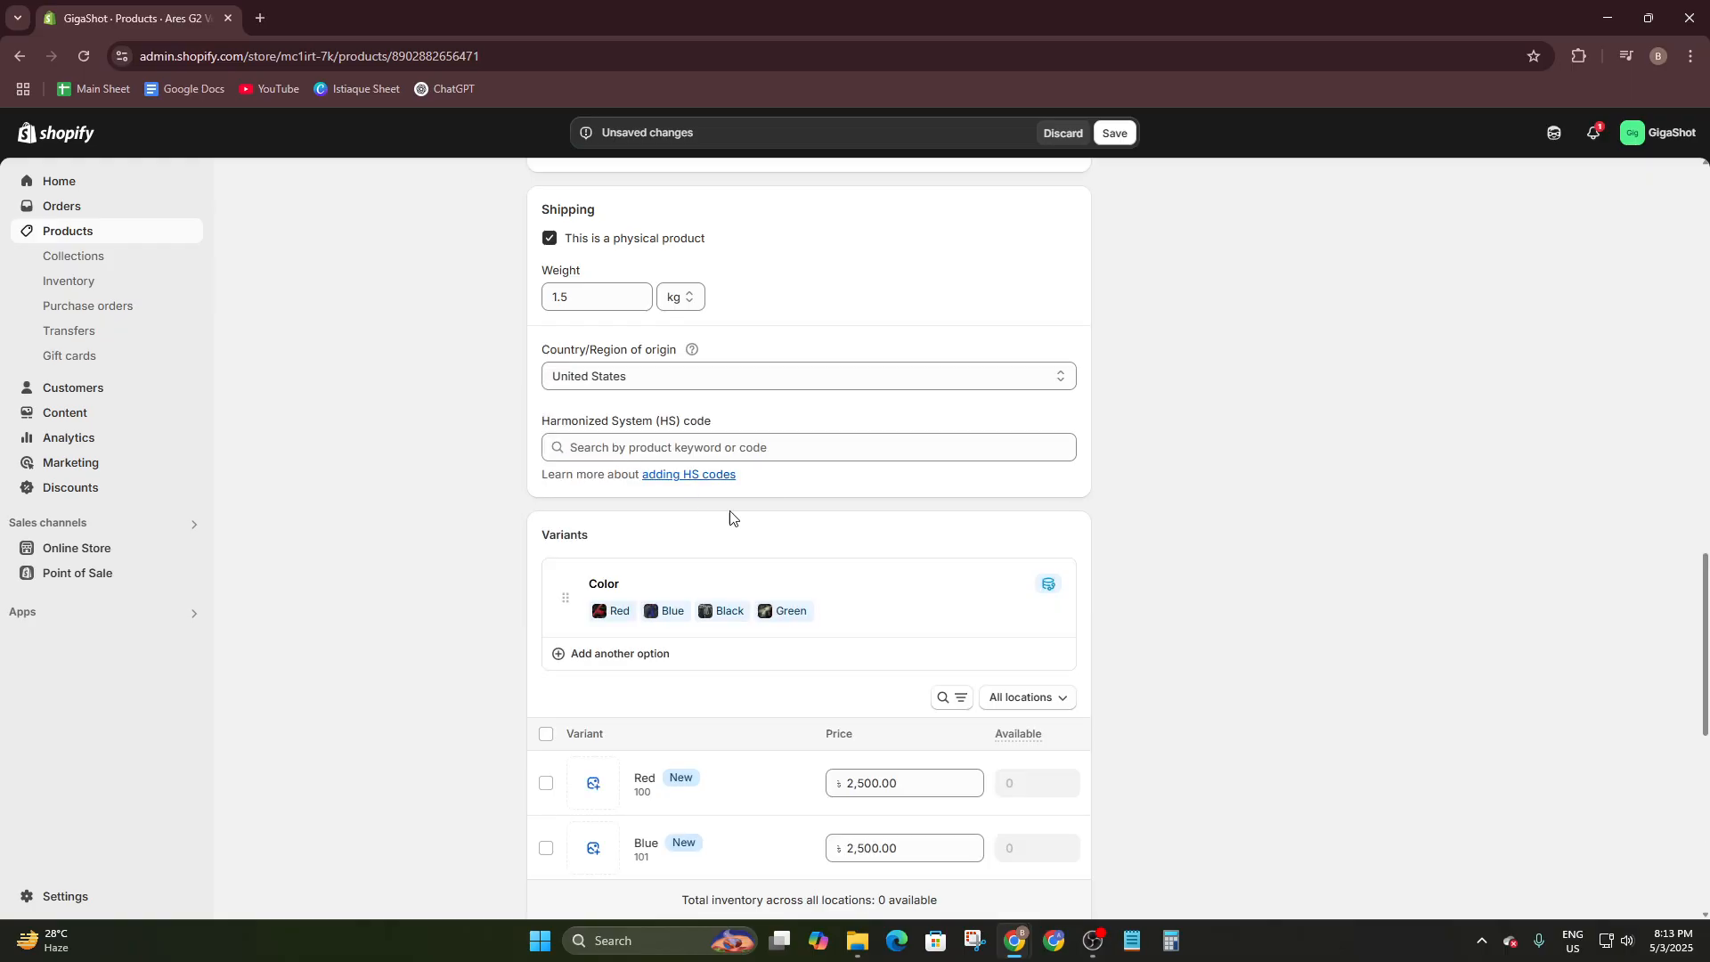
{"action": "scroll", "coordinate": [627, 584], "scroll_direction": "down", "scroll_amount": 1}
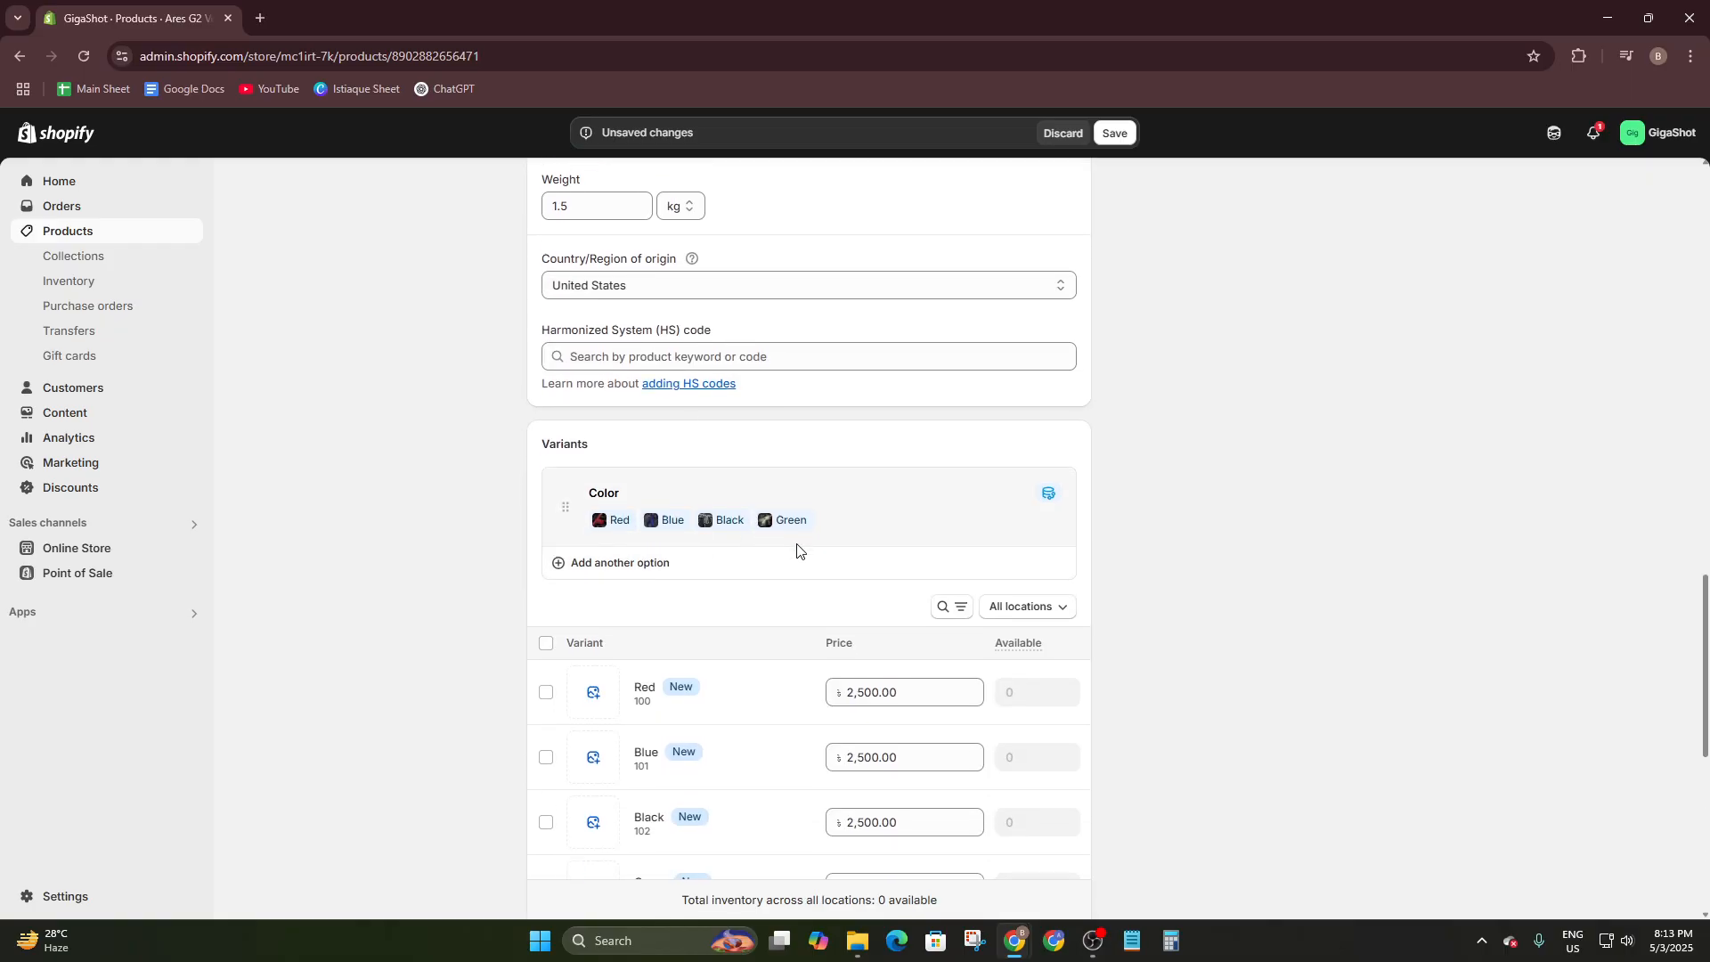
{"action": "scroll", "coordinate": [798, 549], "scroll_direction": "down", "scroll_amount": 4}
{"action": "scroll", "coordinate": [759, 581], "scroll_direction": "up", "scroll_amount": 2}
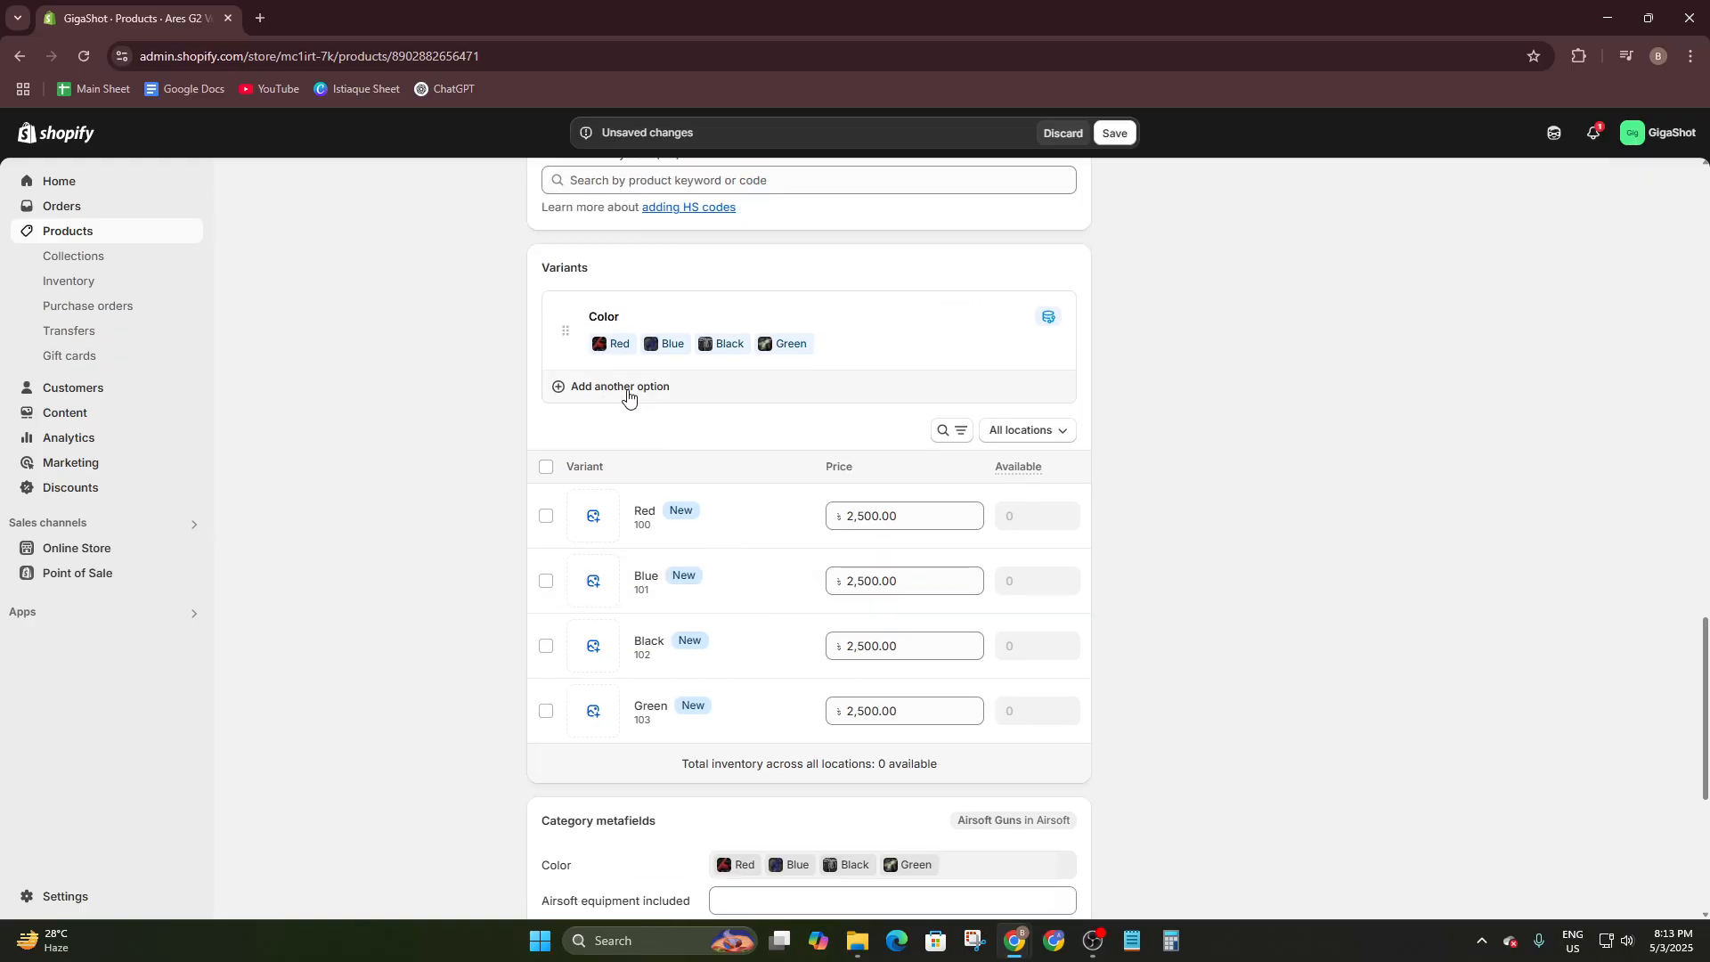
{"action": "scroll", "coordinate": [655, 515], "scroll_direction": "up", "scroll_amount": 2}
{"action": "scroll", "coordinate": [812, 629], "scroll_direction": "down", "scroll_amount": 1}
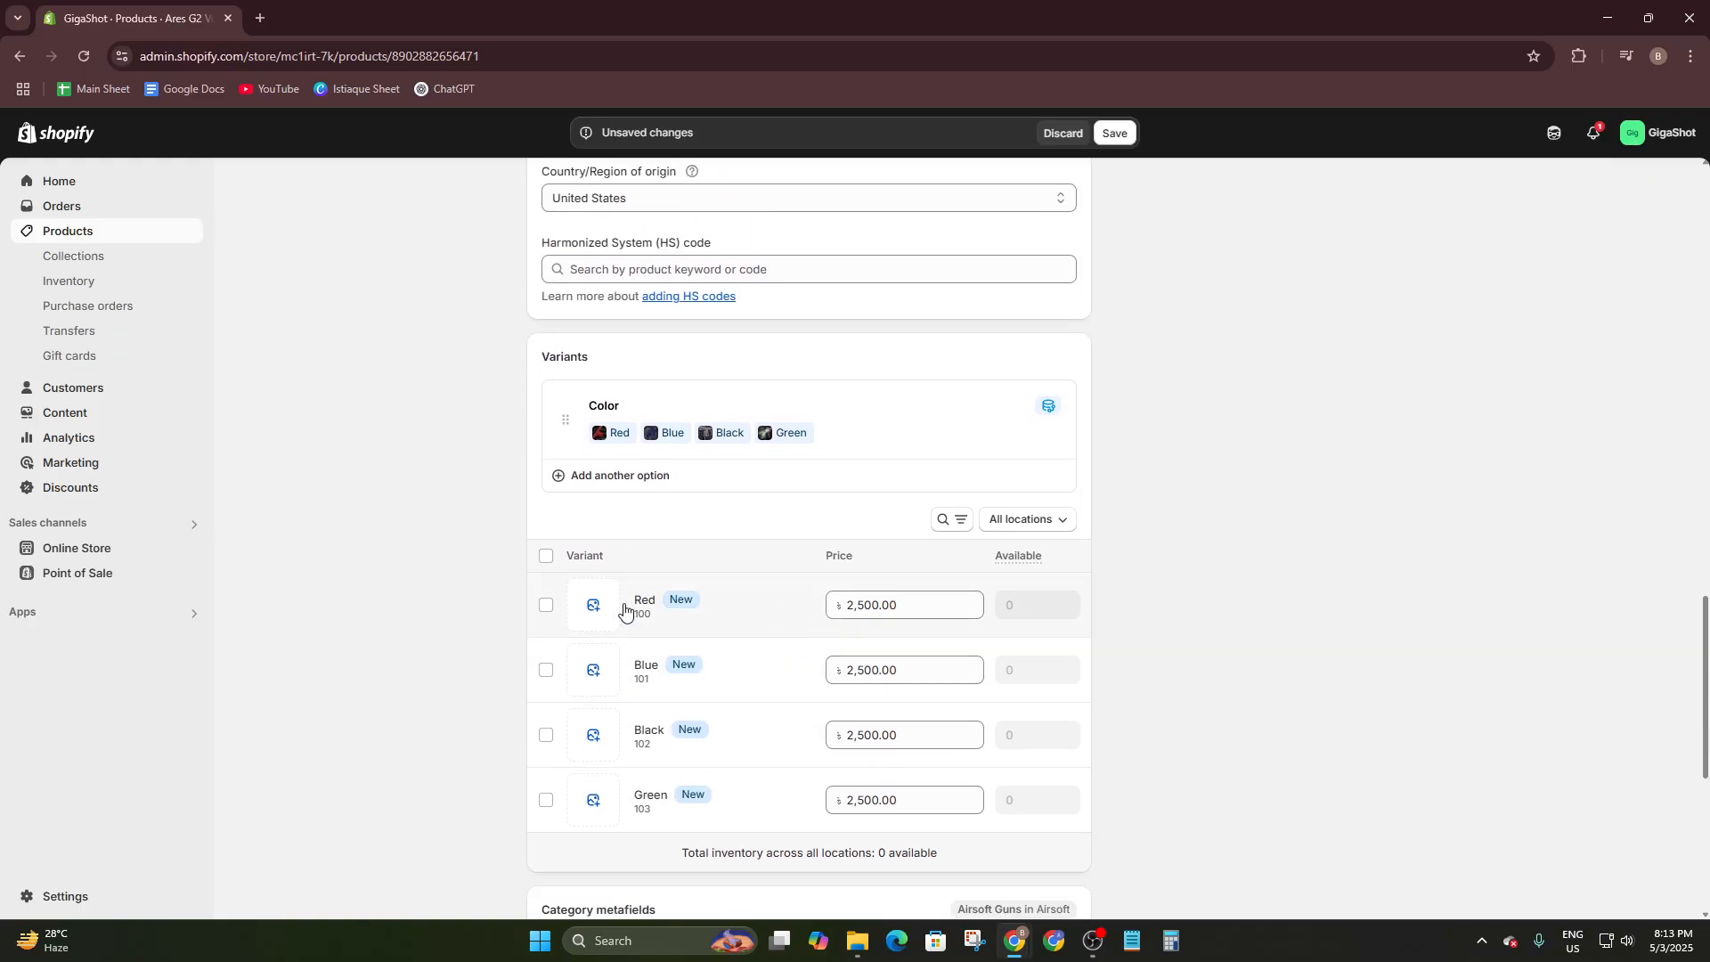
{"action": "left_click", "coordinate": [880, 609]}
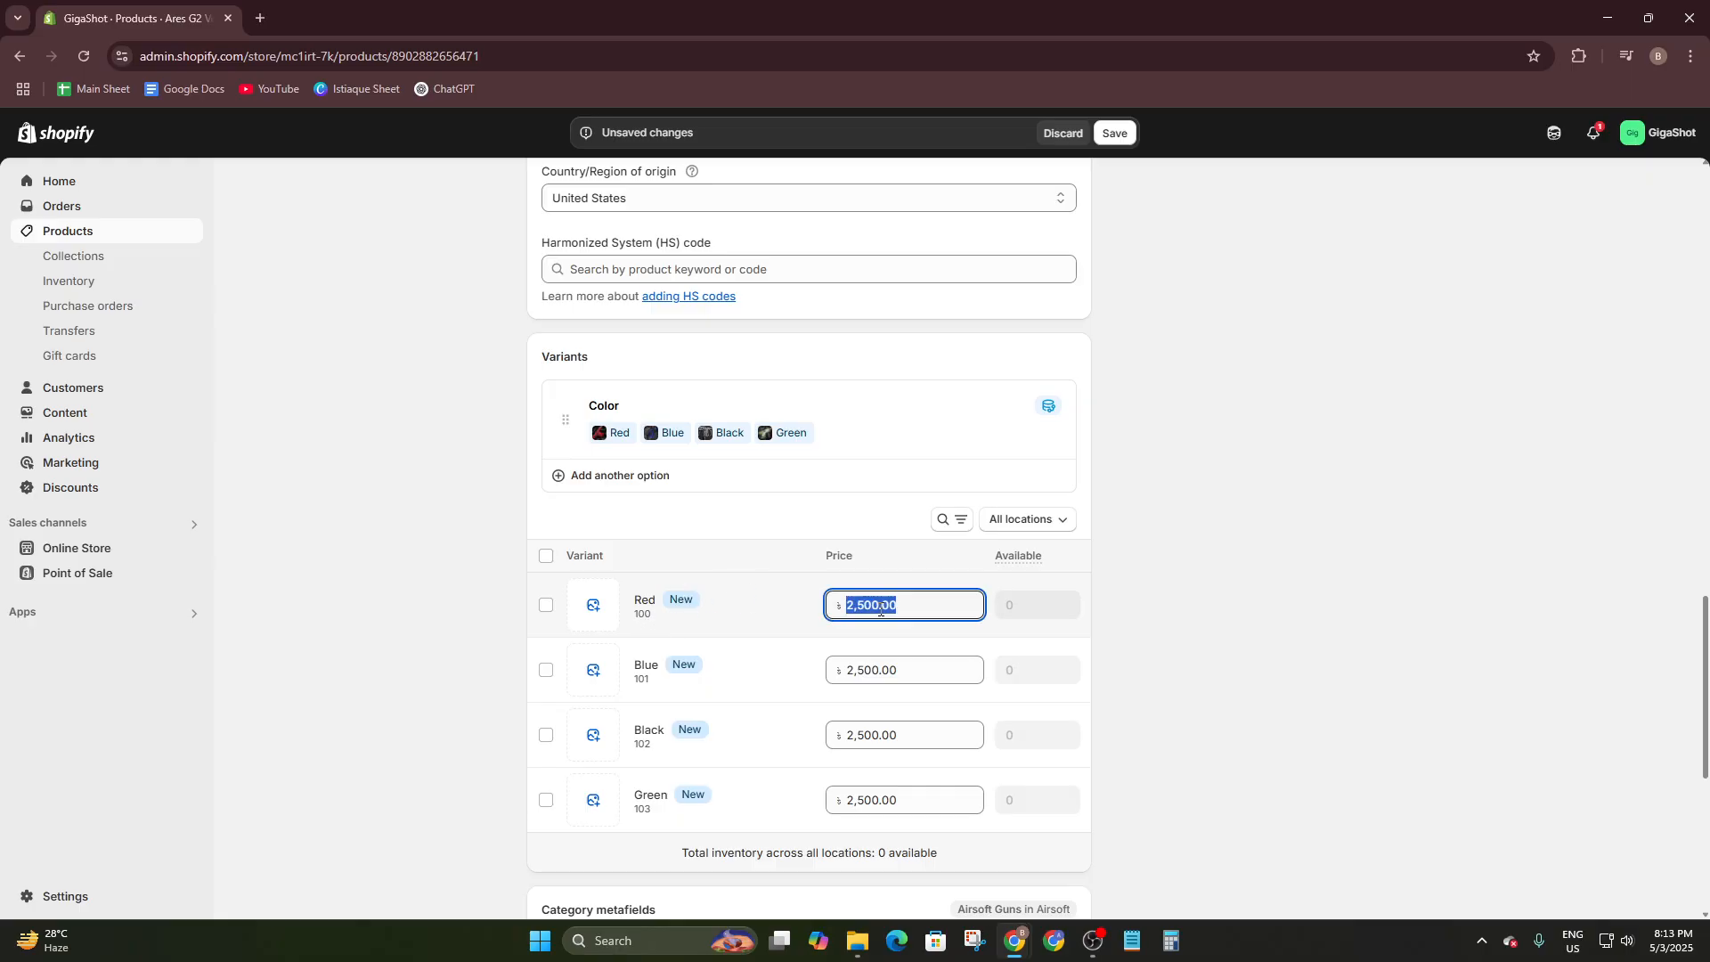
{"action": "scroll", "coordinate": [945, 647], "scroll_direction": "down", "scroll_amount": 2}
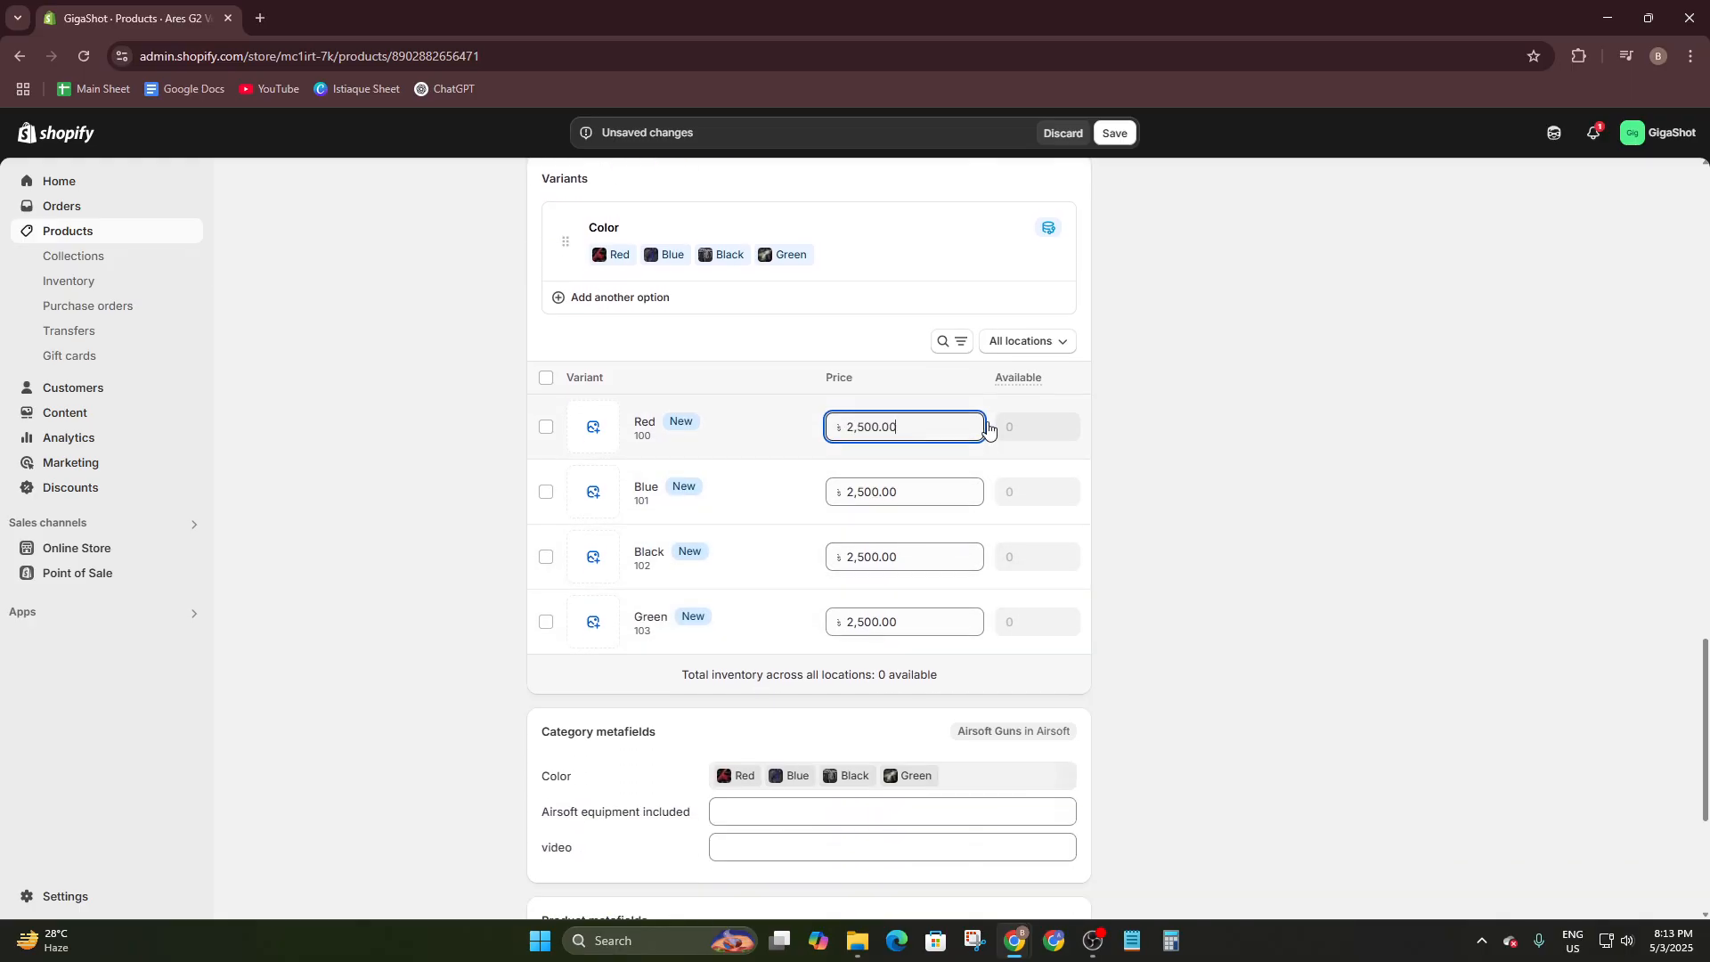
Assign the product image of the all-red gun on a black background, 19a36a06a2a71222..., to the Red variant.
{"action": "left_click", "coordinate": [597, 435]}
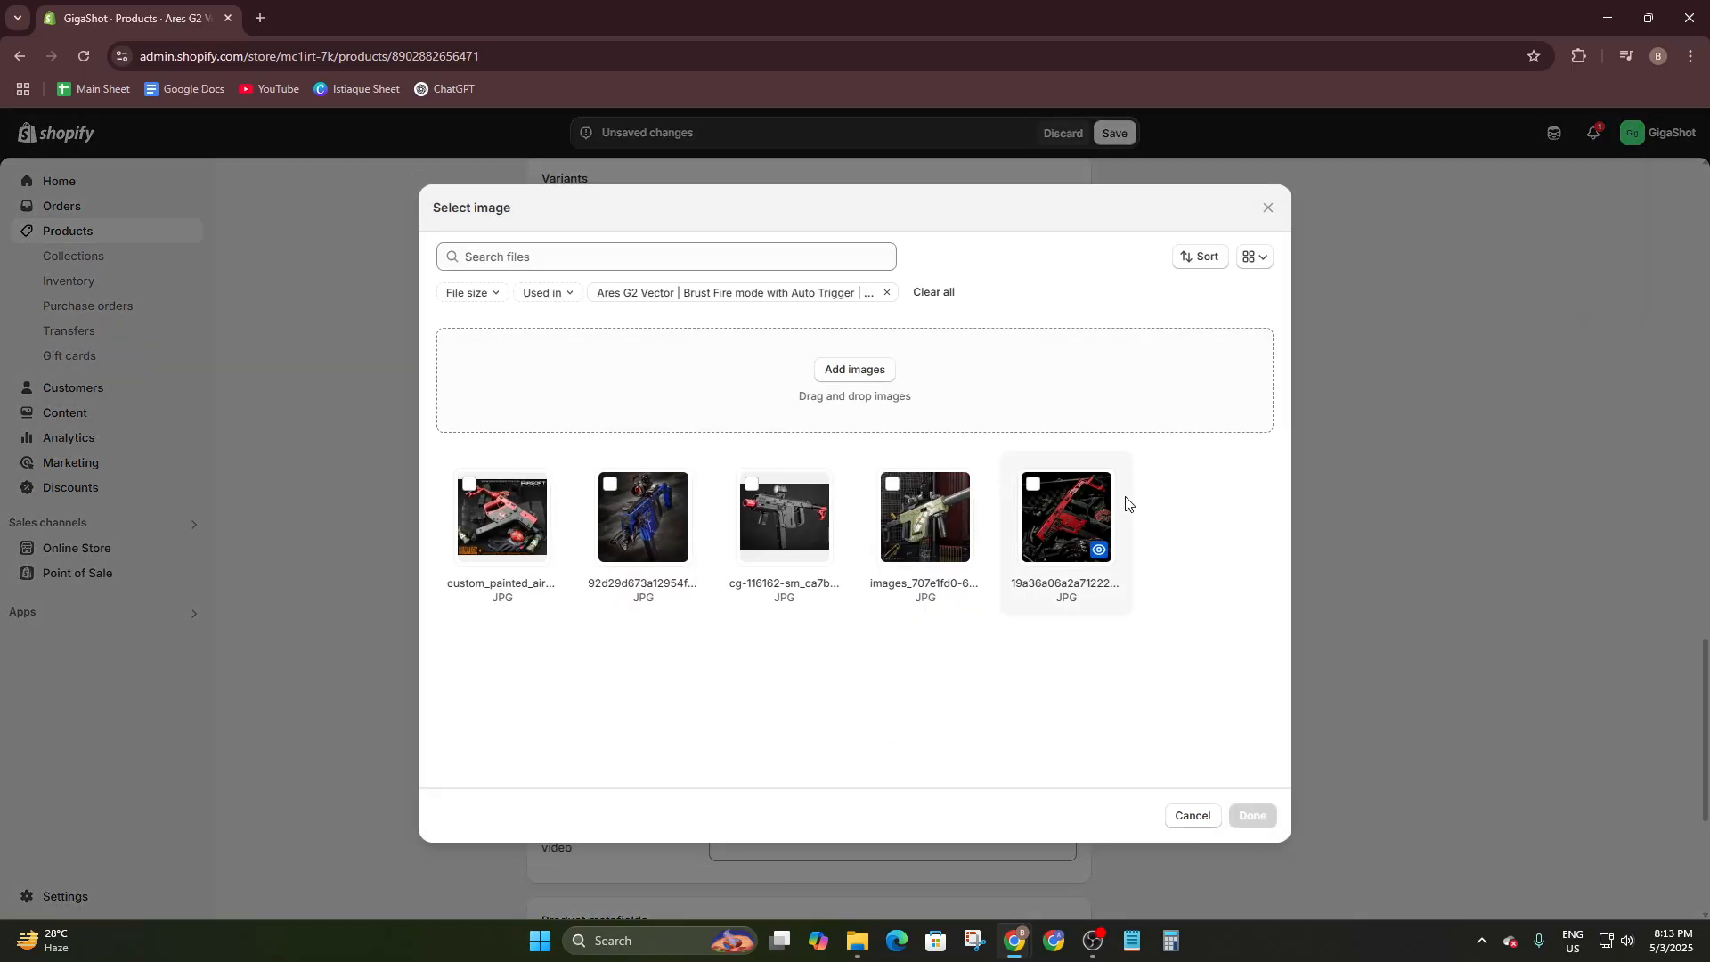
{"action": "left_click", "coordinate": [469, 487]}
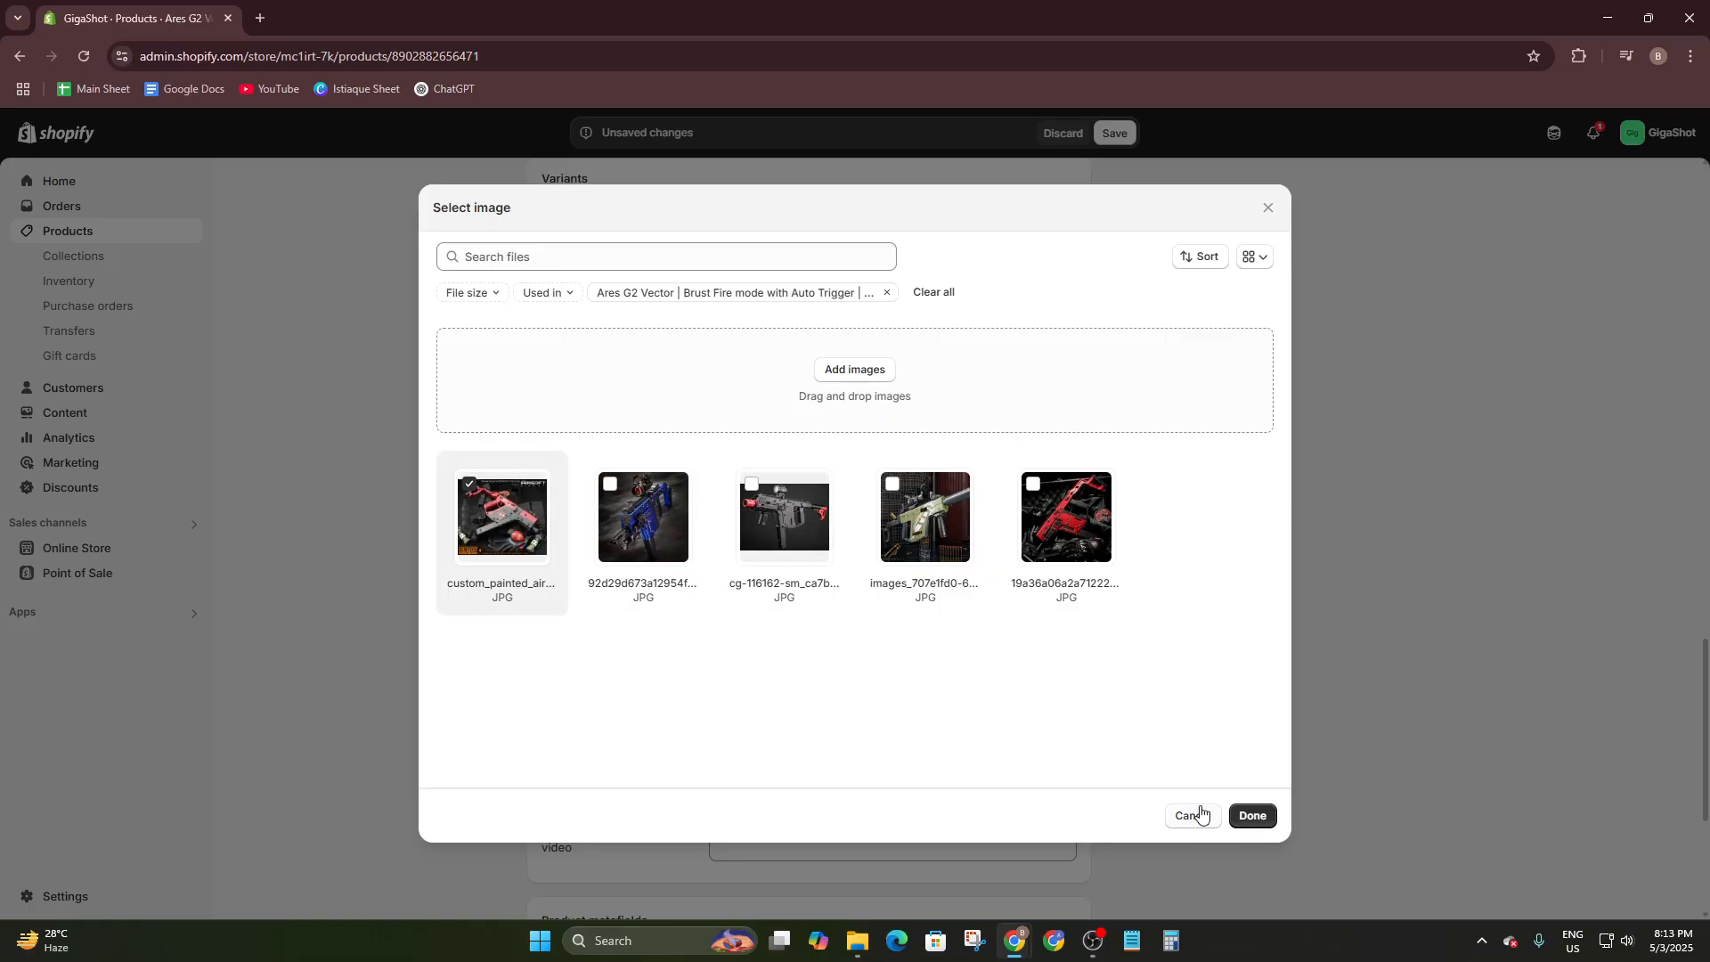
{"action": "left_click", "coordinate": [466, 488]}
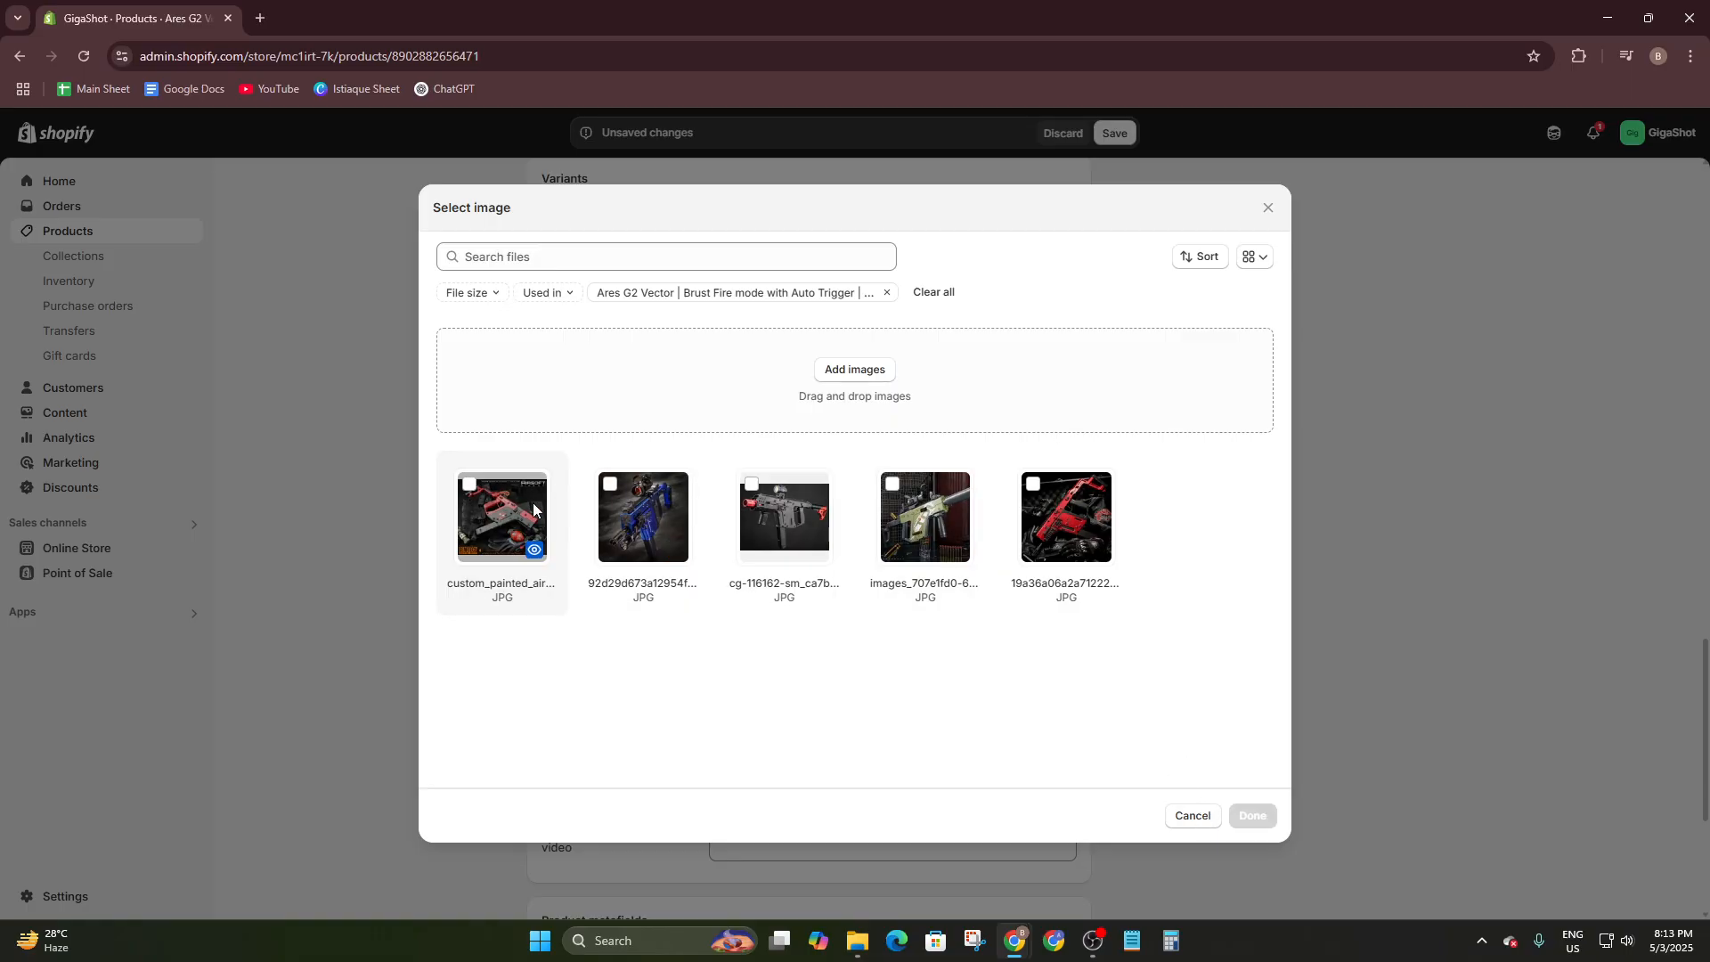
{"action": "left_click", "coordinate": [1033, 485]}
{"action": "left_click", "coordinate": [1252, 815]}
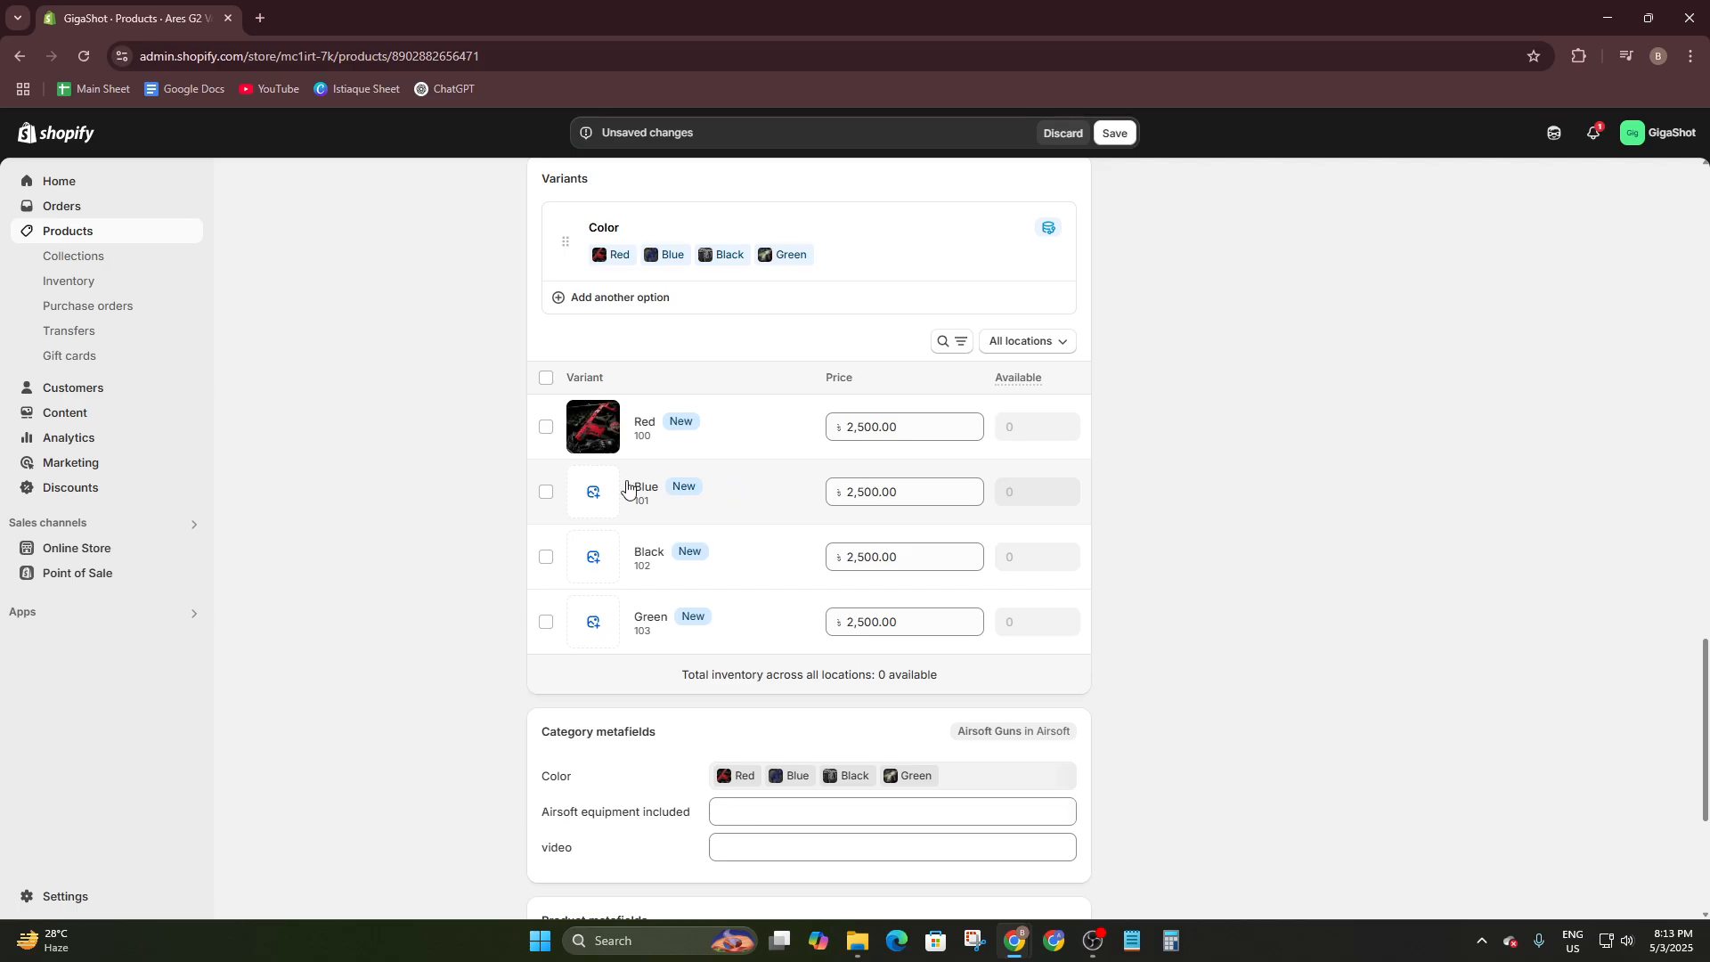
Assign the product image of the blue gun, 92d29d673a12954f..., to the Blue variant.
{"action": "left_click", "coordinate": [595, 492]}
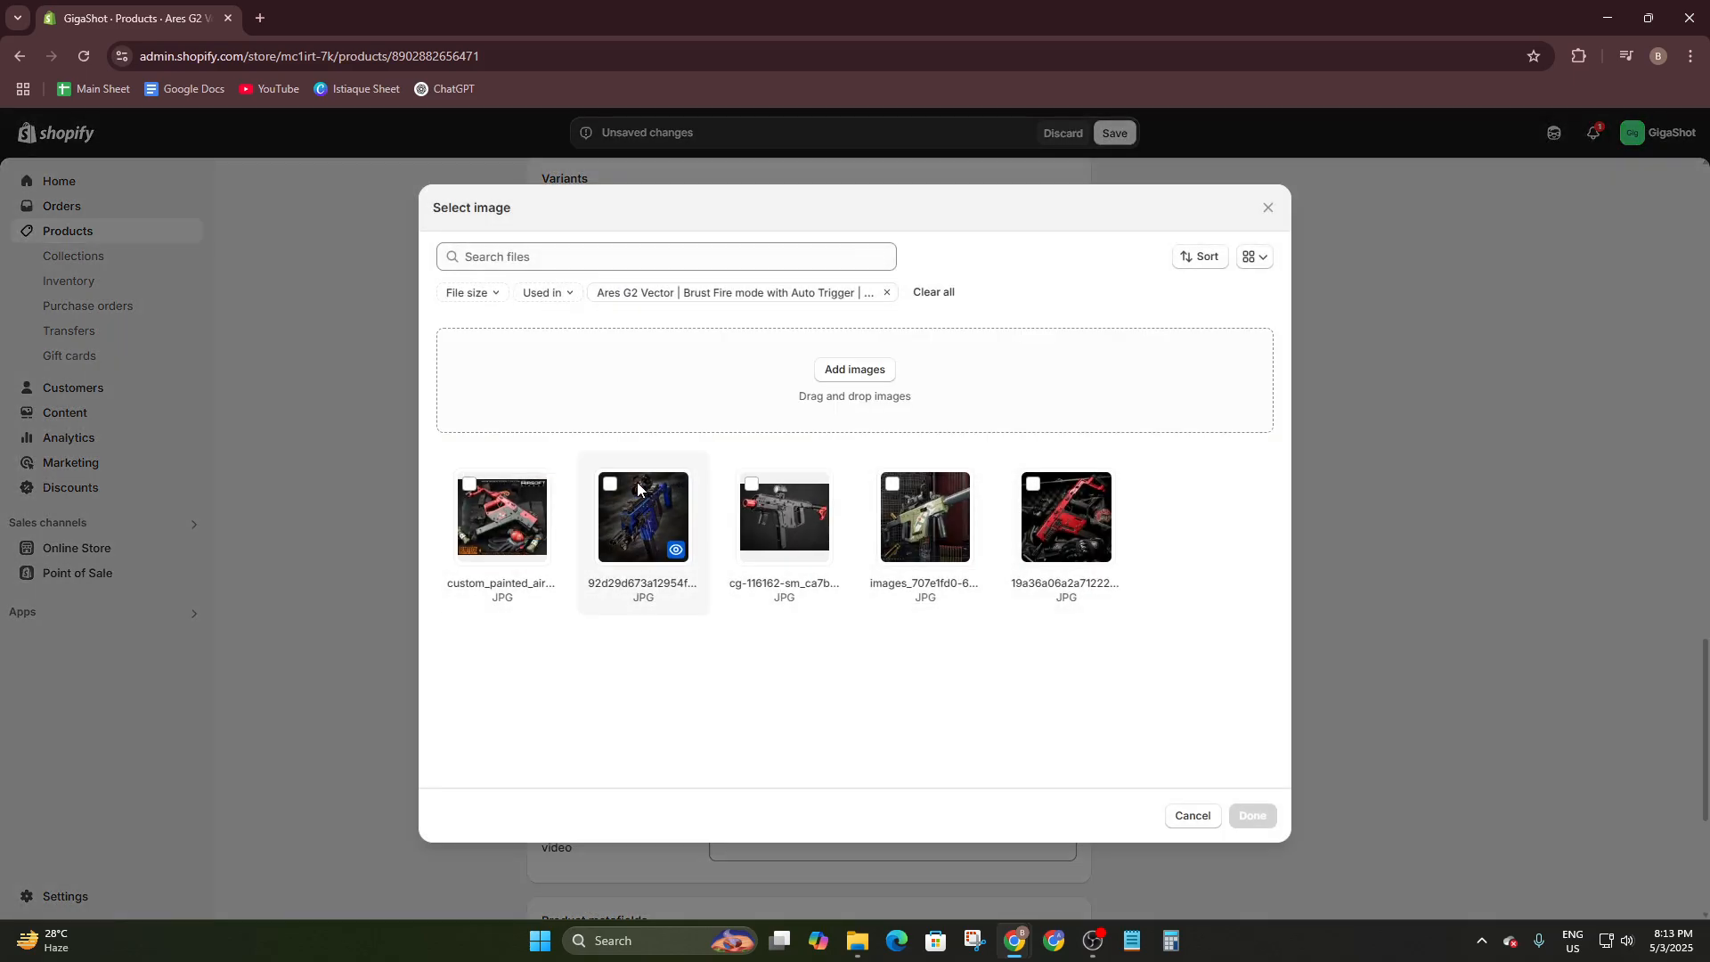
{"action": "left_click", "coordinate": [1268, 207]}
{"action": "left_click", "coordinate": [592, 493]}
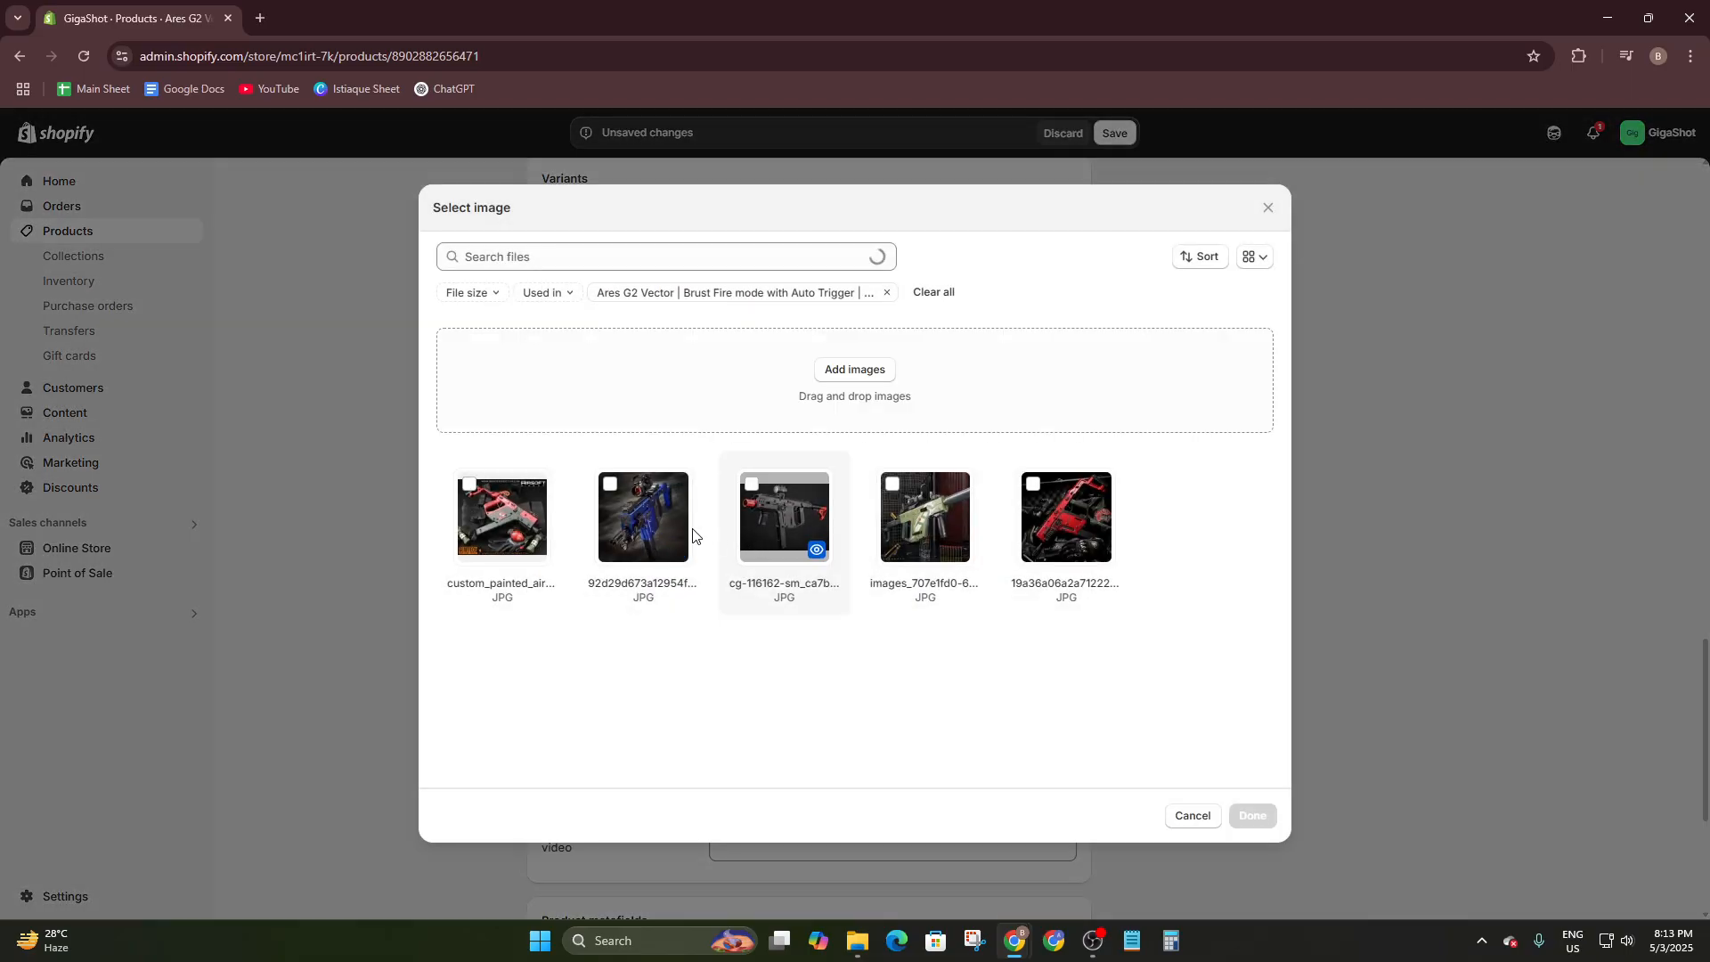
{"action": "left_click", "coordinate": [643, 517]}
{"action": "left_click", "coordinate": [1252, 815]}
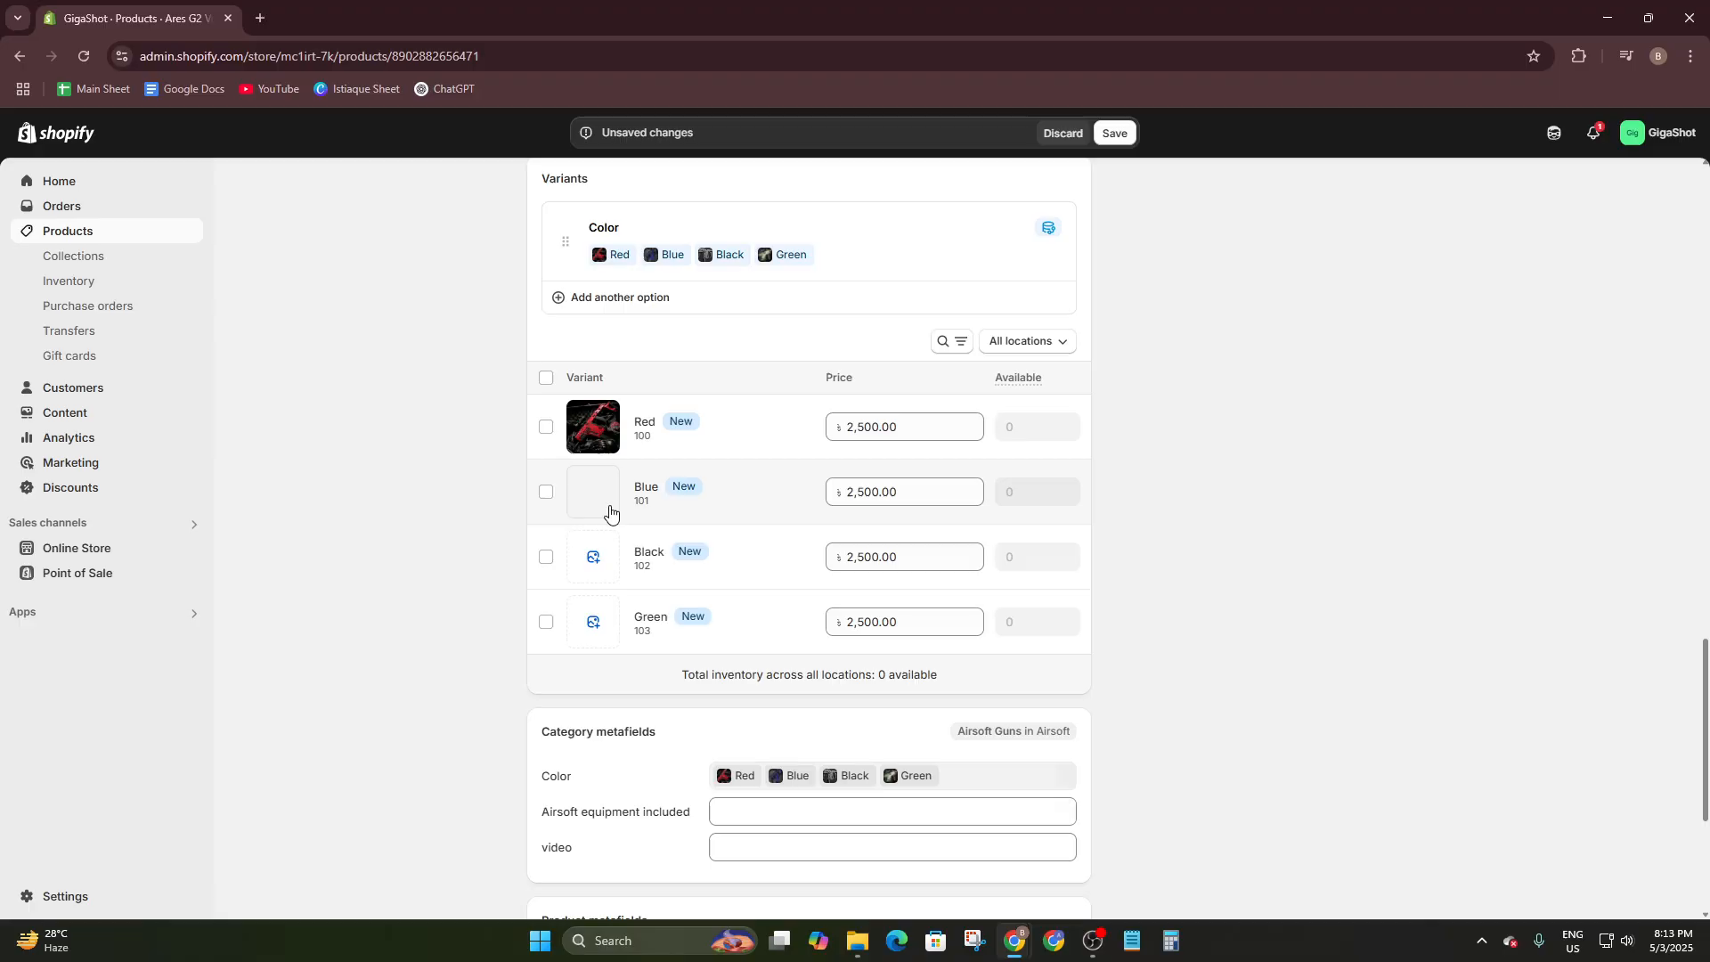
Assign the gray-black gun image cg-116162-sm_ca7b... to the Black variant and the green gun image images_707e1fd0-6... to the Green variant.
{"action": "left_click", "coordinate": [593, 557]}
{"action": "left_click", "coordinate": [784, 516]}
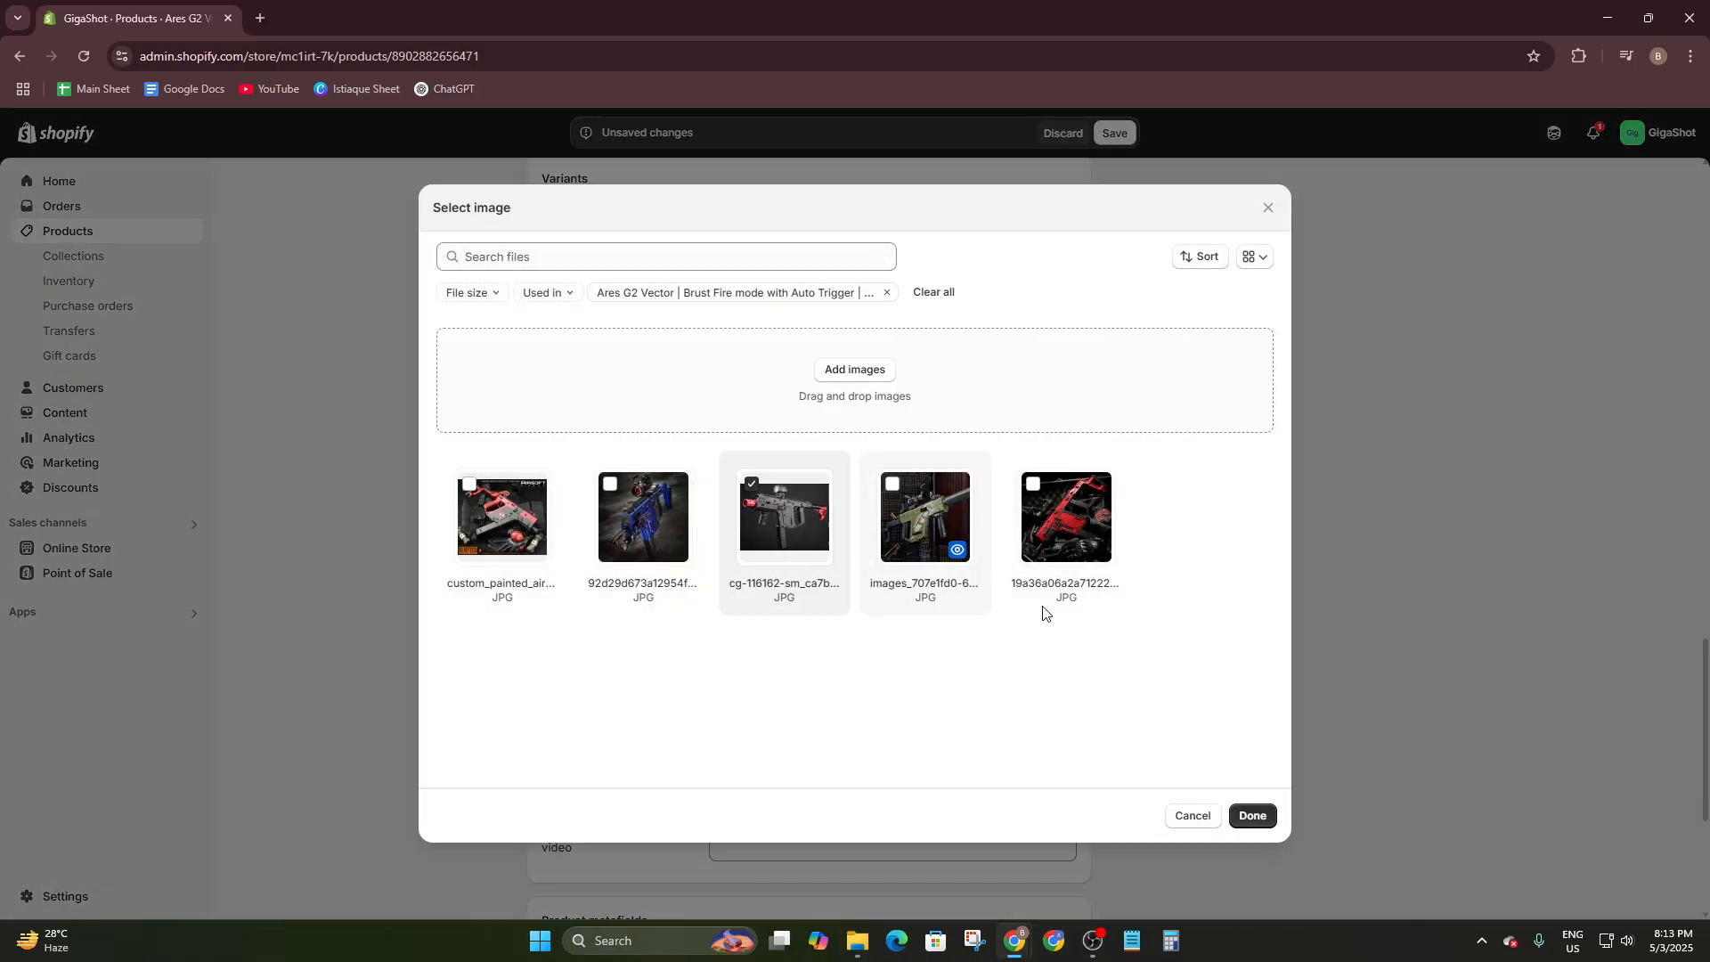
{"action": "left_click", "coordinate": [1241, 817]}
{"action": "left_click", "coordinate": [591, 617]}
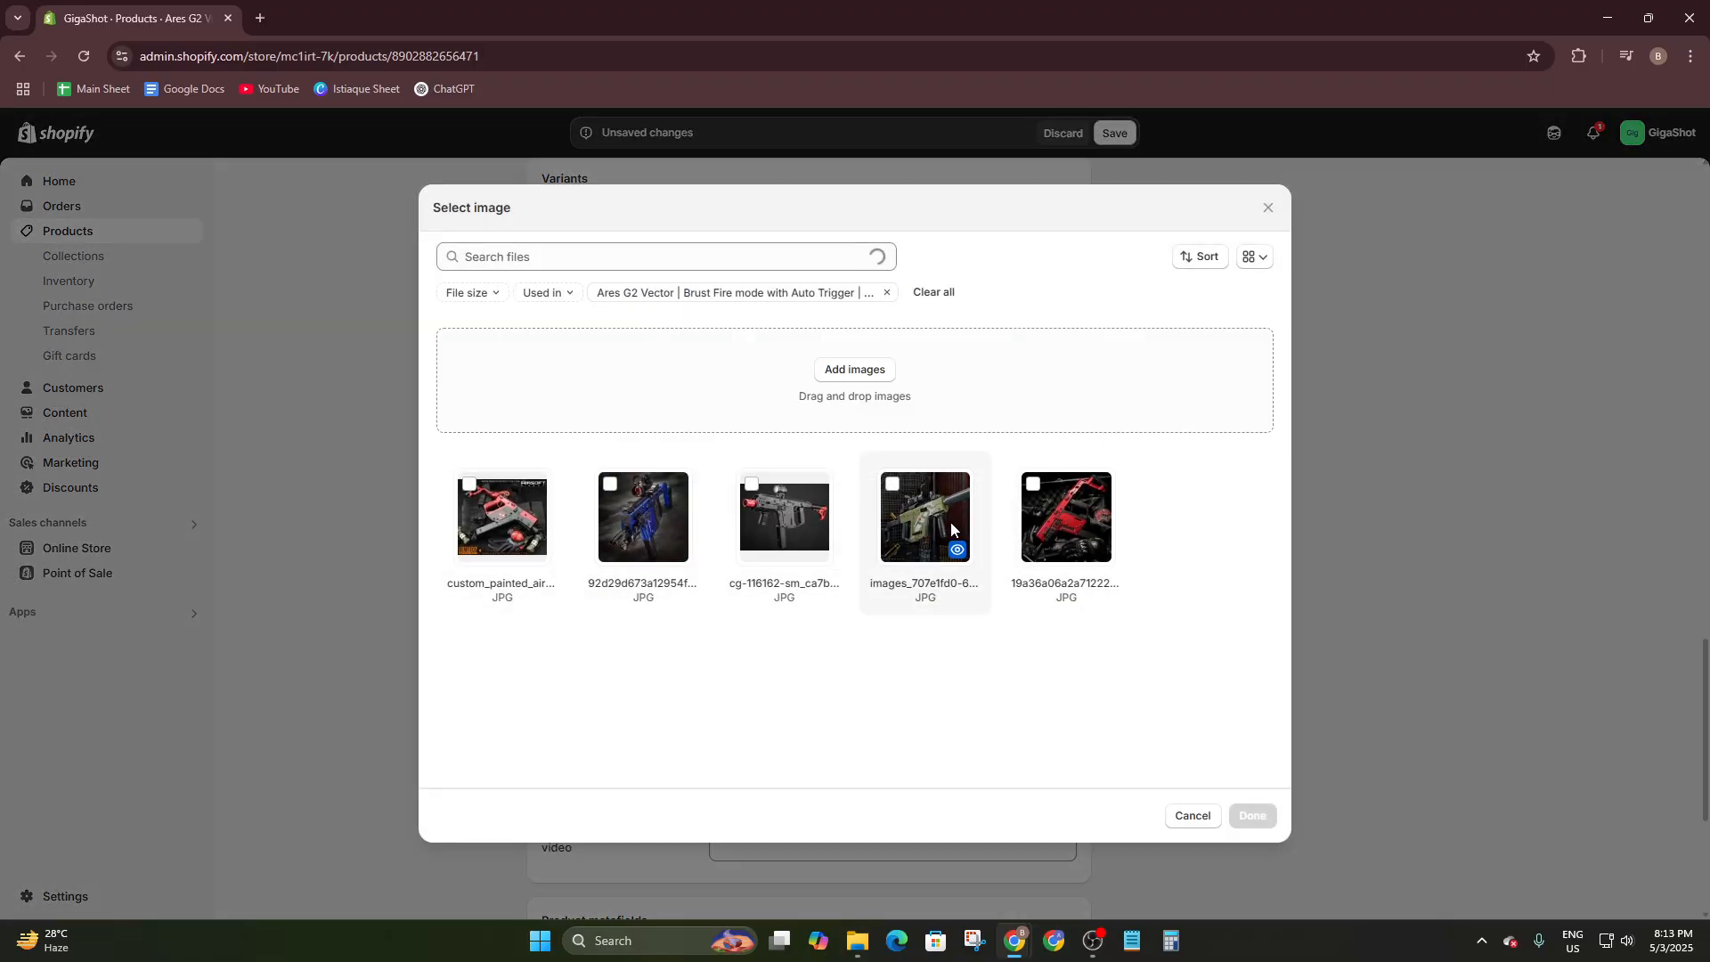
{"action": "left_click", "coordinate": [891, 485]}
{"action": "left_click", "coordinate": [1247, 816]}
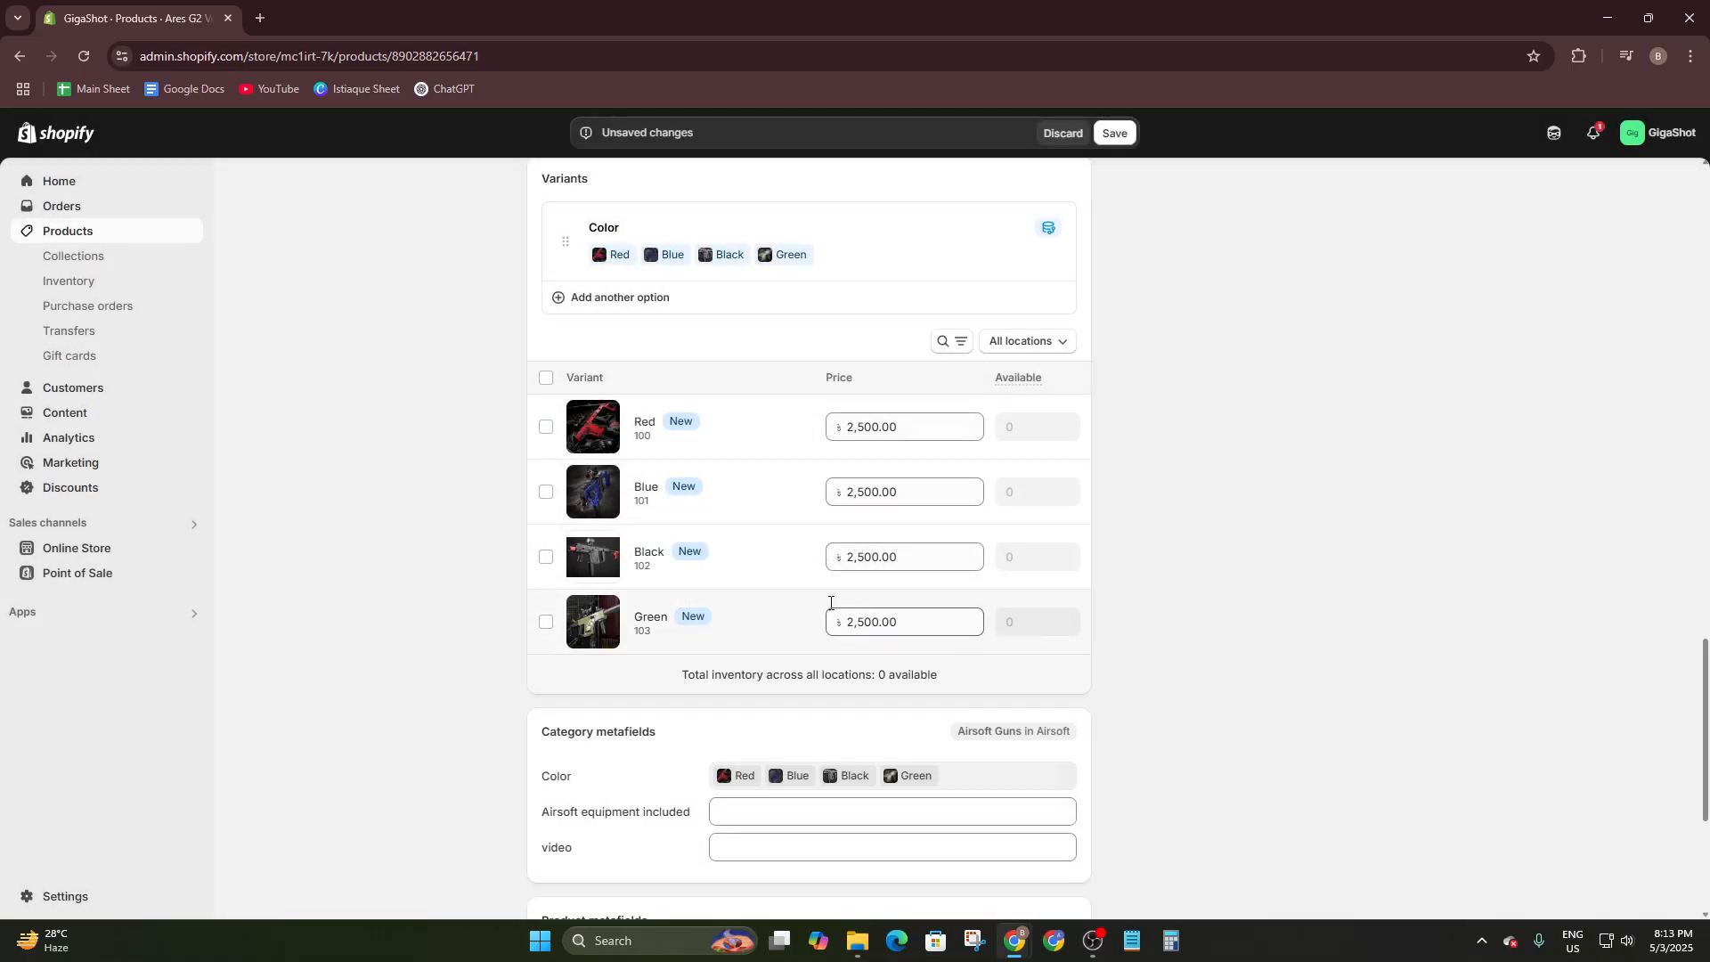
Set the Airsoft equipment included category metafield to Charger and Batteries.
{"action": "scroll", "coordinate": [846, 588], "scroll_direction": "down", "scroll_amount": 2}
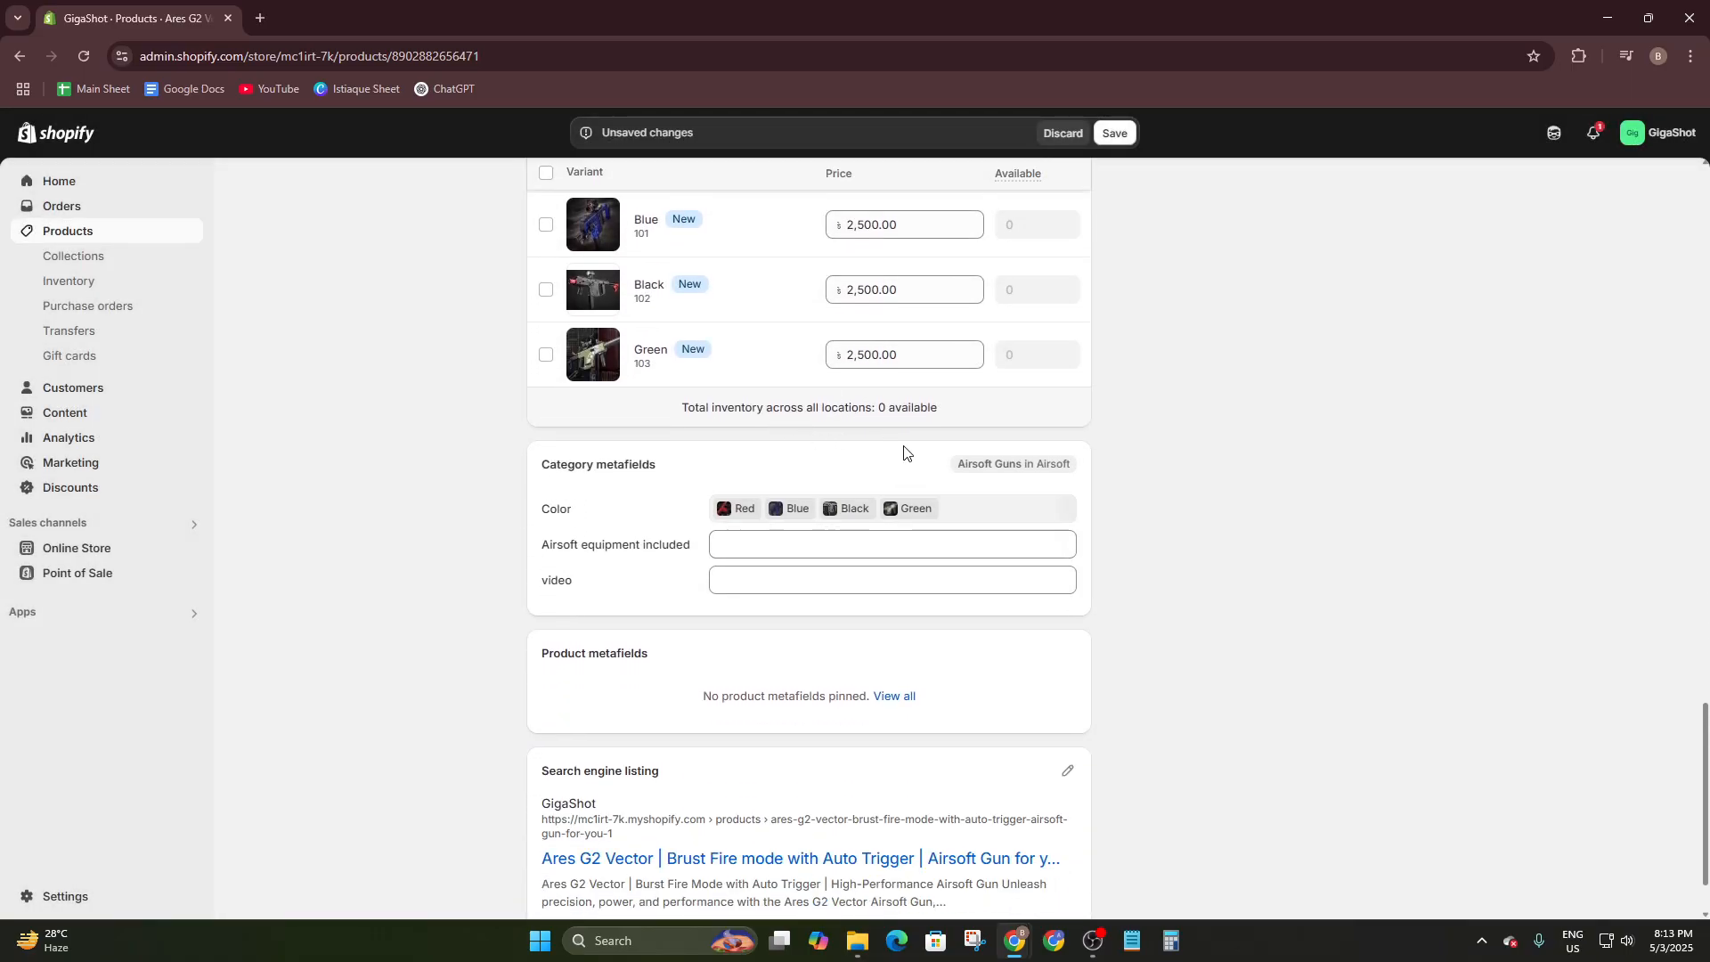
{"action": "scroll", "coordinate": [782, 430], "scroll_direction": "down", "scroll_amount": 1}
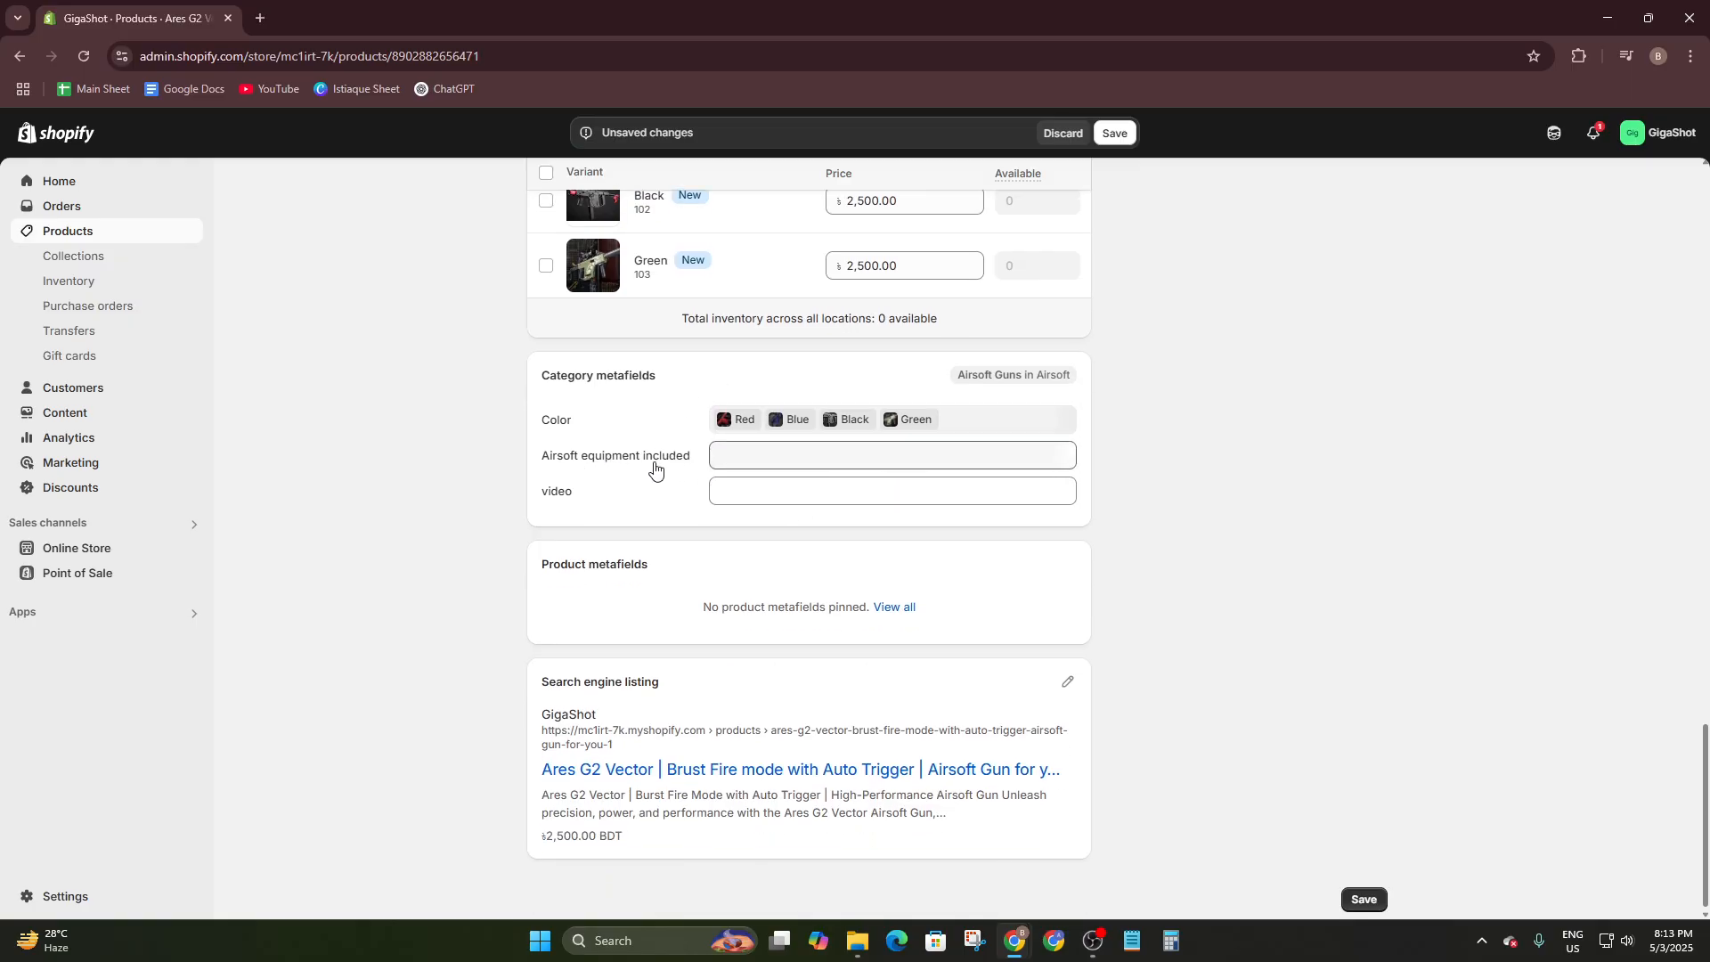
{"action": "scroll", "coordinate": [654, 467], "scroll_direction": "up", "scroll_amount": 7}
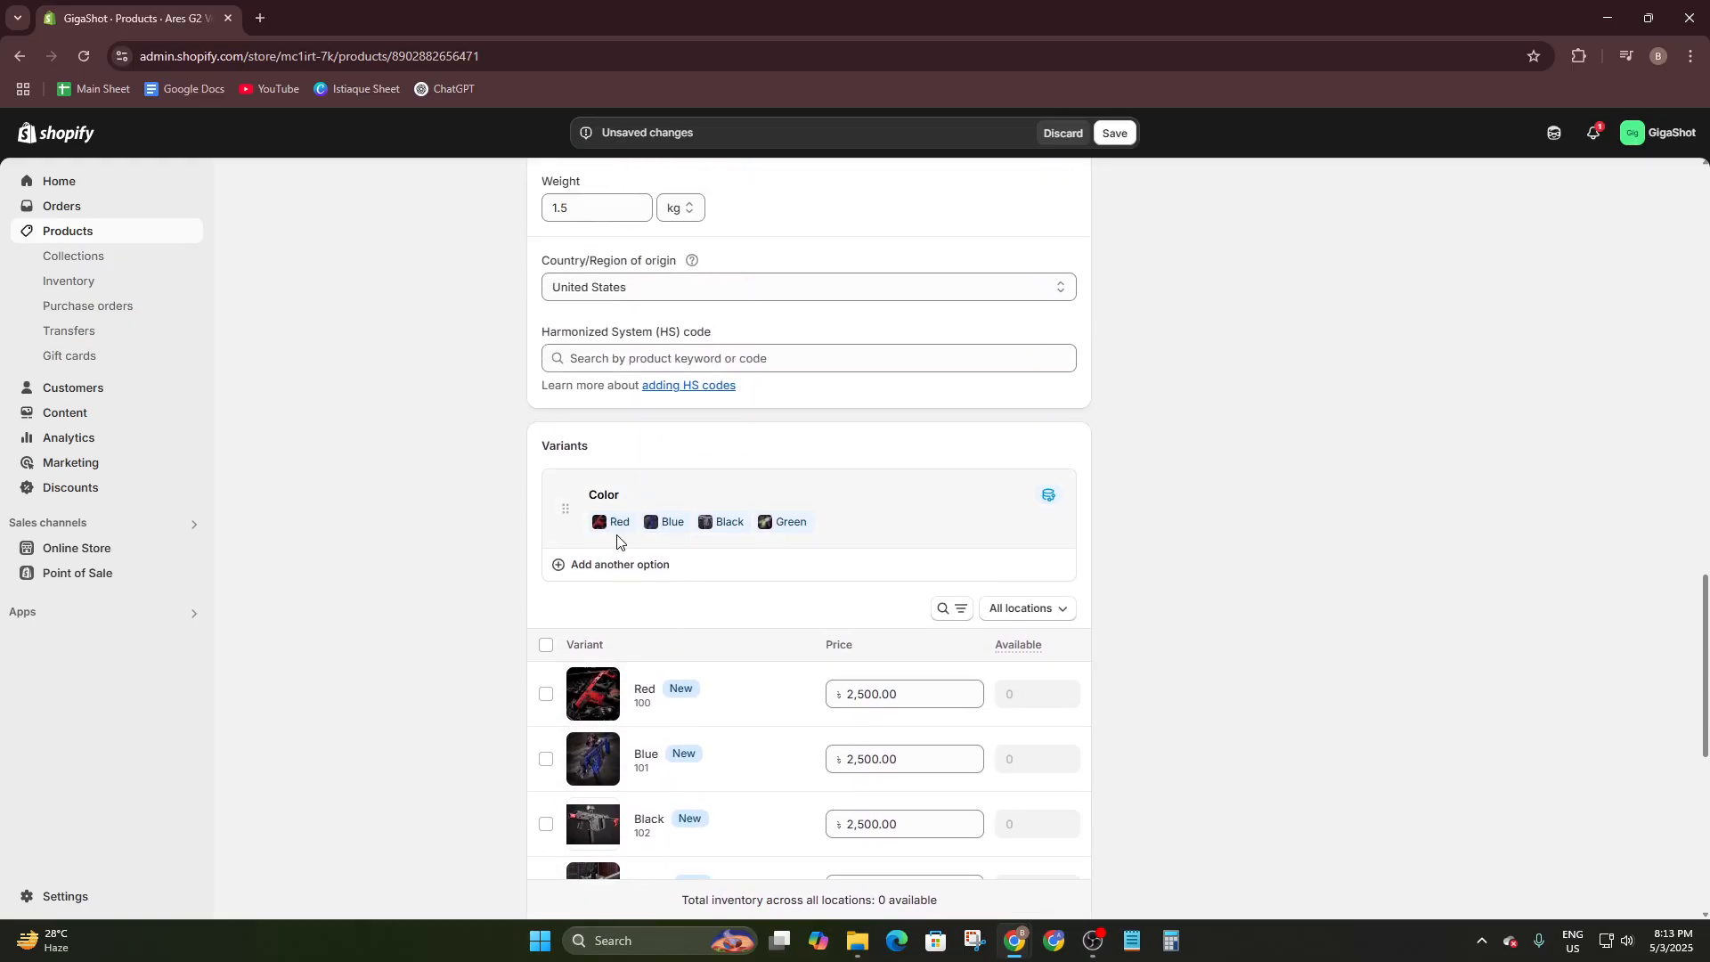
{"action": "left_click", "coordinate": [605, 564]}
{"action": "left_click", "coordinate": [419, 611]}
{"action": "scroll", "coordinate": [706, 645], "scroll_direction": "down", "scroll_amount": 4}
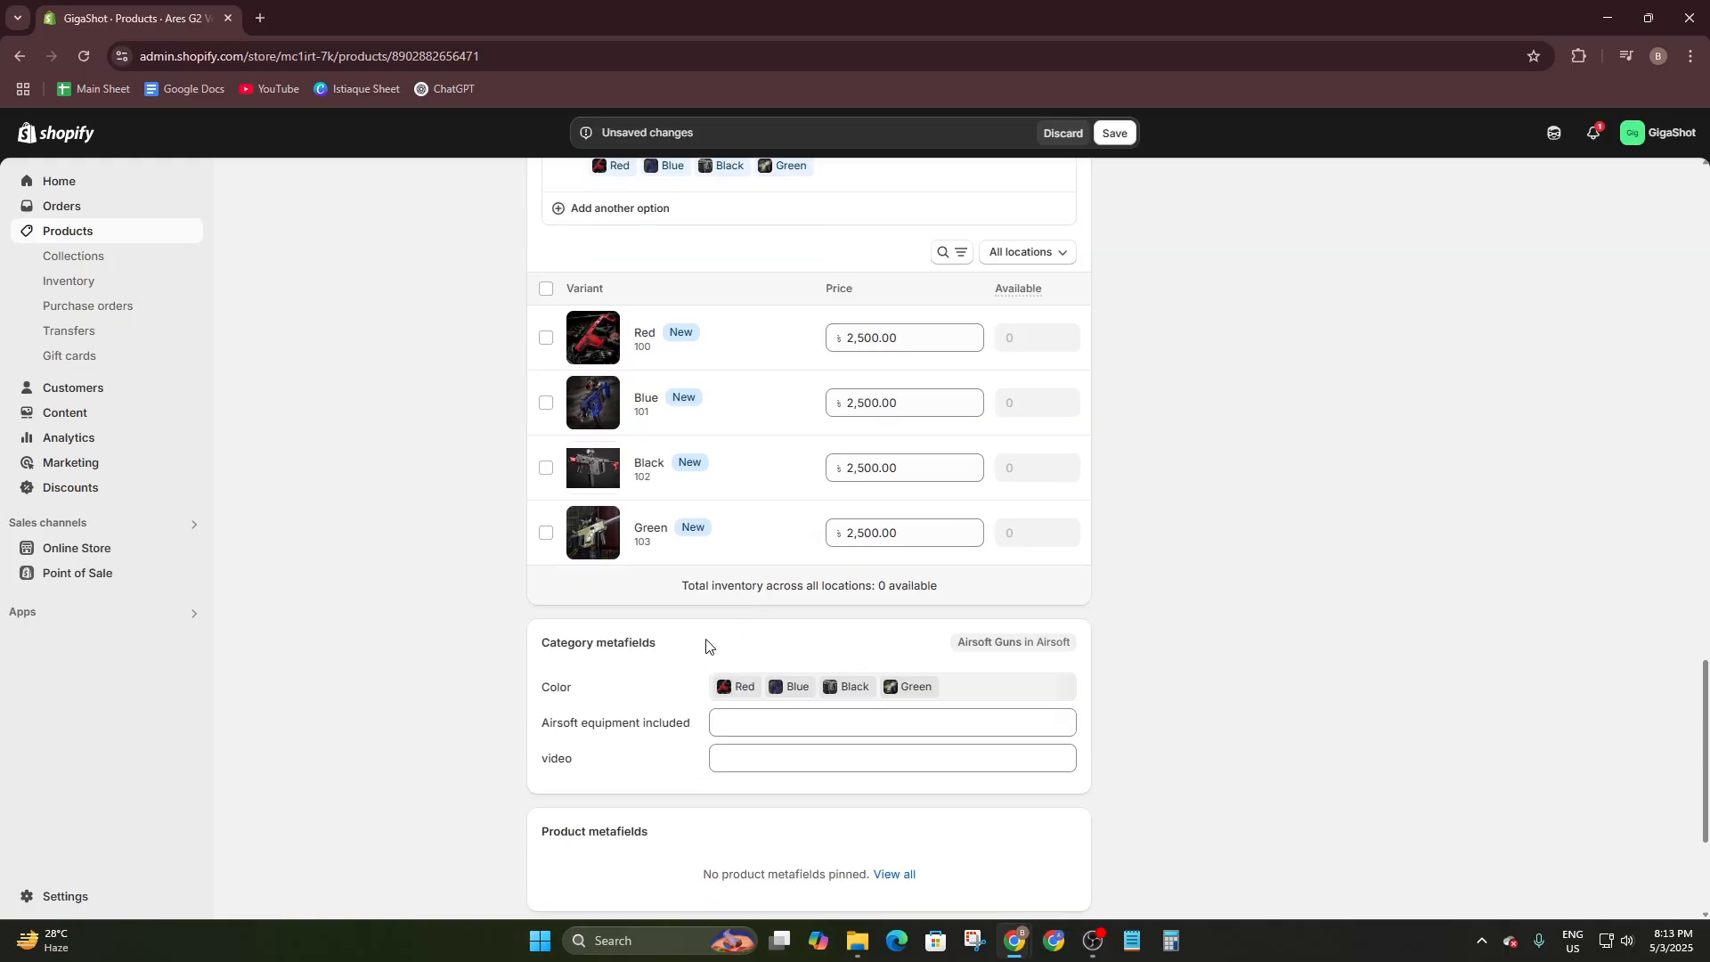
{"action": "left_click", "coordinate": [743, 723]}
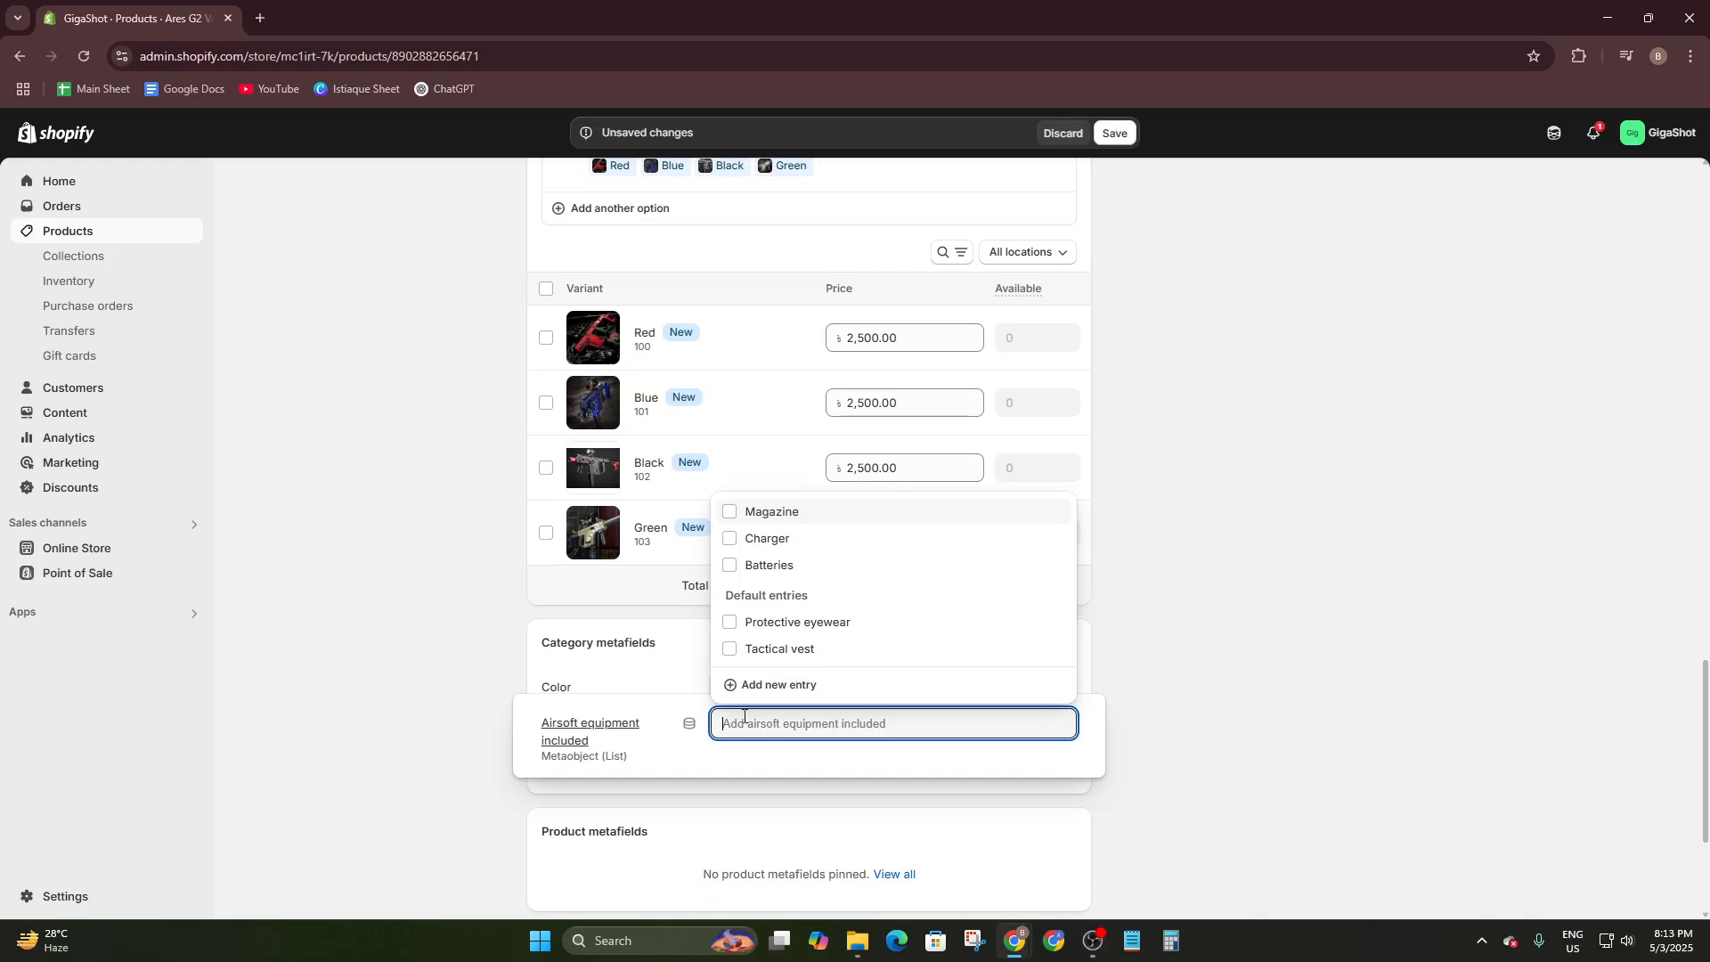
{"action": "left_click", "coordinate": [753, 540]}
{"action": "left_click", "coordinate": [751, 565]}
{"action": "left_click", "coordinate": [966, 821]}
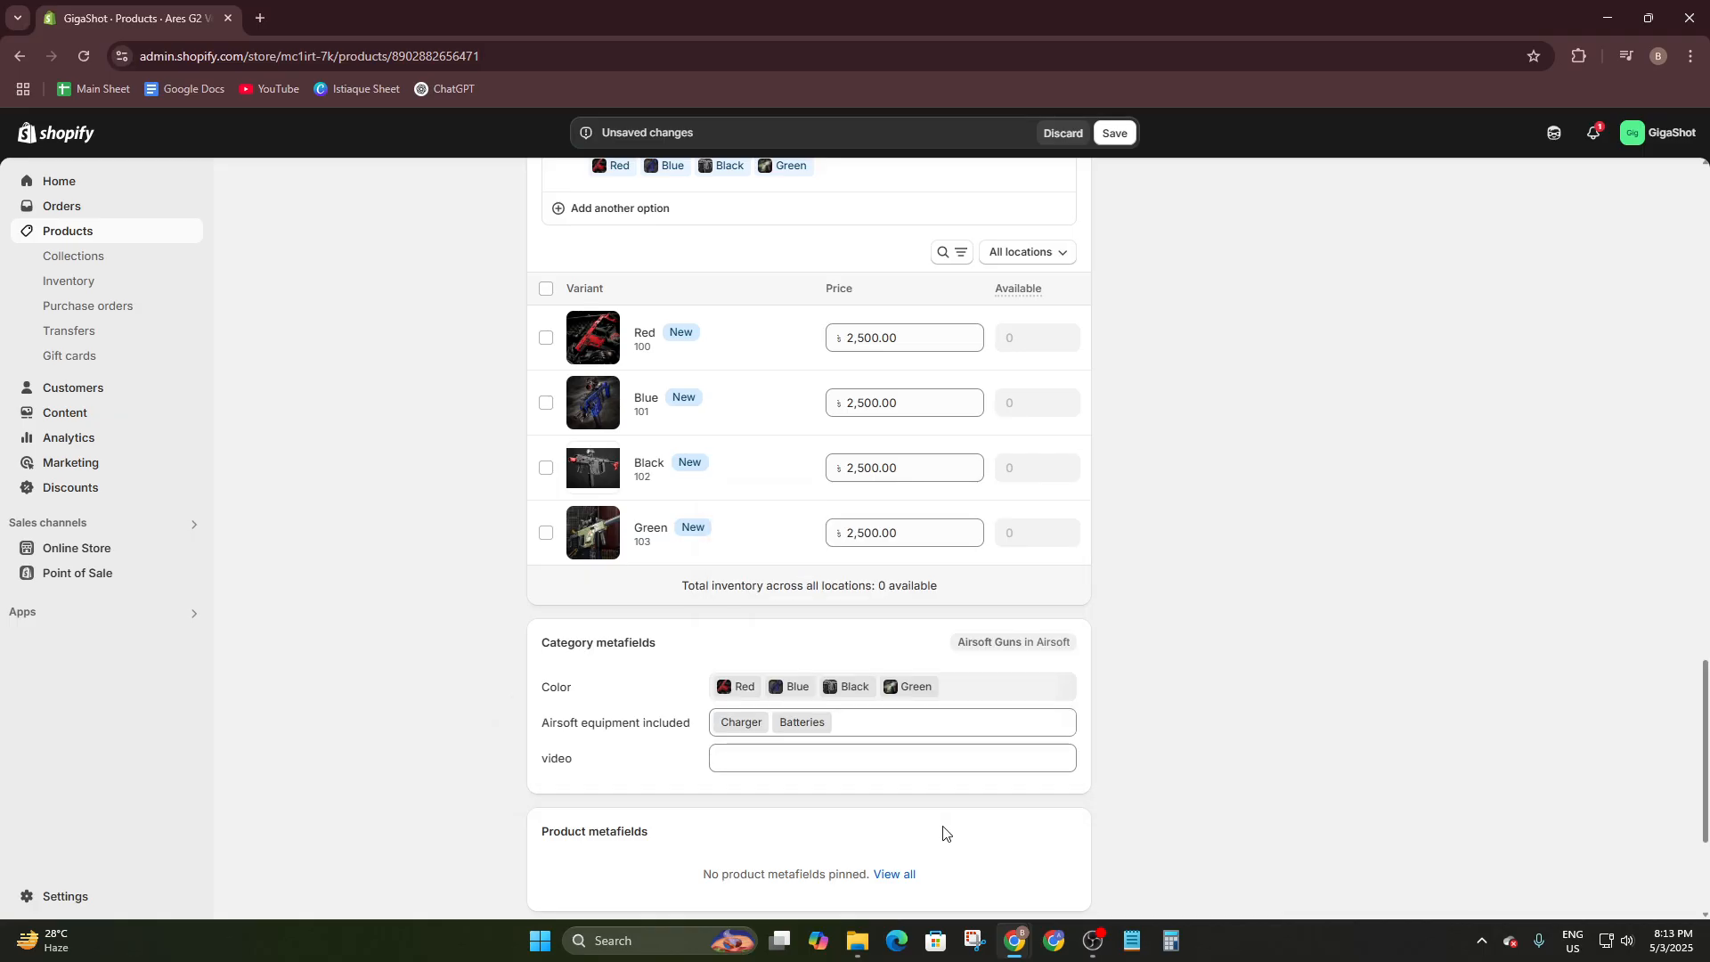
Examine the video metafield's file picker, its filters and its upload dialog without choosing a video.
{"action": "left_click", "coordinate": [773, 757]}
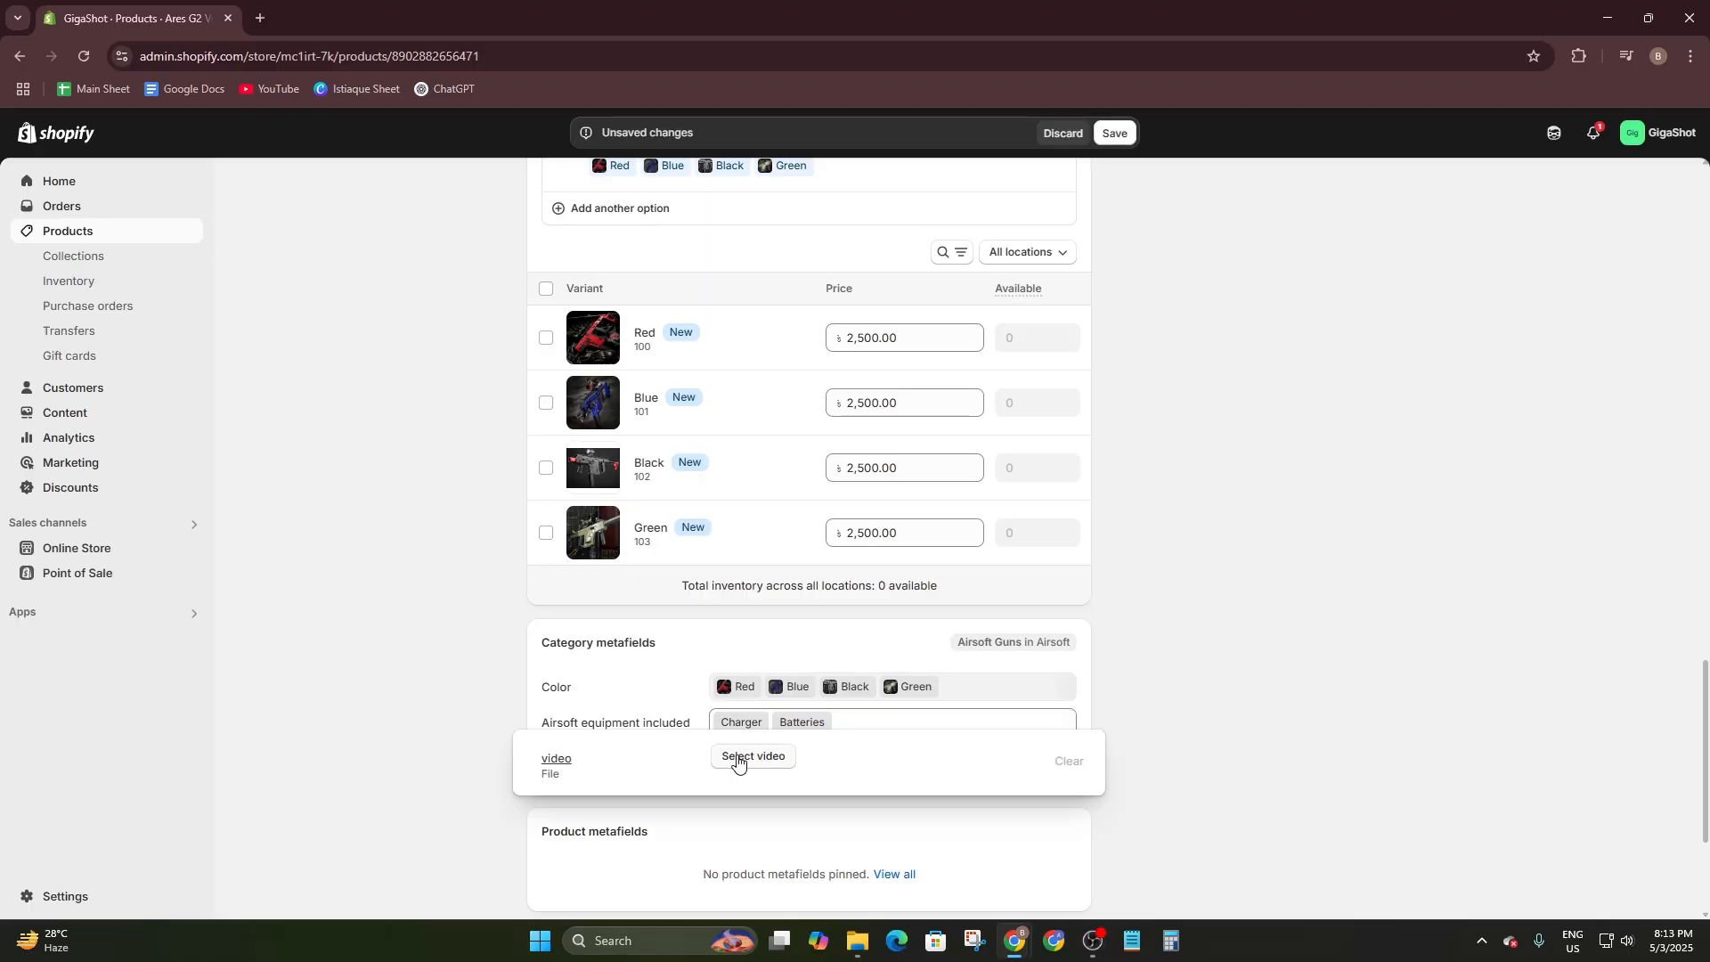
{"action": "left_click", "coordinate": [752, 756]}
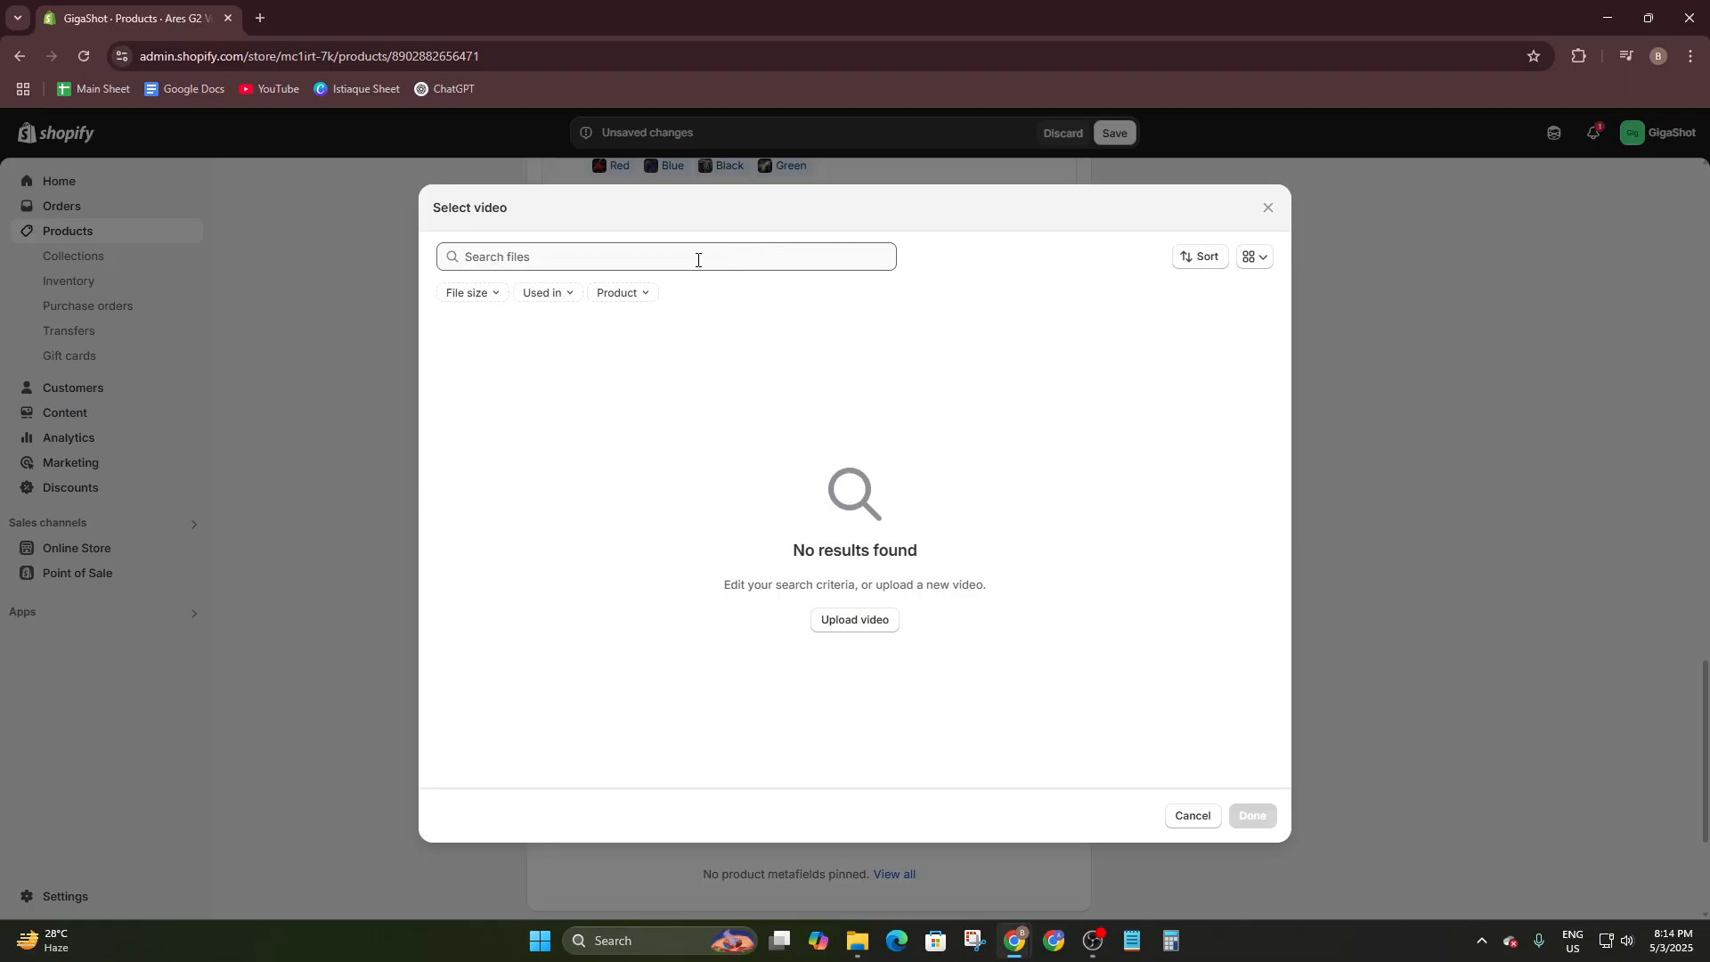
{"action": "left_click", "coordinate": [590, 260]}
{"action": "left_click", "coordinate": [491, 298]}
{"action": "left_click", "coordinate": [490, 298]}
{"action": "left_click", "coordinate": [856, 621]}
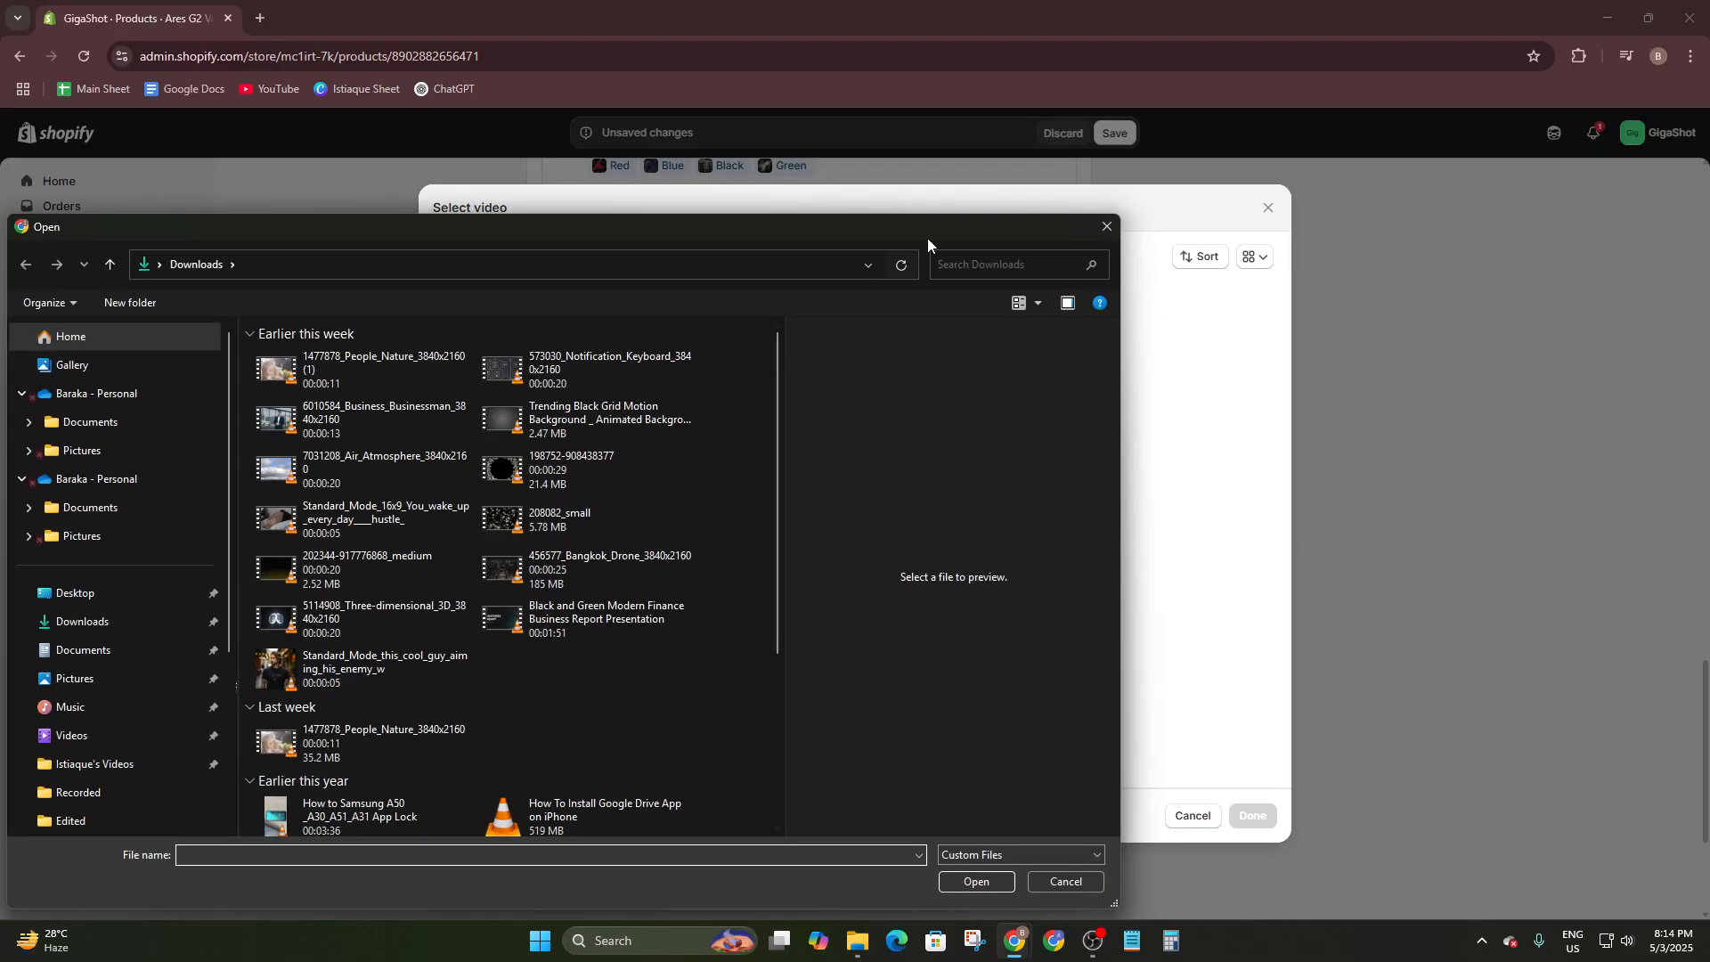
{"action": "left_click", "coordinate": [1105, 226]}
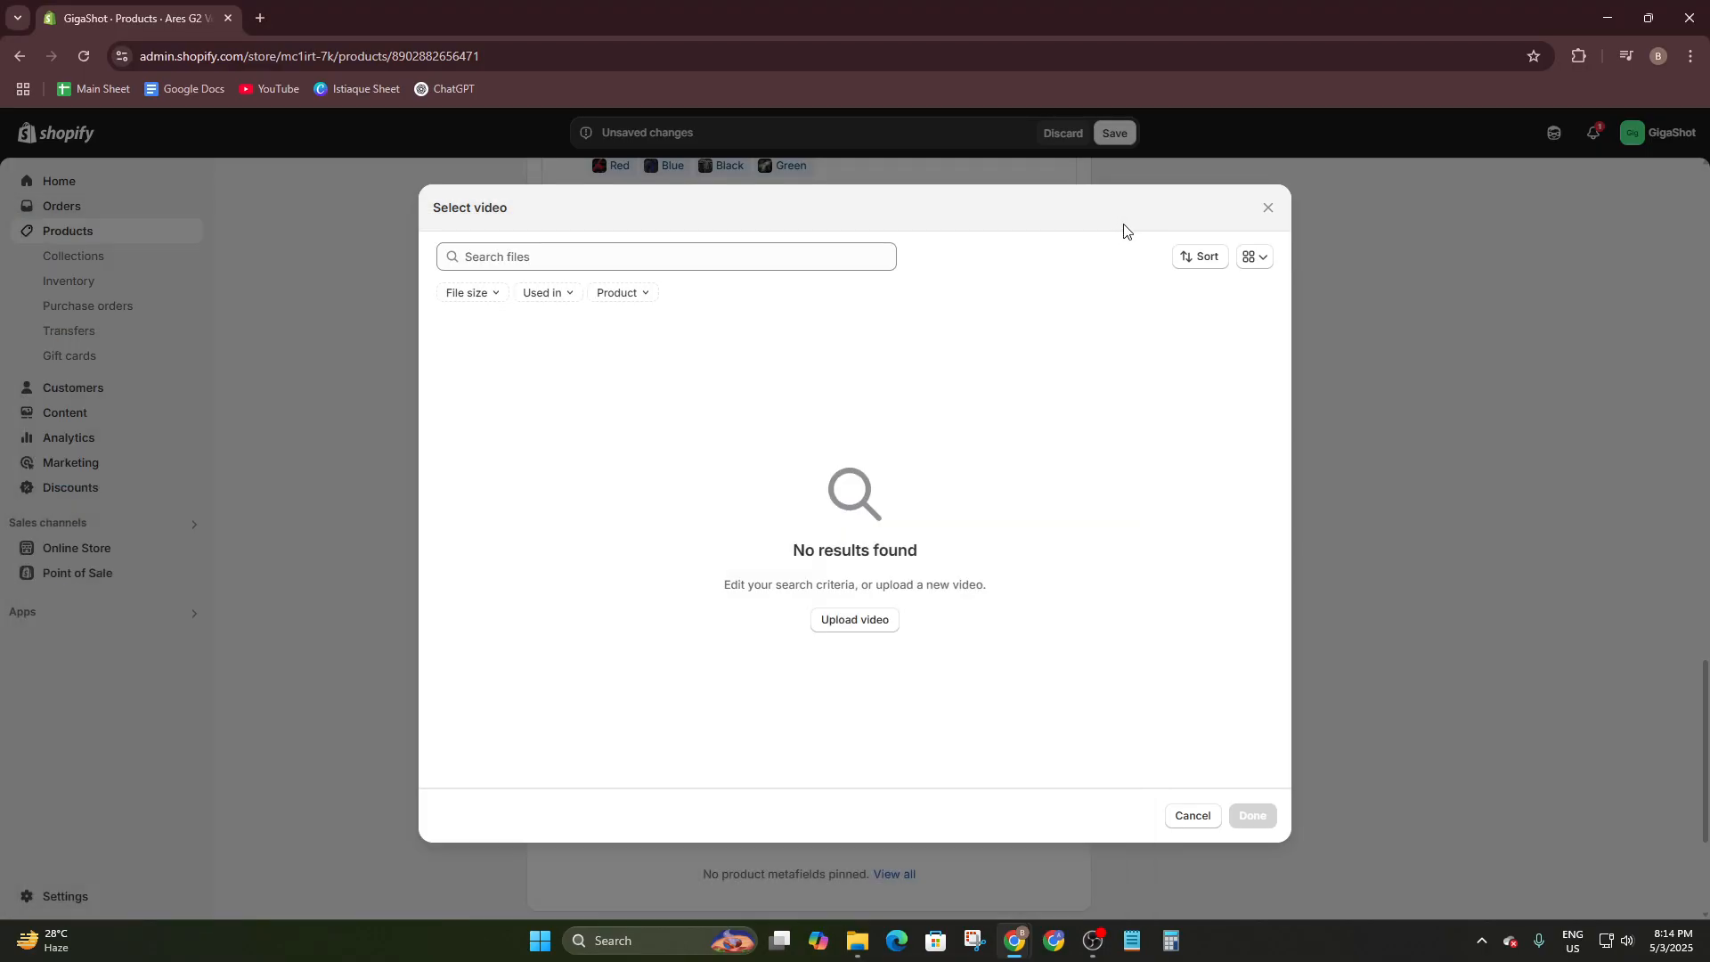
{"action": "left_click", "coordinate": [1268, 208]}
Review the product's shipping details, color variants, category and product metafields, and search engine listing.
{"action": "scroll", "coordinate": [1140, 534], "scroll_direction": "down", "scroll_amount": 1}
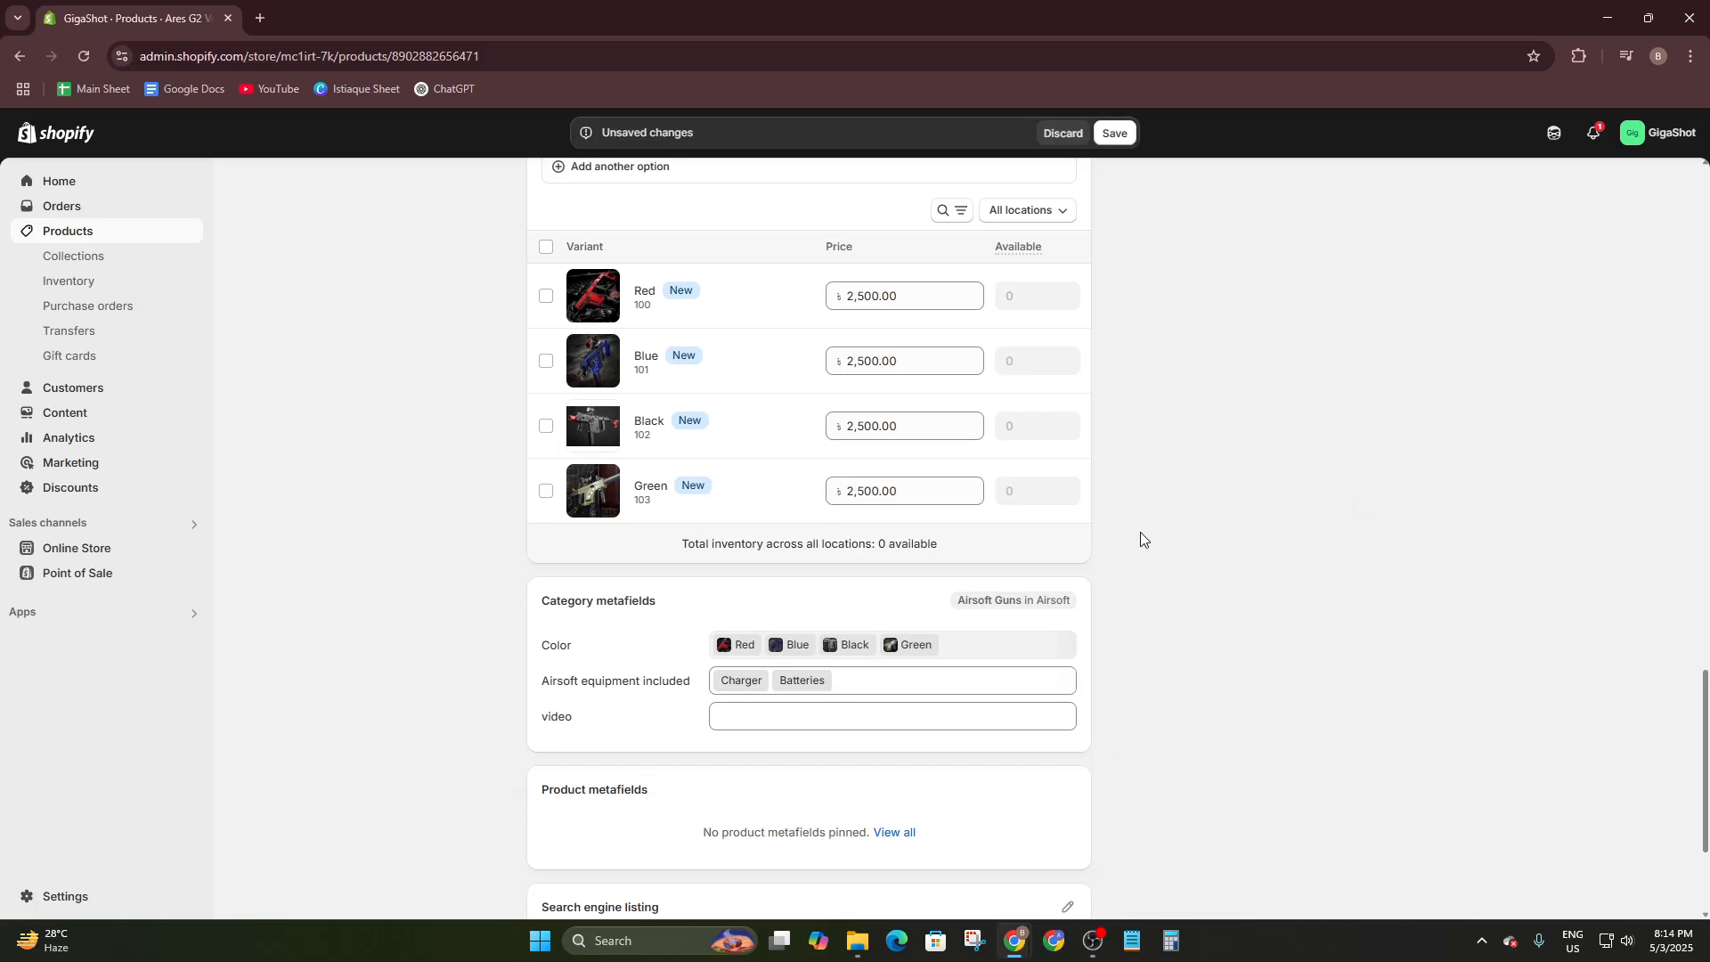
{"action": "scroll", "coordinate": [766, 616], "scroll_direction": "down", "scroll_amount": 2}
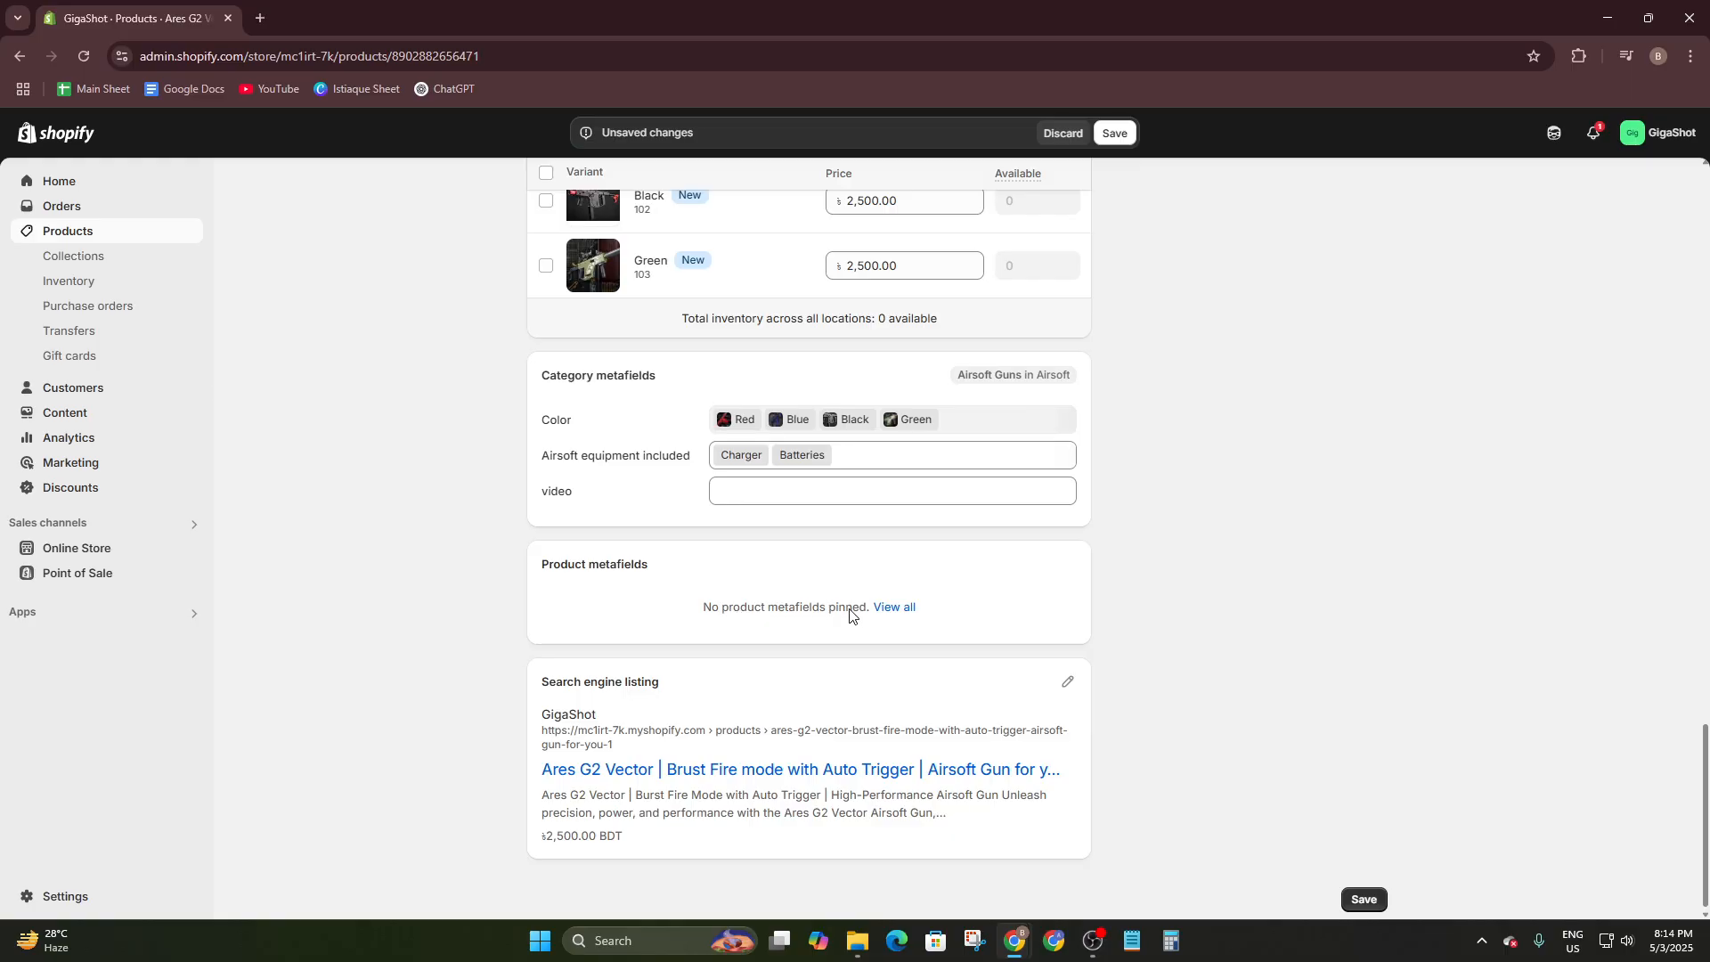
{"action": "scroll", "coordinate": [851, 614], "scroll_direction": "up", "scroll_amount": 6}
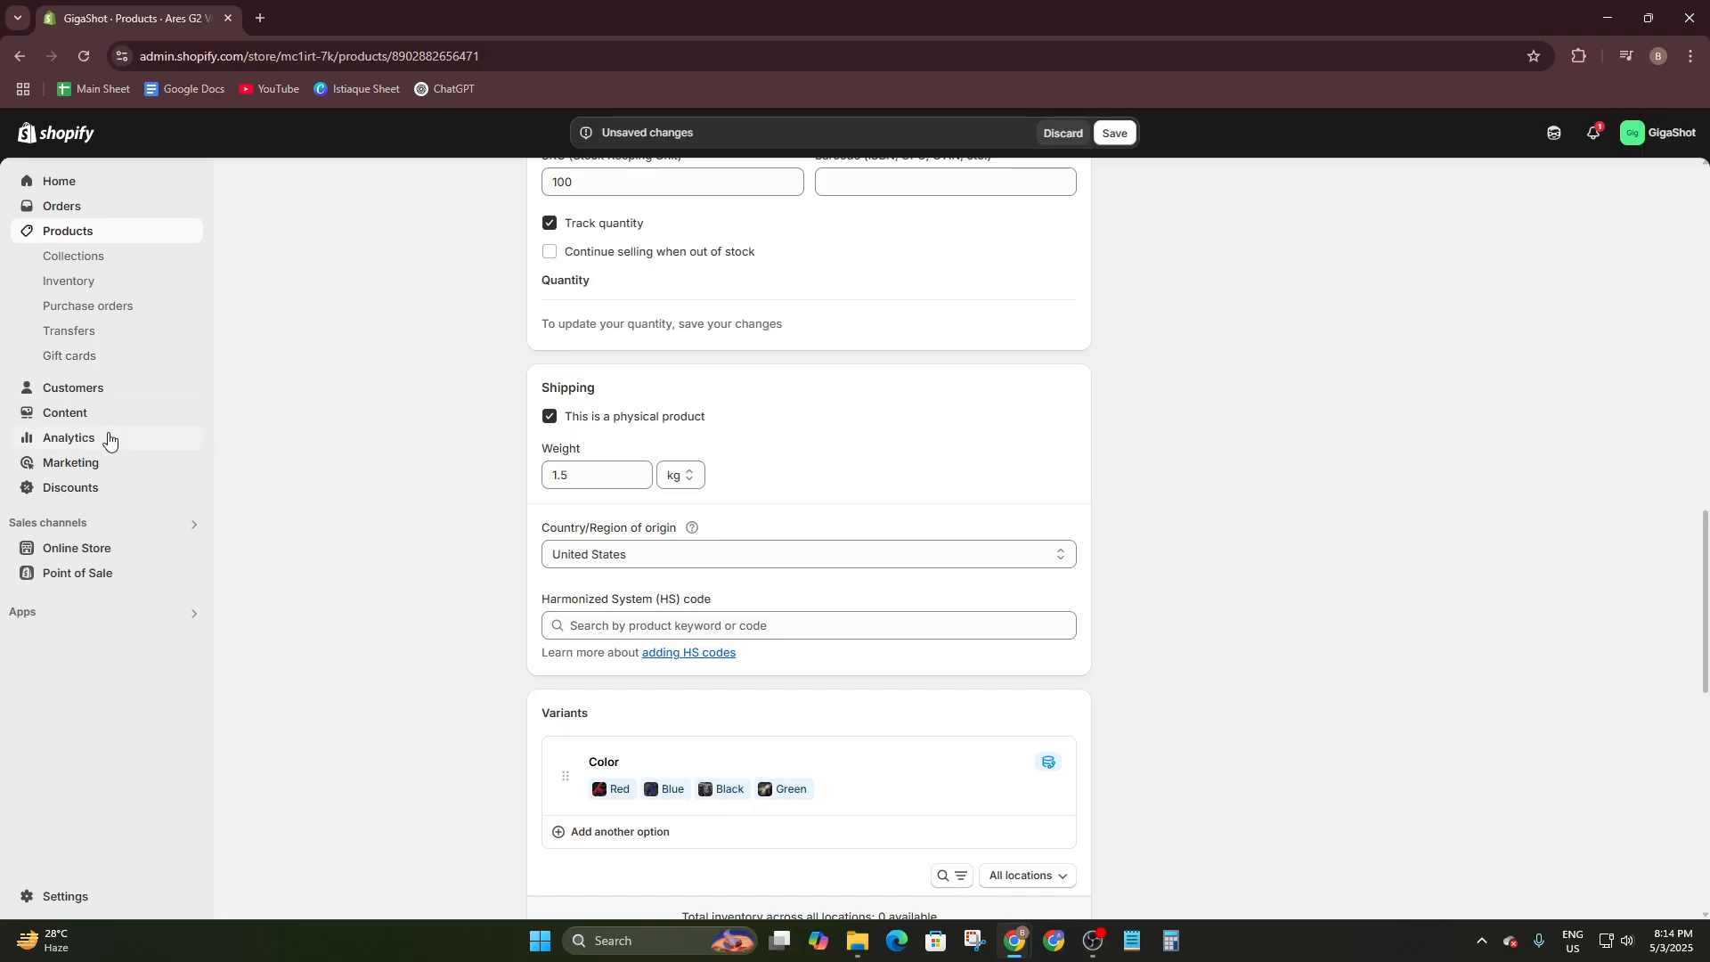
{"action": "scroll", "coordinate": [706, 592], "scroll_direction": "down", "scroll_amount": 3}
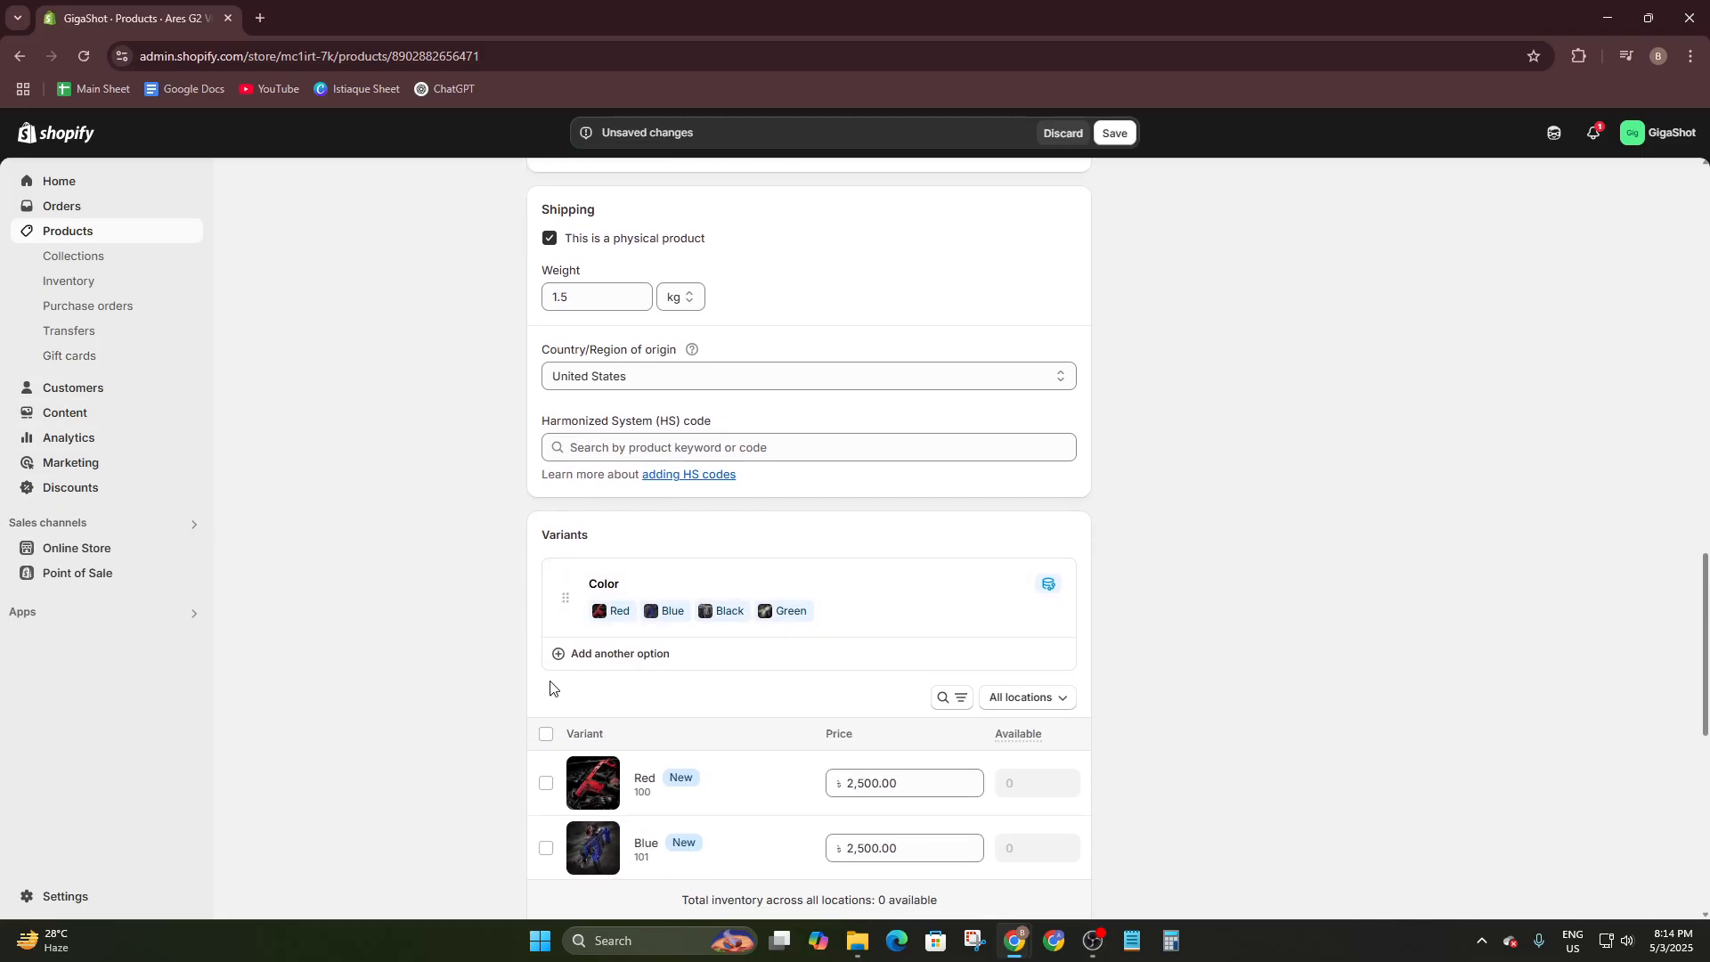
{"action": "scroll", "coordinate": [566, 677], "scroll_direction": "up", "scroll_amount": 3}
{"action": "scroll", "coordinate": [573, 675], "scroll_direction": "down", "scroll_amount": 3}
{"action": "scroll", "coordinate": [573, 675], "scroll_direction": "down", "scroll_amount": 2}
{"action": "scroll", "coordinate": [802, 614], "scroll_direction": "down", "scroll_amount": 6}
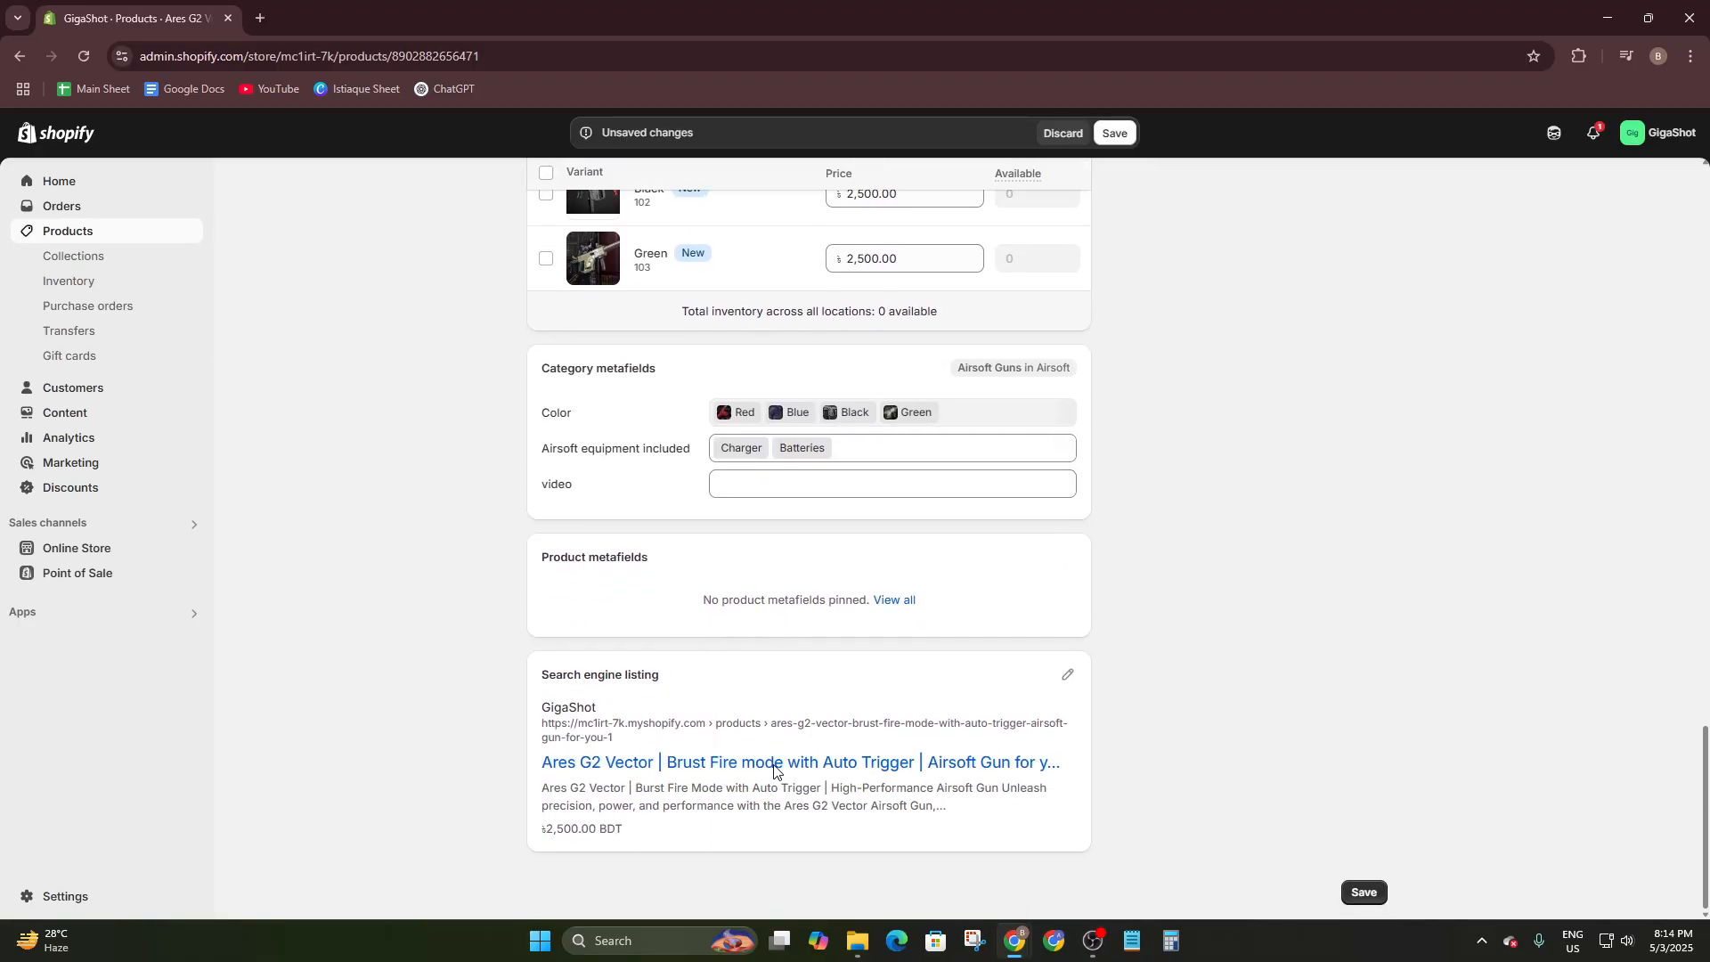
{"action": "scroll", "coordinate": [728, 764], "scroll_direction": "up", "scroll_amount": 4}
{"action": "scroll", "coordinate": [698, 480], "scroll_direction": "down", "scroll_amount": 4}
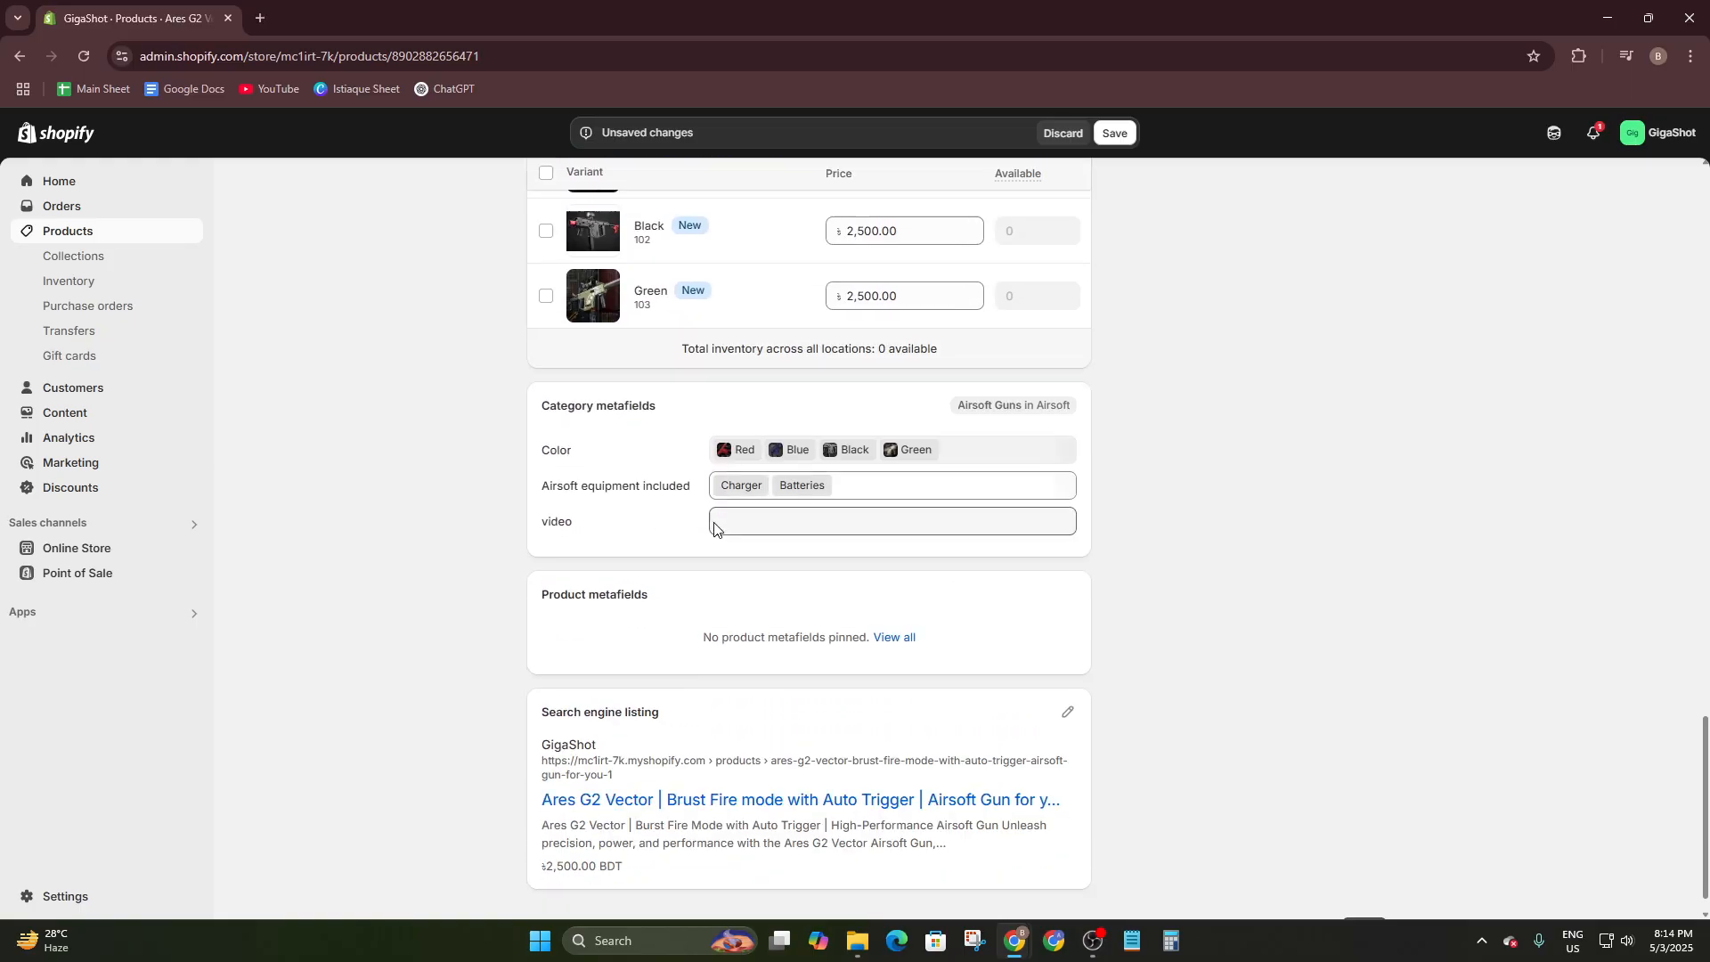
{"action": "scroll", "coordinate": [645, 717], "scroll_direction": "up", "scroll_amount": 5}
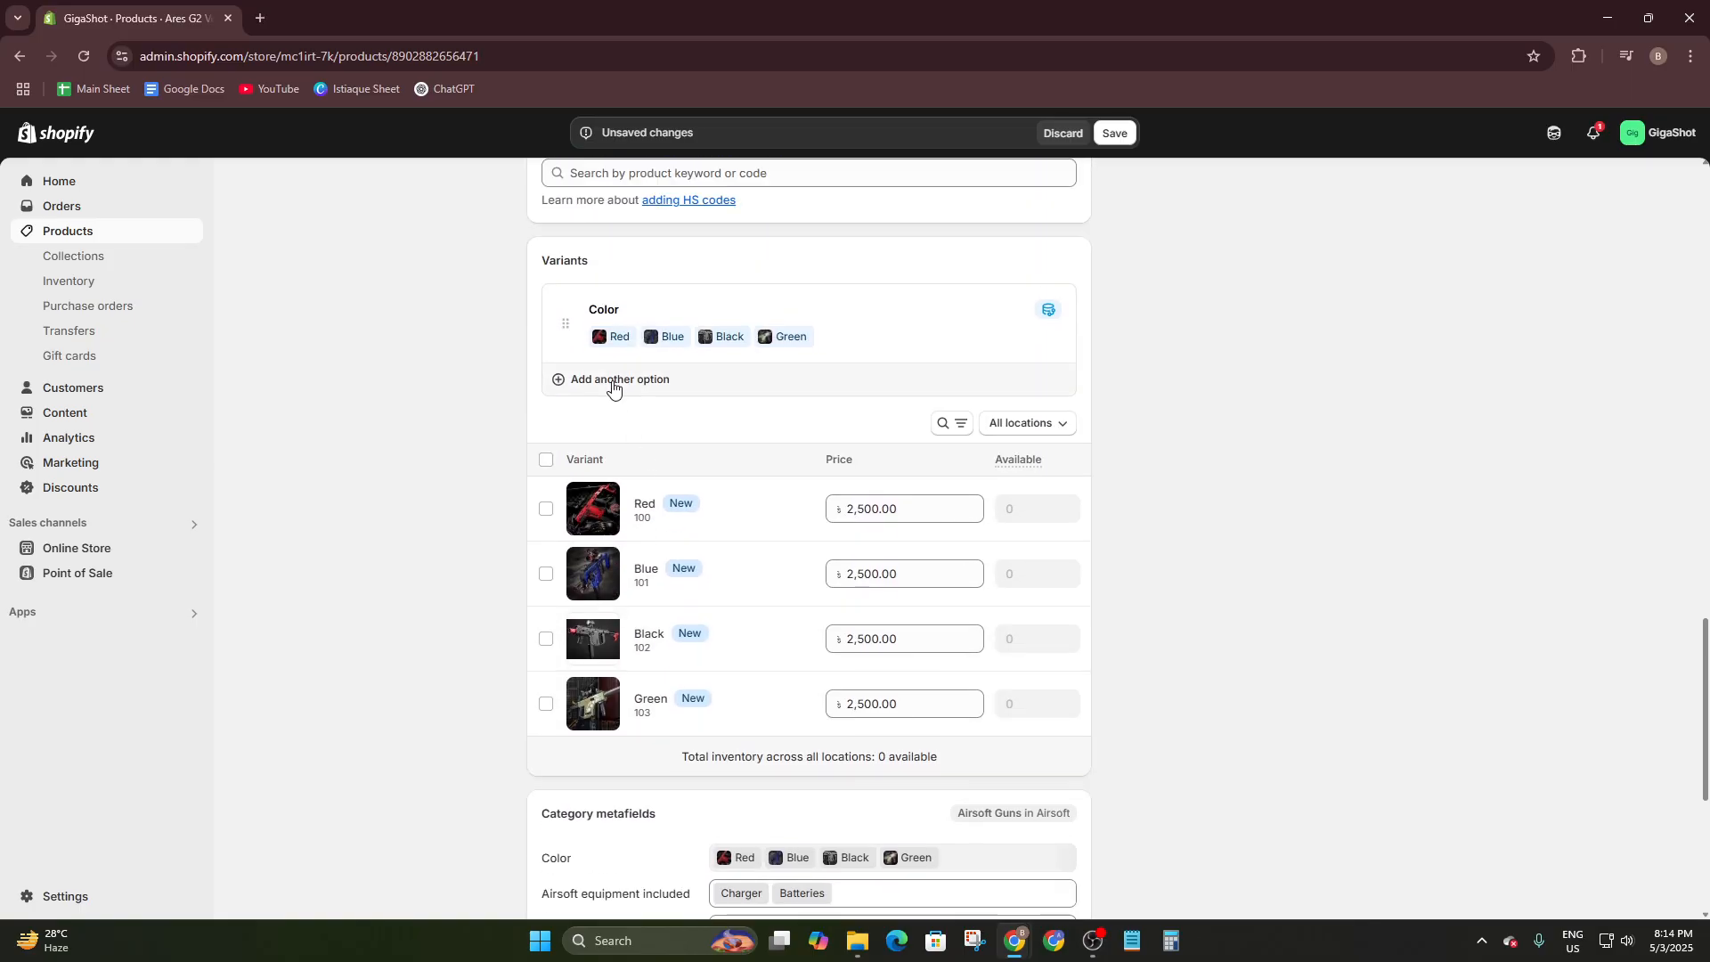
Add Airsoft equipment included as a second variant option alongside Color.
{"action": "left_click", "coordinate": [612, 381]}
{"action": "left_click", "coordinate": [830, 402]}
{"action": "scroll", "coordinate": [775, 343], "scroll_direction": "down", "scroll_amount": 1}
{"action": "left_click", "coordinate": [613, 290]}
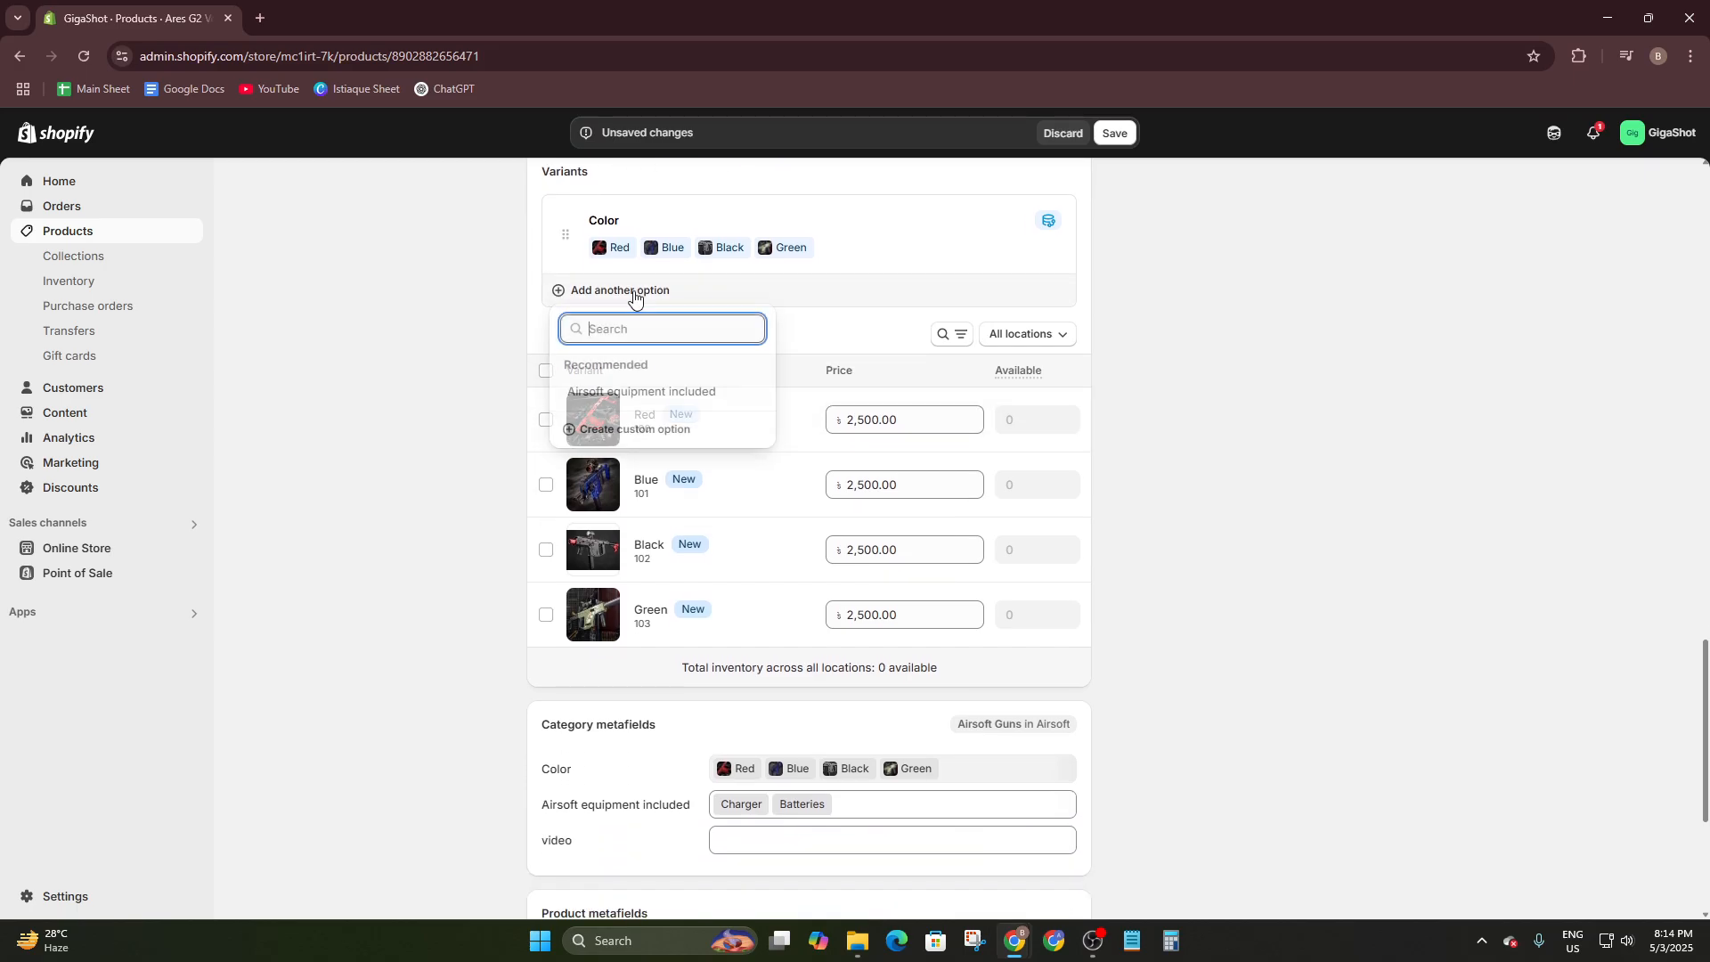
{"action": "left_click", "coordinate": [627, 392]}
{"action": "scroll", "coordinate": [677, 353], "scroll_direction": "up", "scroll_amount": 1}
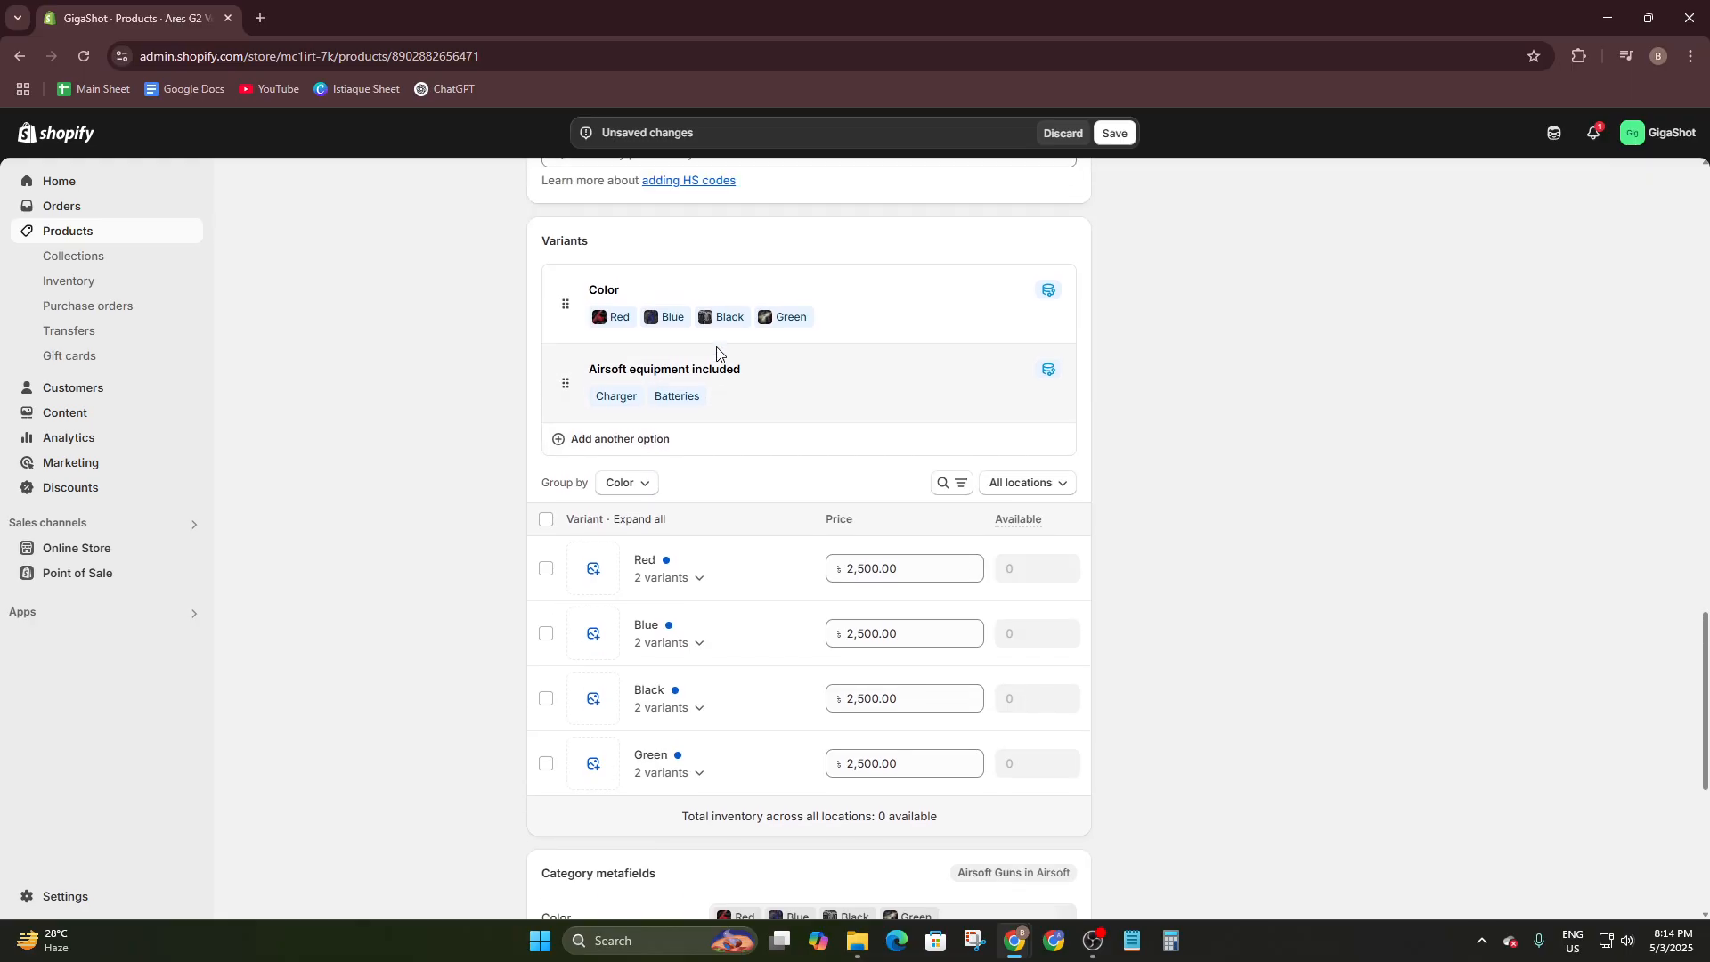
Inspect the values of the Airsoft equipment included variant option and close its editor, keeping Charger and Batteries.
{"action": "left_click", "coordinate": [748, 412]}
{"action": "scroll", "coordinate": [783, 472], "scroll_direction": "down", "scroll_amount": 3}
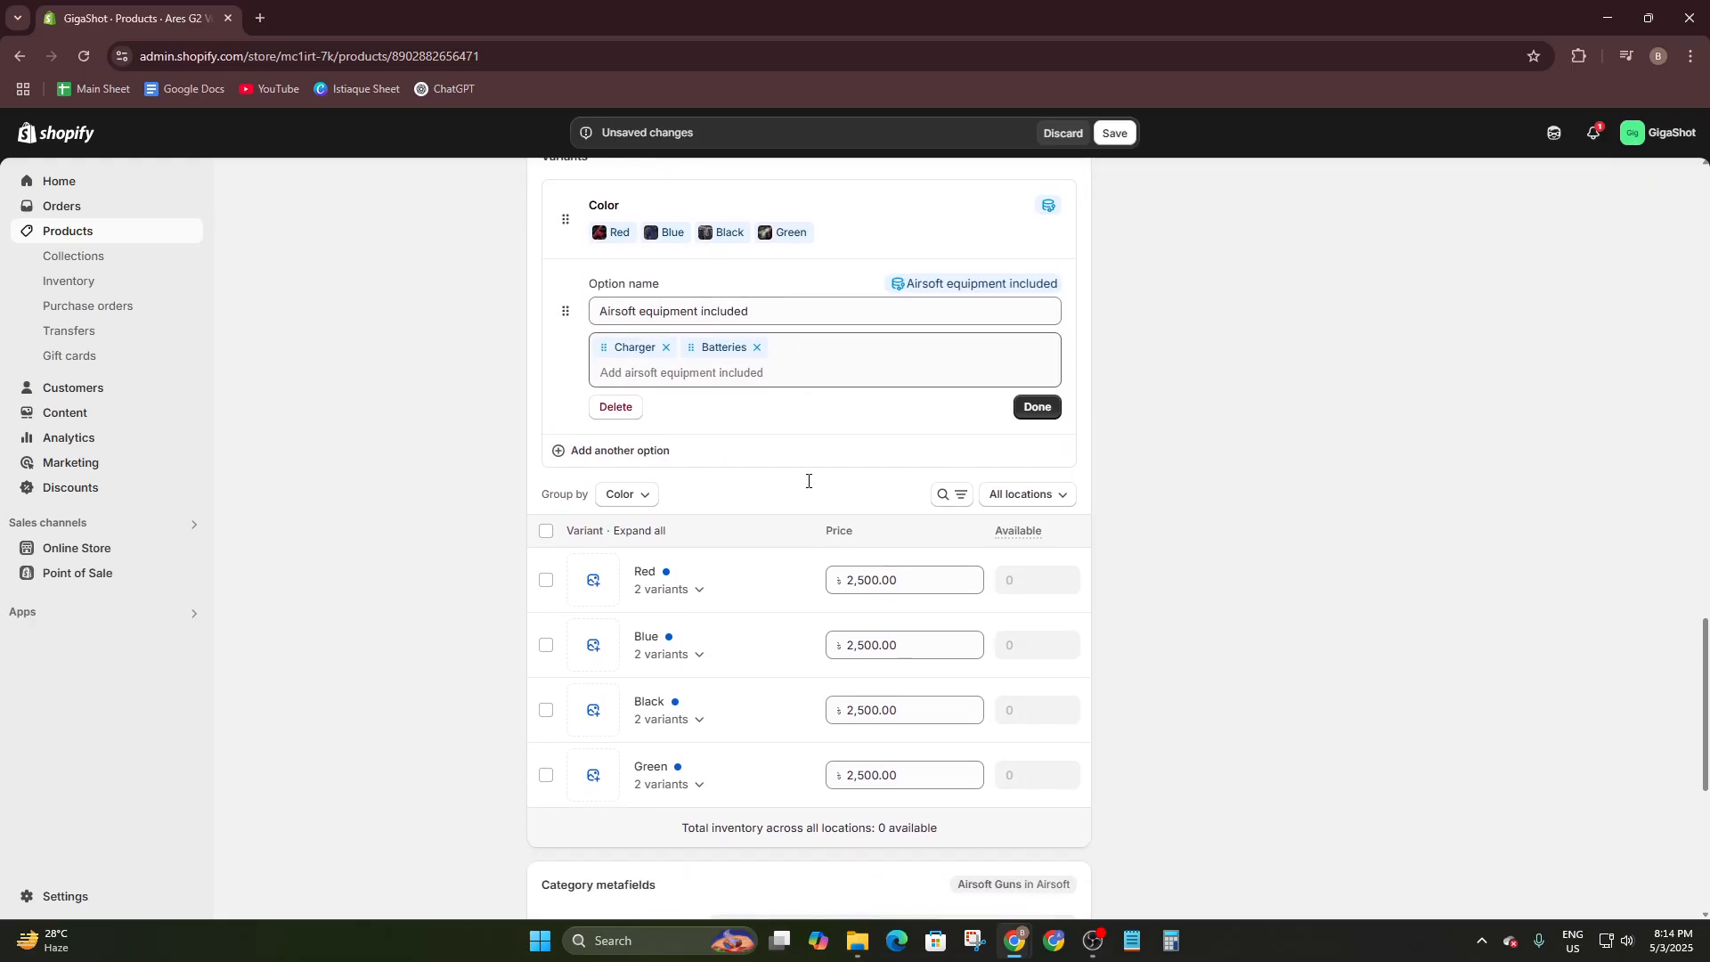
{"action": "scroll", "coordinate": [811, 486], "scroll_direction": "up", "scroll_amount": 2}
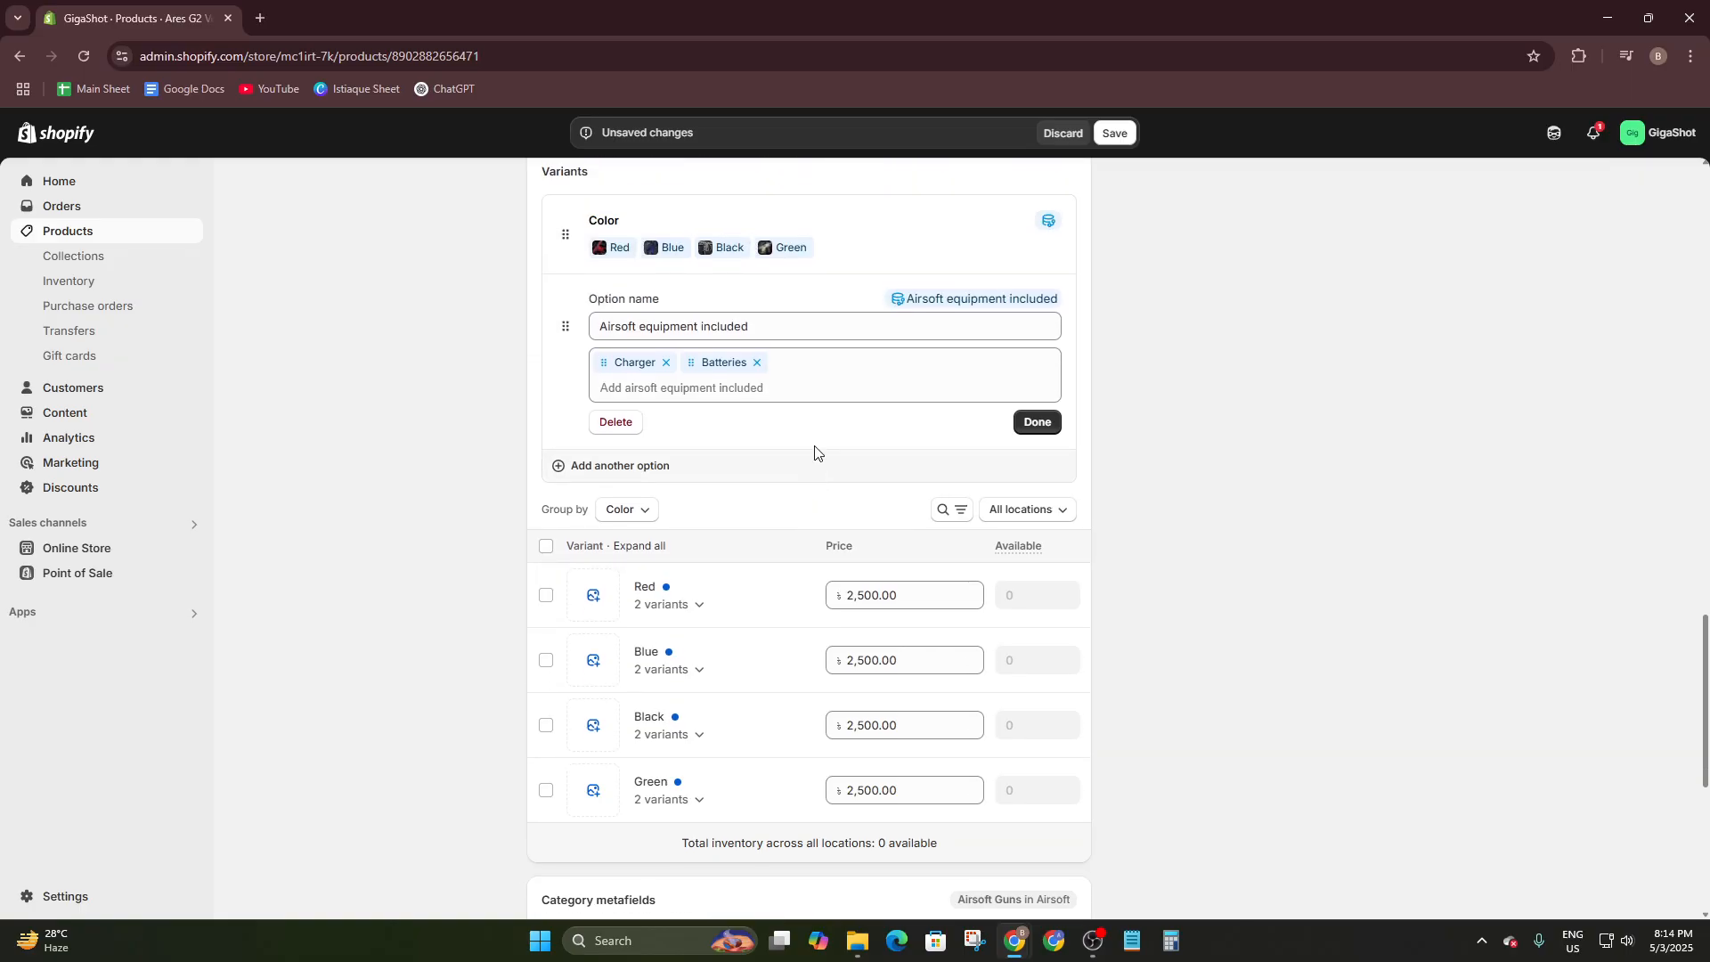
{"action": "left_click", "coordinate": [798, 383]}
{"action": "left_click", "coordinate": [1195, 426]}
{"action": "left_click", "coordinate": [1033, 426]}
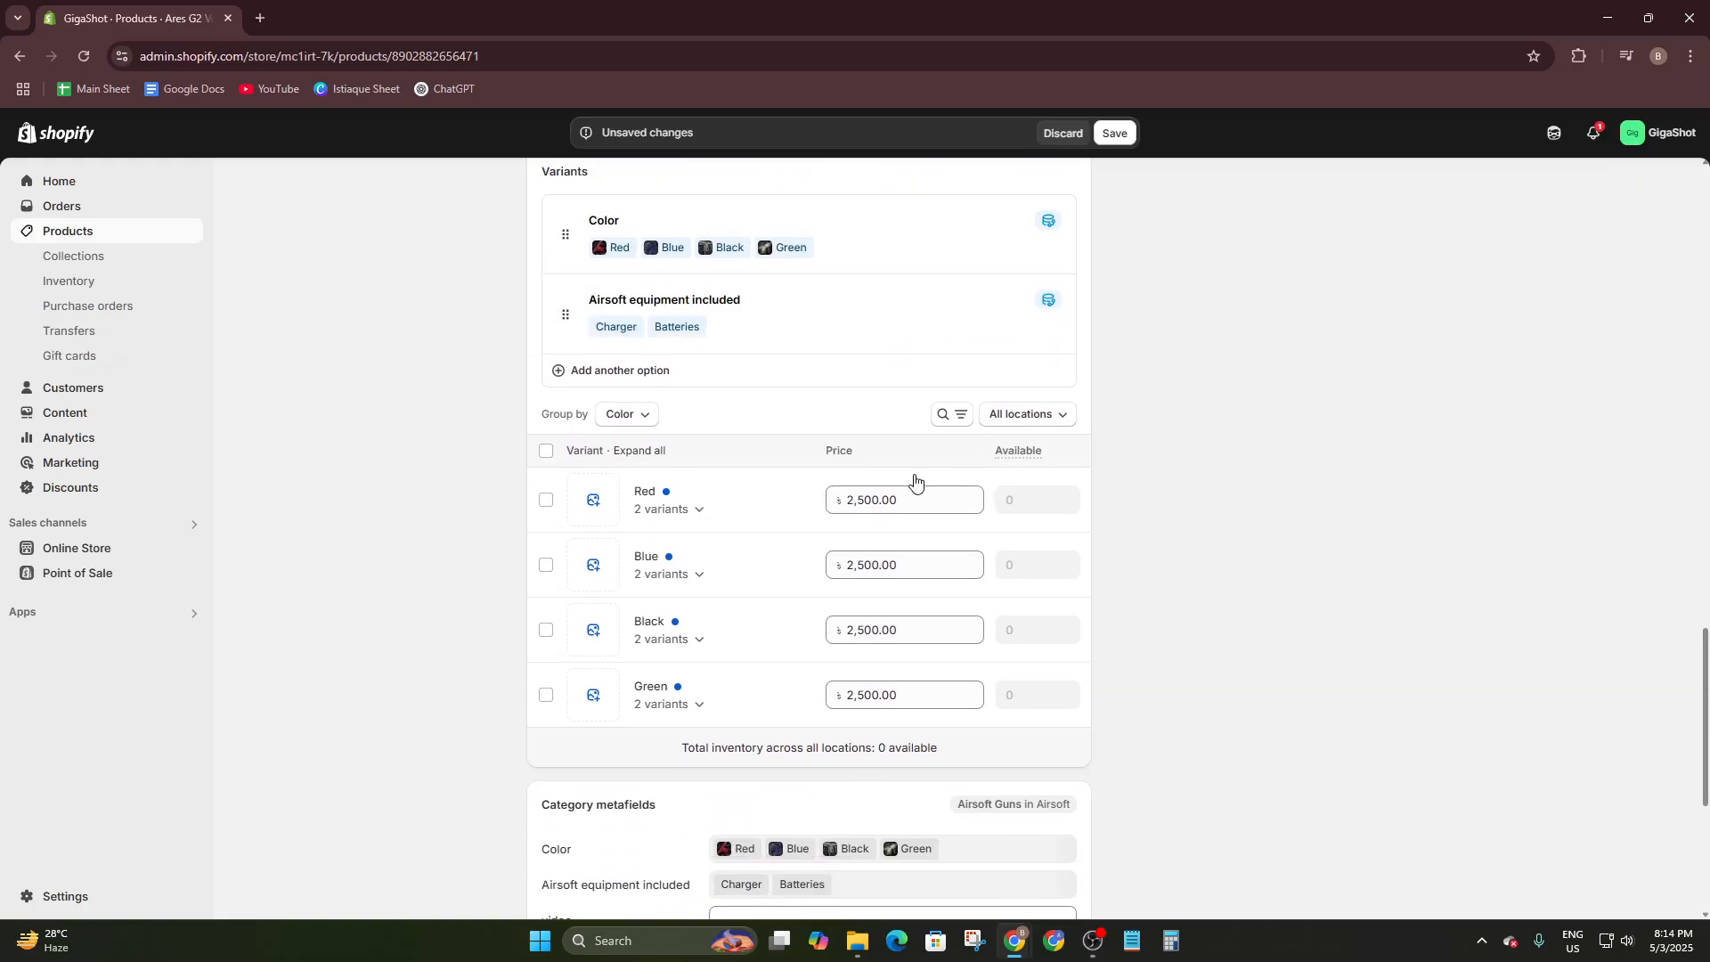
Save the product with both variant options and review its variants, media and category.
{"action": "scroll", "coordinate": [808, 496], "scroll_direction": "down", "scroll_amount": 2}
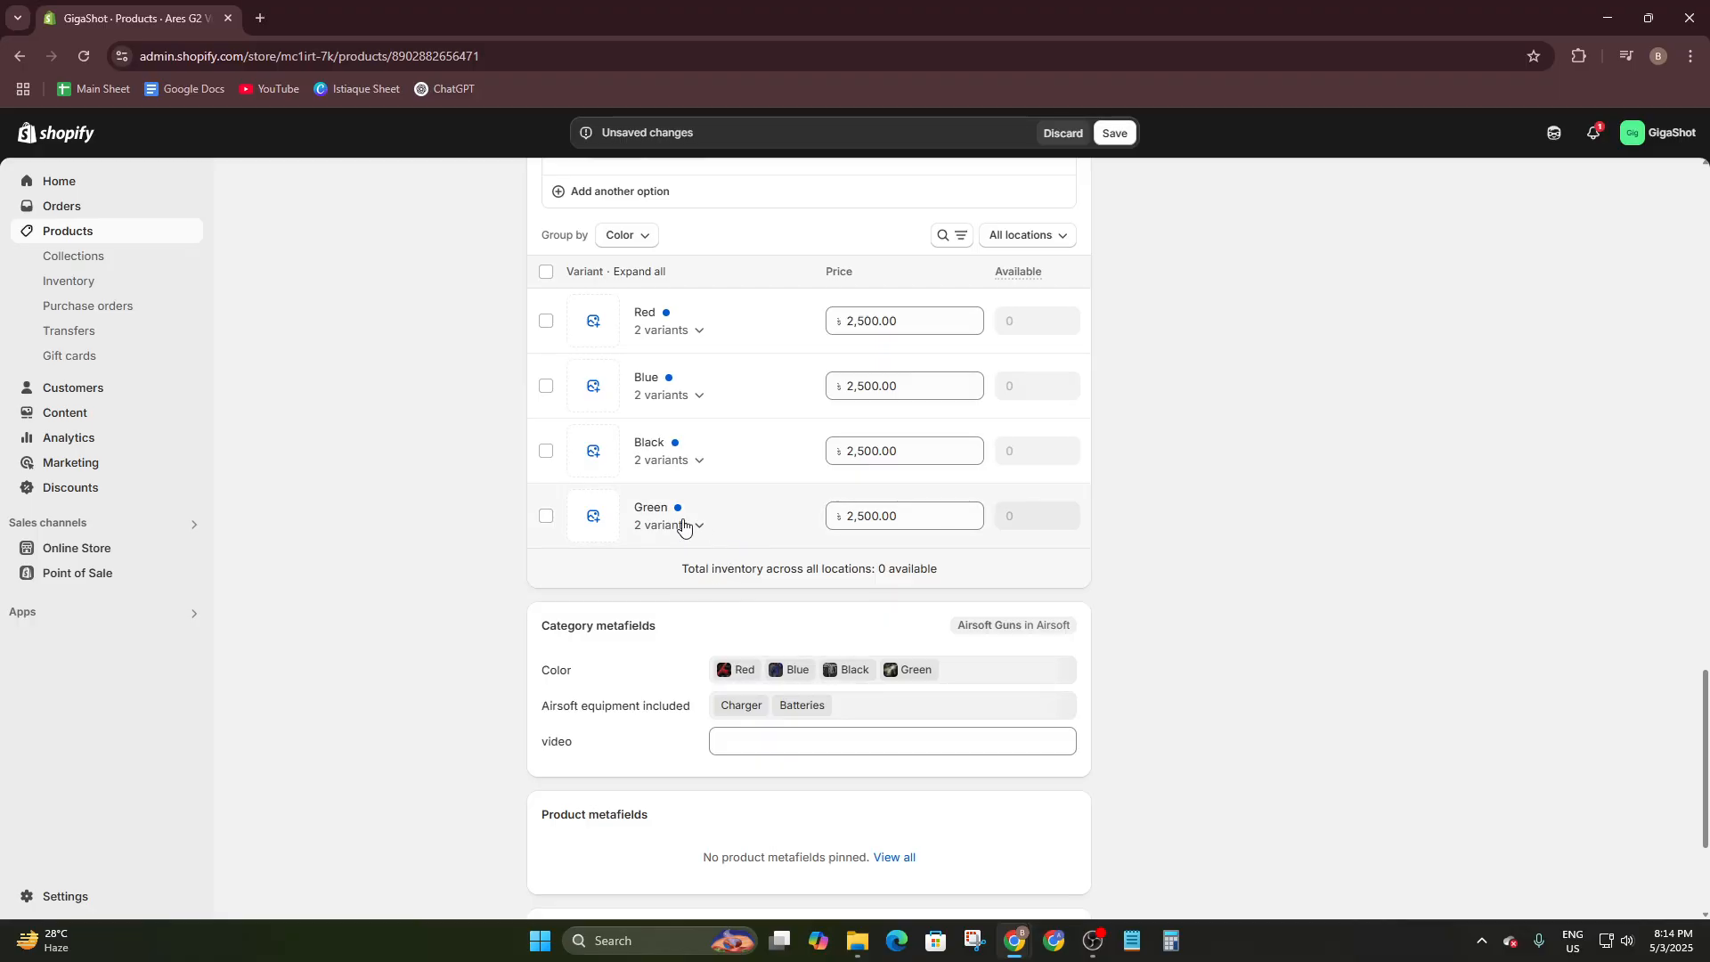
{"action": "scroll", "coordinate": [806, 517], "scroll_direction": "down", "scroll_amount": 3}
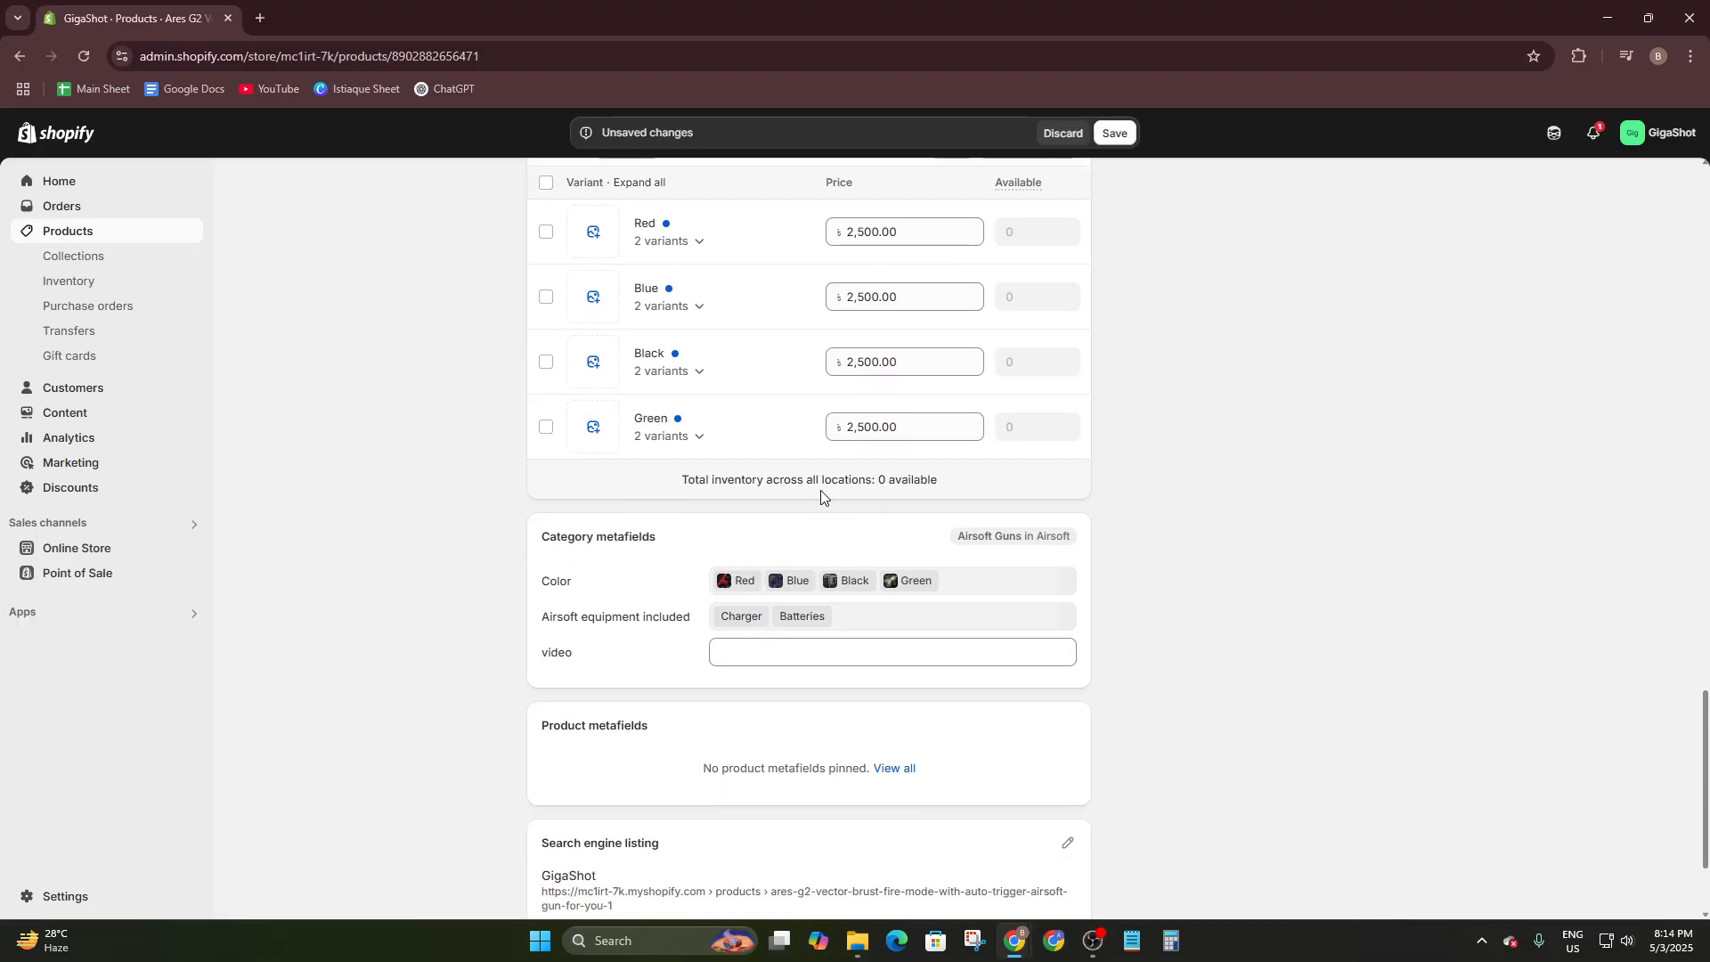
{"action": "scroll", "coordinate": [1005, 485], "scroll_direction": "up", "scroll_amount": 5}
{"action": "left_click", "coordinate": [1118, 135]}
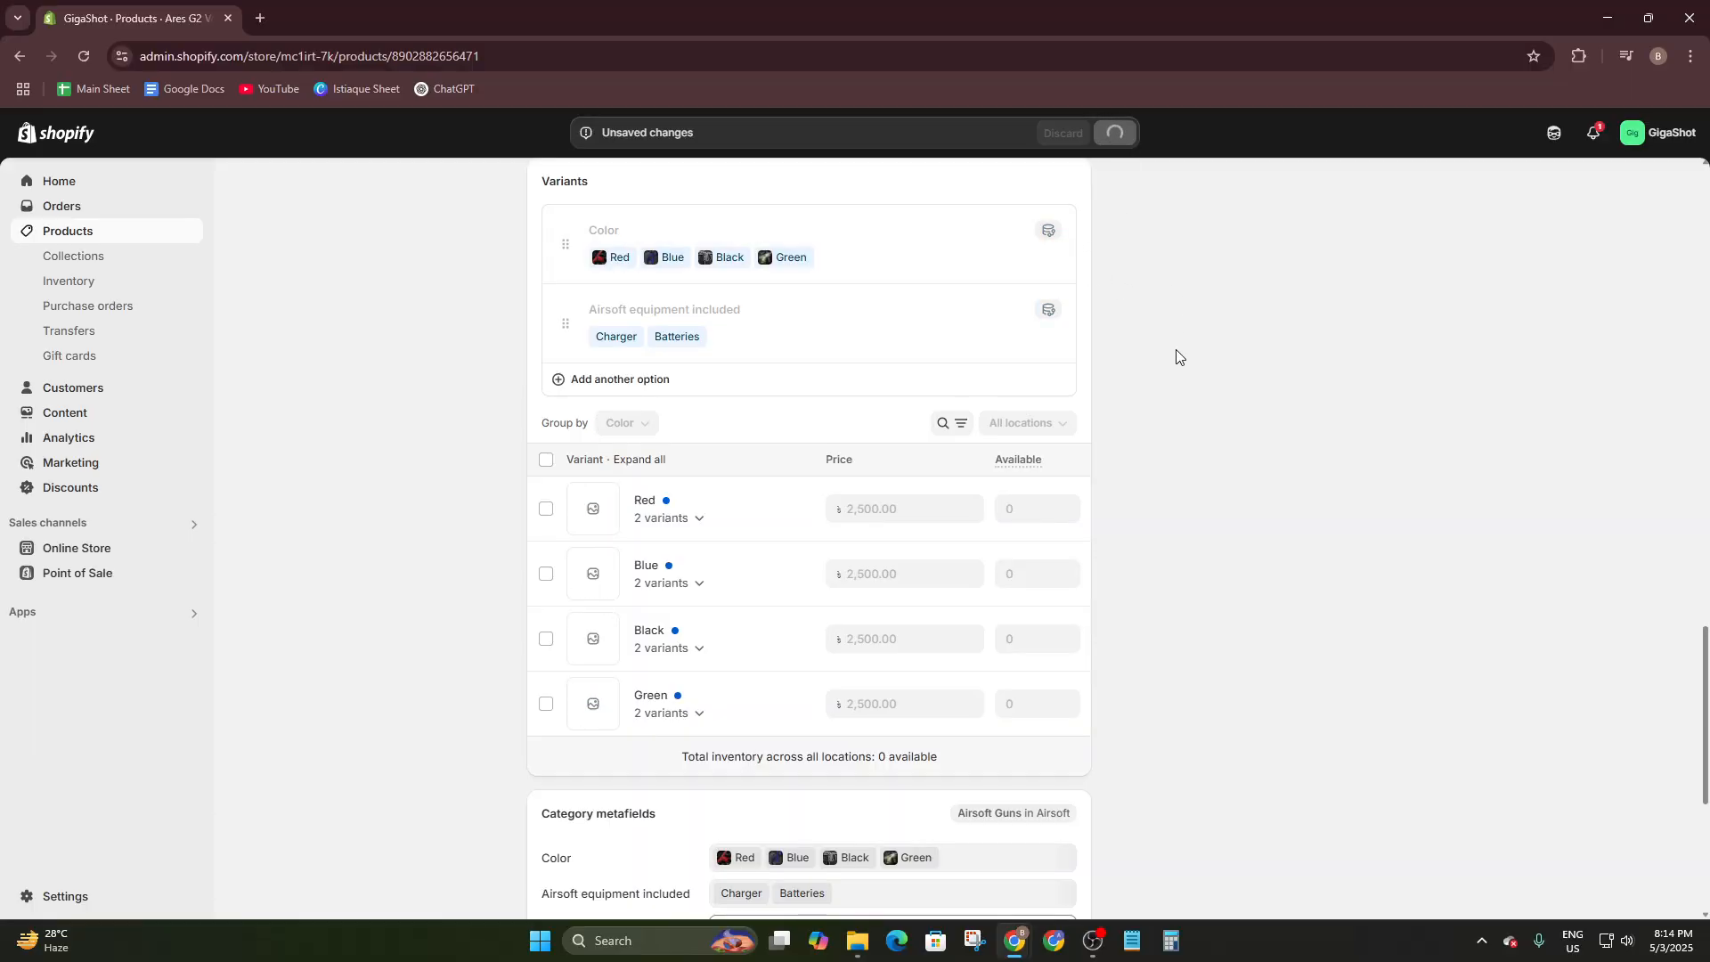
{"action": "scroll", "coordinate": [1175, 349], "scroll_direction": "up", "scroll_amount": 8}
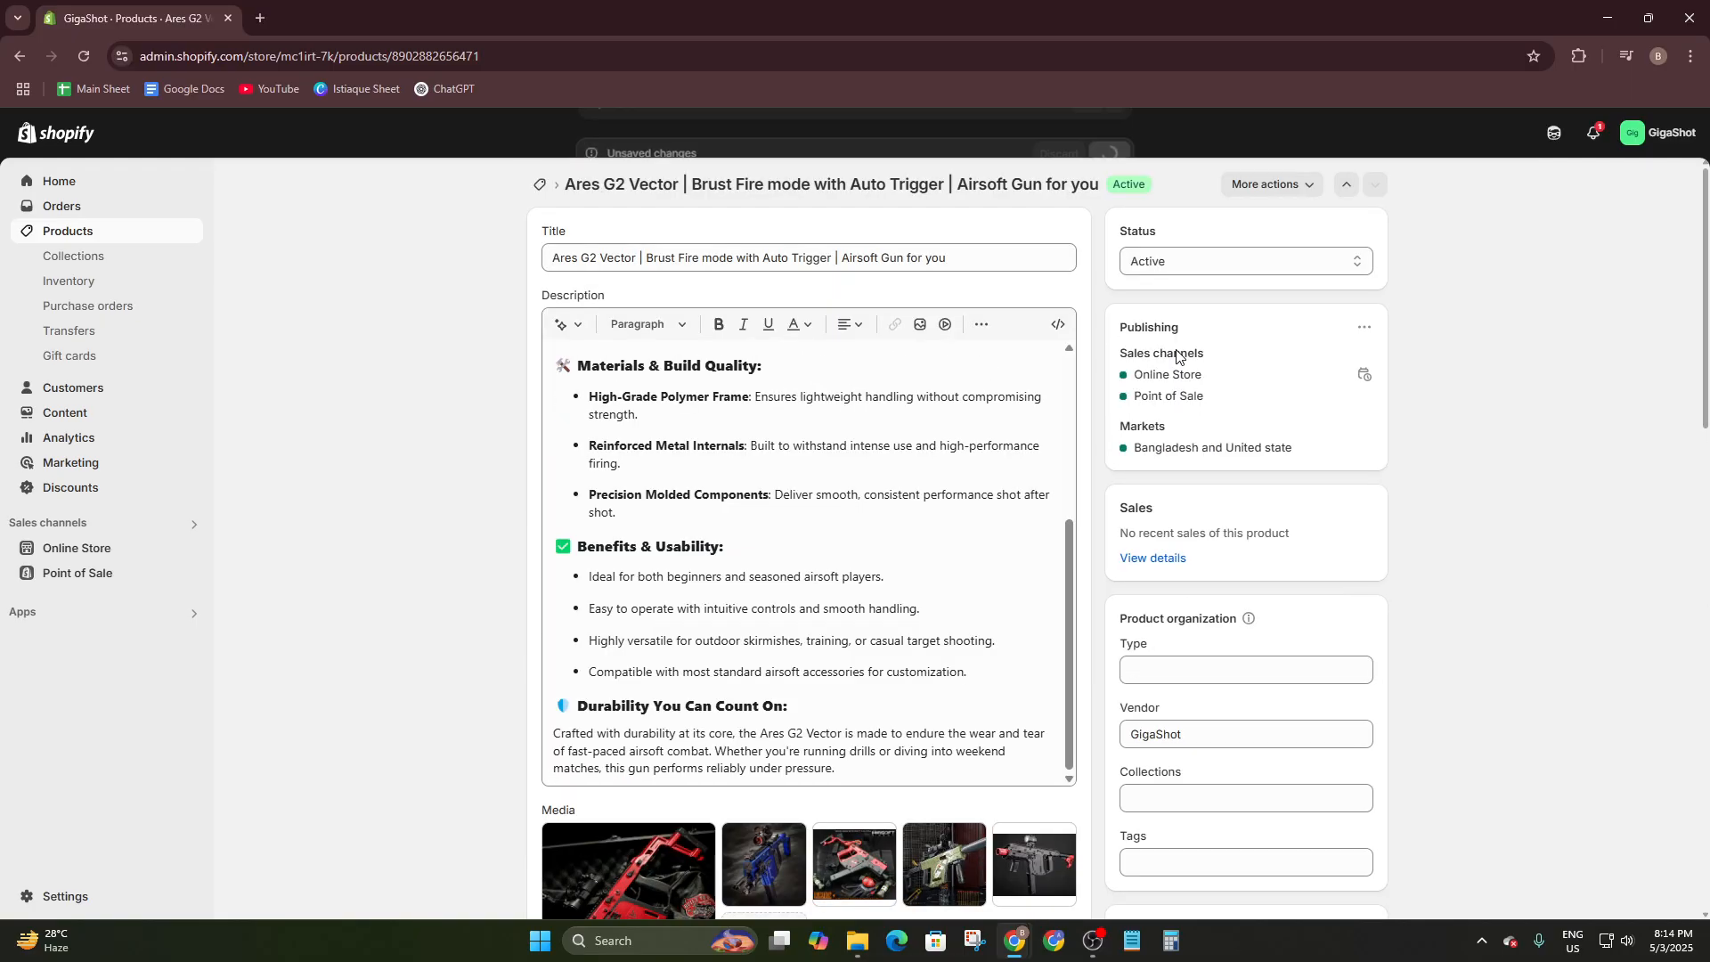
{"action": "scroll", "coordinate": [664, 401], "scroll_direction": "down", "scroll_amount": 15}
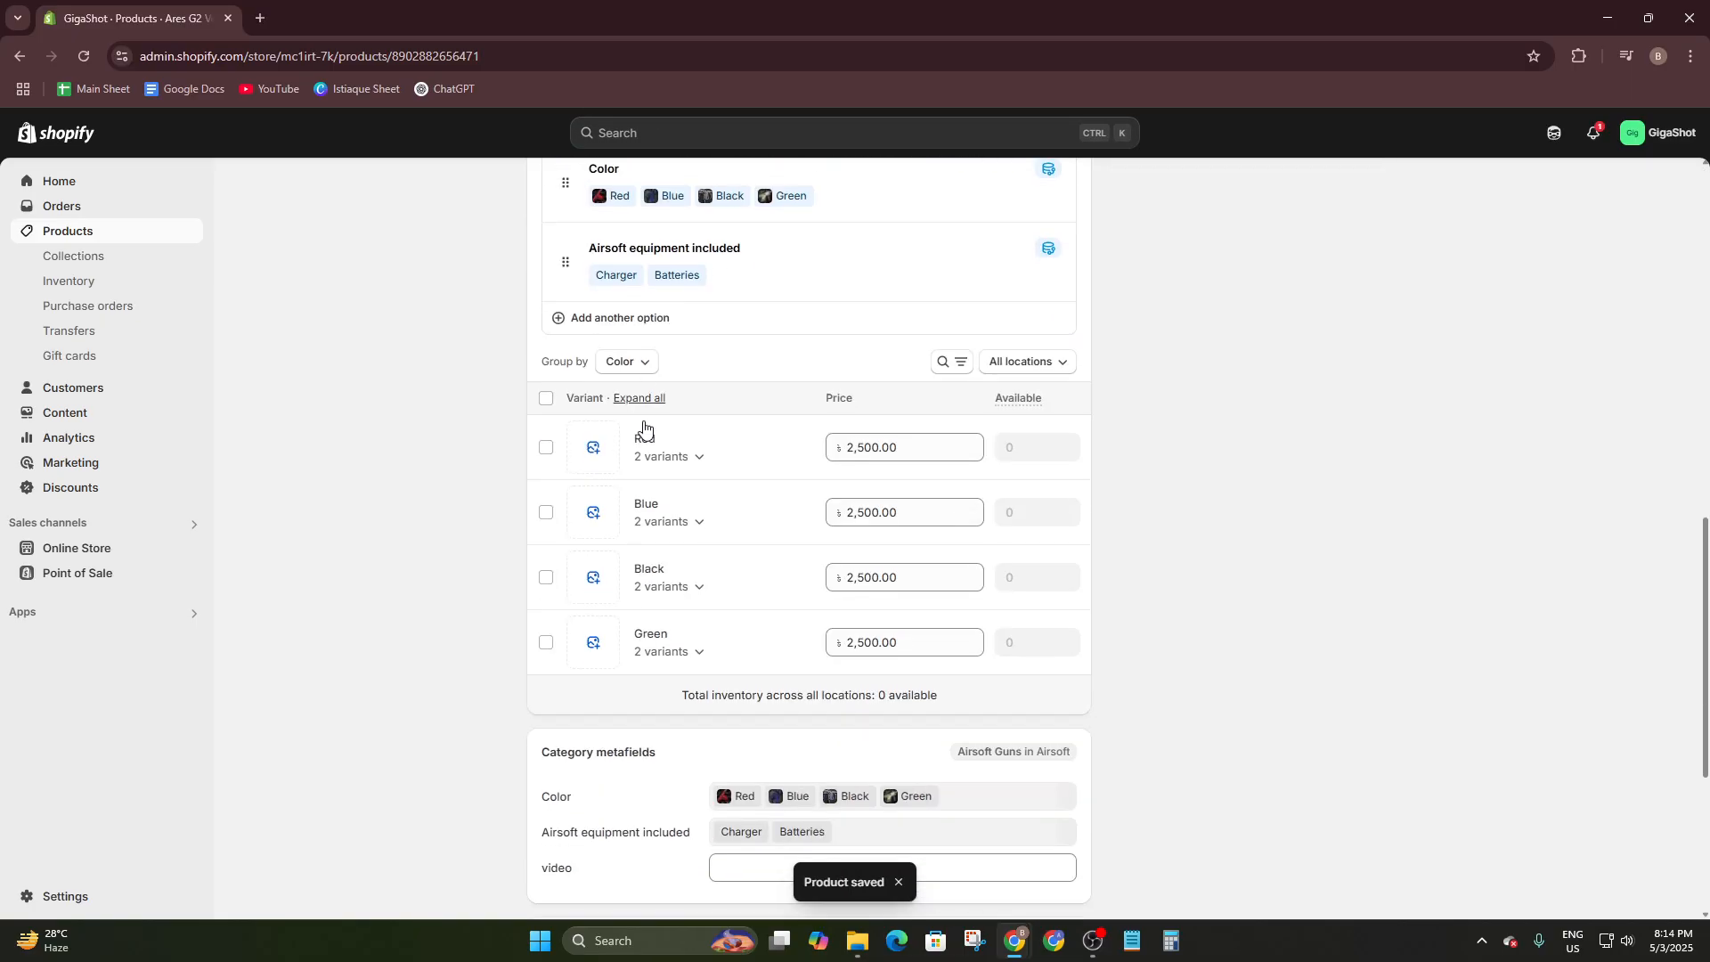
{"action": "scroll", "coordinate": [663, 516], "scroll_direction": "up", "scroll_amount": 12}
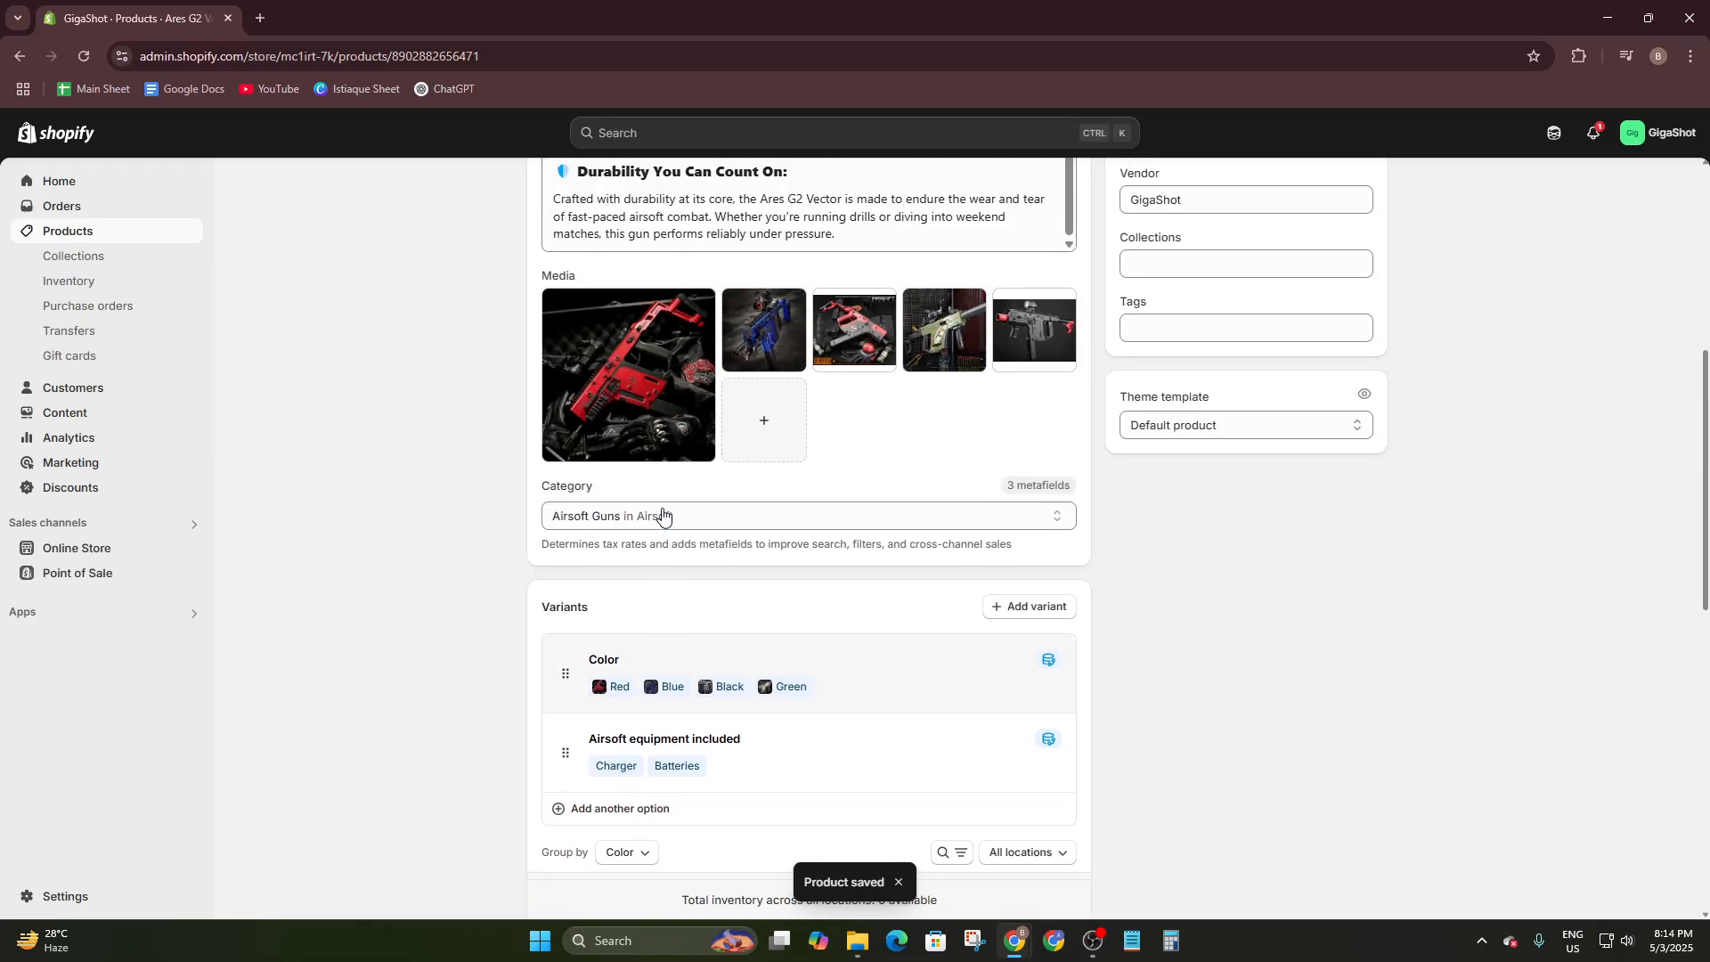
{"action": "scroll", "coordinate": [663, 512], "scroll_direction": "down", "scroll_amount": 10}
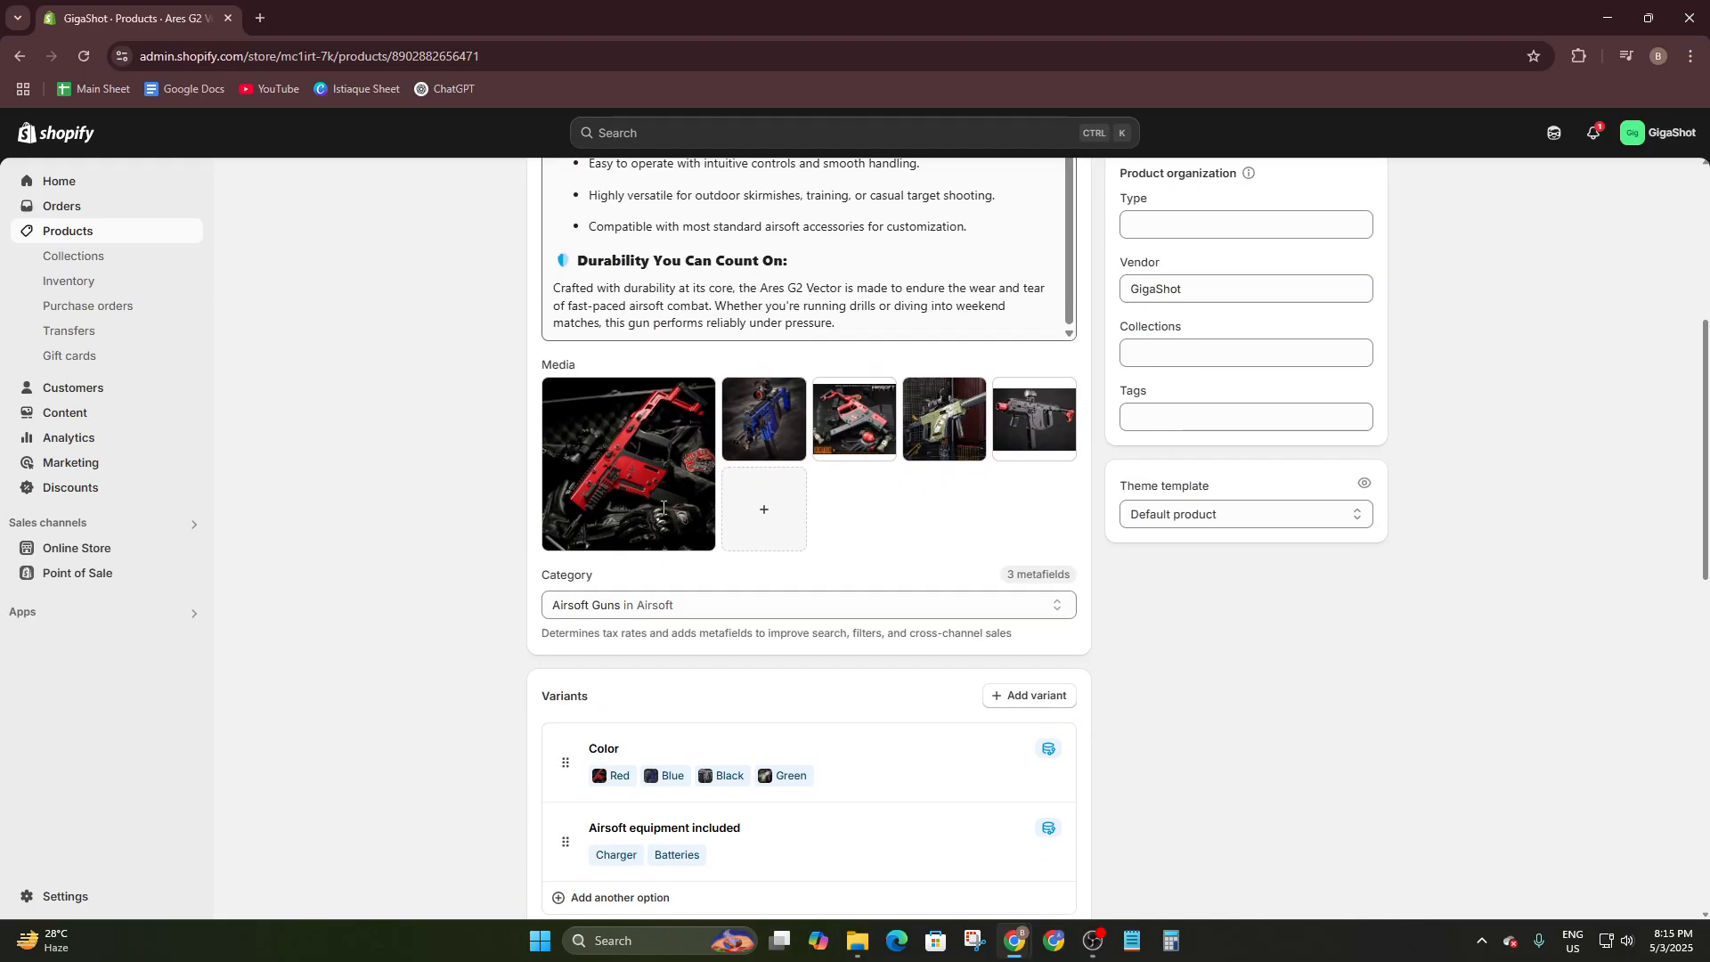
Check the product's category metafields and search engine listing, and return to the store's full product list.
{"action": "scroll", "coordinate": [663, 509], "scroll_direction": "down", "scroll_amount": 2}
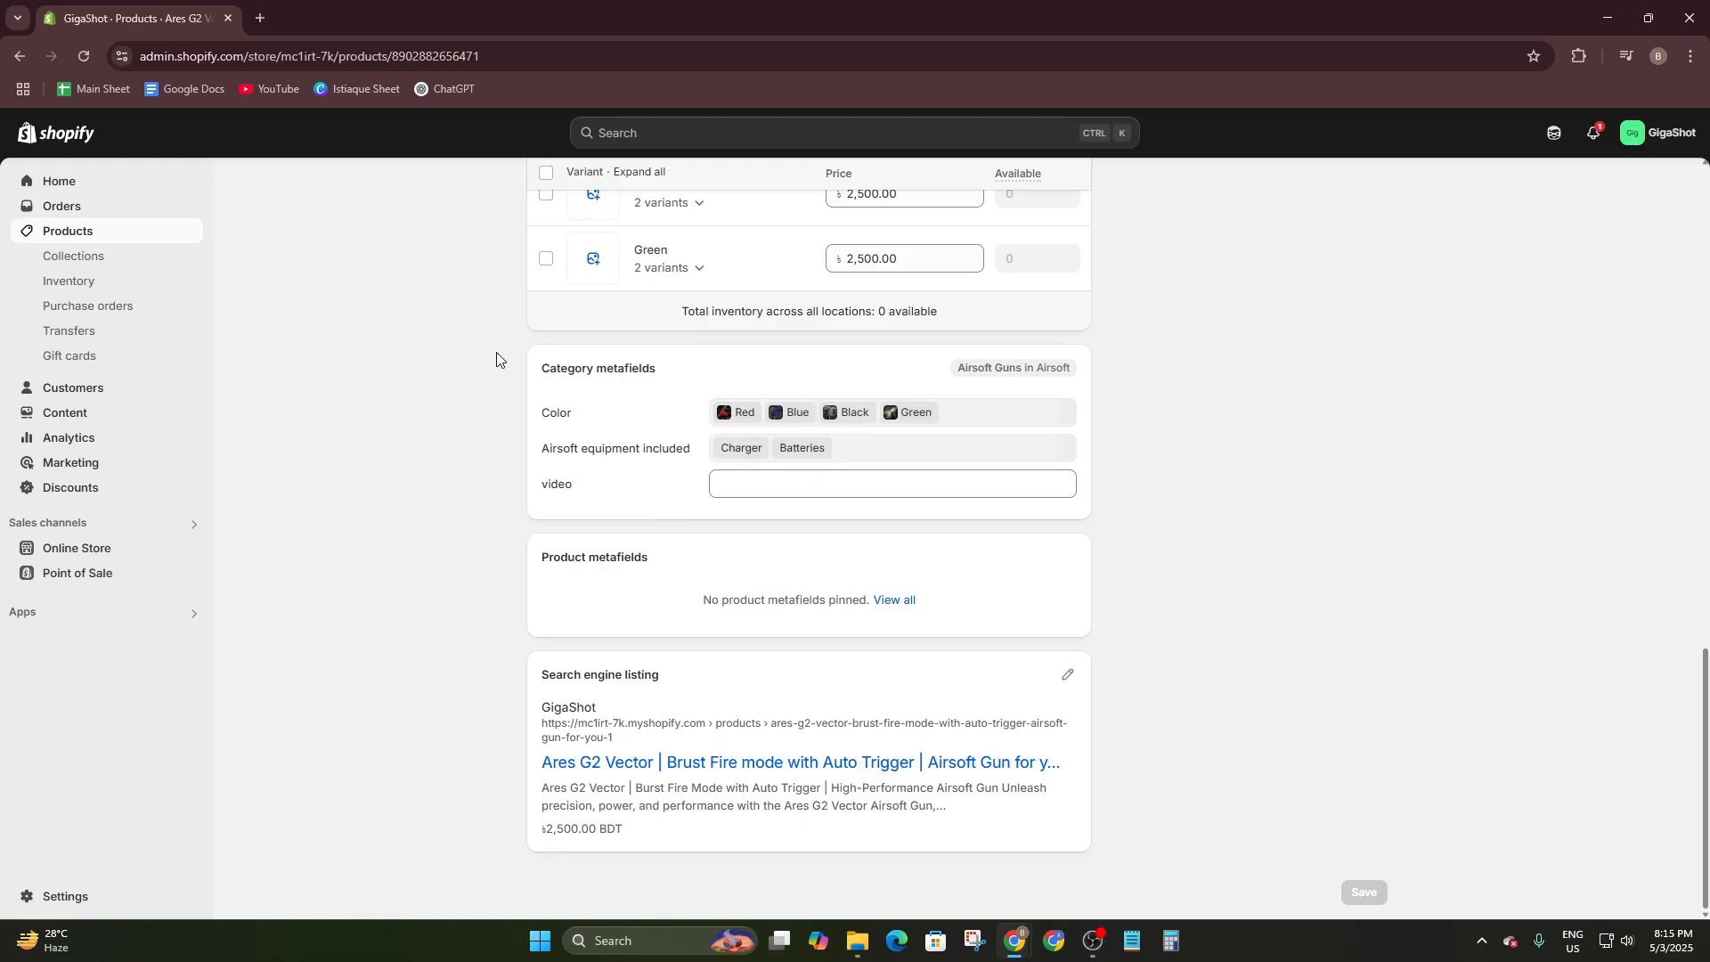
{"action": "left_click", "coordinate": [78, 256]}
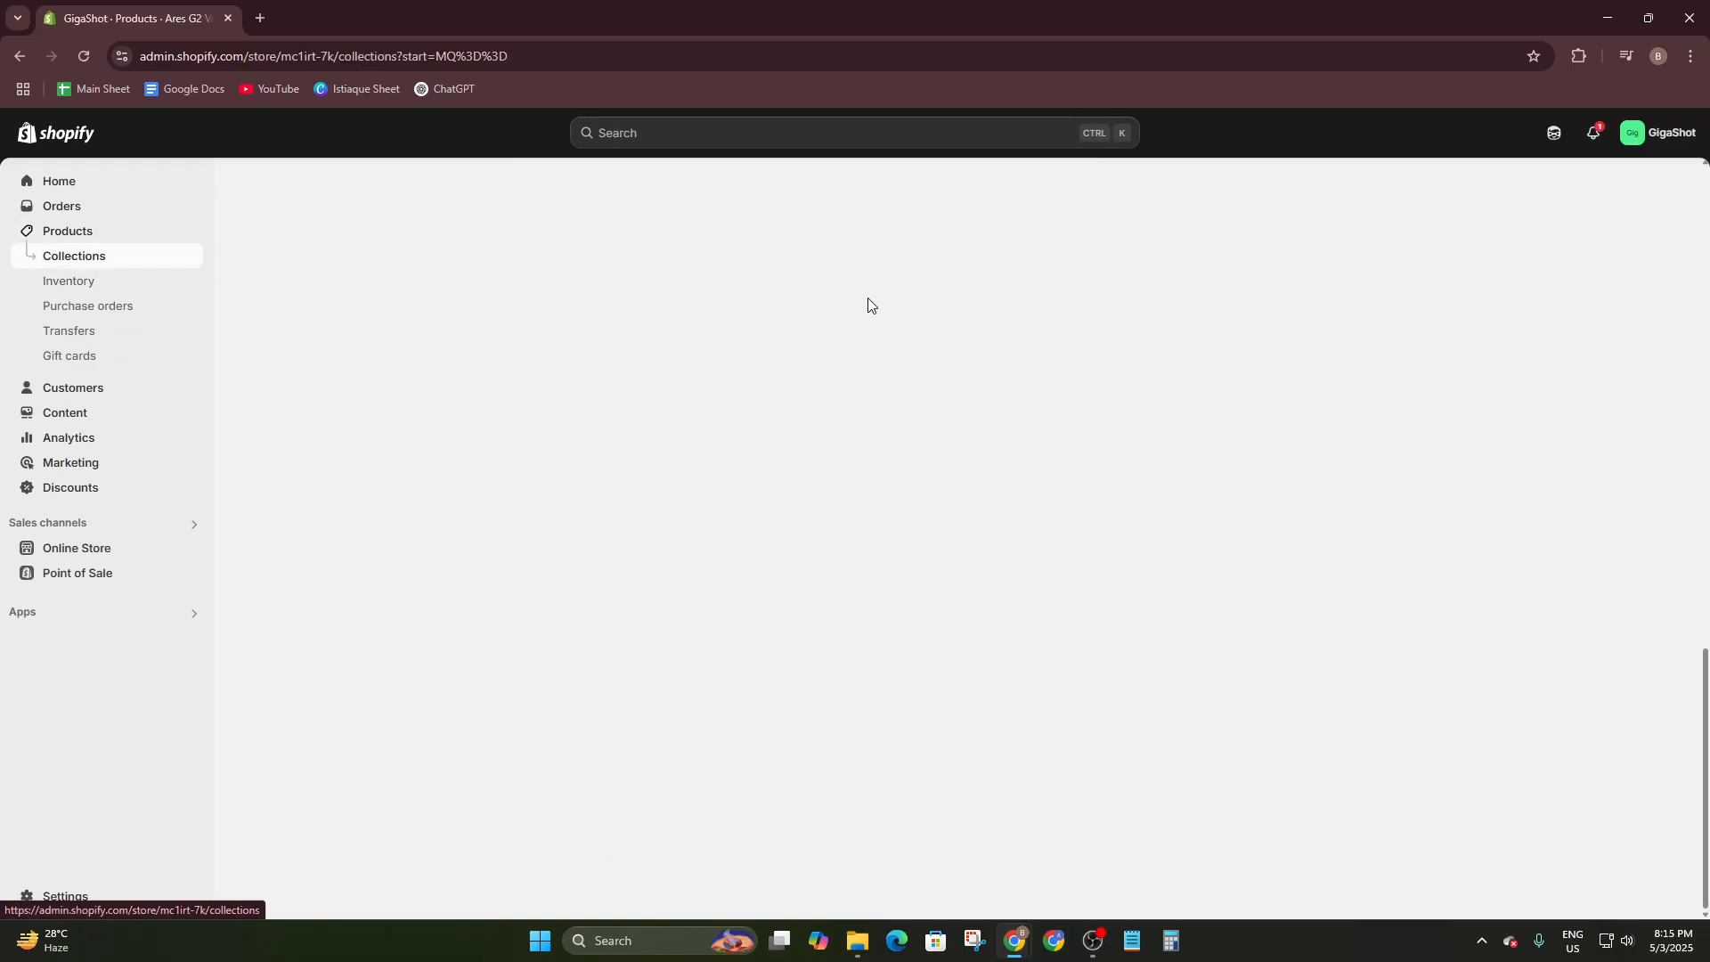
{"action": "left_click", "coordinate": [67, 238]}
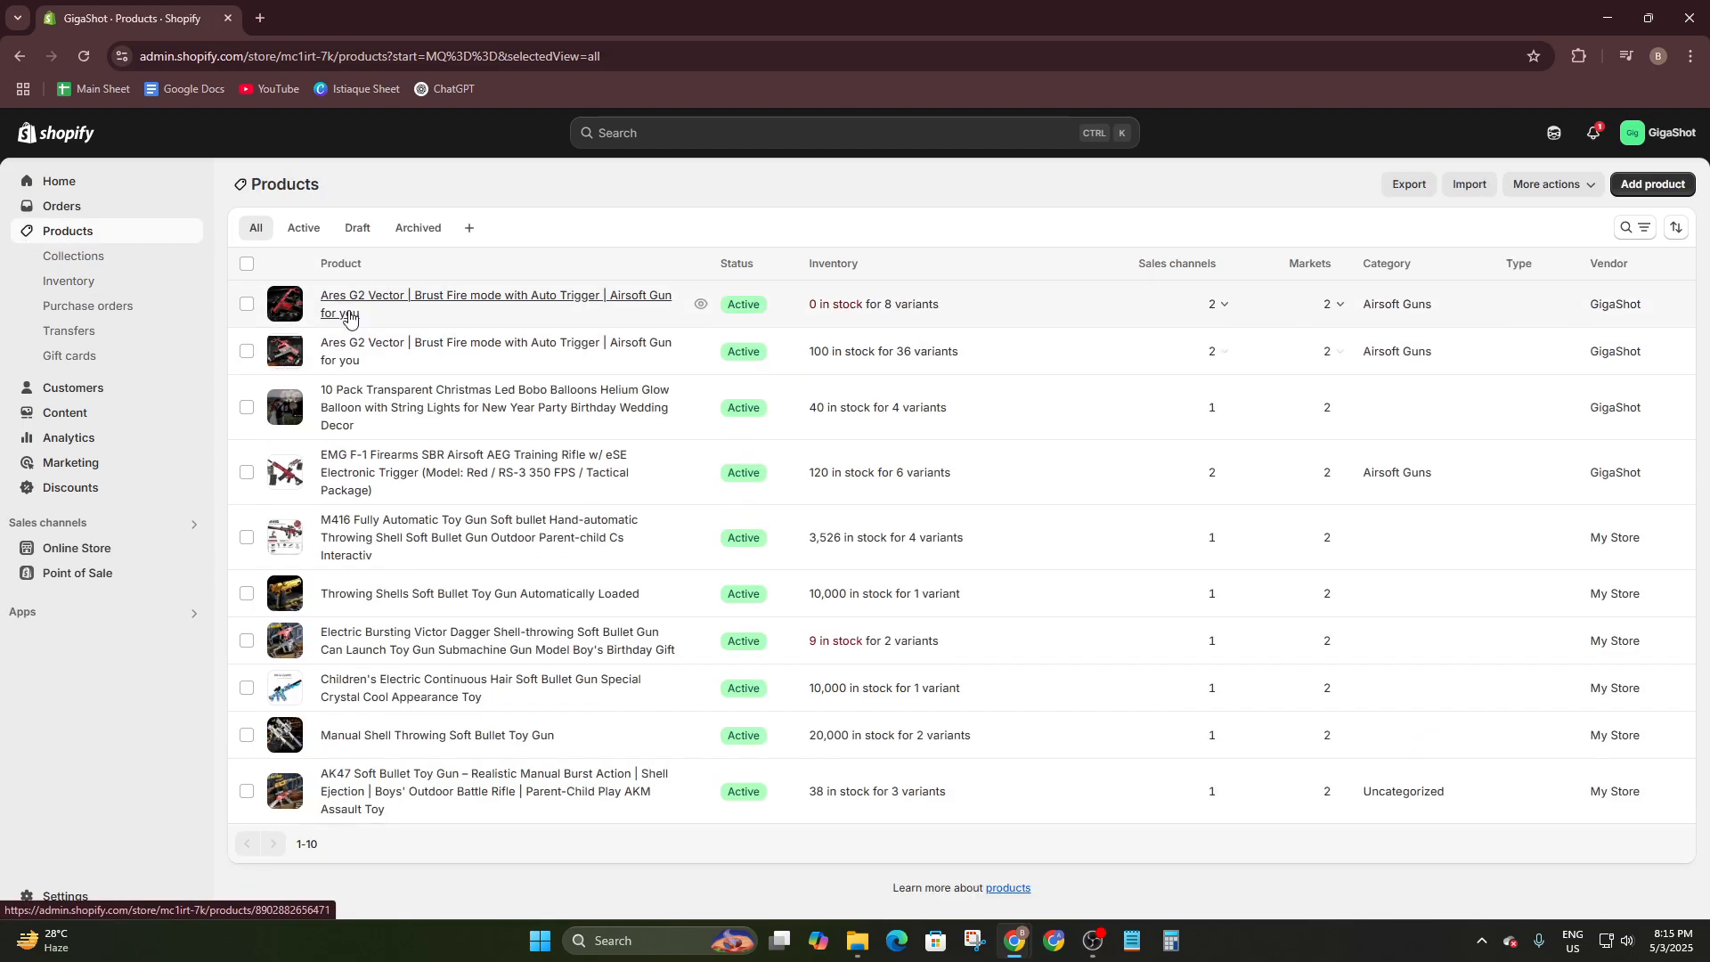
Open the newly added Ares G2 Vector product from the list and review its description, media, category and variants.
{"action": "left_click", "coordinate": [612, 305]}
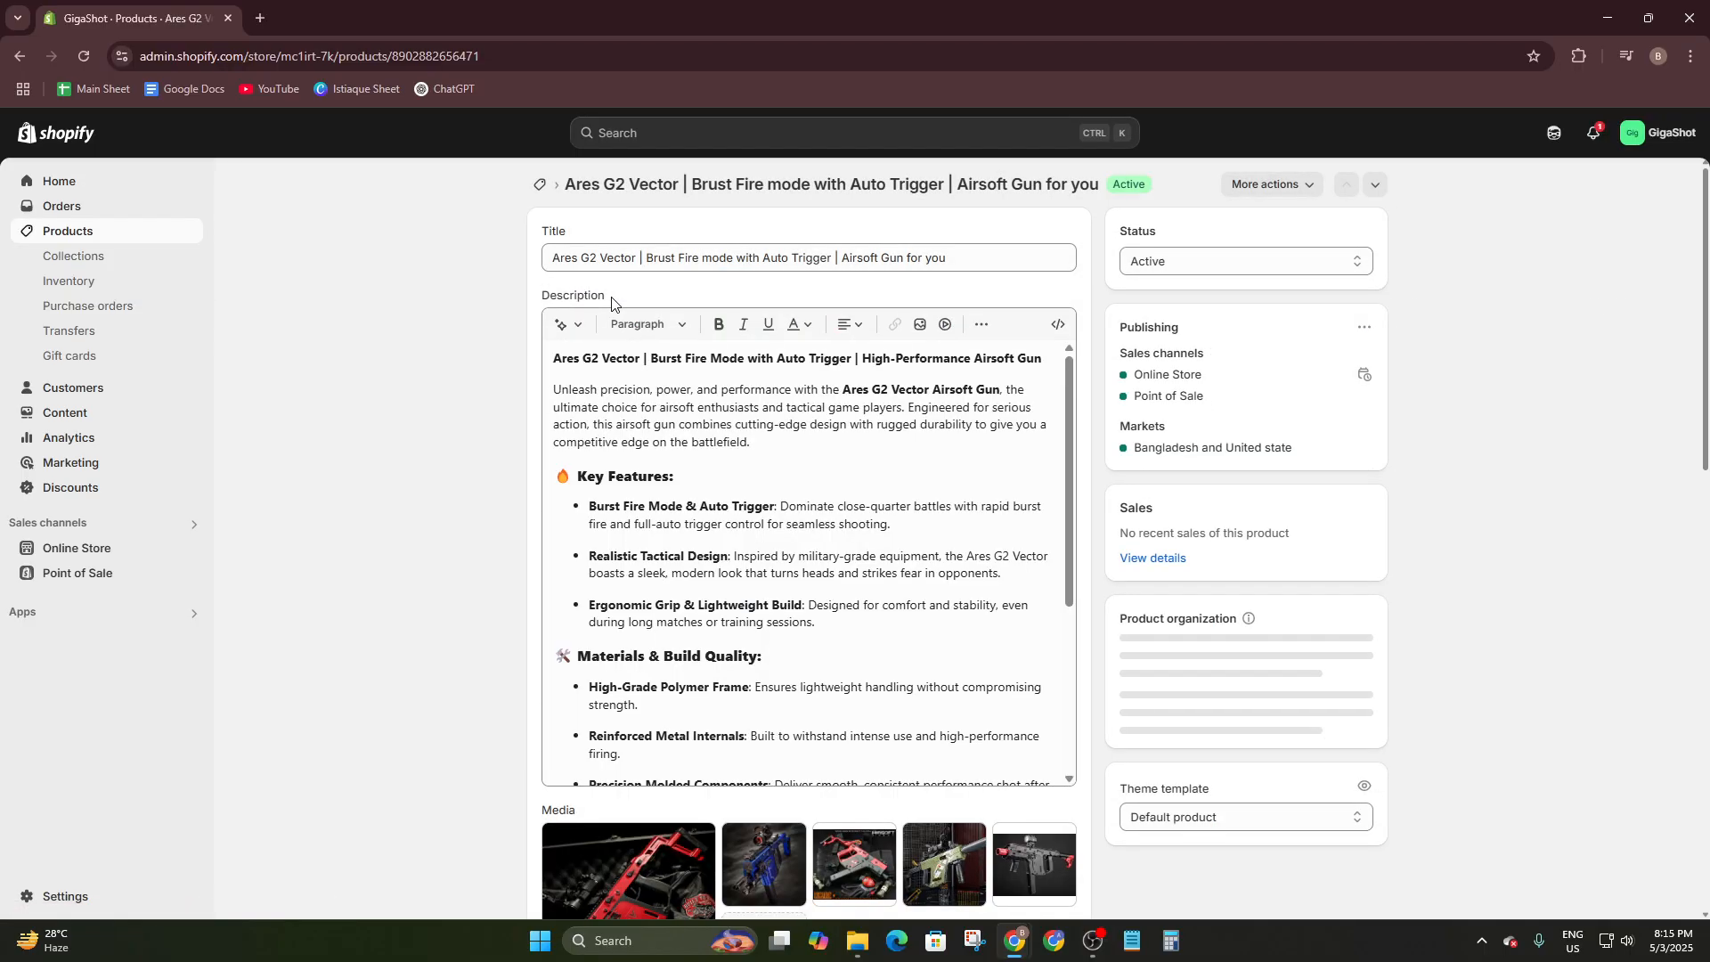
{"action": "scroll", "coordinate": [801, 445], "scroll_direction": "down", "scroll_amount": 5}
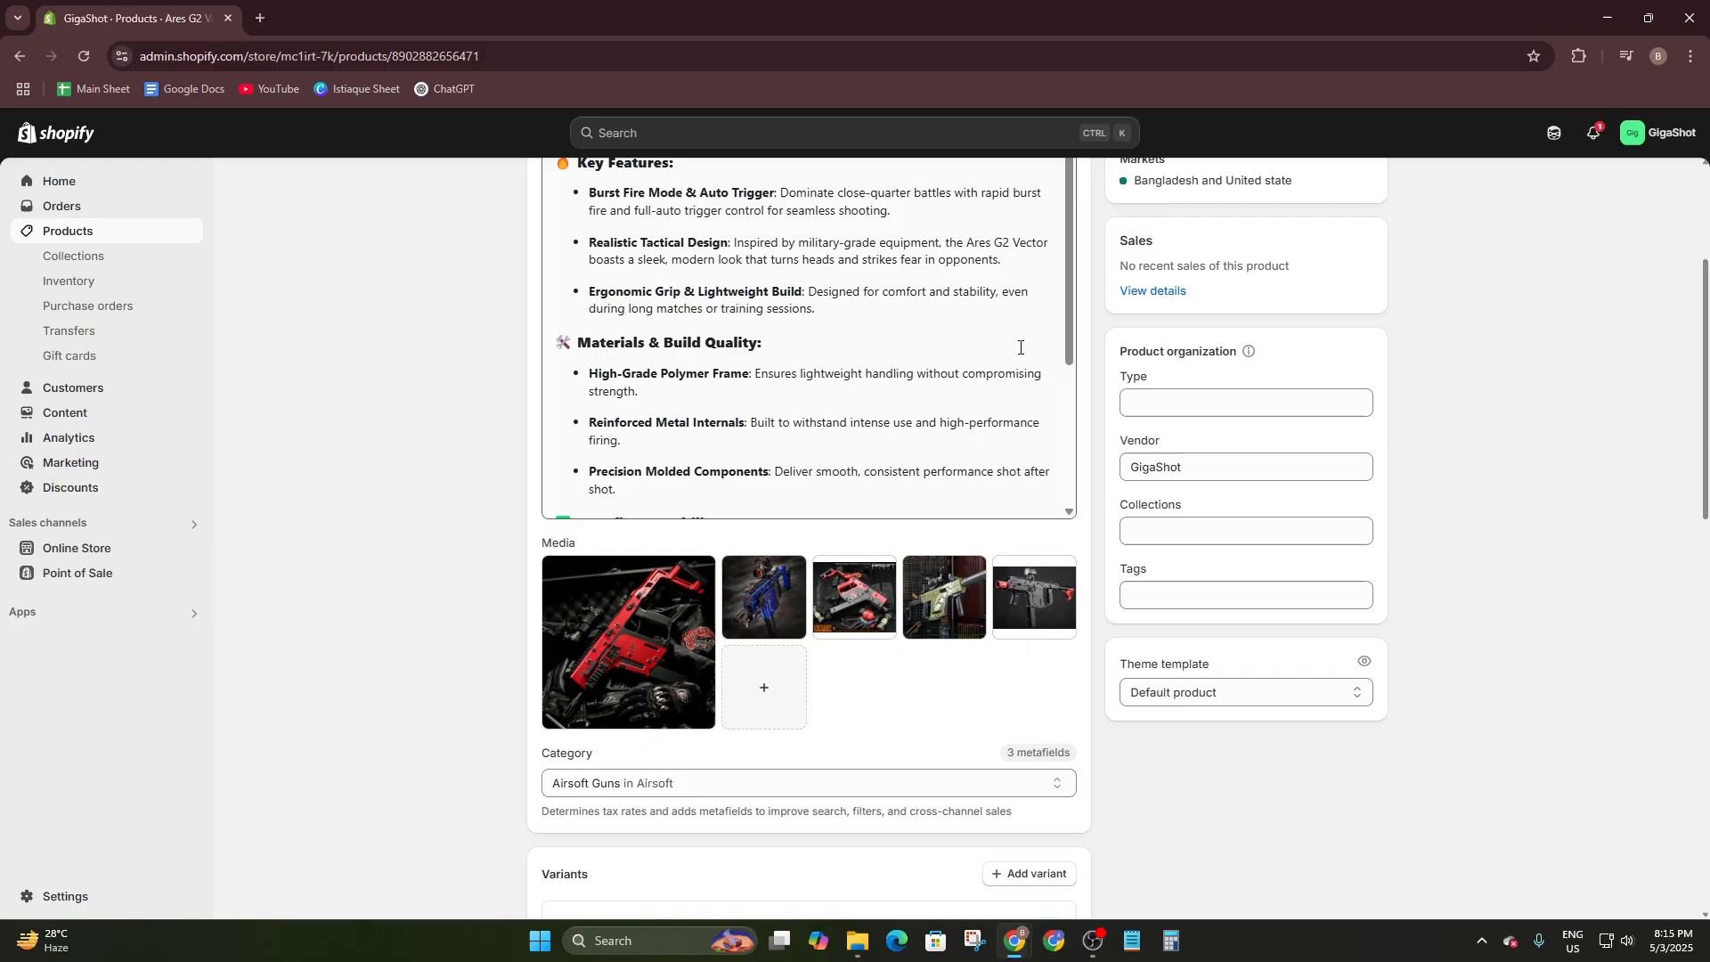
{"action": "scroll", "coordinate": [1213, 440], "scroll_direction": "down", "scroll_amount": 3}
{"action": "scroll", "coordinate": [1213, 441], "scroll_direction": "down", "scroll_amount": 4}
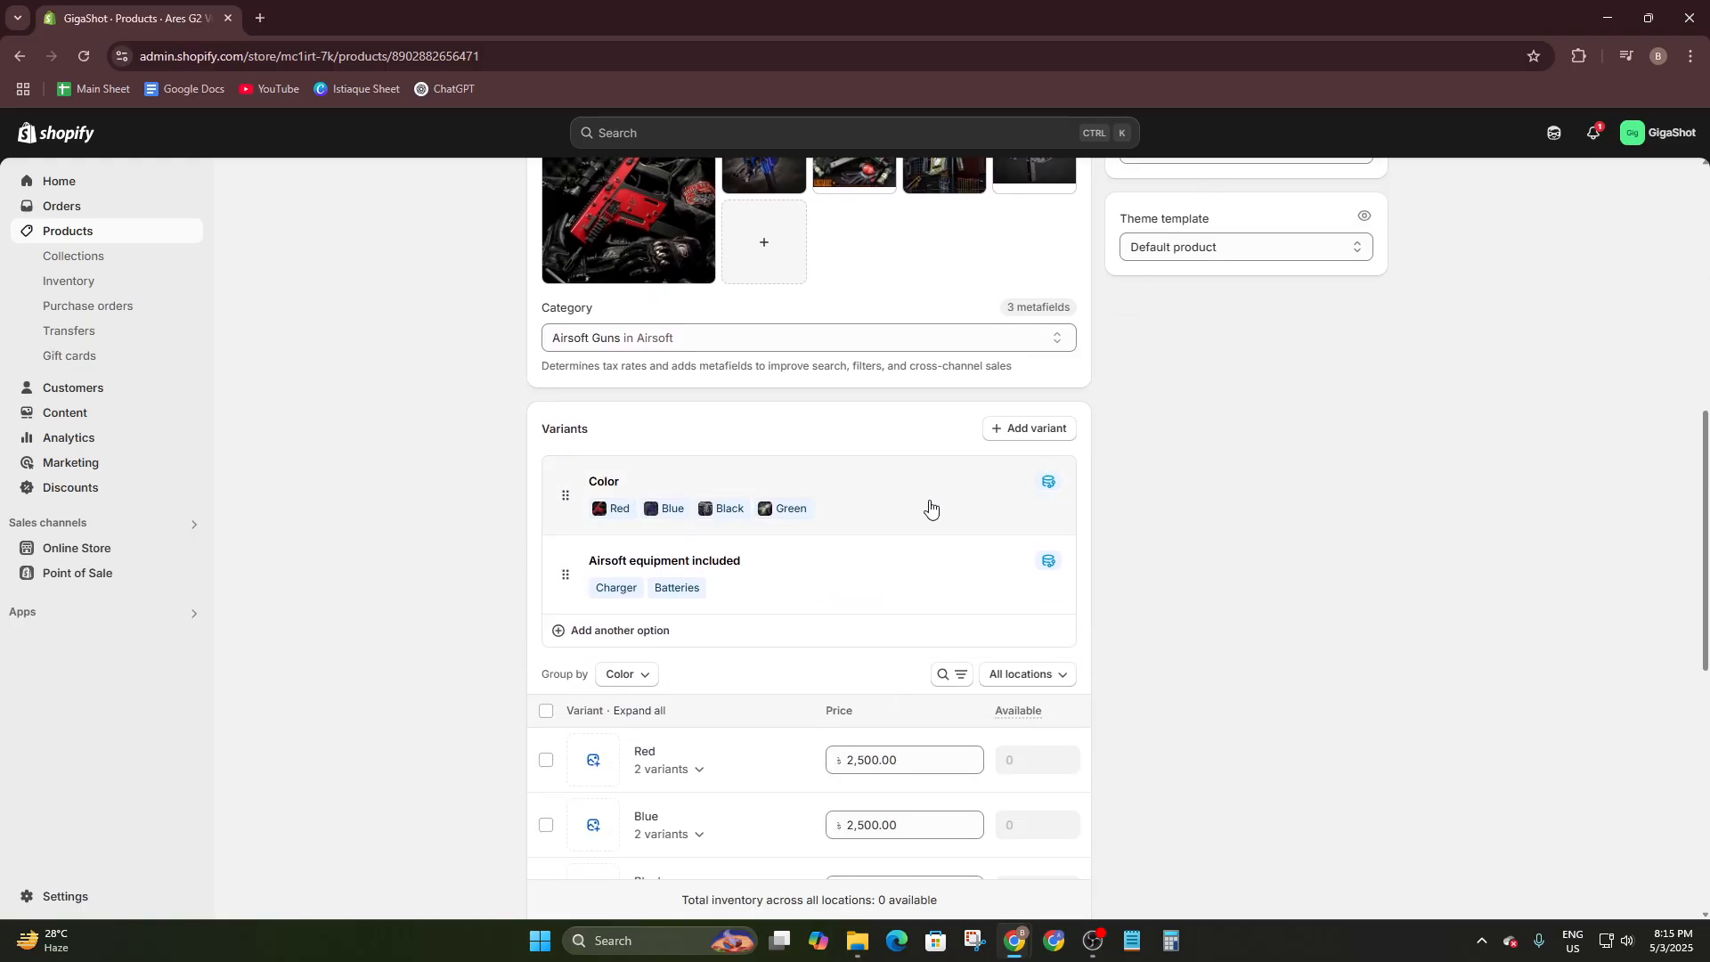
{"action": "scroll", "coordinate": [927, 504], "scroll_direction": "down", "scroll_amount": 4}
{"action": "scroll", "coordinate": [890, 518], "scroll_direction": "down", "scroll_amount": 4}
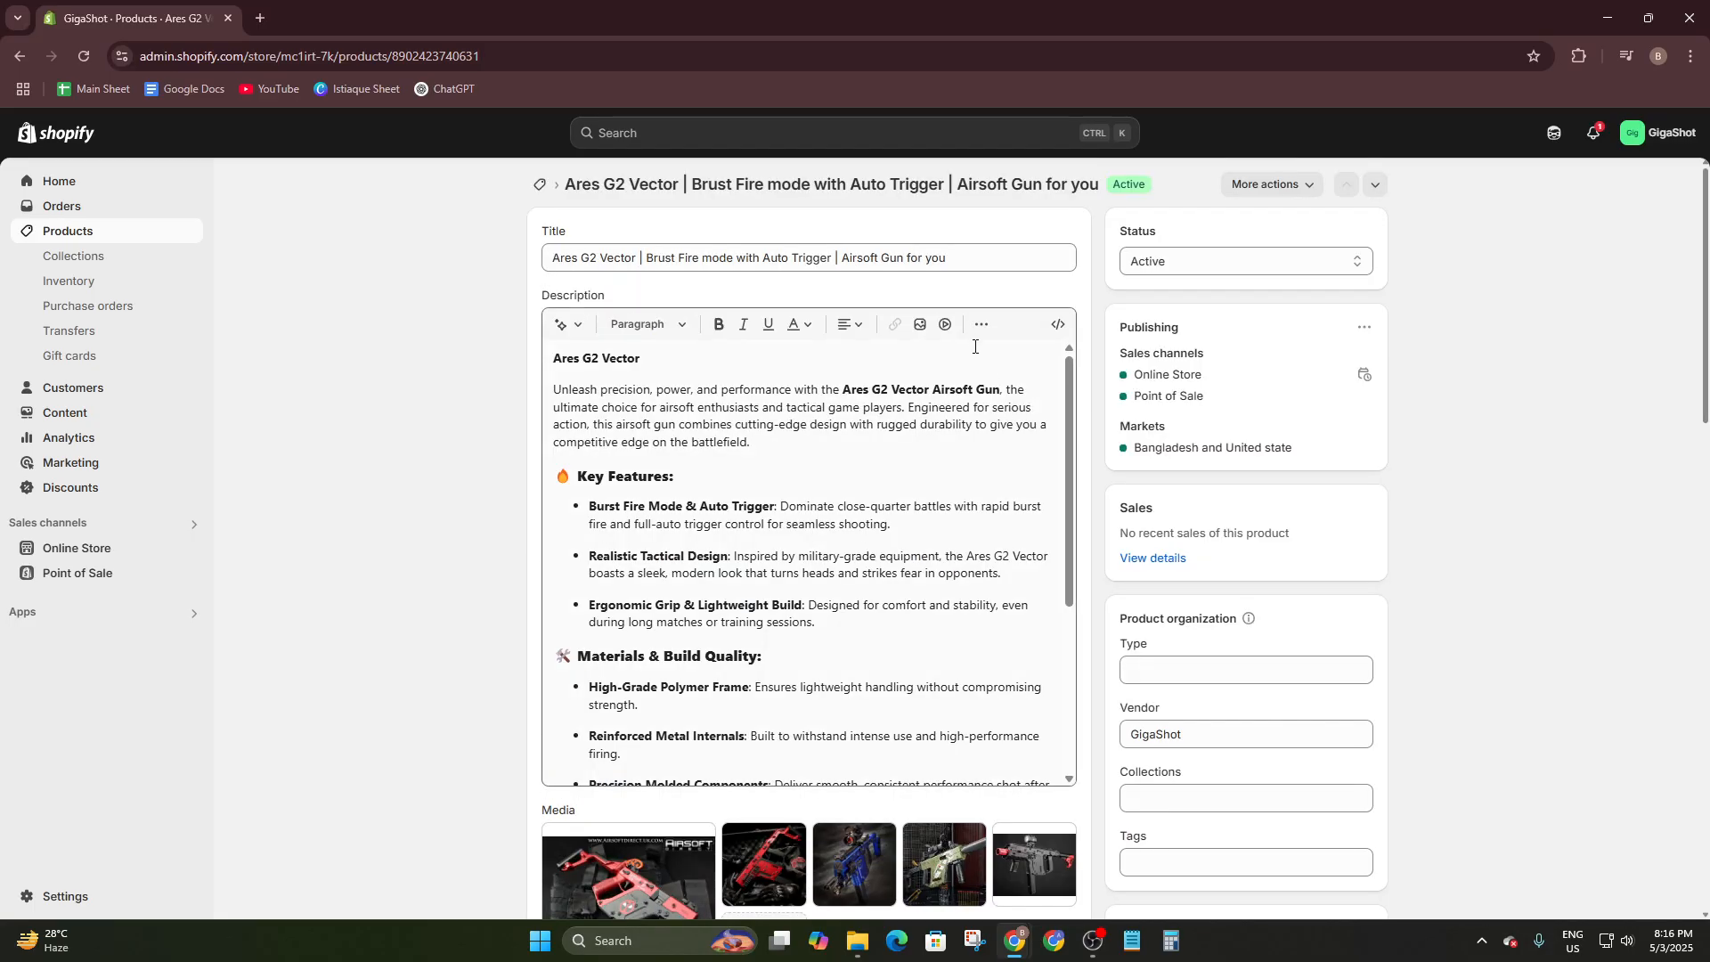
Review the description, media and variant options of the other Ares G2 Vector product, including Materials, and return to the product list.
{"action": "scroll", "coordinate": [974, 346], "scroll_direction": "down", "scroll_amount": 12}
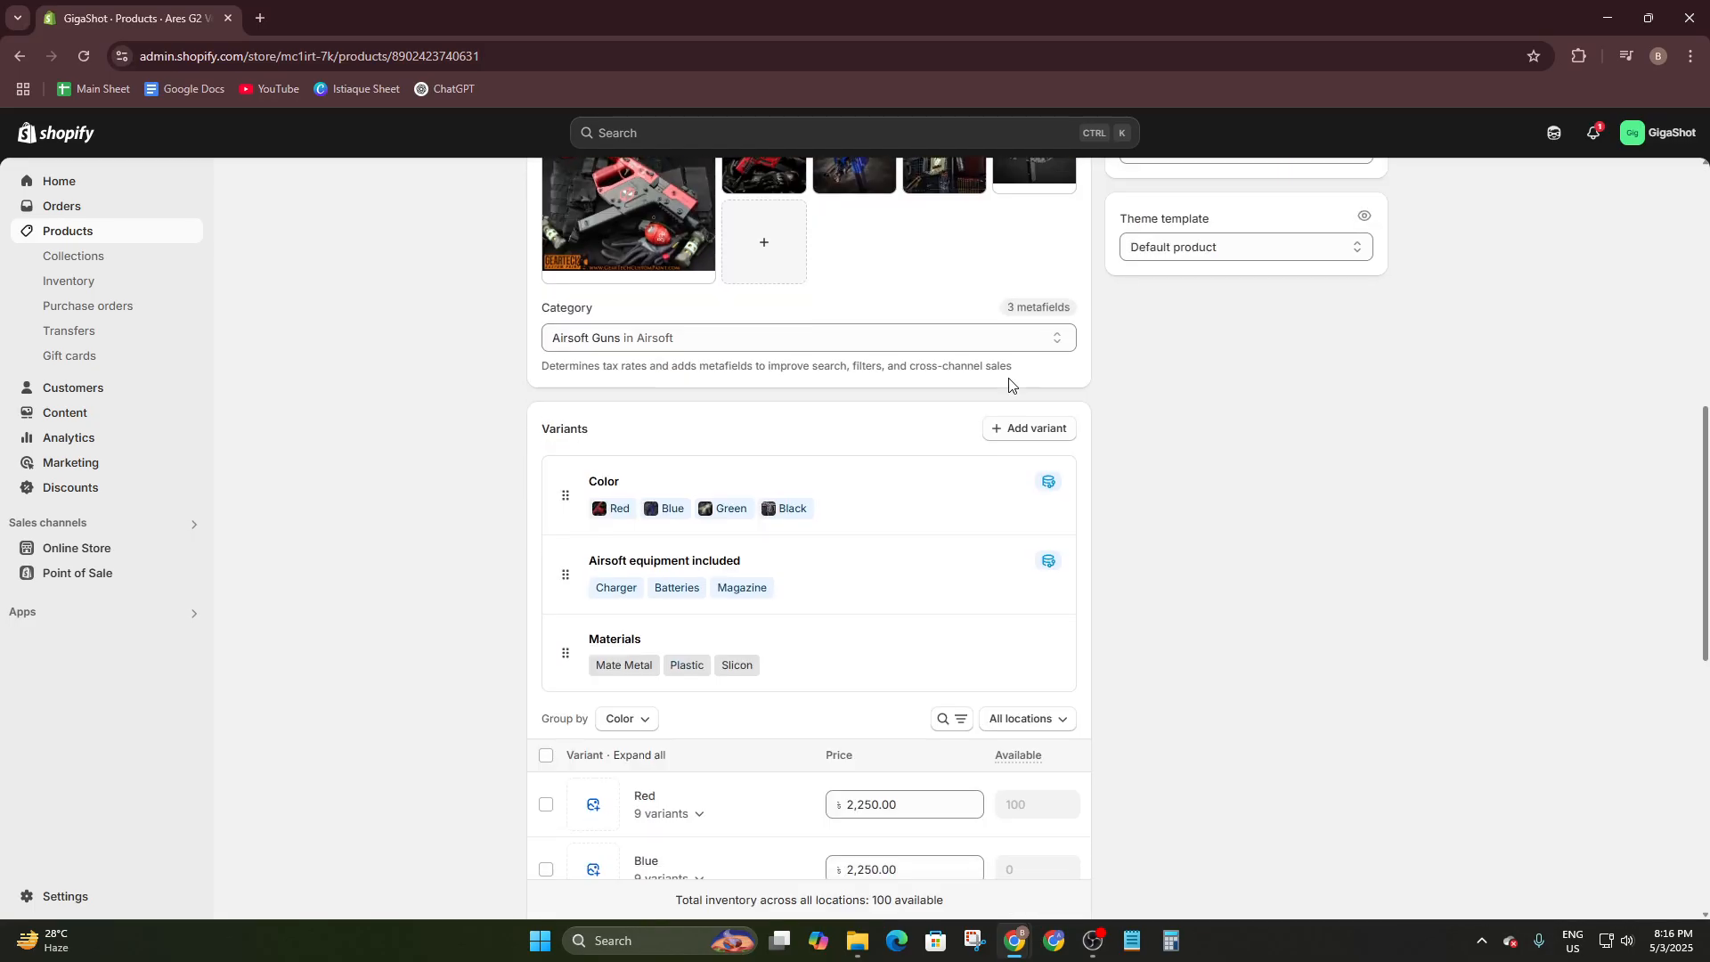
{"action": "scroll", "coordinate": [1018, 465], "scroll_direction": "down", "scroll_amount": 3}
{"action": "scroll", "coordinate": [1015, 466], "scroll_direction": "up", "scroll_amount": 15}
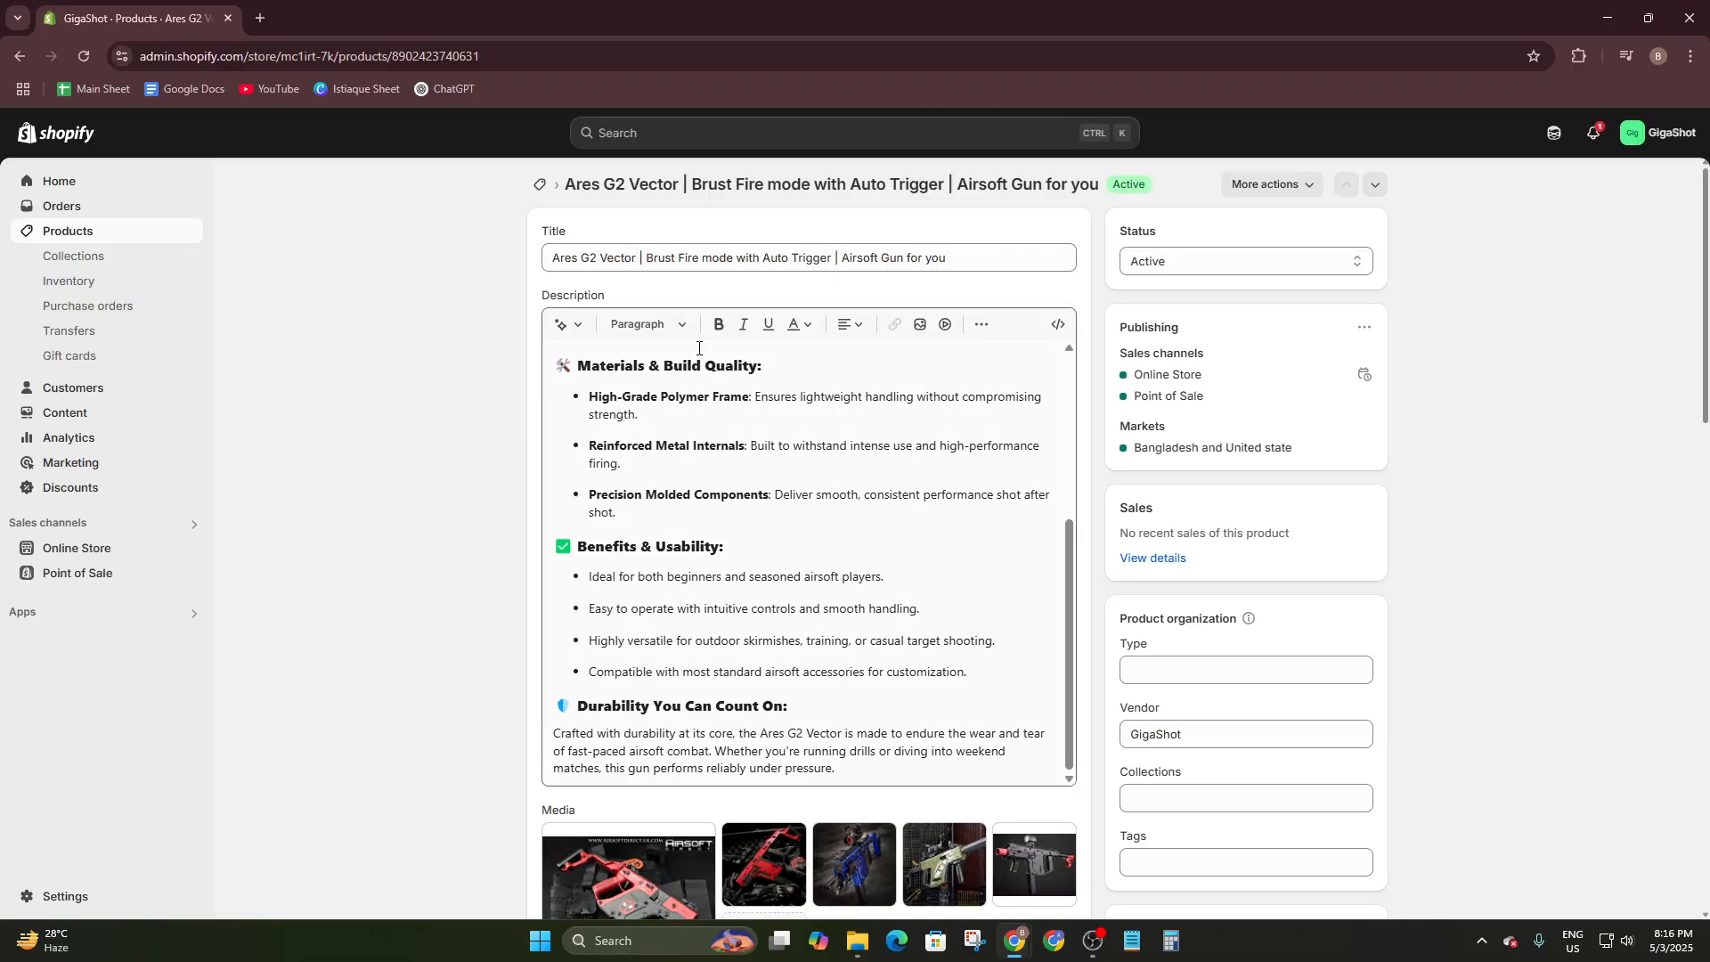
{"action": "left_click", "coordinate": [19, 56]}
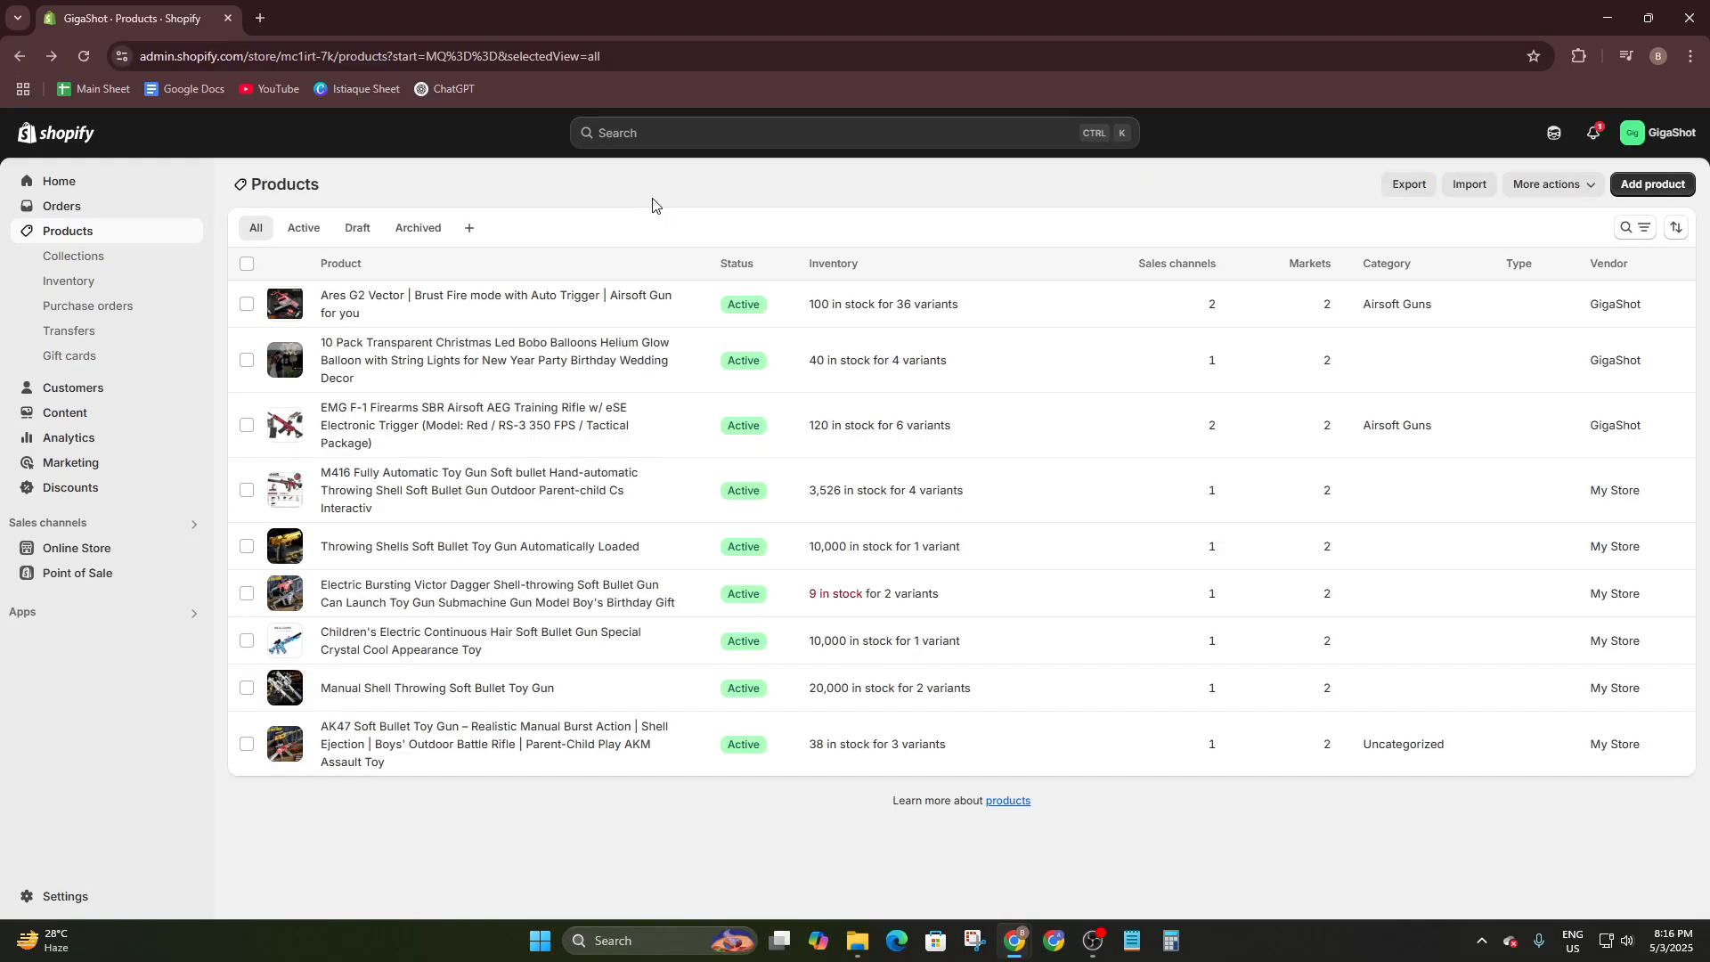